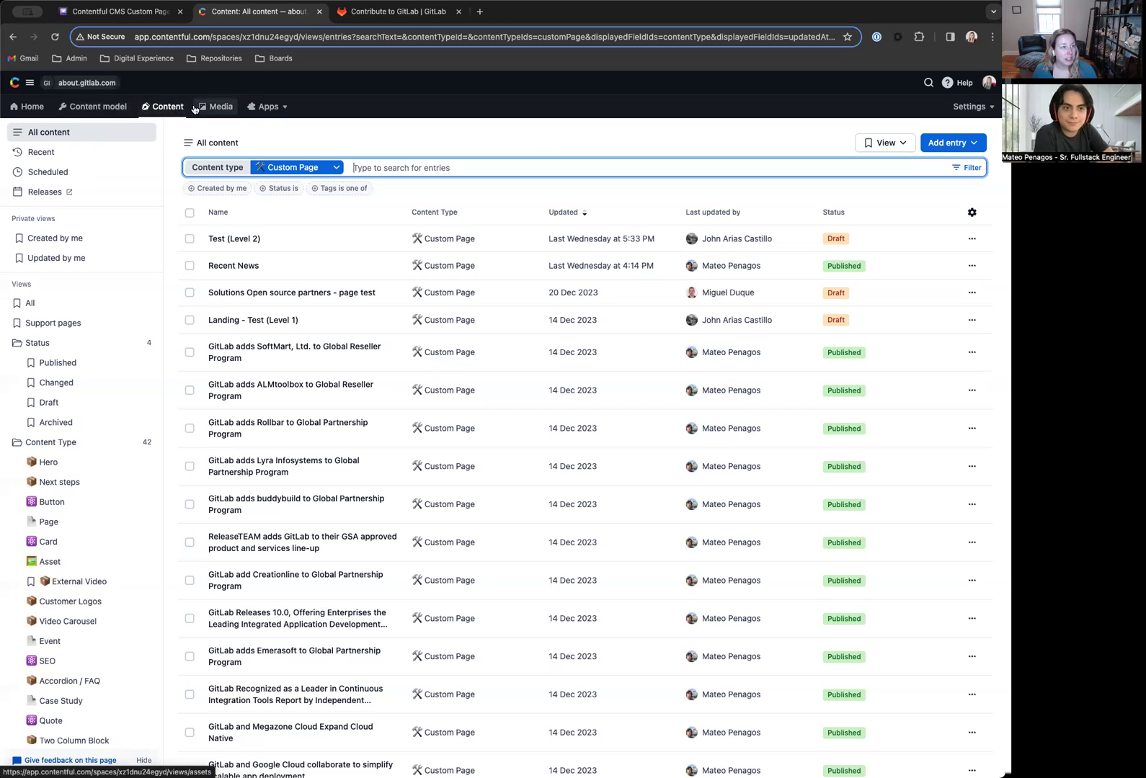
left_click(77, 85)
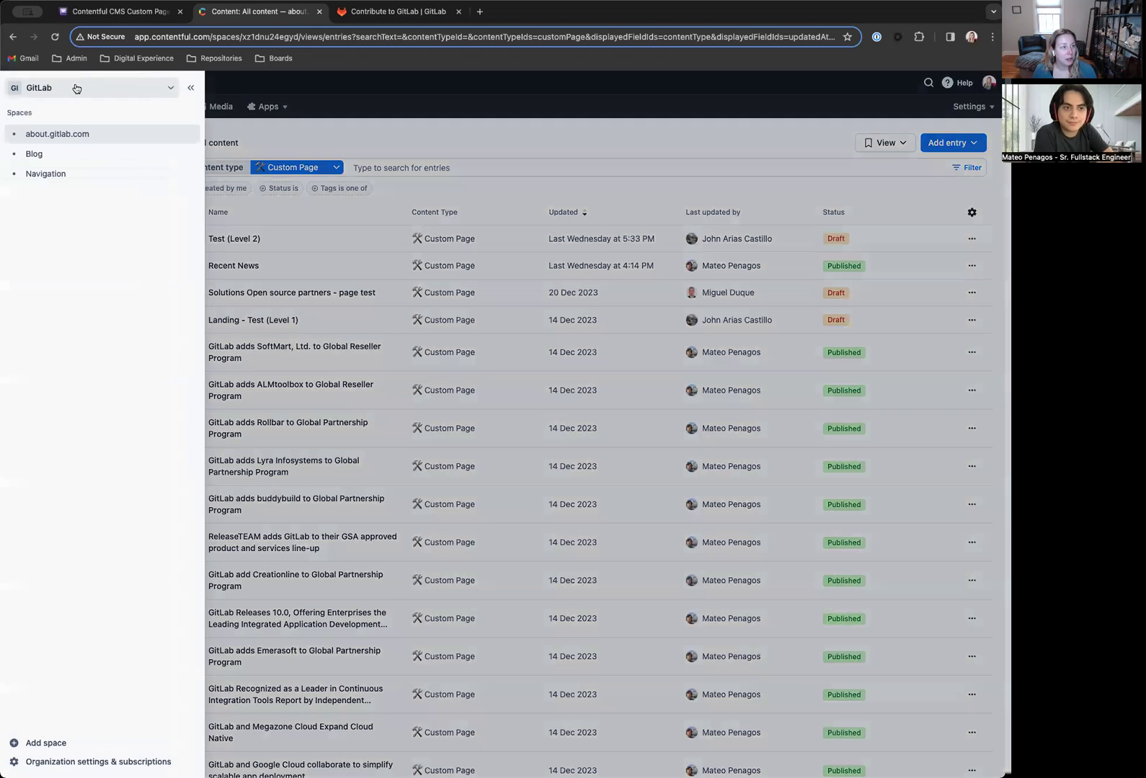
left_click(93, 137)
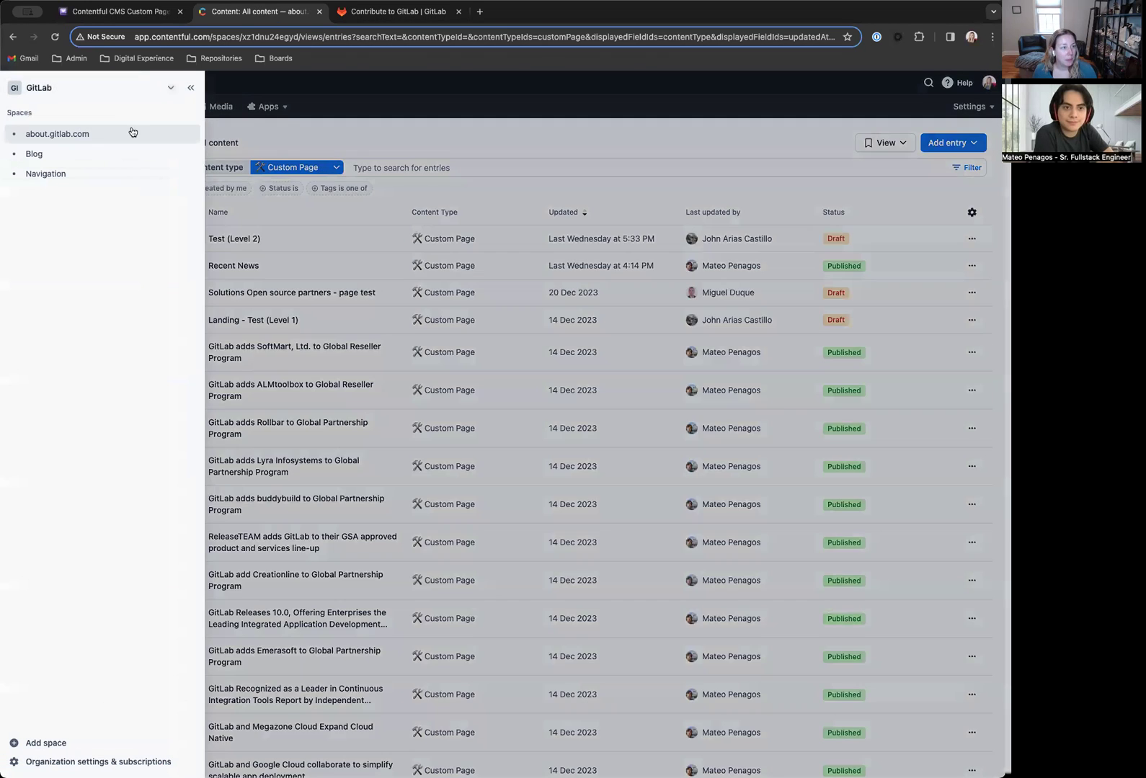
left_click(307, 88)
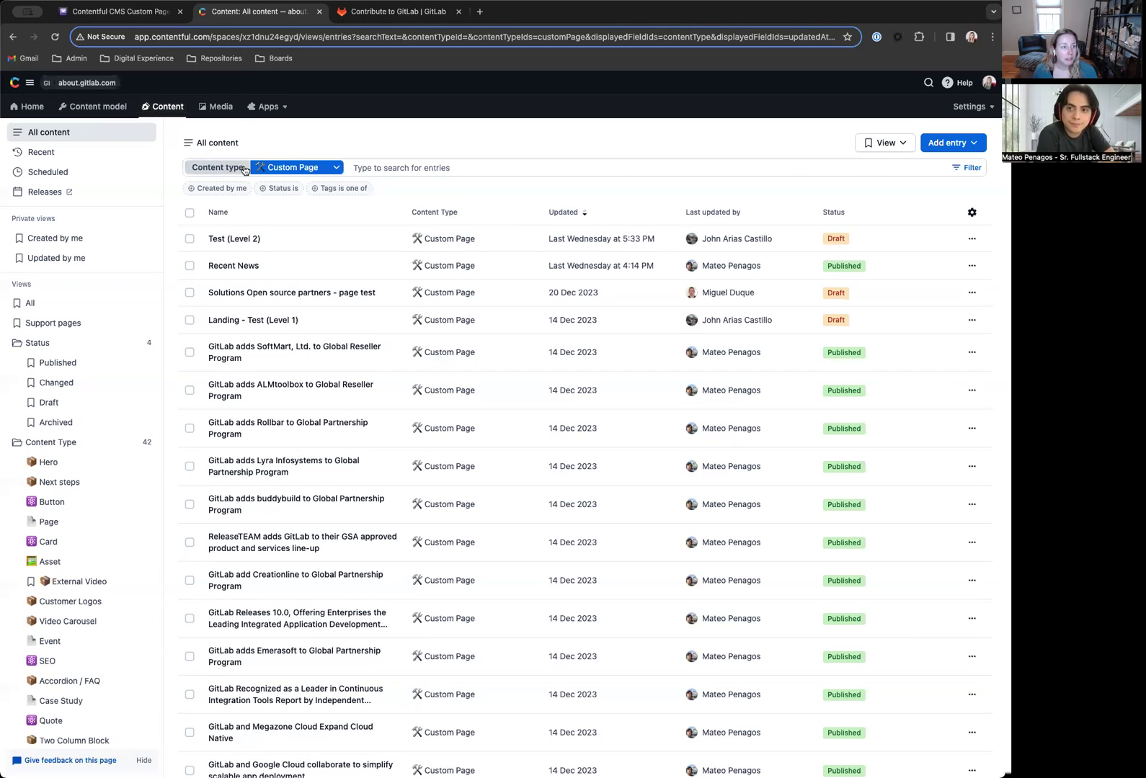
left_click(309, 168)
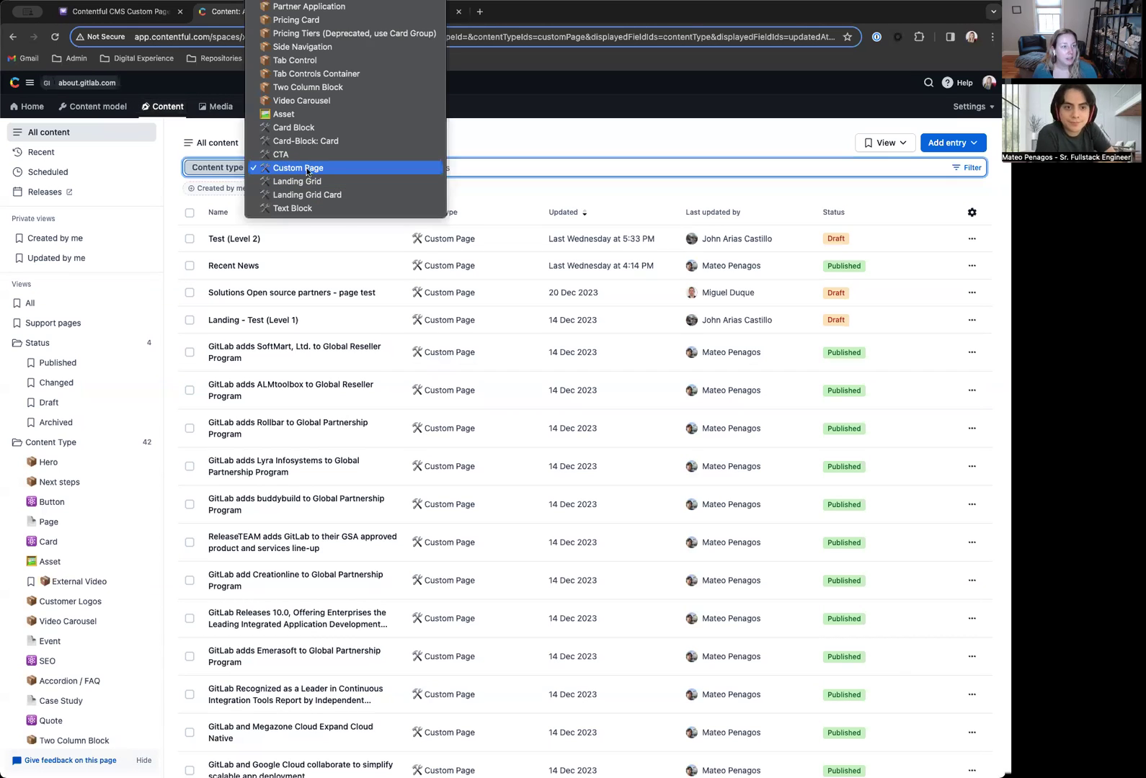
scroll(309, 167, "up", 6)
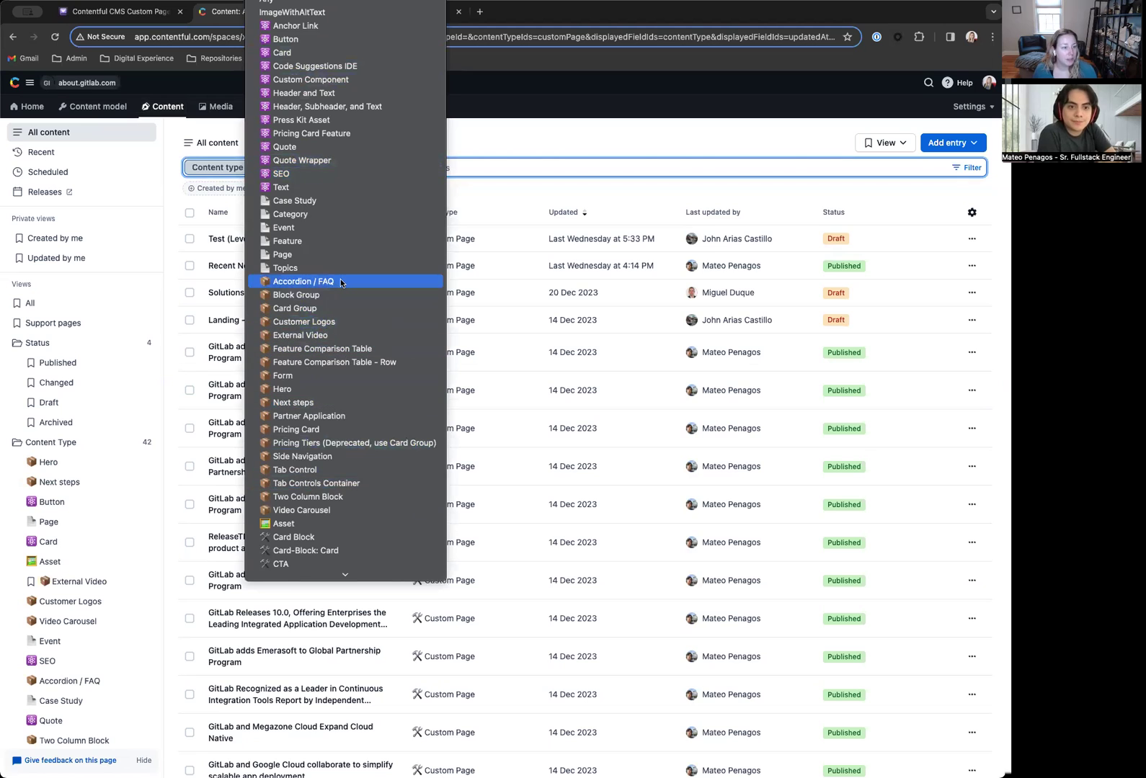
scroll(345, 294, "down", 2)
left_click(527, 553)
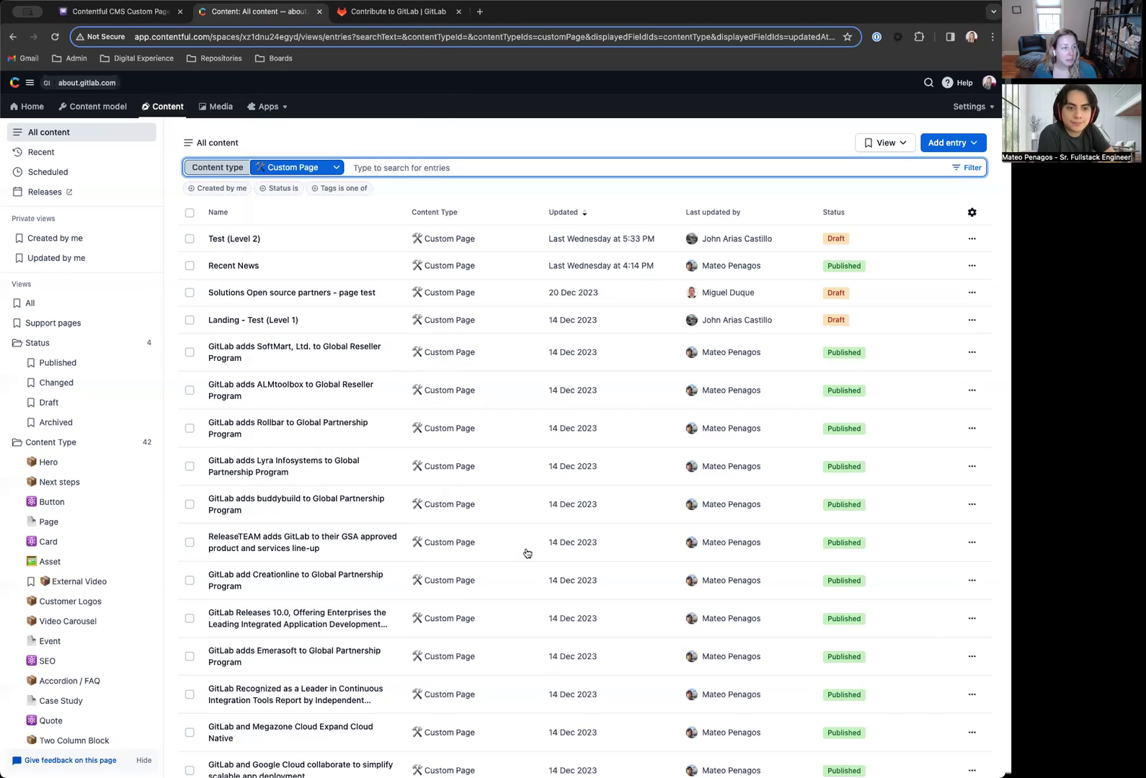
left_click(333, 168)
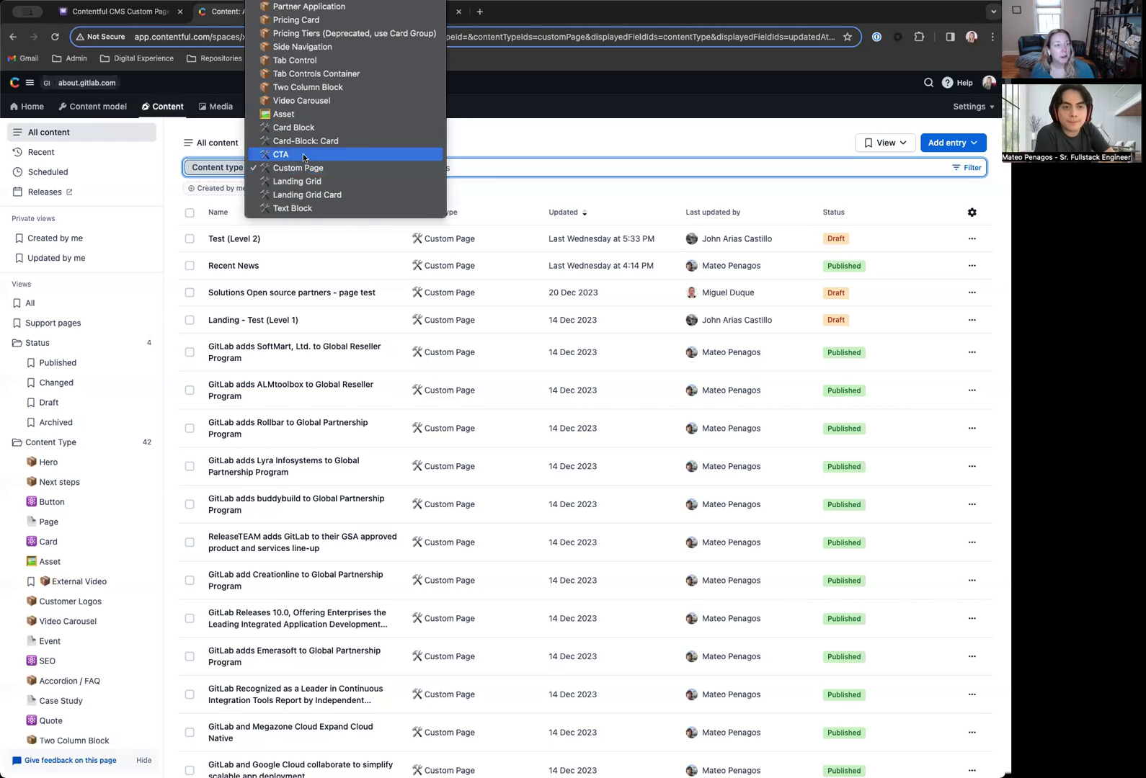
left_click(526, 143)
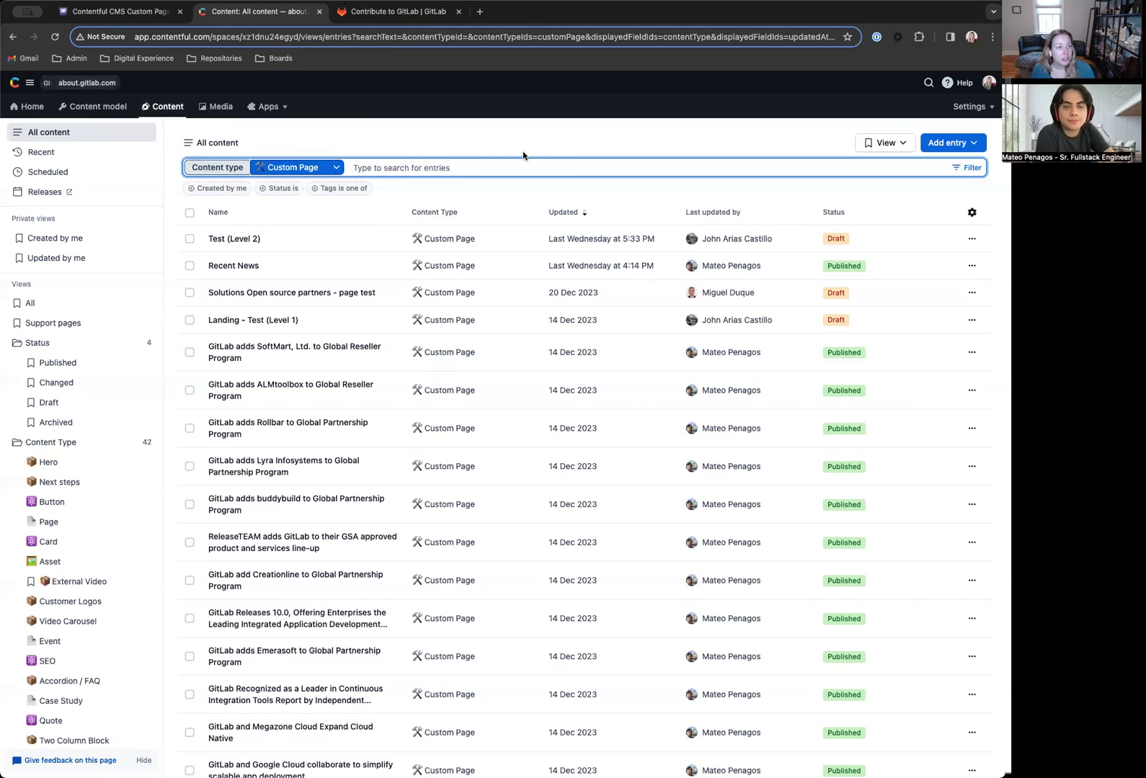
left_click(405, 18)
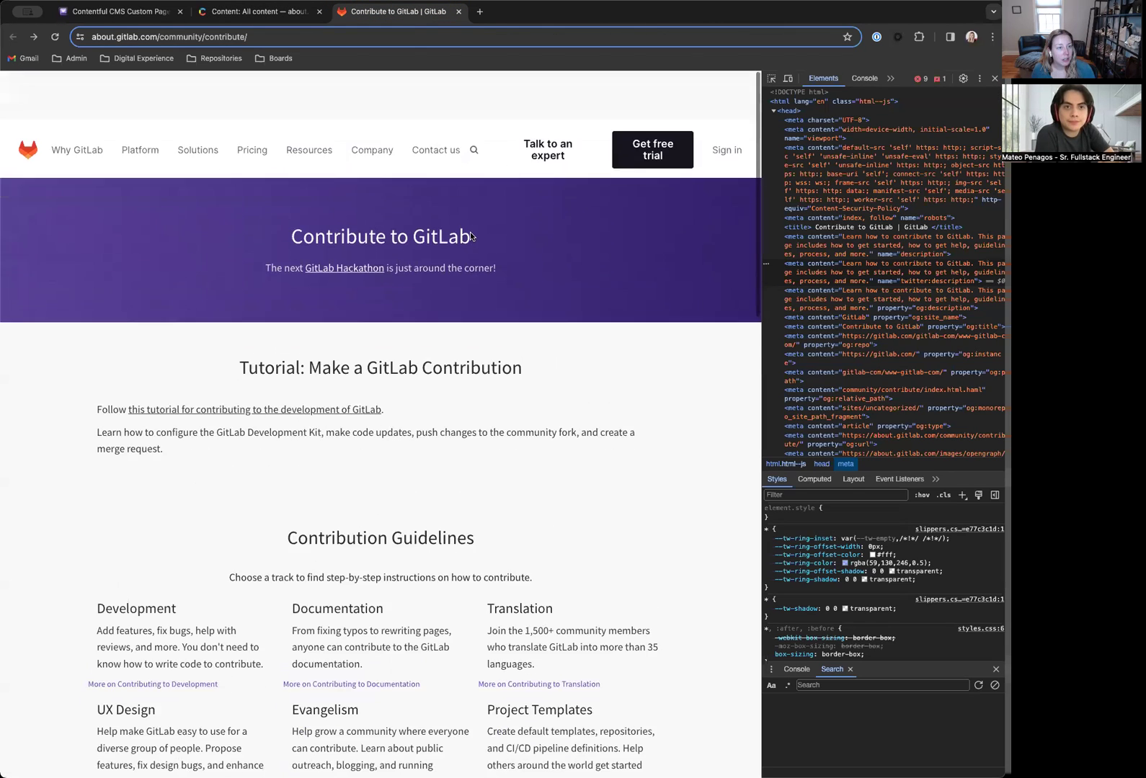
left_click(158, 39)
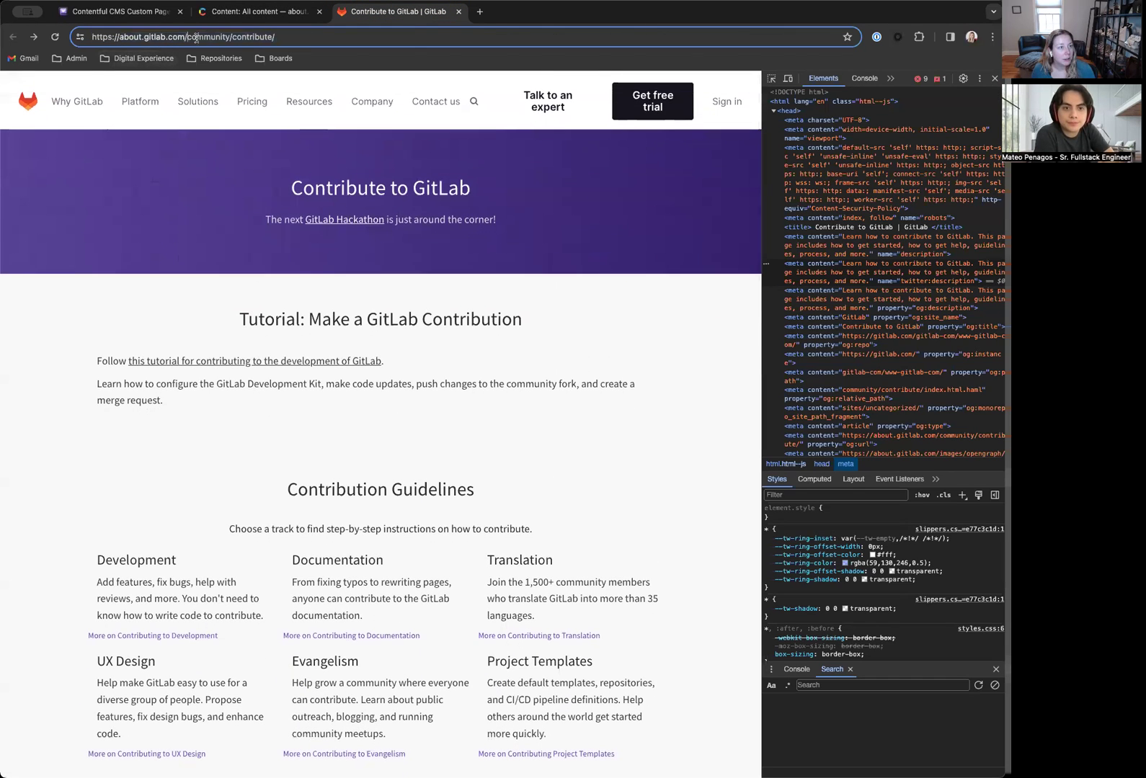
double_click(260, 36)
left_click(547, 234)
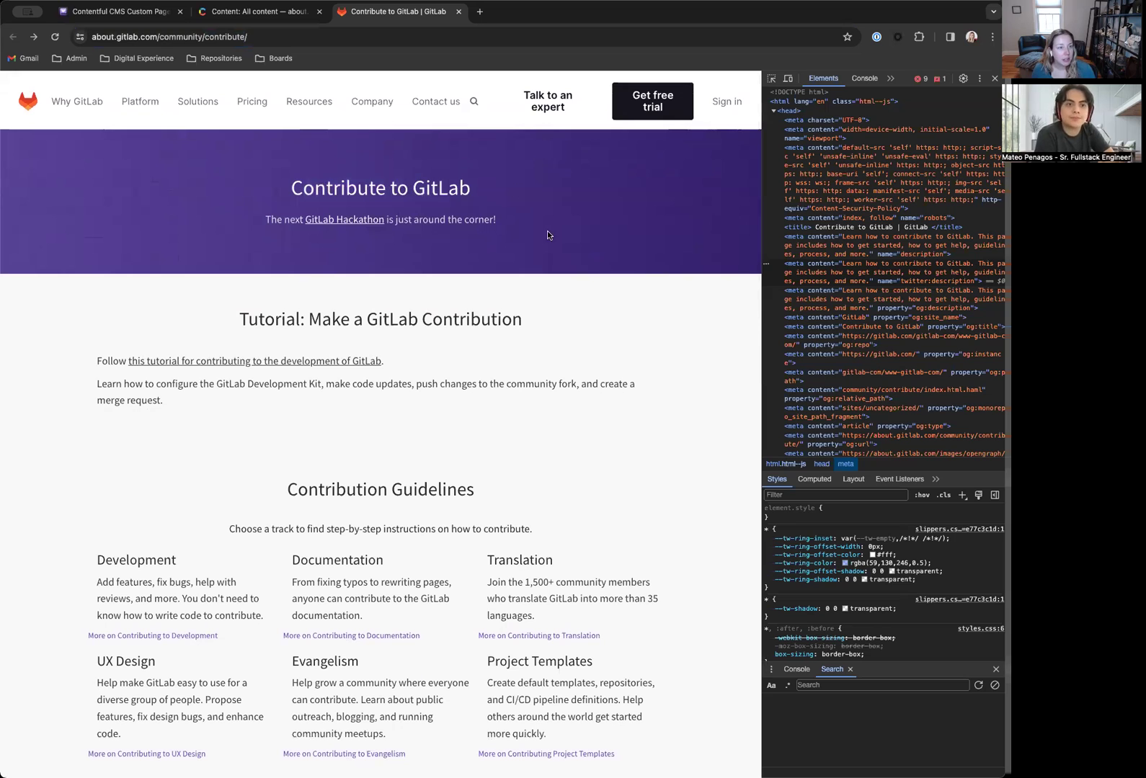
scroll(335, 229, "down", 3)
scroll(355, 385, "down", 3)
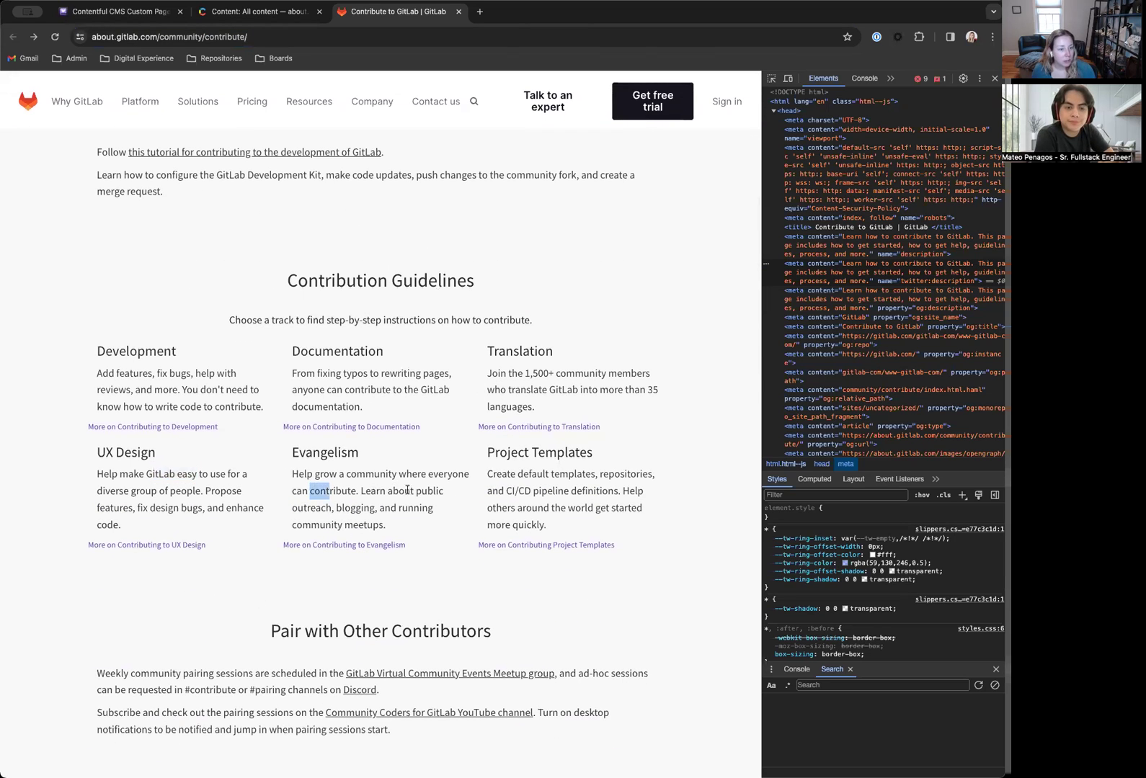
scroll(432, 469, "down", 4)
left_click_drag(266, 349, 495, 352)
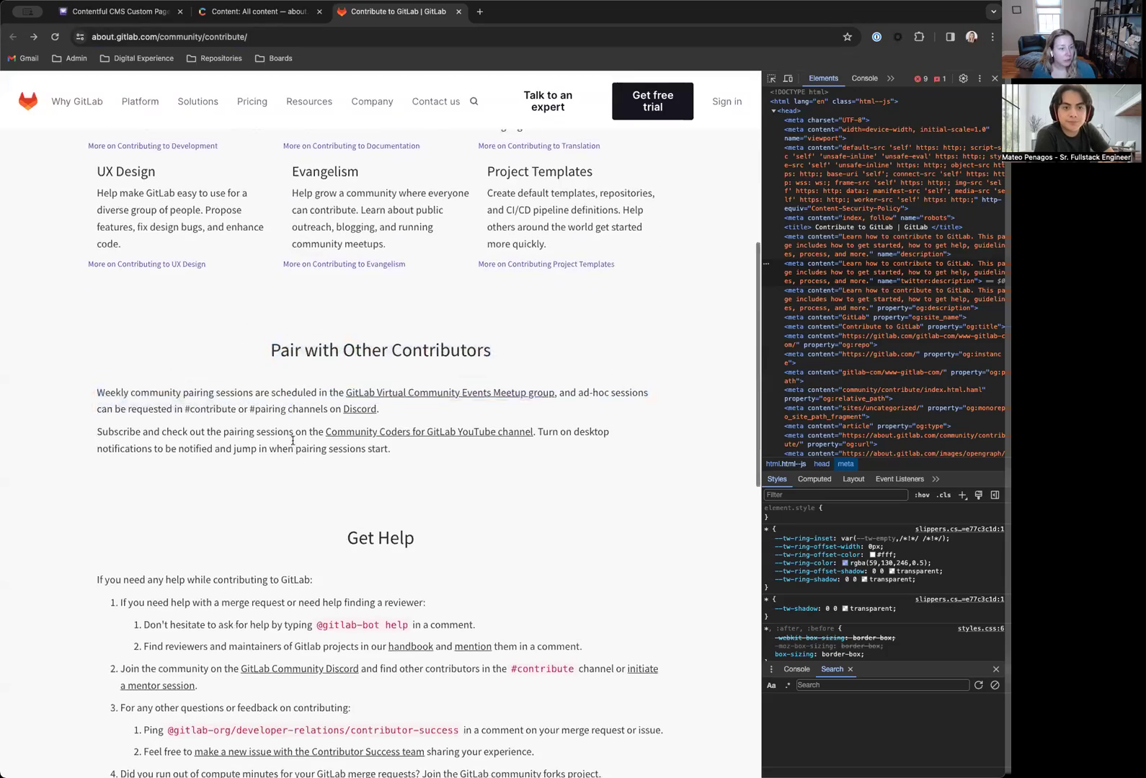
scroll(293, 444, "down", 5)
scroll(293, 432, "up", 20)
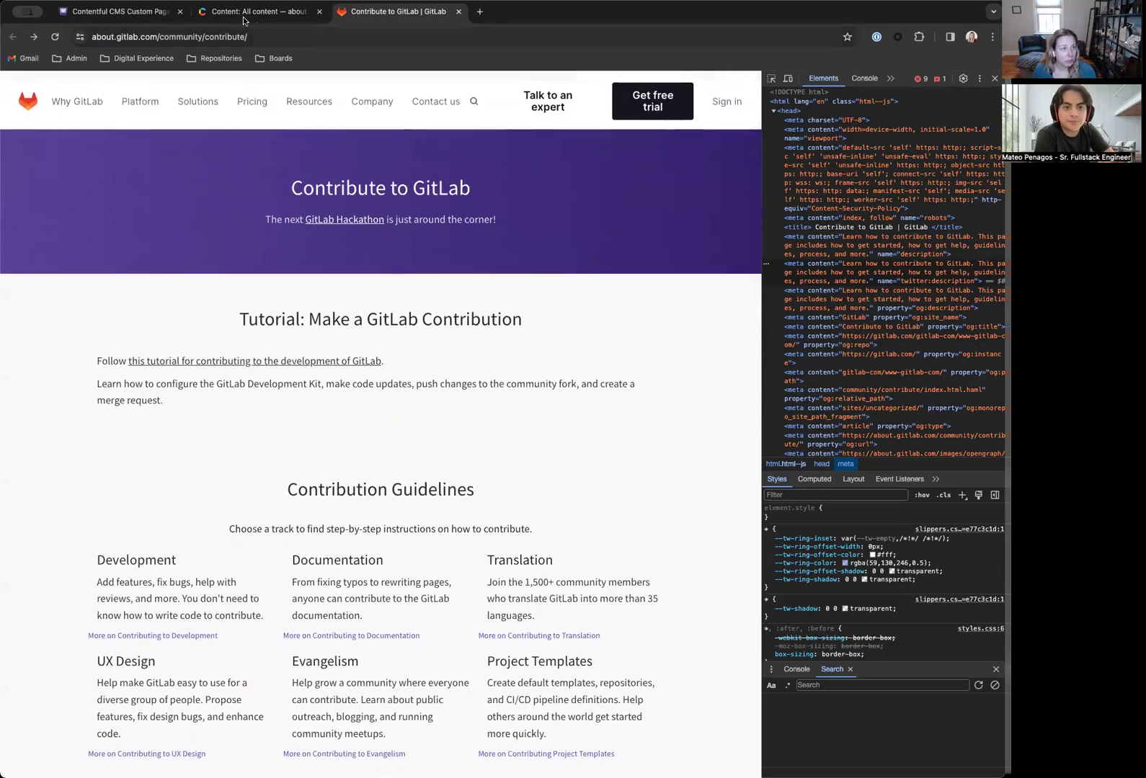
left_click(237, 13)
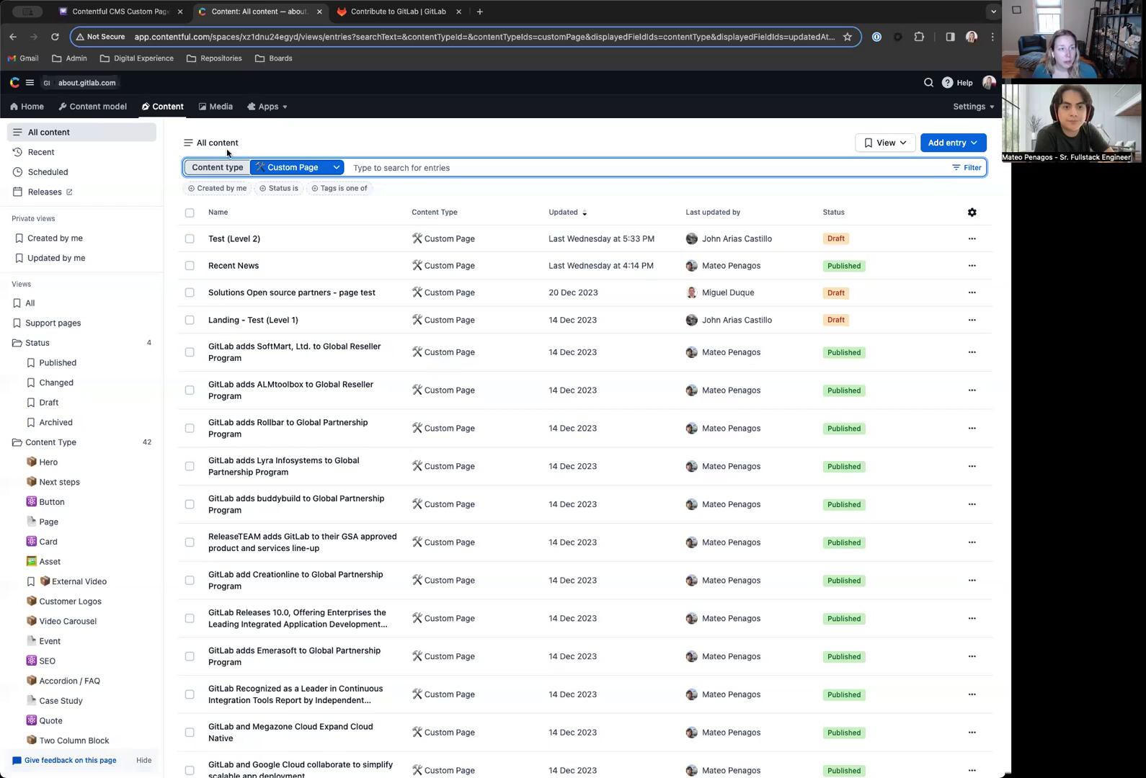
Create a new Custom Page entry and start its Page Name with 'Community -'.
left_click(950, 144)
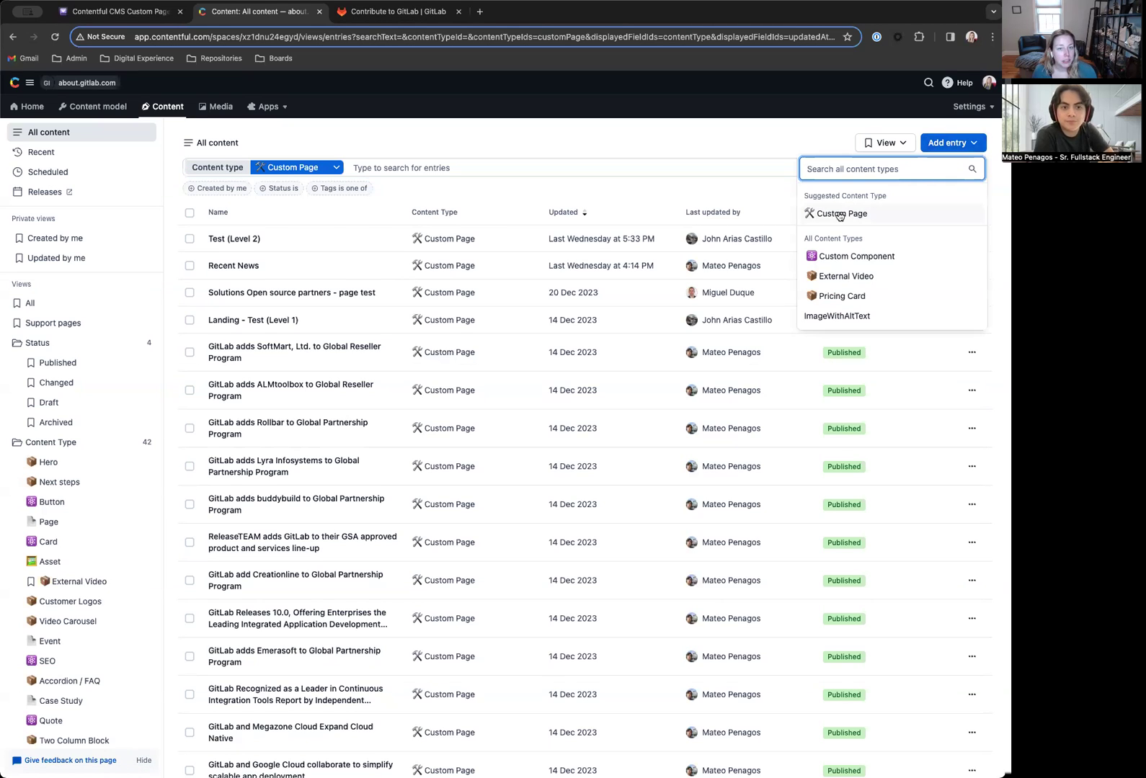
left_click(868, 213)
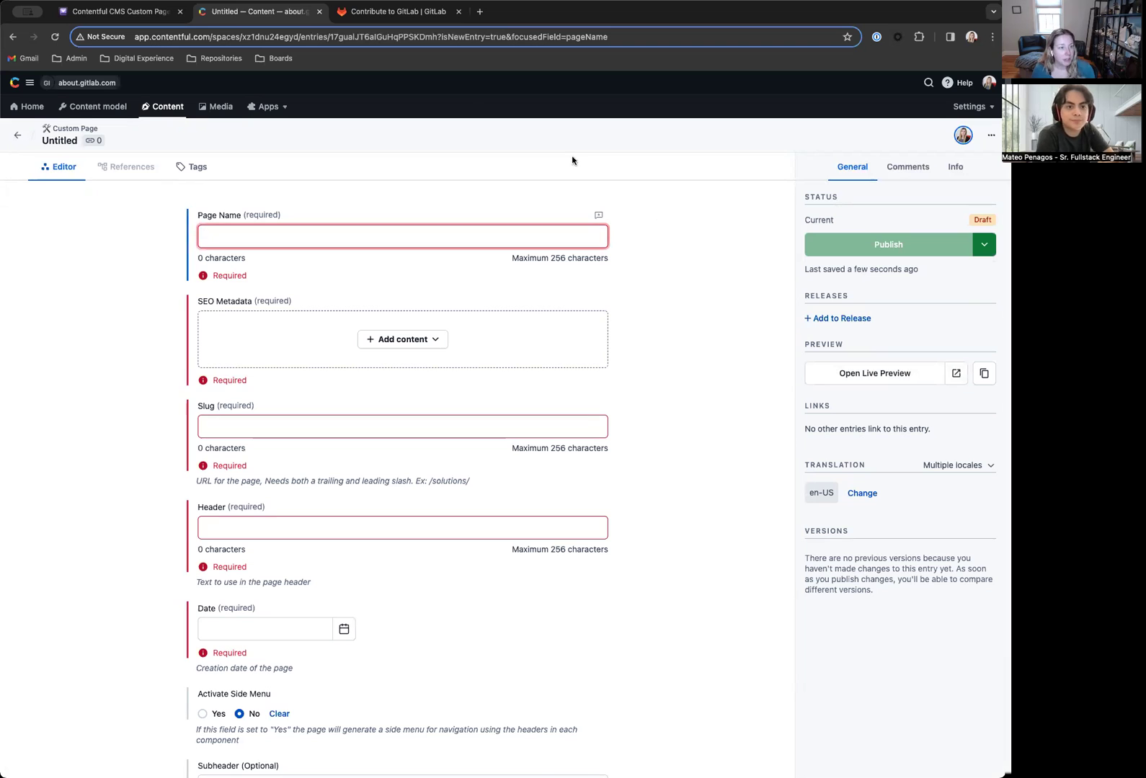
left_click(397, 11)
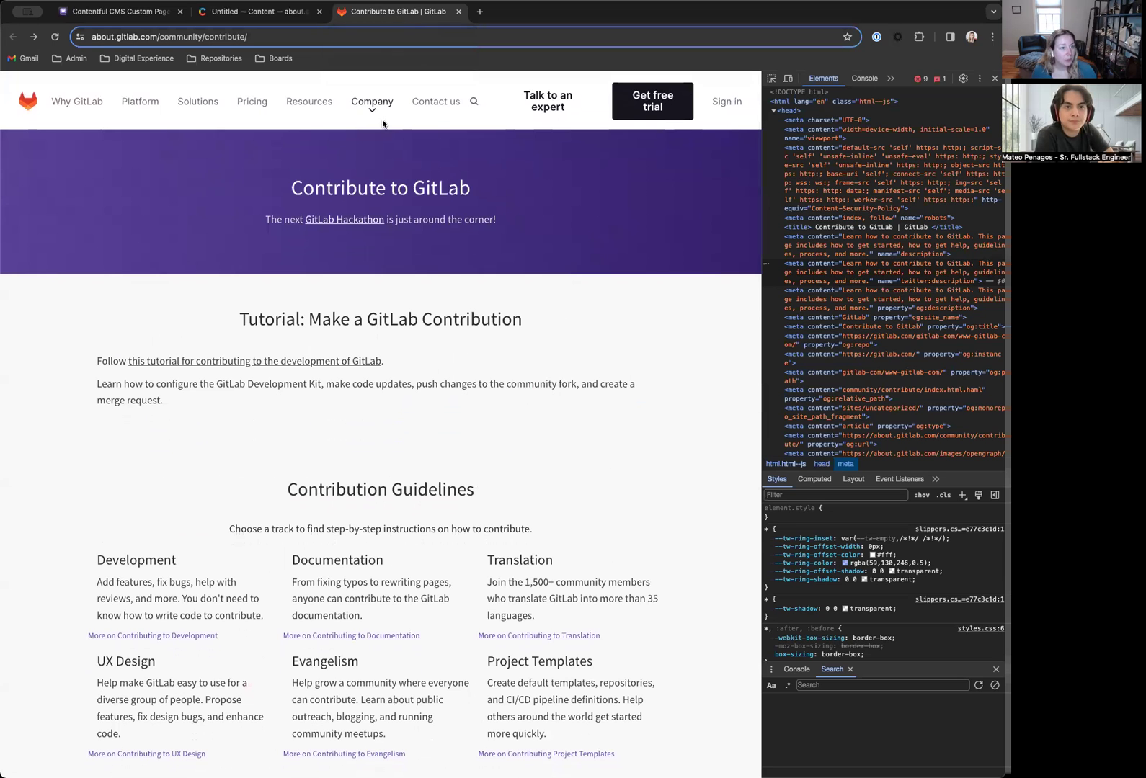
left_click(166, 37)
left_click(167, 37)
double_click(207, 37)
key("super+c")
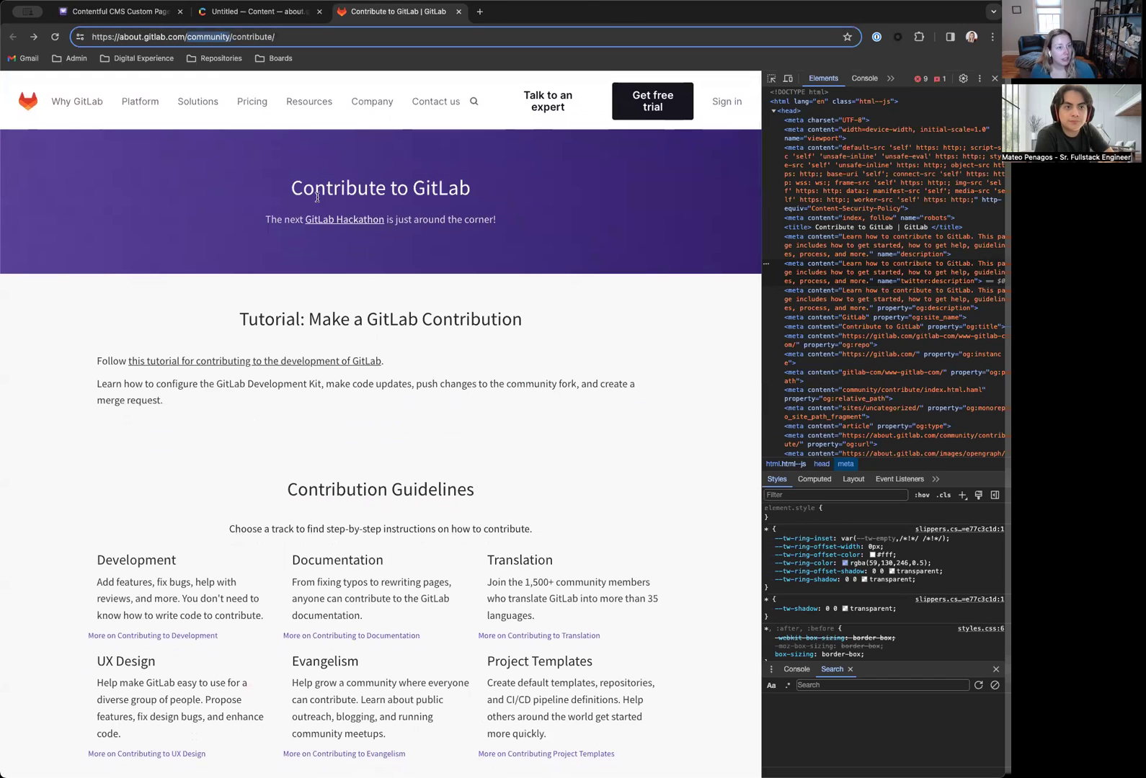
key("super+alt+Left")
key("super+v")
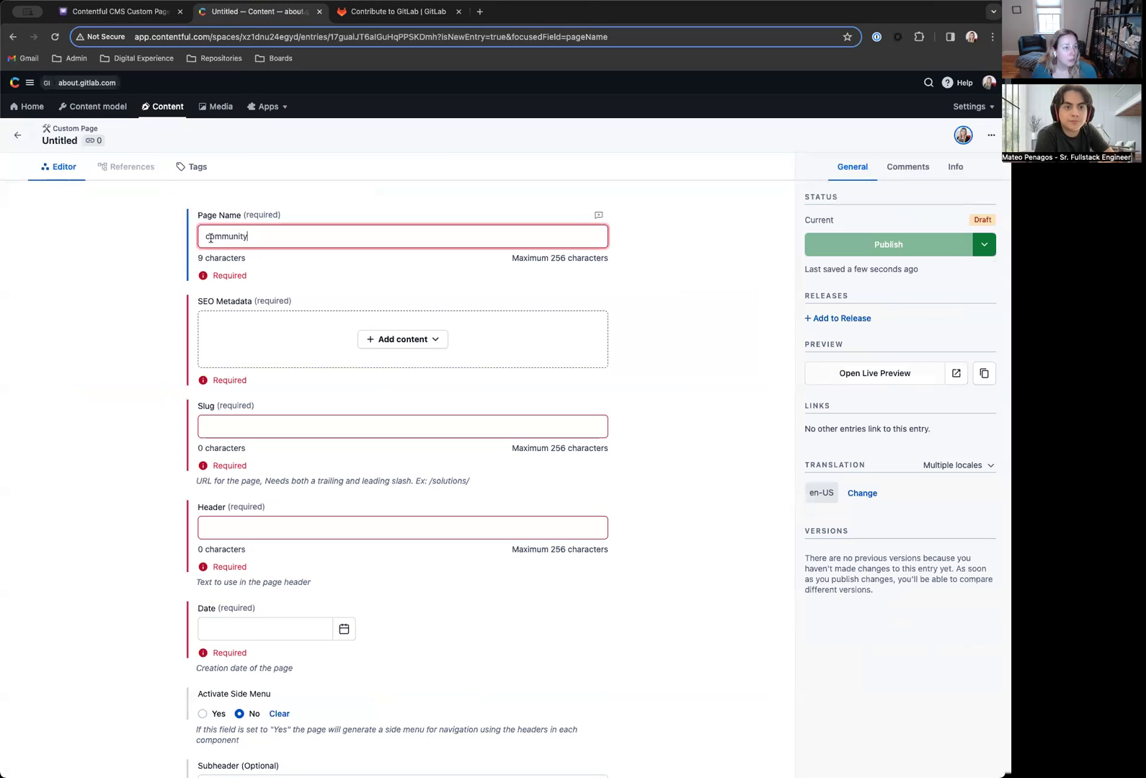
key("Home")
key("Delete")
type("C")
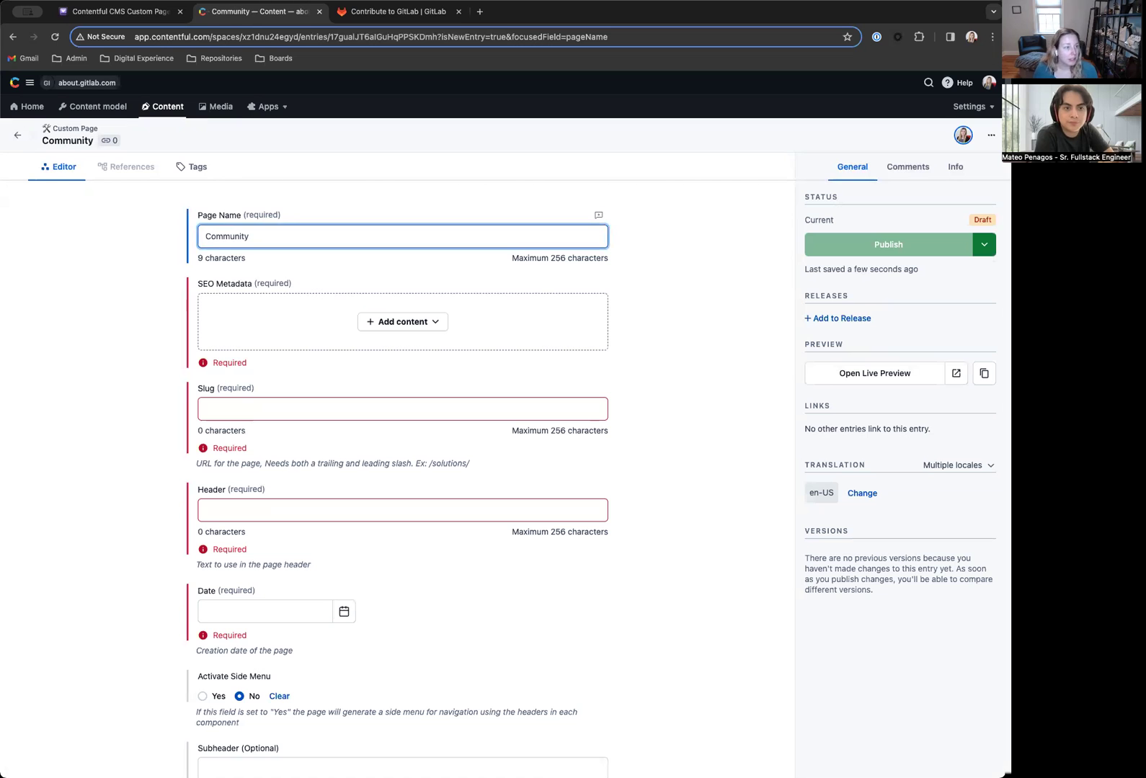
type(" -")
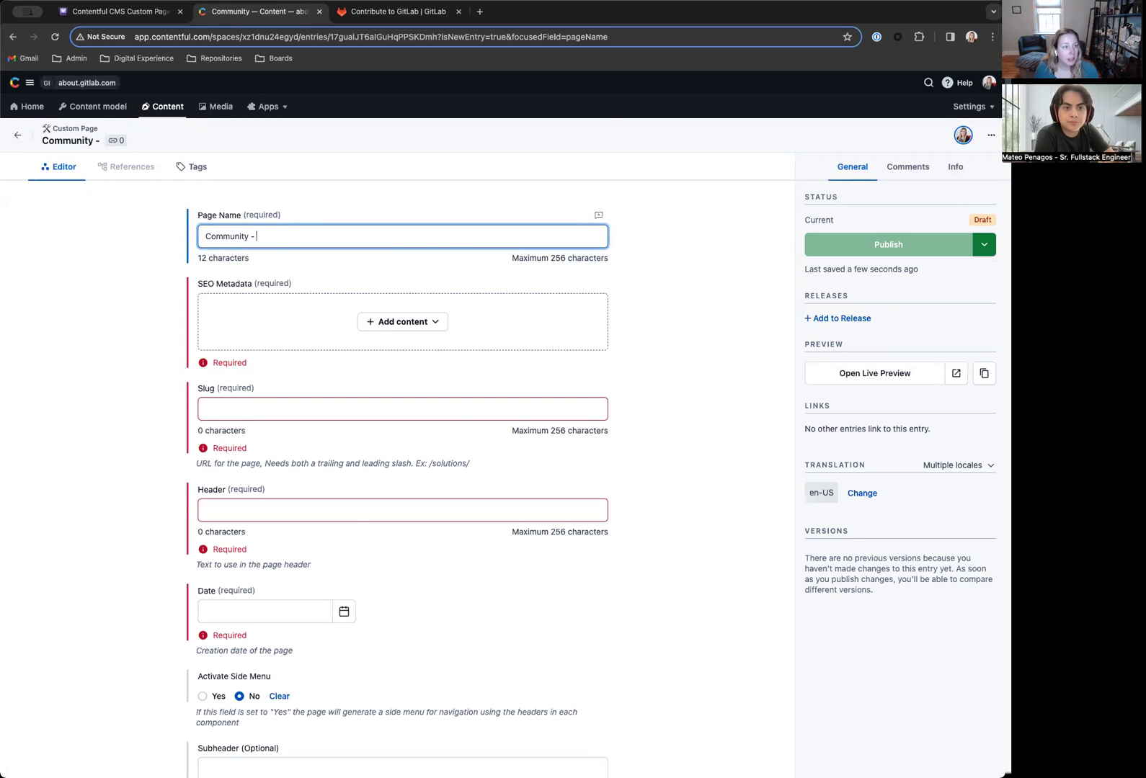
Finish the Page Name as 'Community - Contribute' using the word from the live page address.
key("super+alt+Right")
double_click(245, 39)
key("super+c")
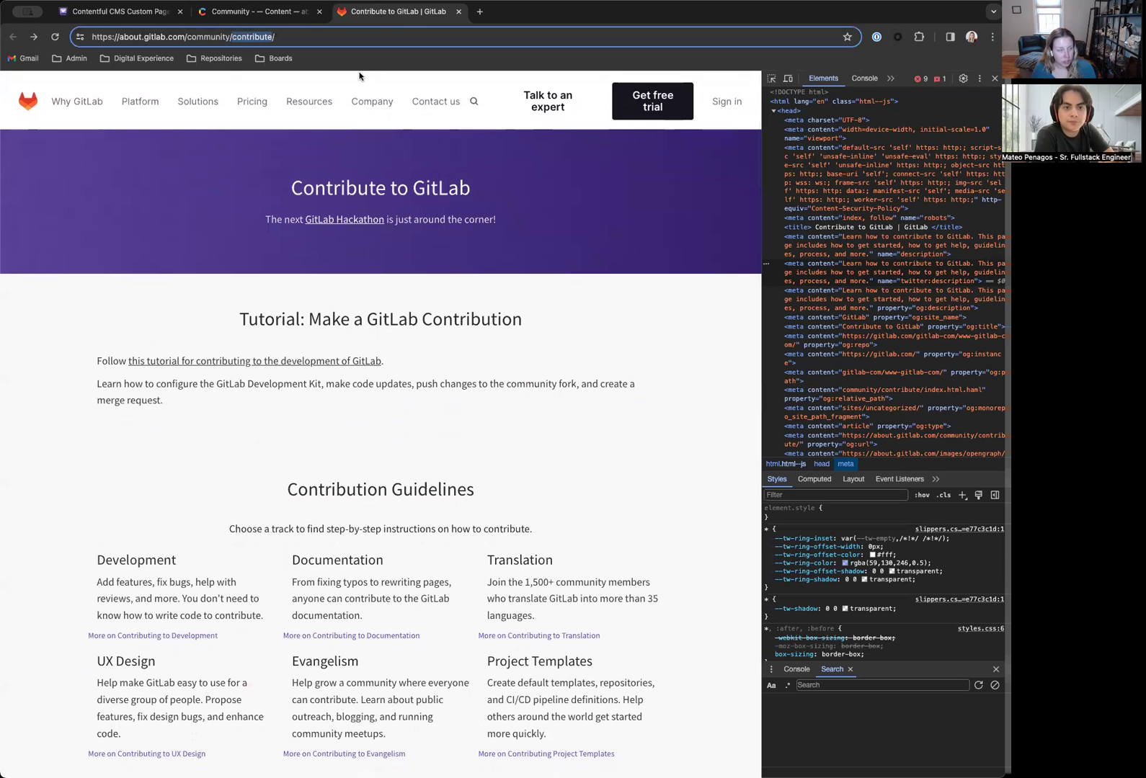
key("super+alt+Left")
key("super+v")
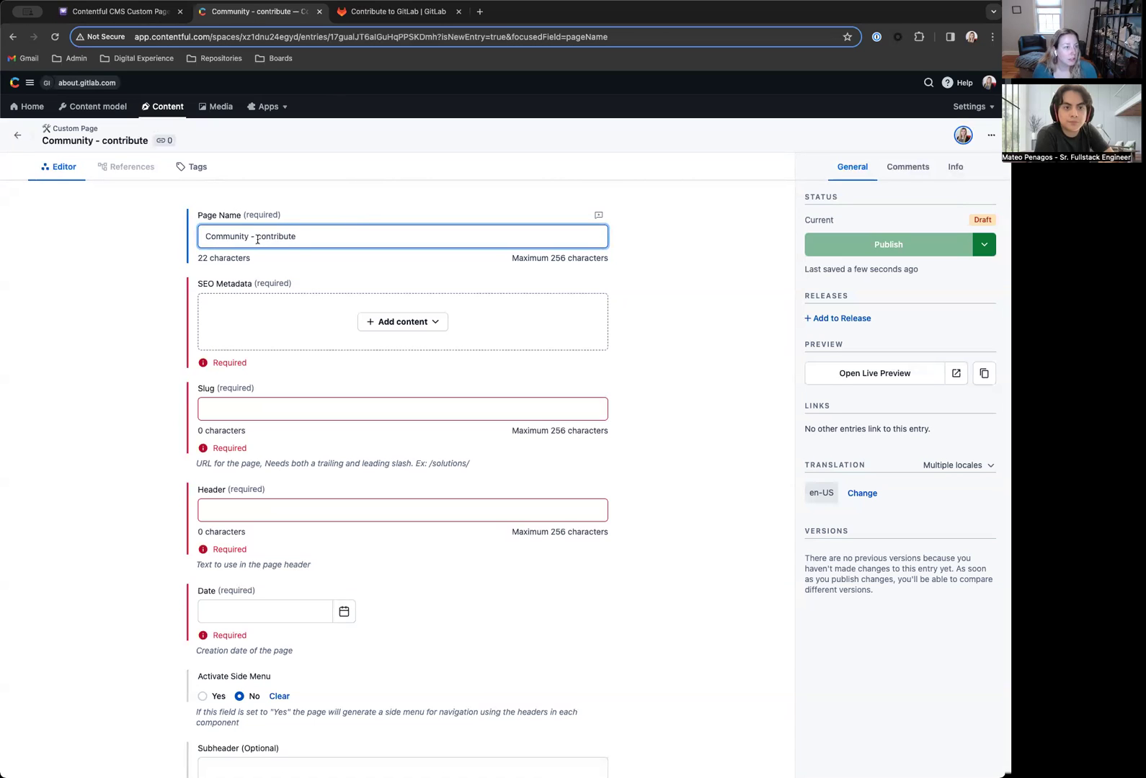
key("Delete")
type("C")
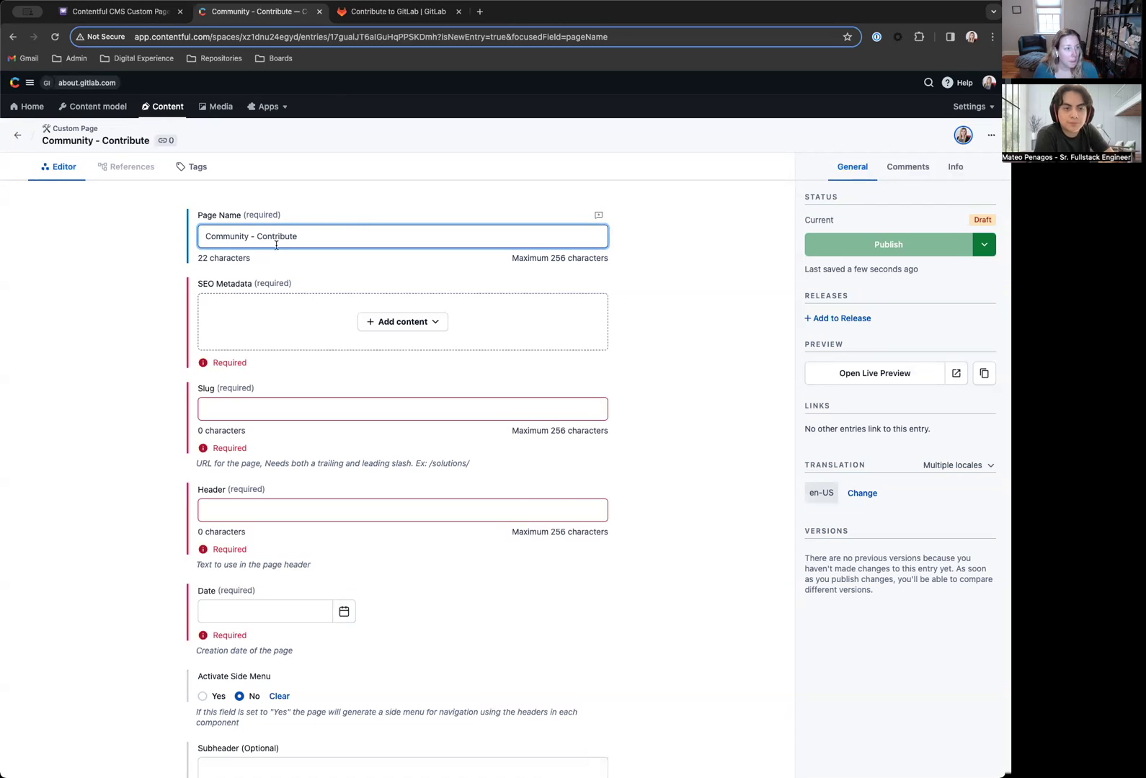
scroll(284, 295, "down", 2)
scroll(284, 295, "up", 2)
Set the Slug to '/community/contribute/', copied from the live page's address.
left_click(289, 409)
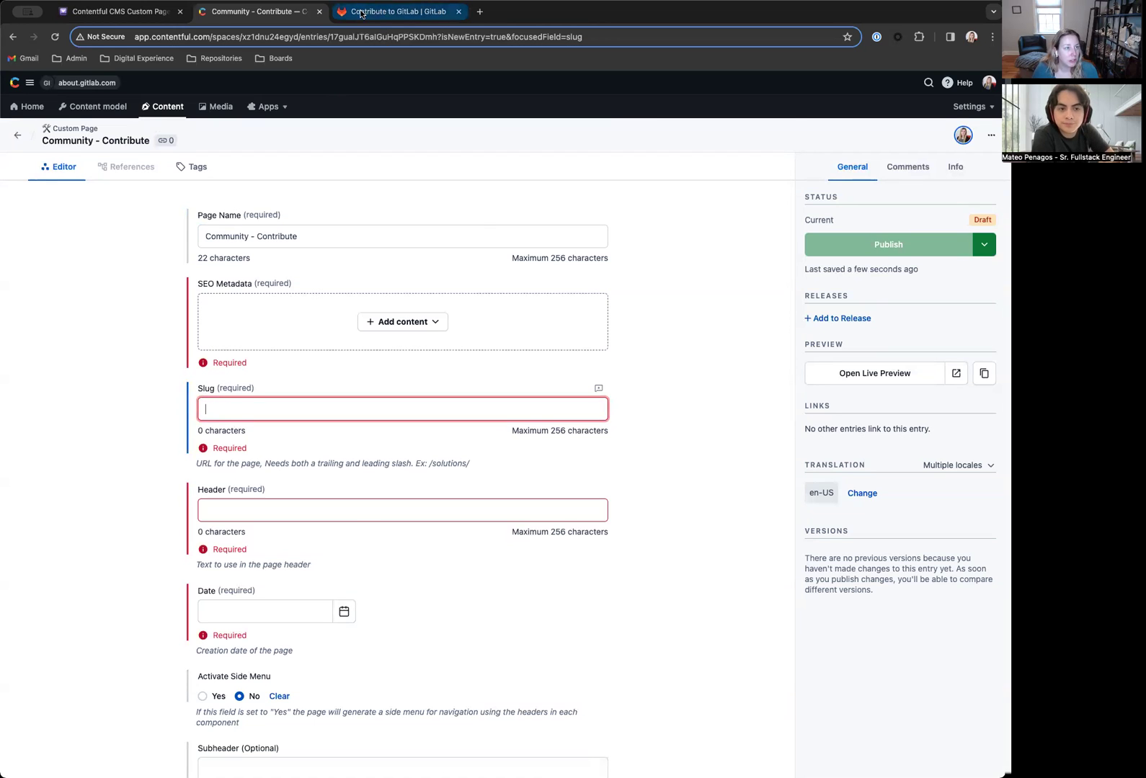
left_click(398, 12)
left_click_drag(184, 36, 293, 34)
key("super+c")
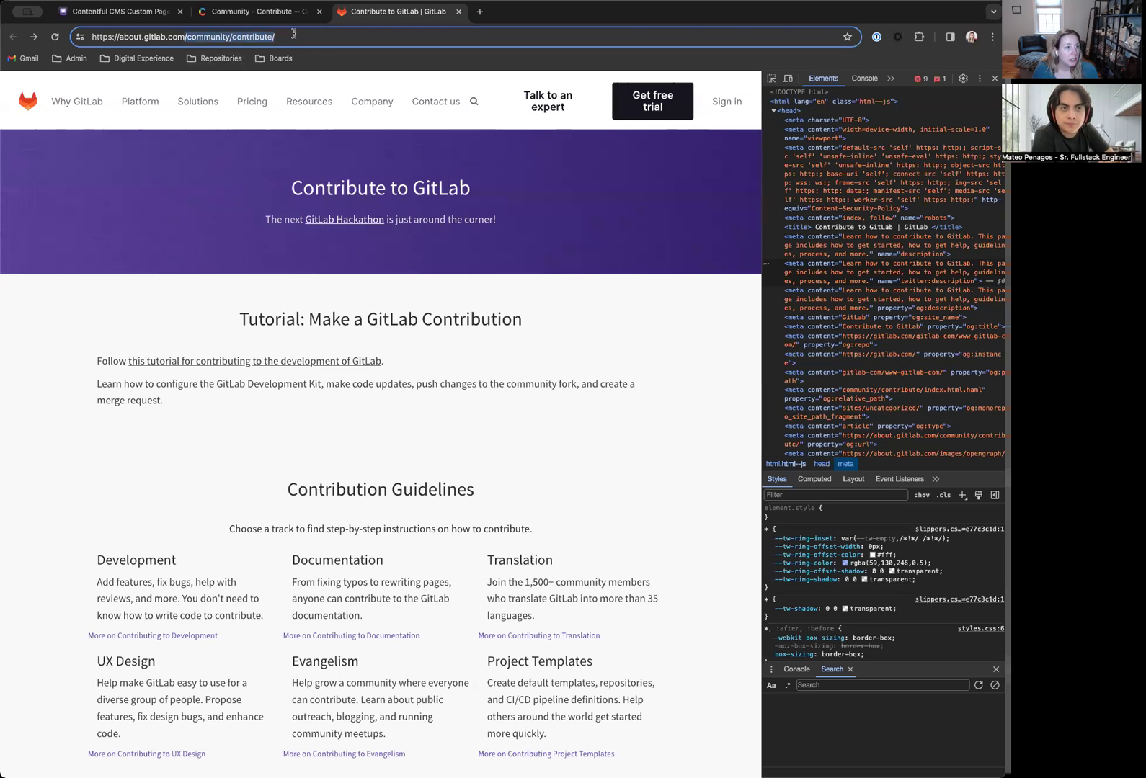
left_click(259, 12)
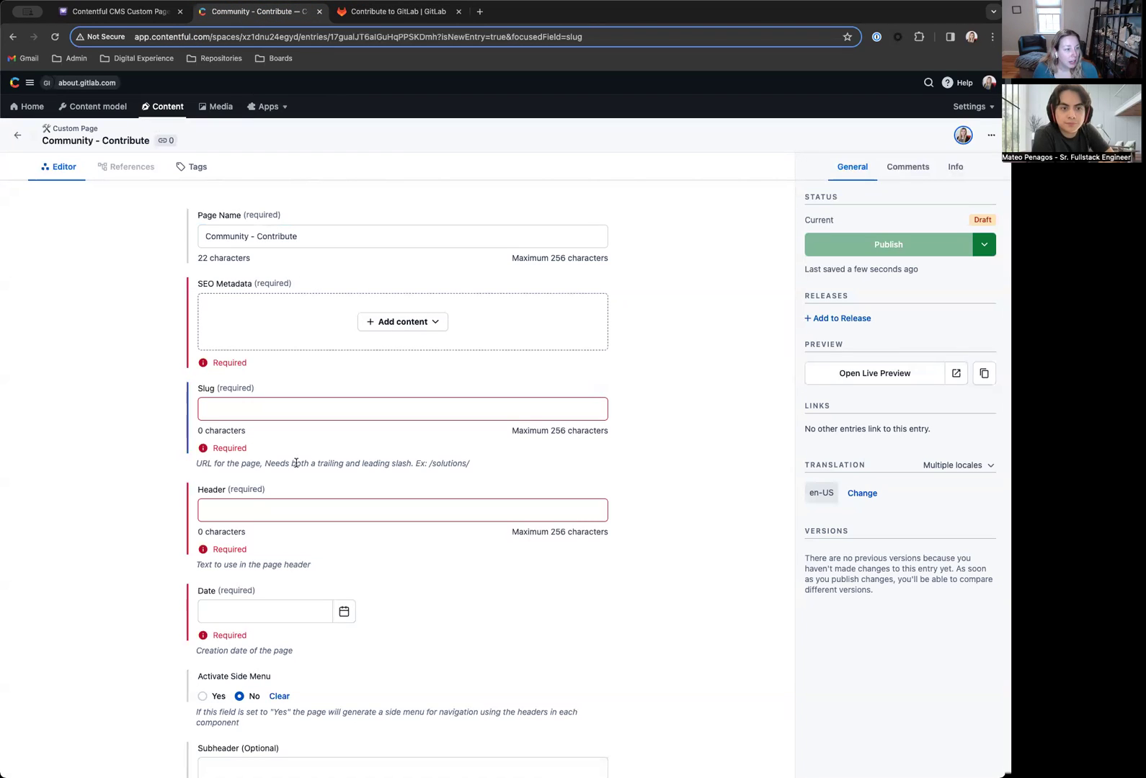
double_click(385, 463)
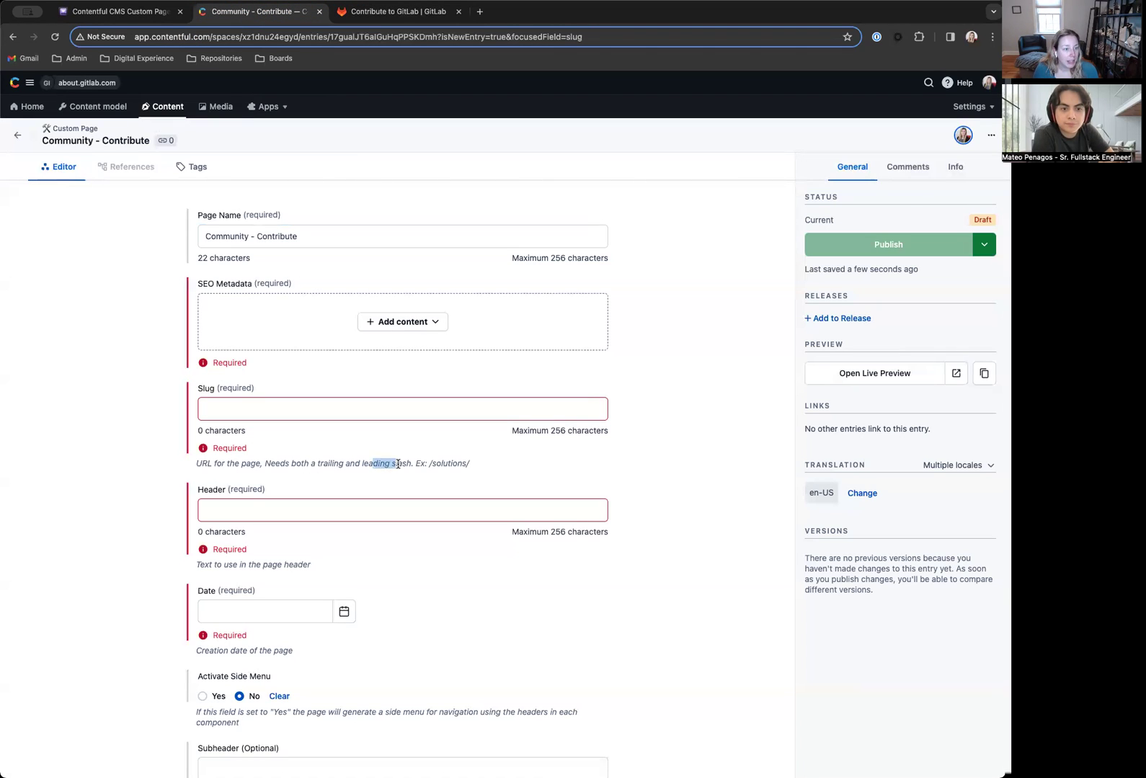
left_click_drag(426, 463, 496, 464)
left_click(346, 404)
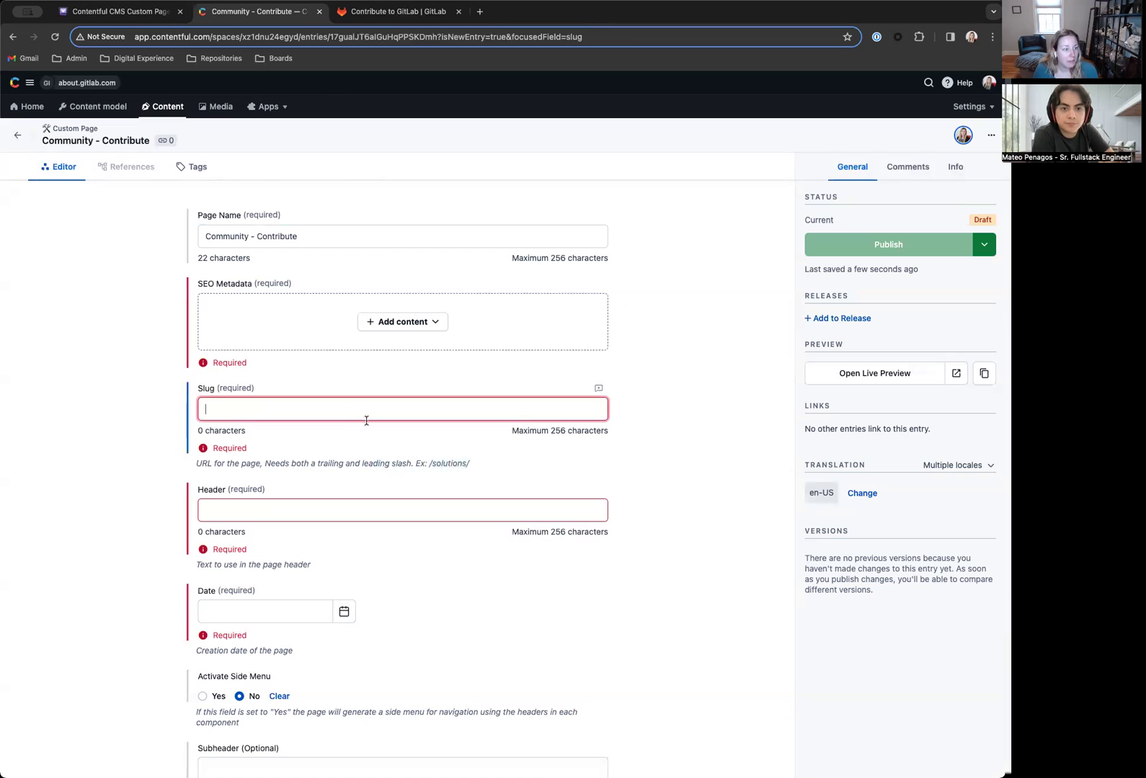
key("super+v")
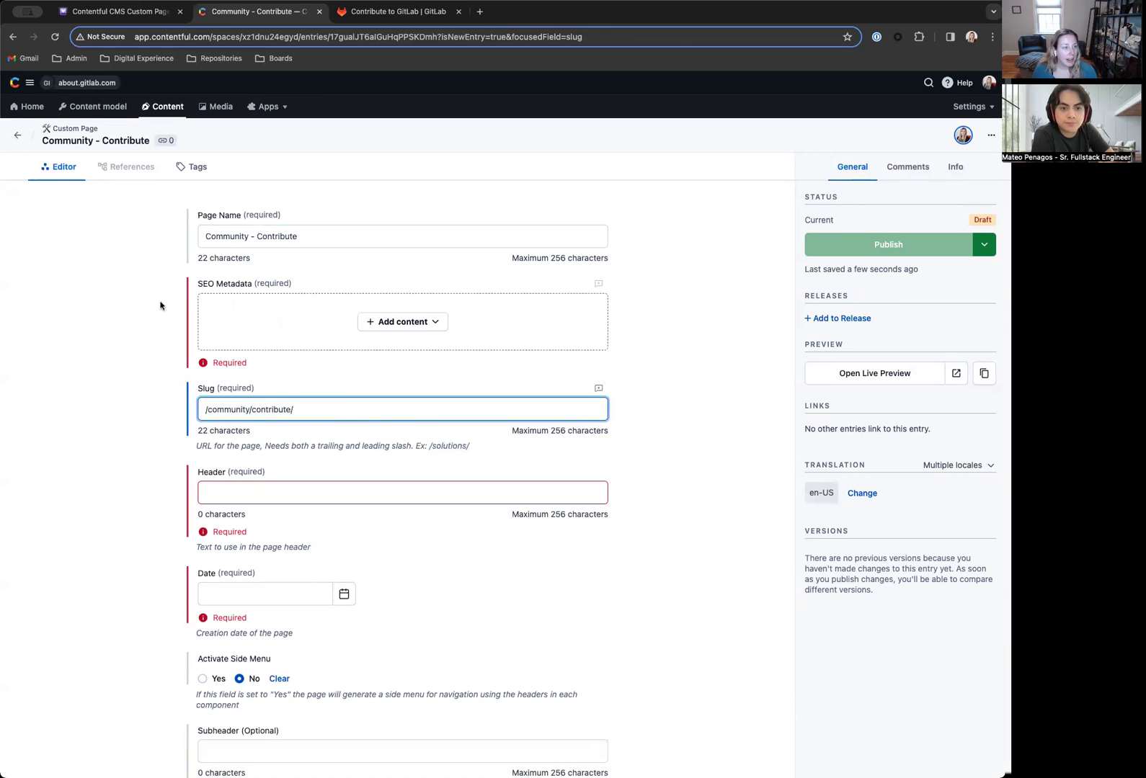
Find and copy the live page's <title> text in DevTools Elements.
left_click(390, 13)
left_click(859, 165)
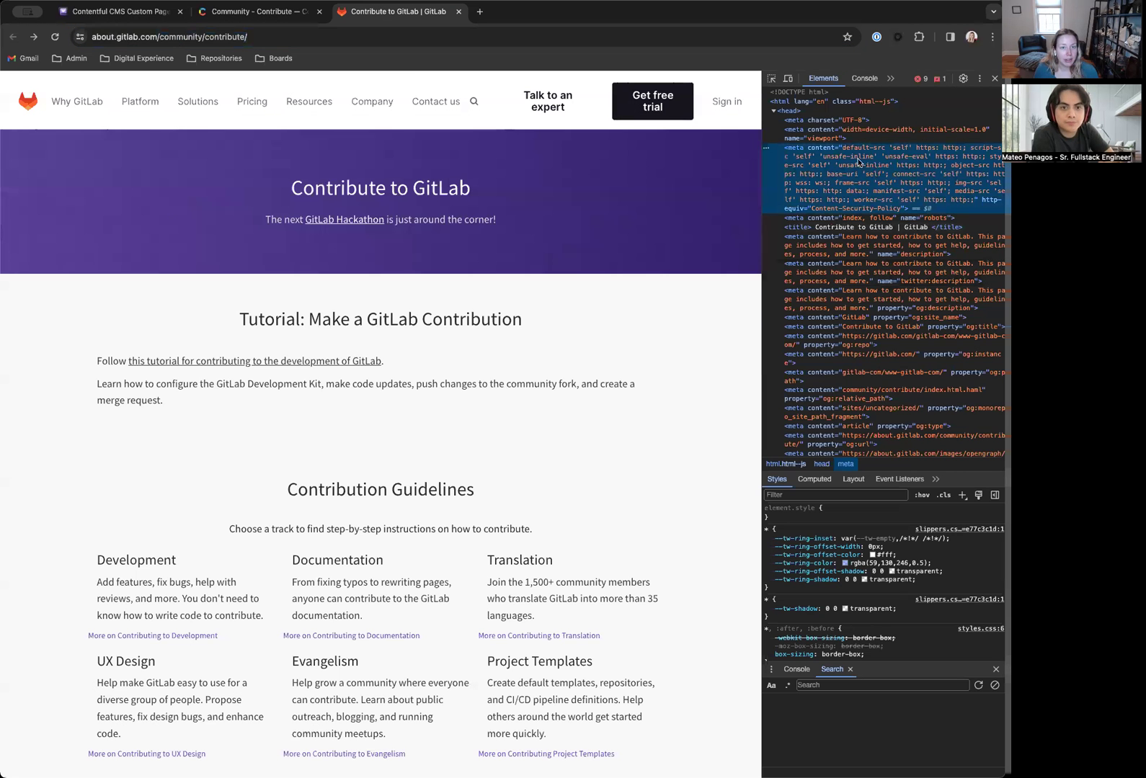
left_click(880, 252)
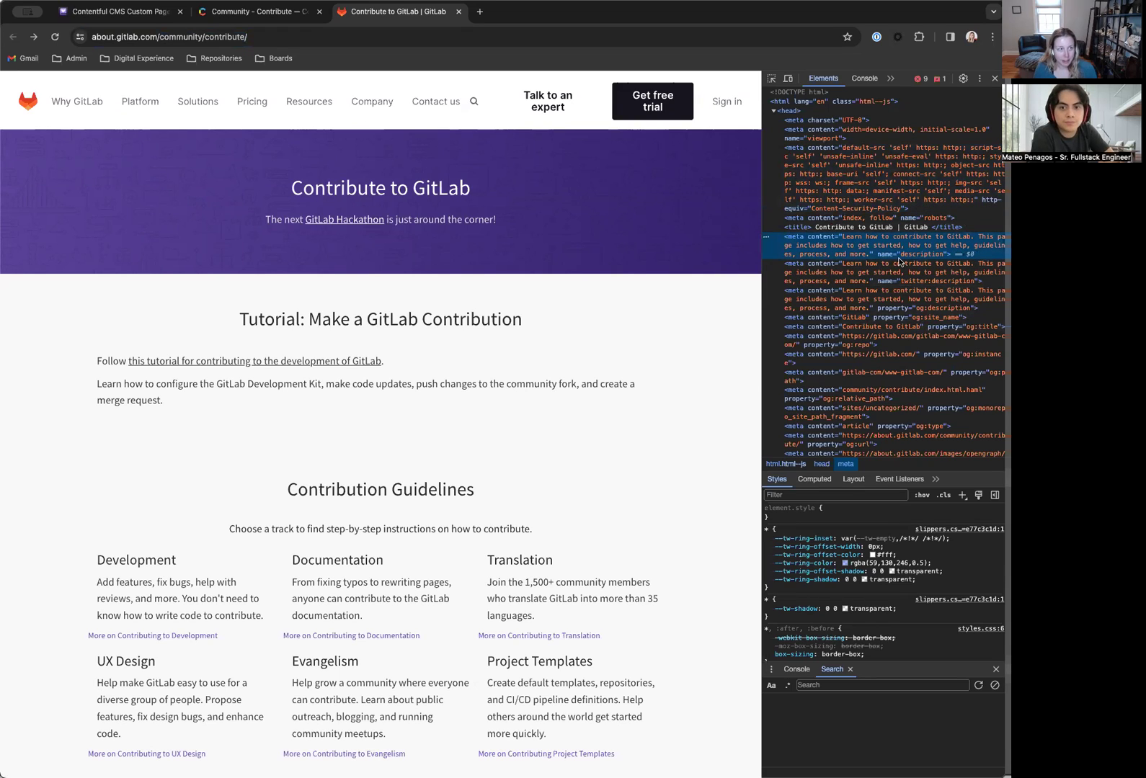
key("super+f")
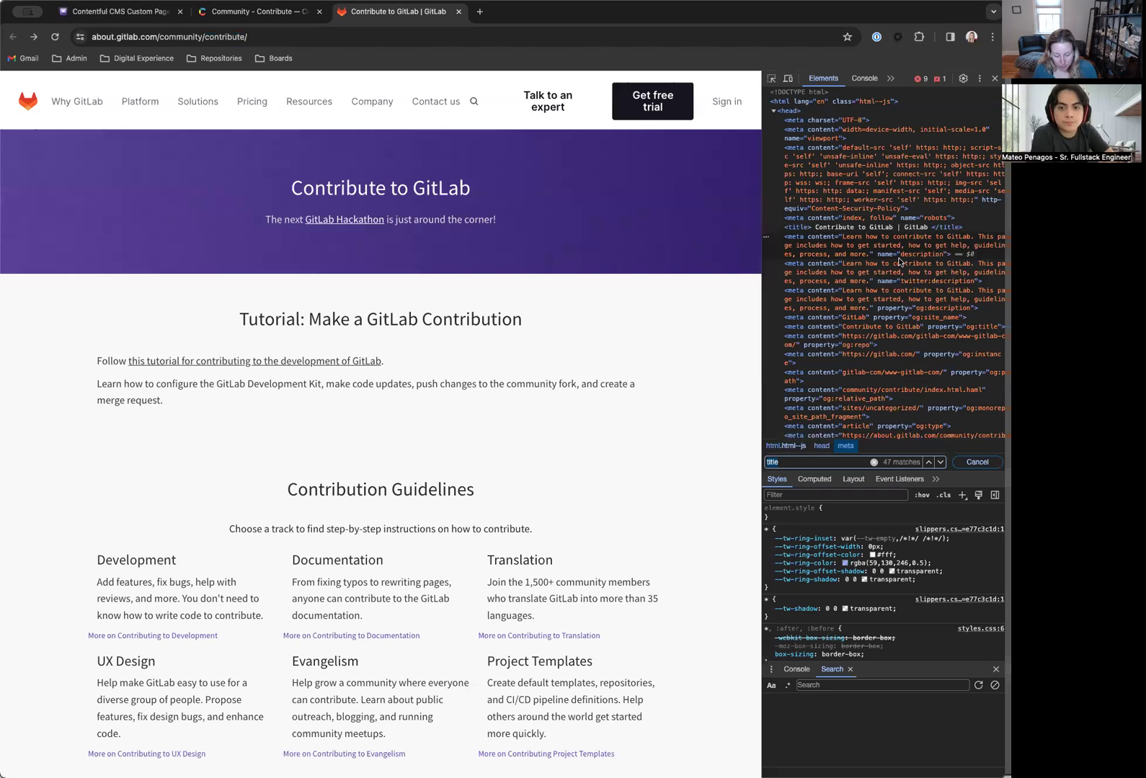
key("Return")
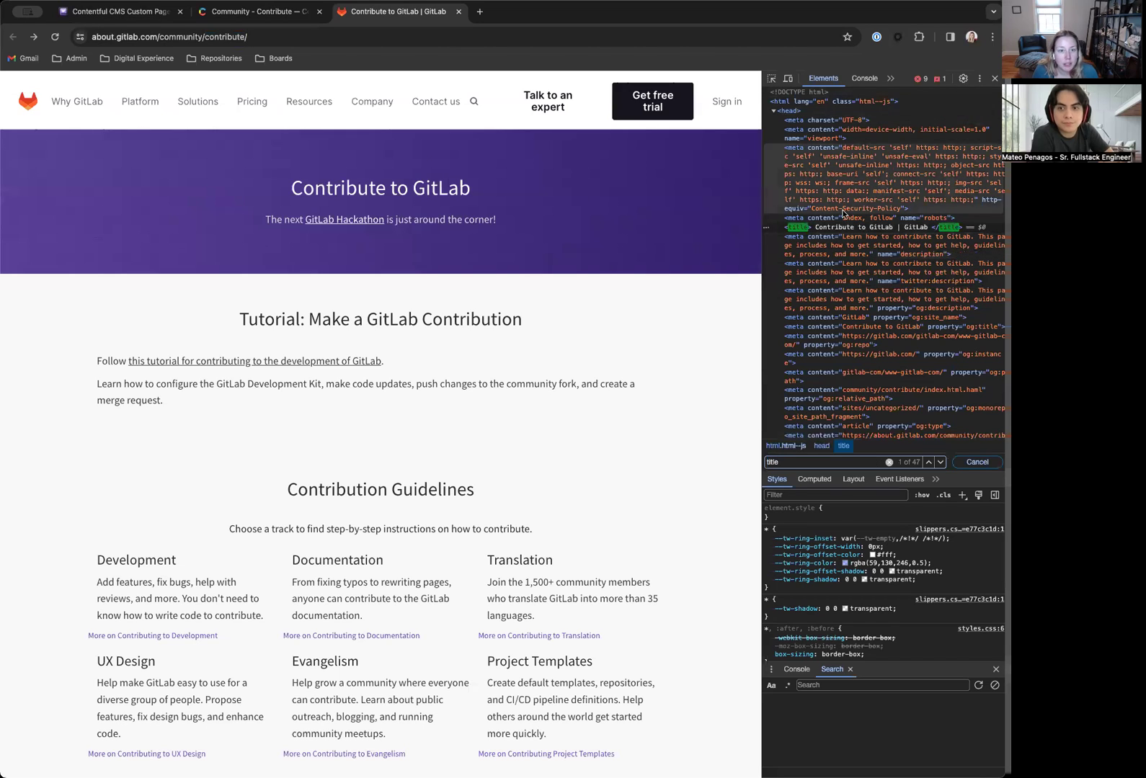
left_click(821, 227)
double_click(818, 229)
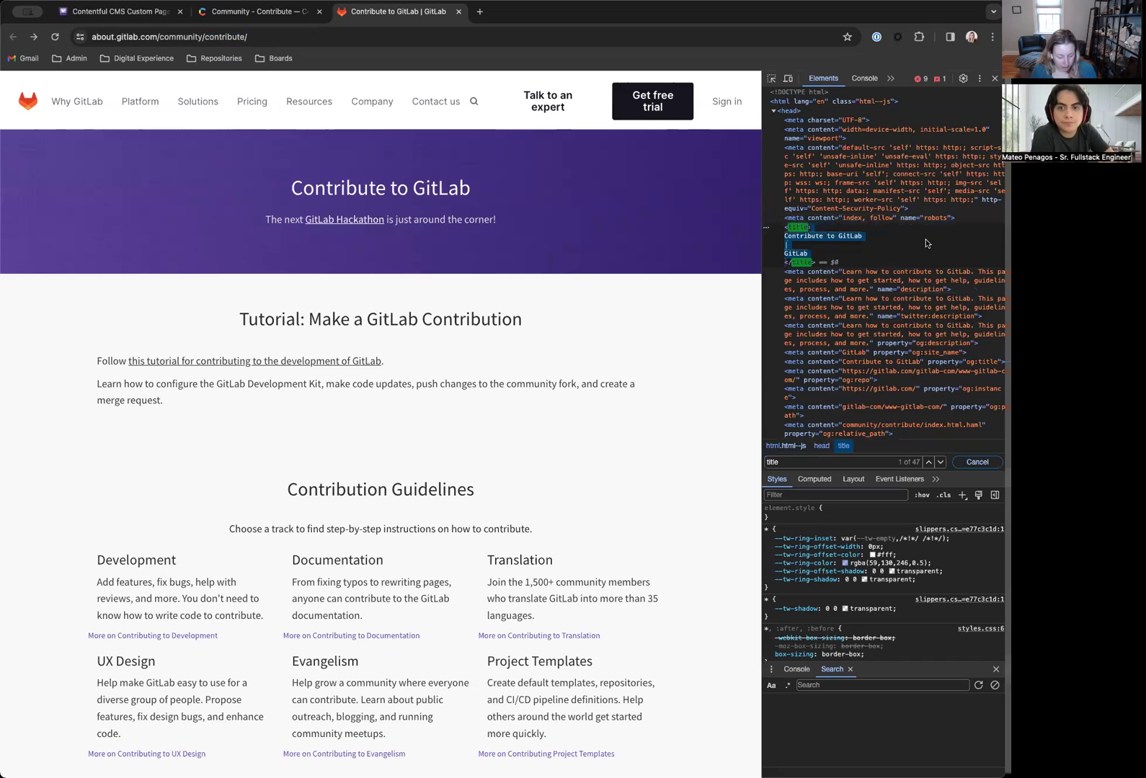
left_click(256, 11)
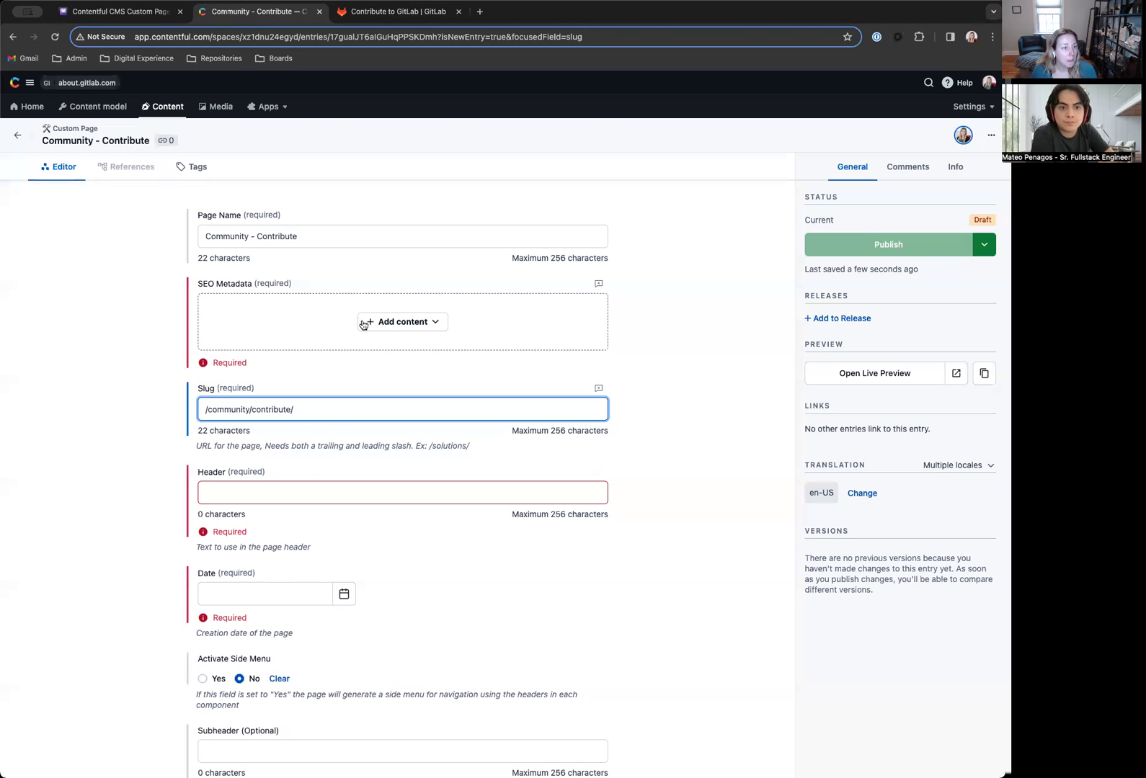
Link the existing SEO entry 'Contribute to GitLab | GitLab' as SEO Metadata and open it.
left_click(389, 325)
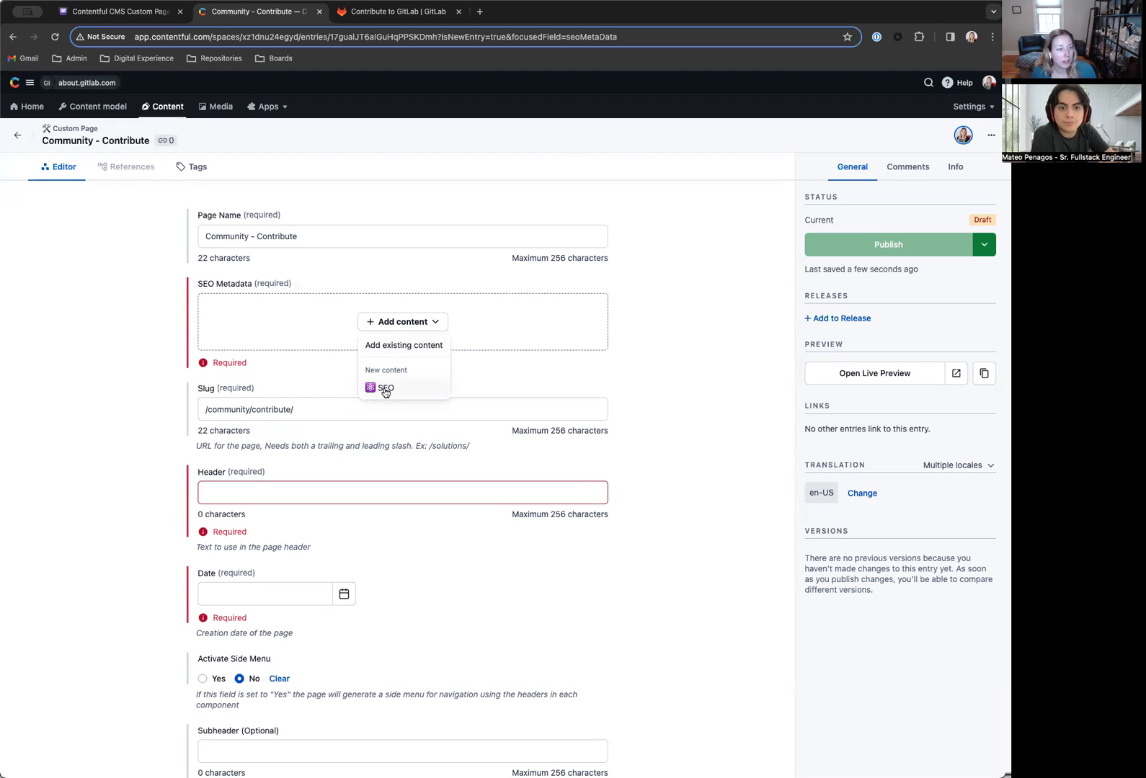
left_click(376, 346)
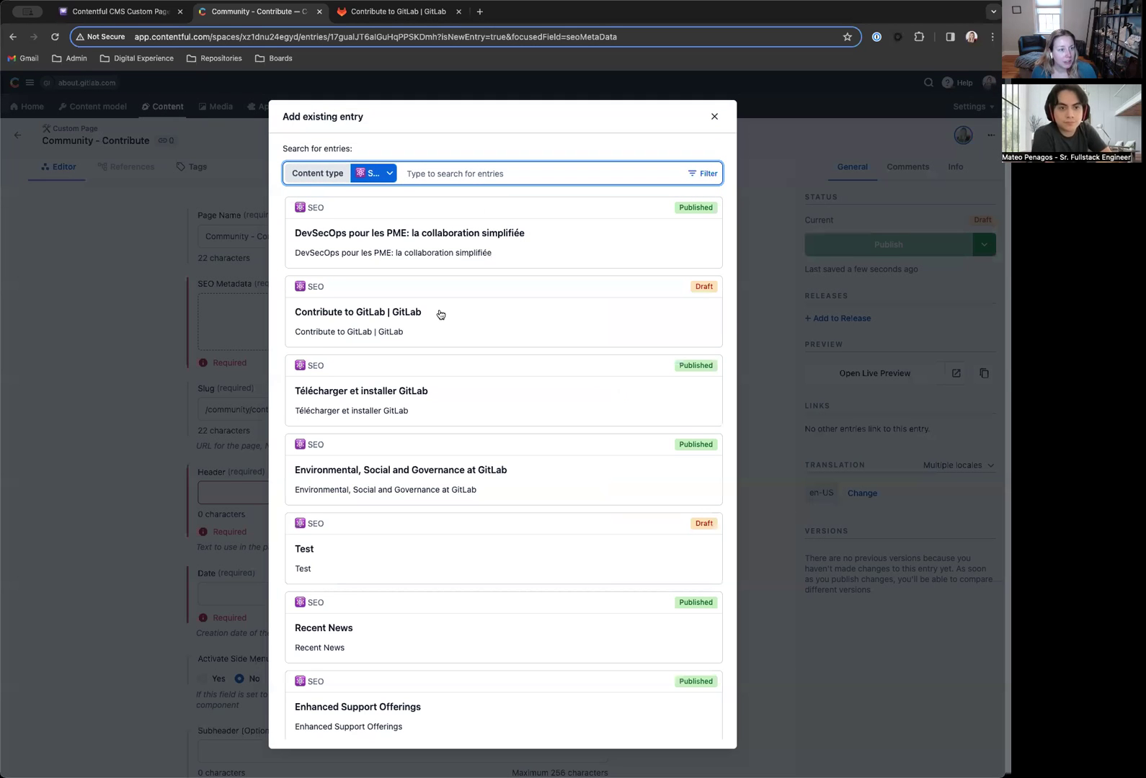
left_click(469, 325)
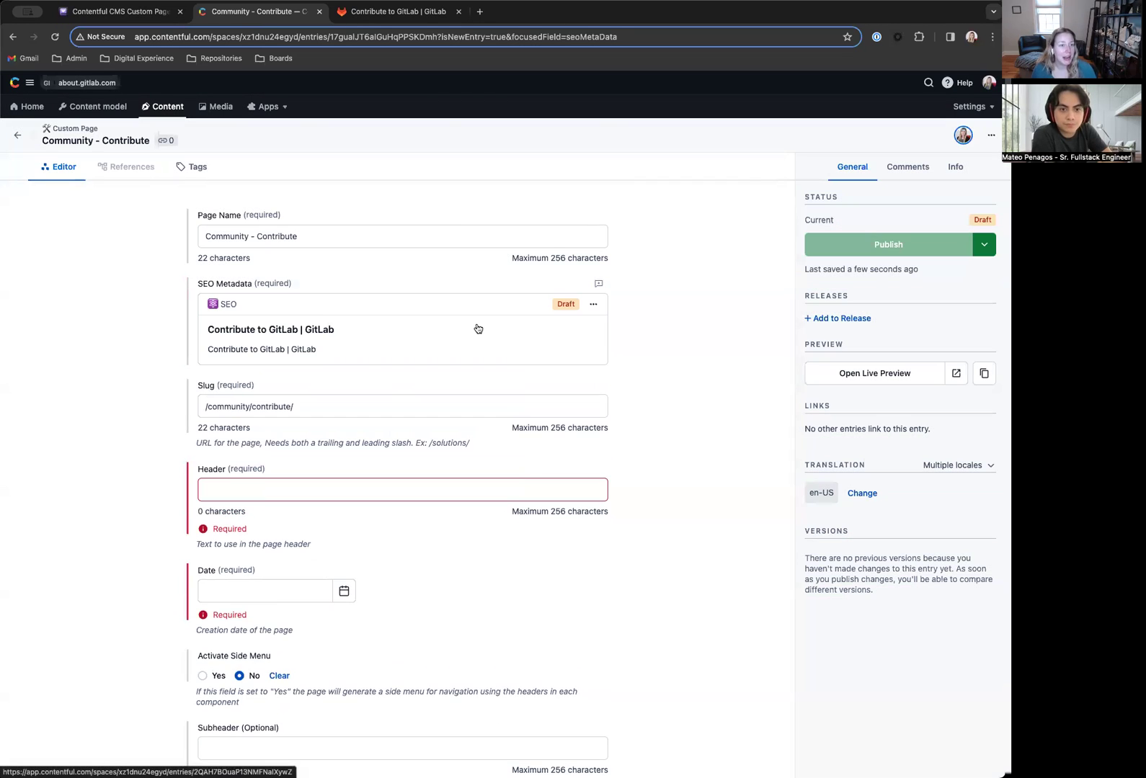
left_click(342, 332)
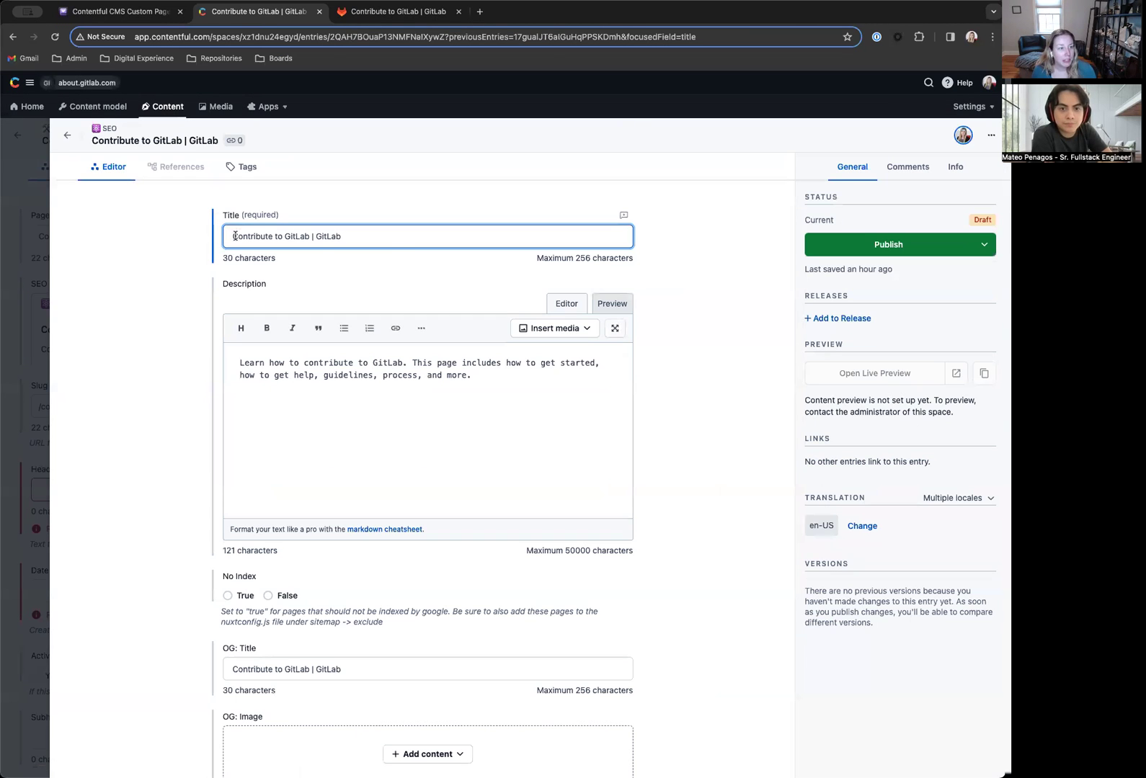
Check the SEO entry's description and OG title against the live page's description meta tag.
left_click(291, 376)
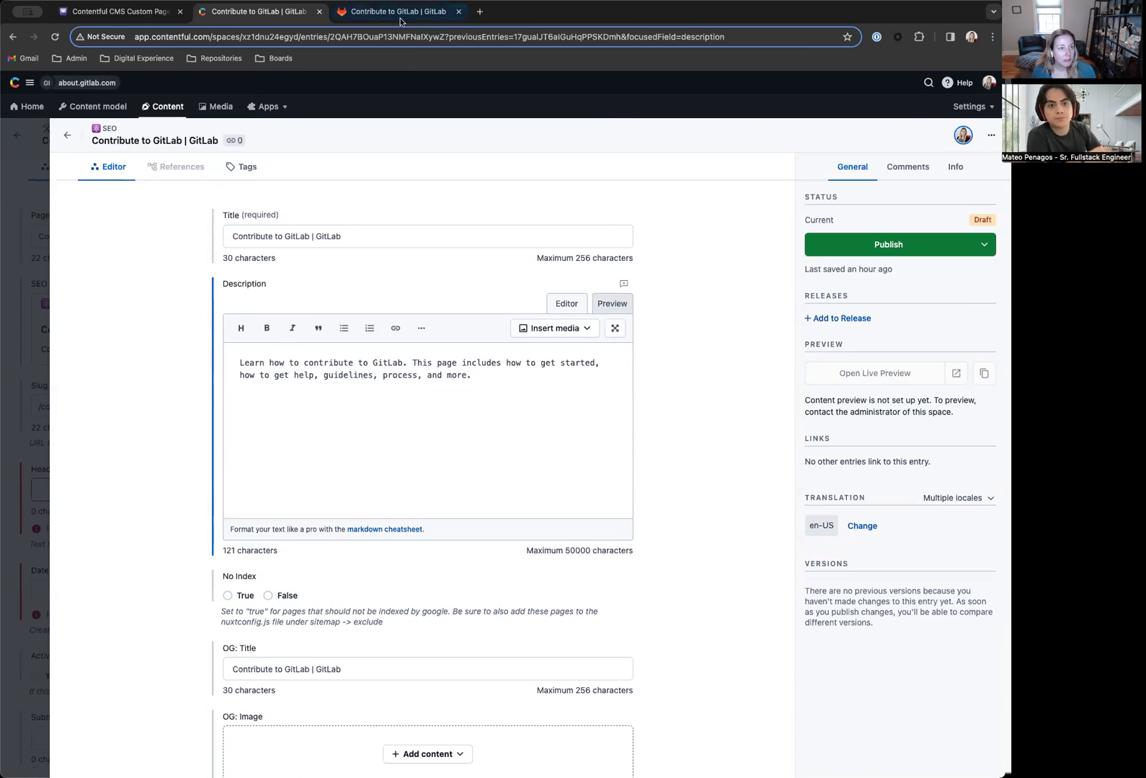
left_click(401, 16)
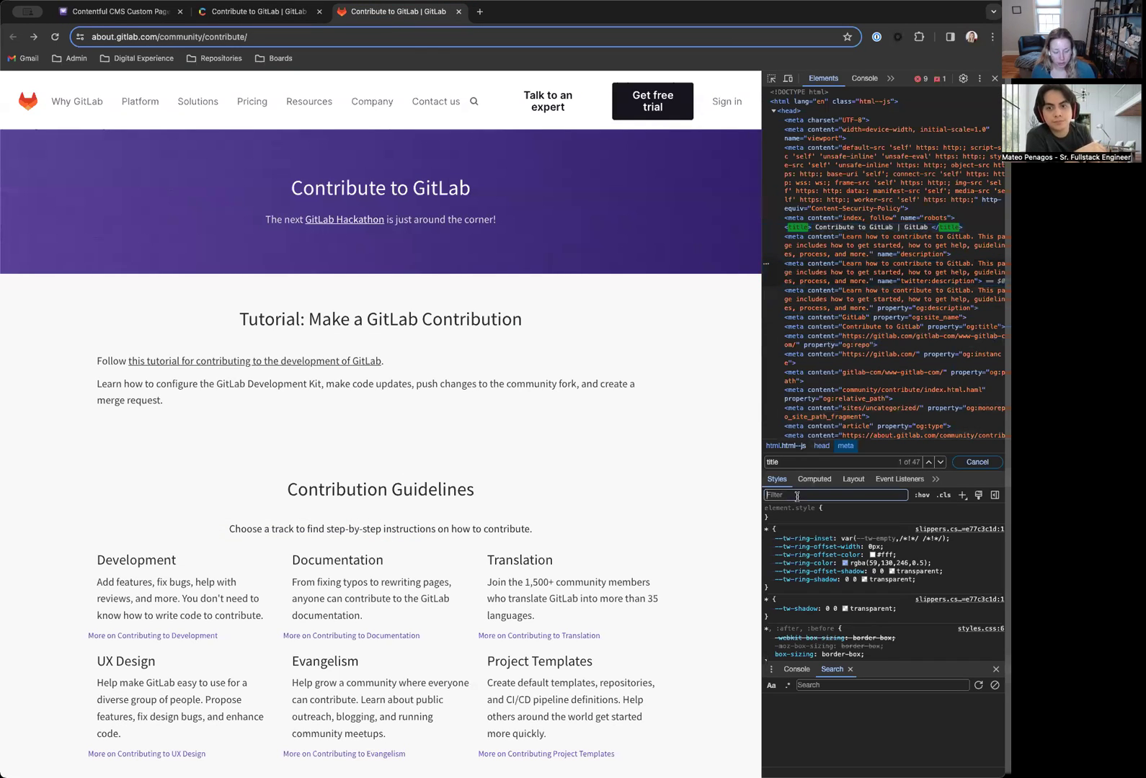
key("super+f")
type("des")
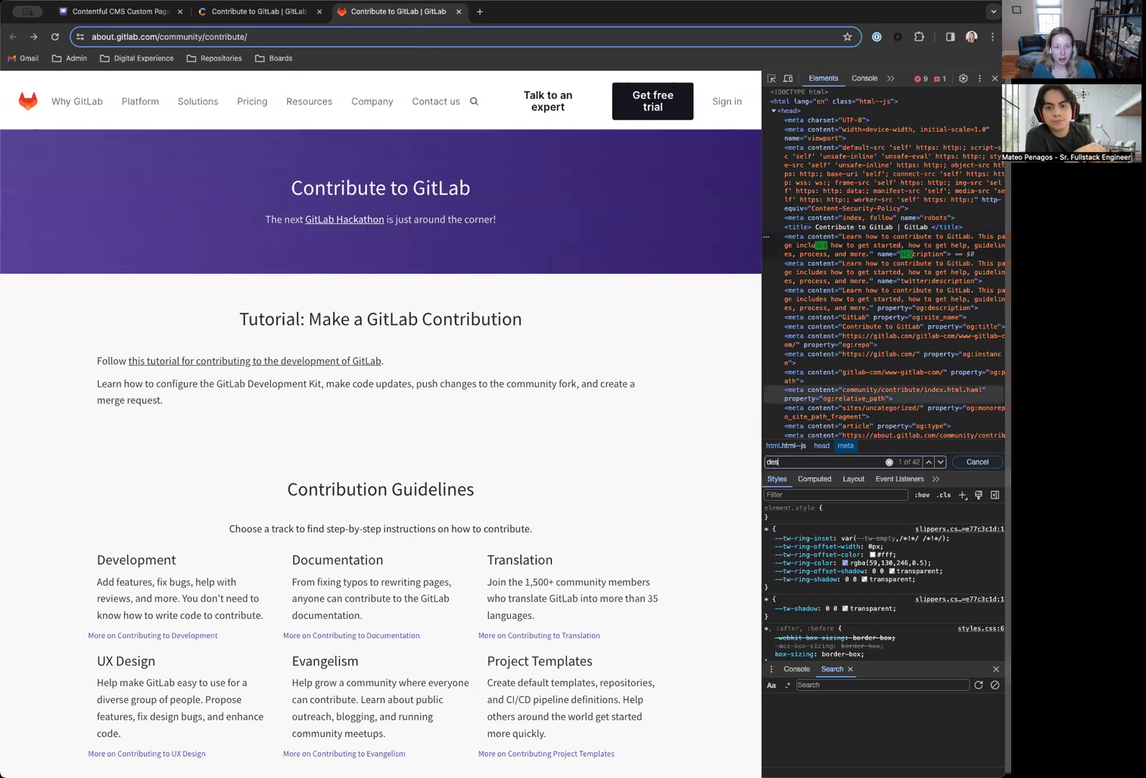
type("cr")
left_click(853, 238)
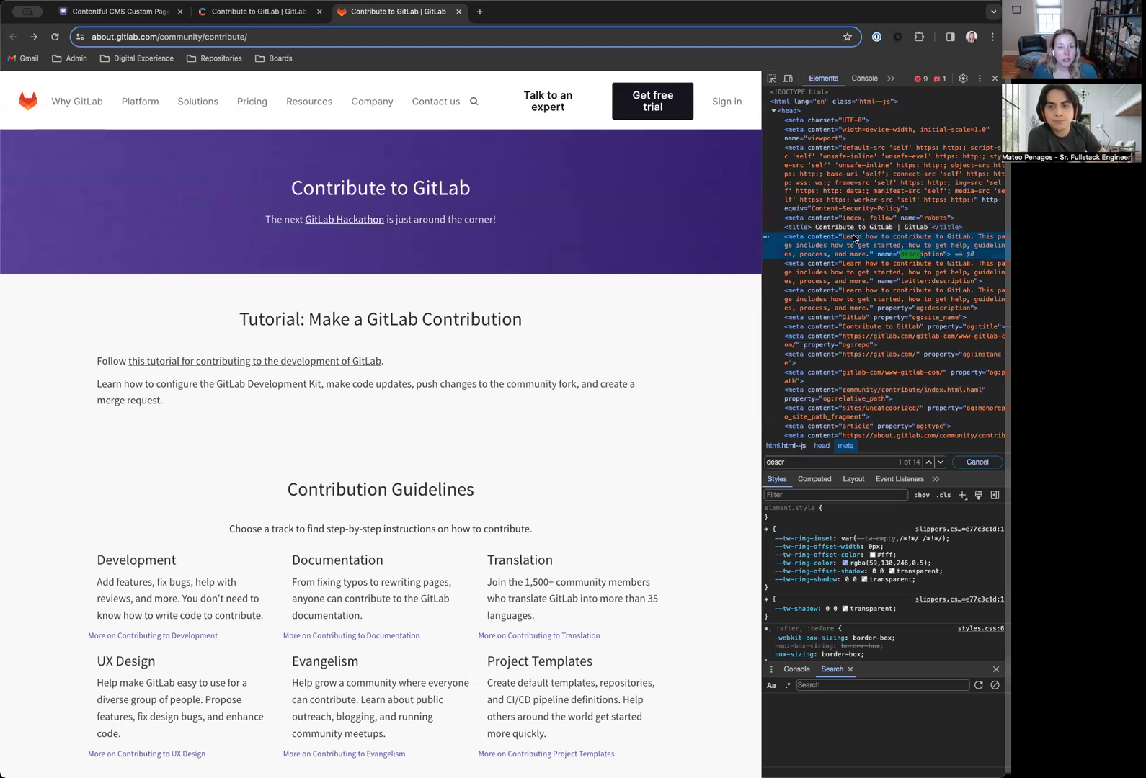
left_click(267, 15)
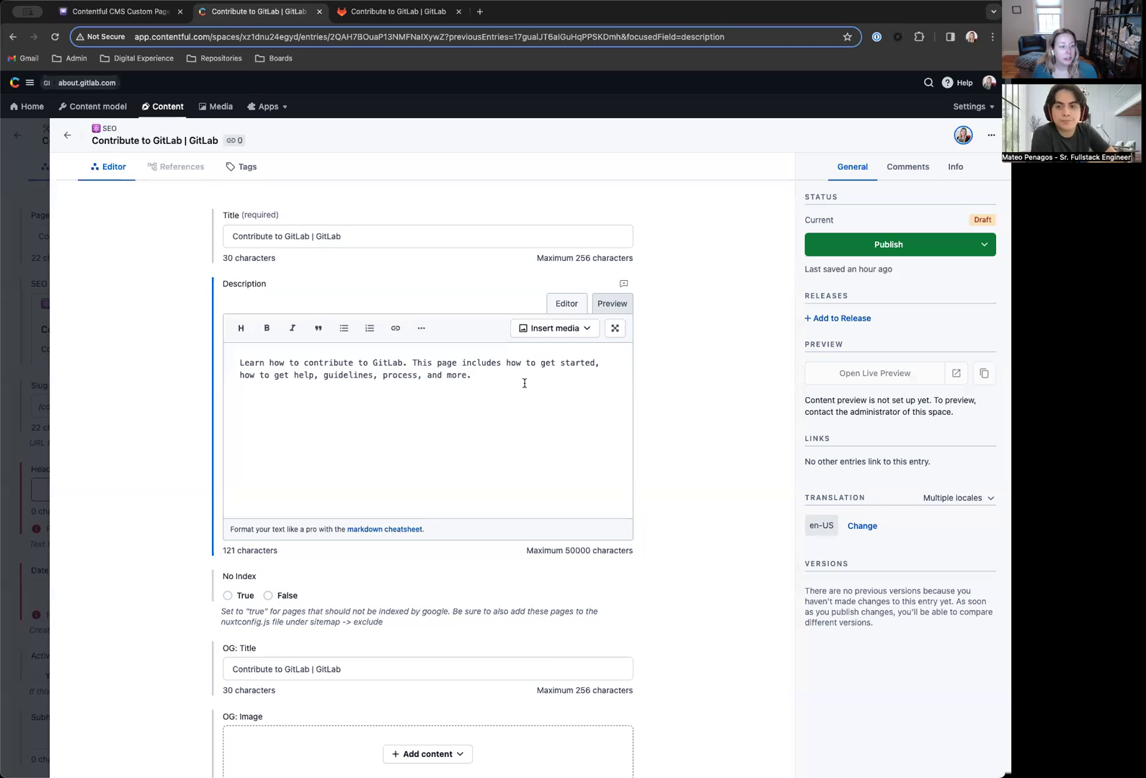
scroll(524, 383, "down", 5)
left_click(229, 310)
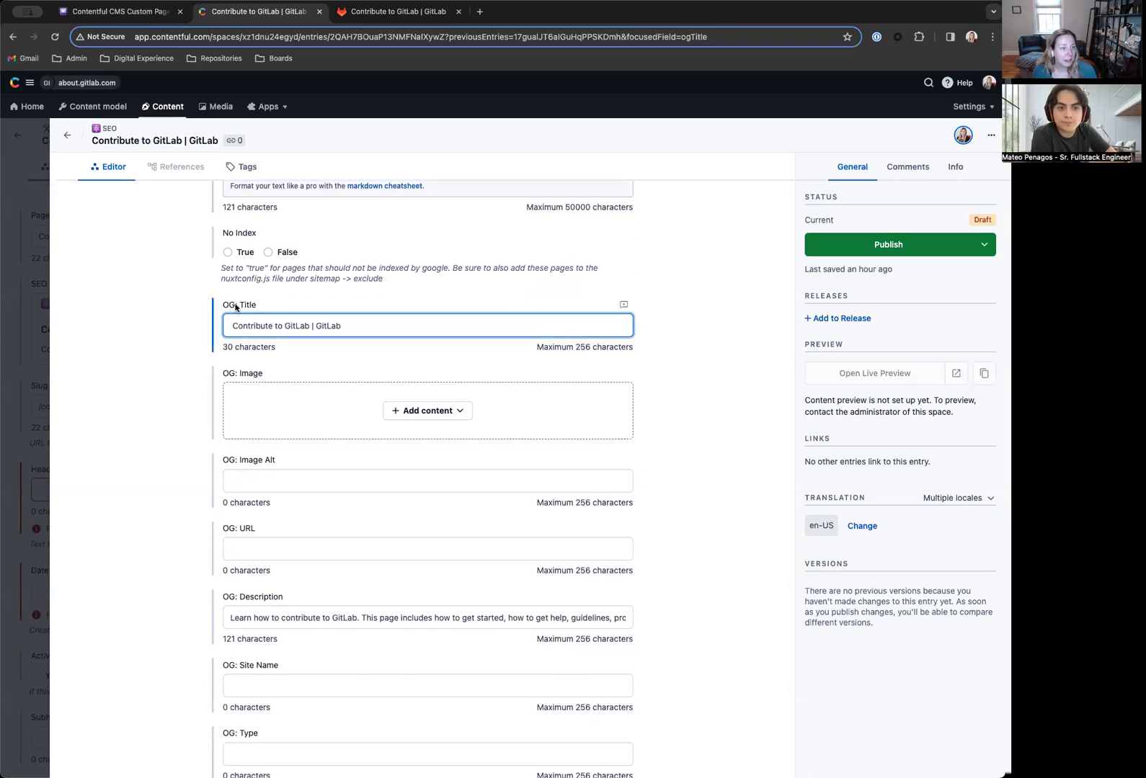
scroll(328, 614, "down", 2)
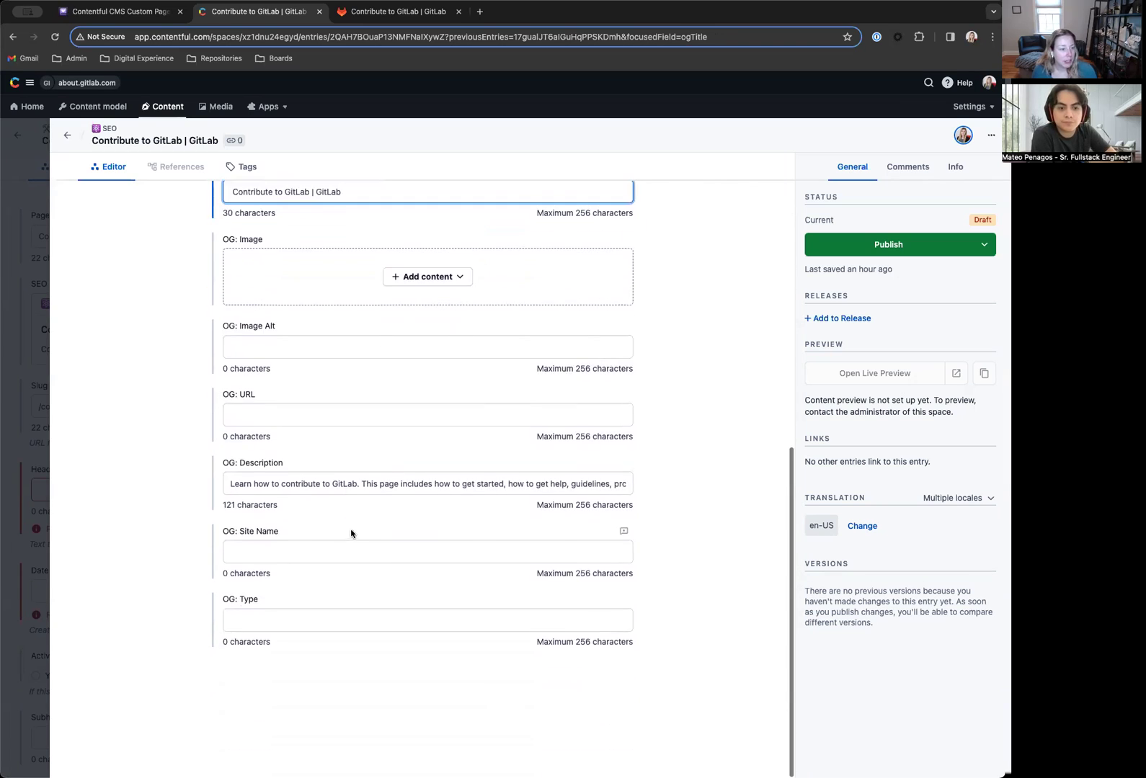
scroll(350, 532, "up", 7)
left_click(61, 134)
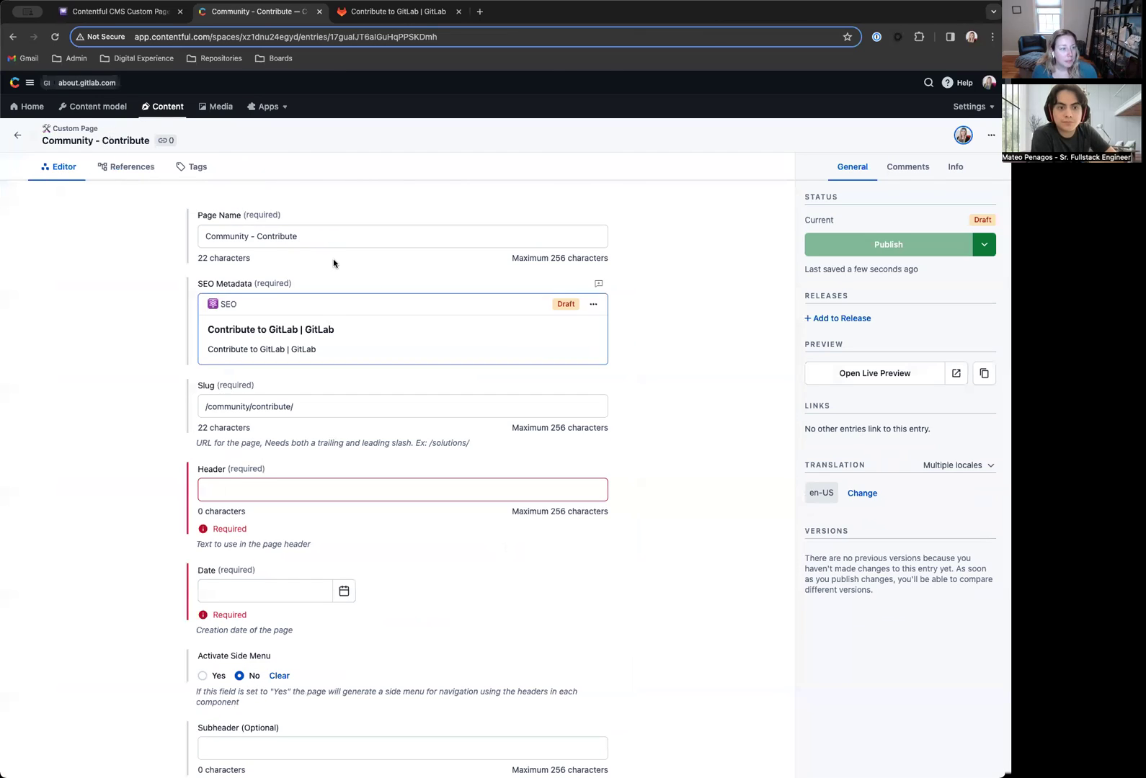
Fill the Header with 'Contribute to GitLab', copied from the live page heading.
scroll(415, 349, "down", 3)
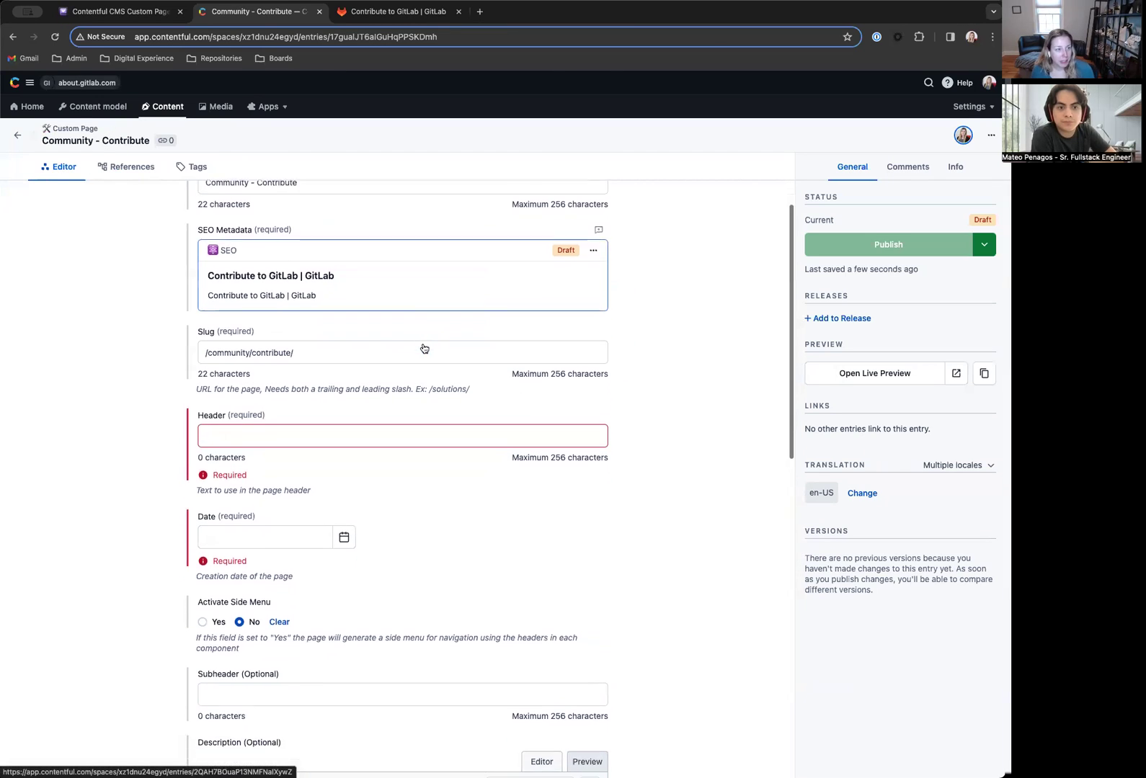
left_click(378, 365)
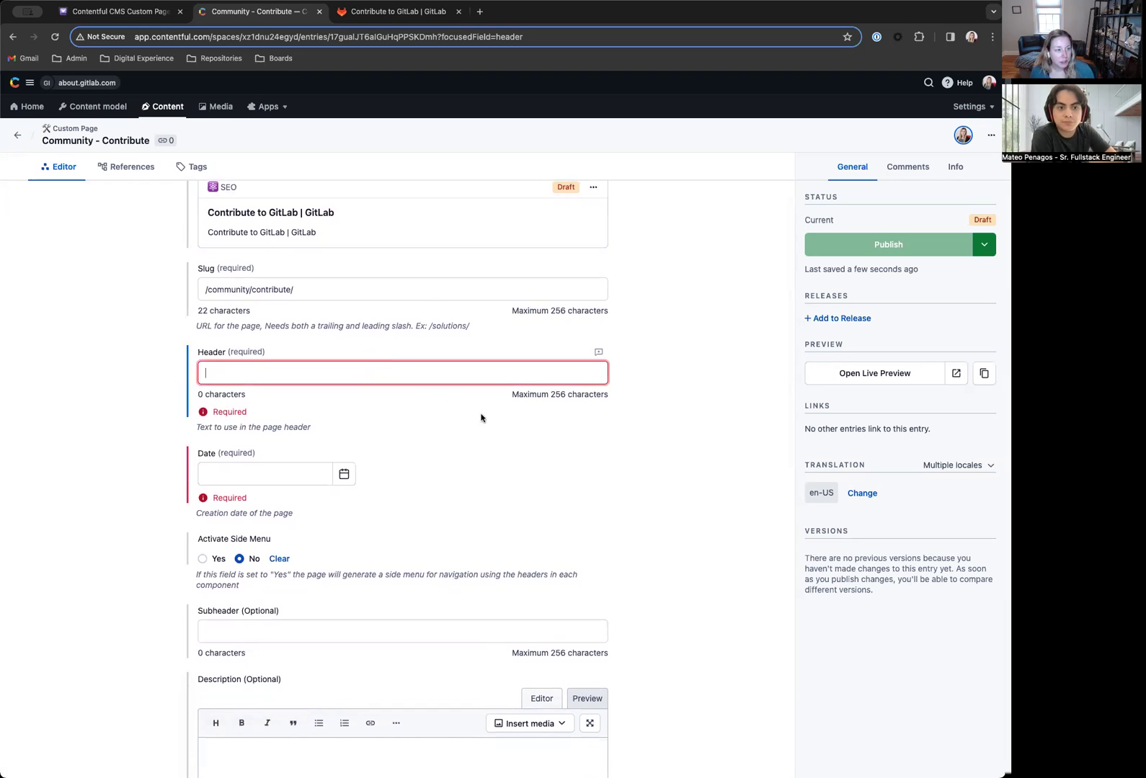
scroll(499, 420, "down", 2)
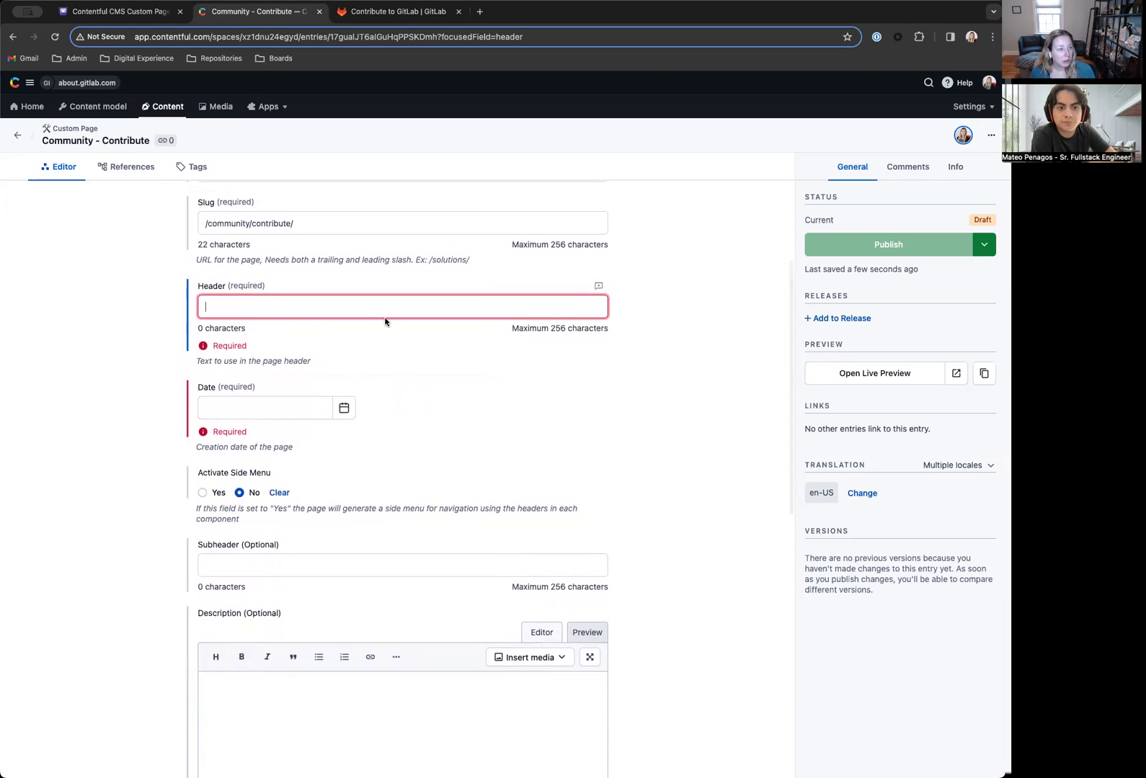
left_click(382, 11)
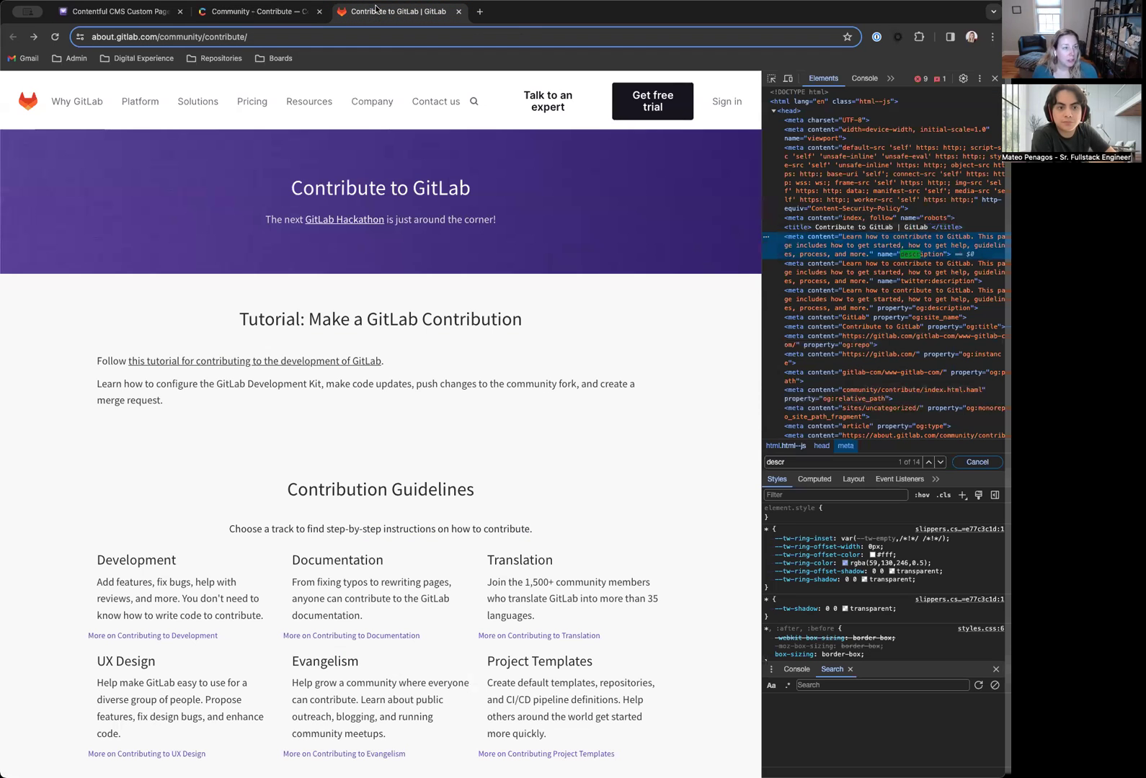
left_click_drag(295, 188, 472, 188)
key("super+c")
left_click(256, 11)
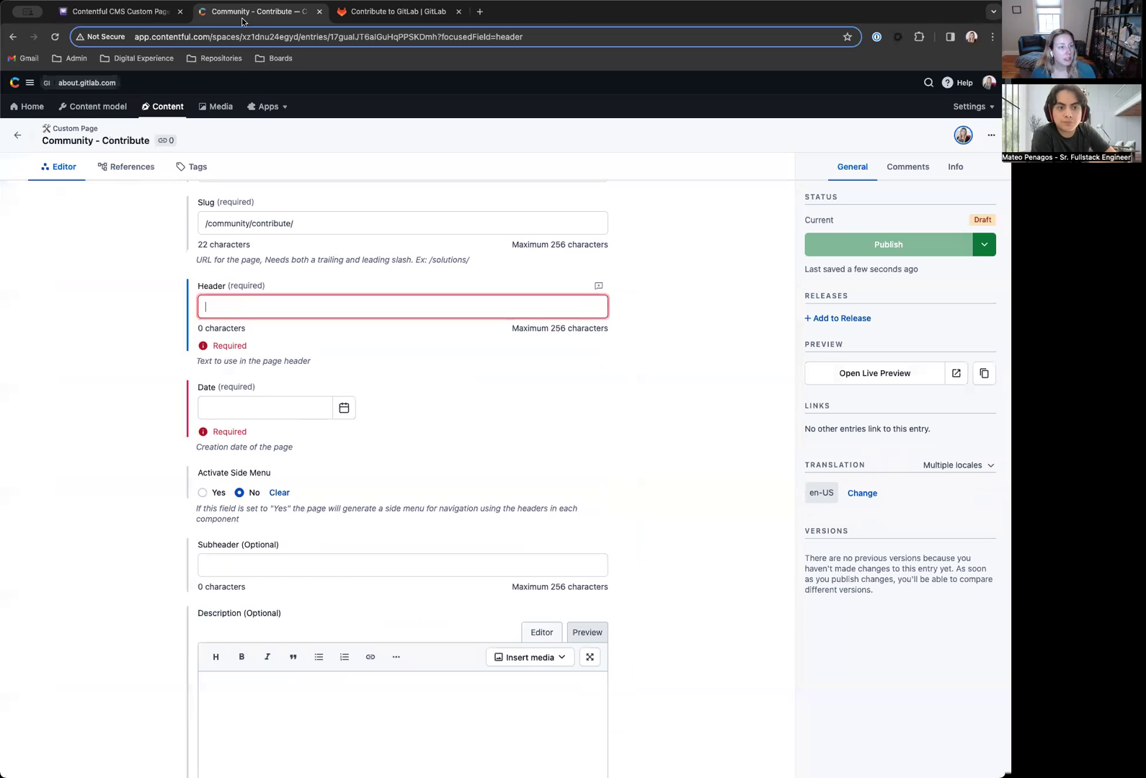
key("super+v")
Set the page Date to 05 Jan 2024, leaving Activate Side Menu at No.
scroll(445, 192, "down", 2)
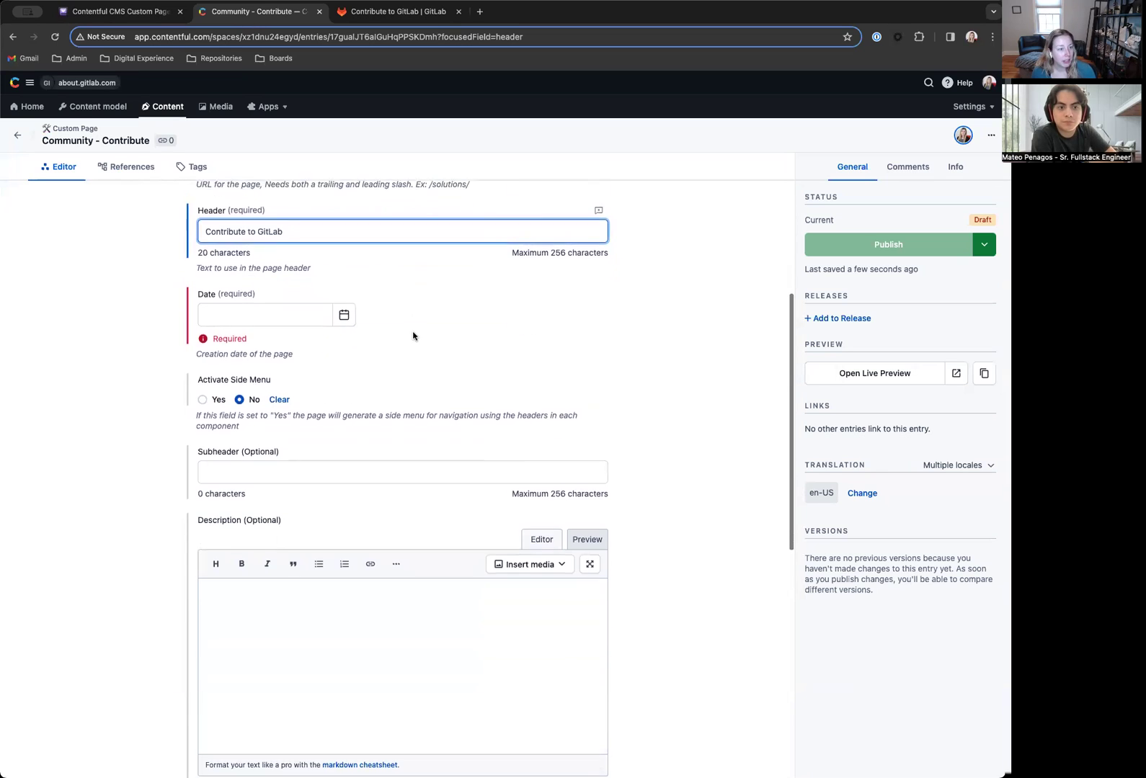
left_click(344, 310)
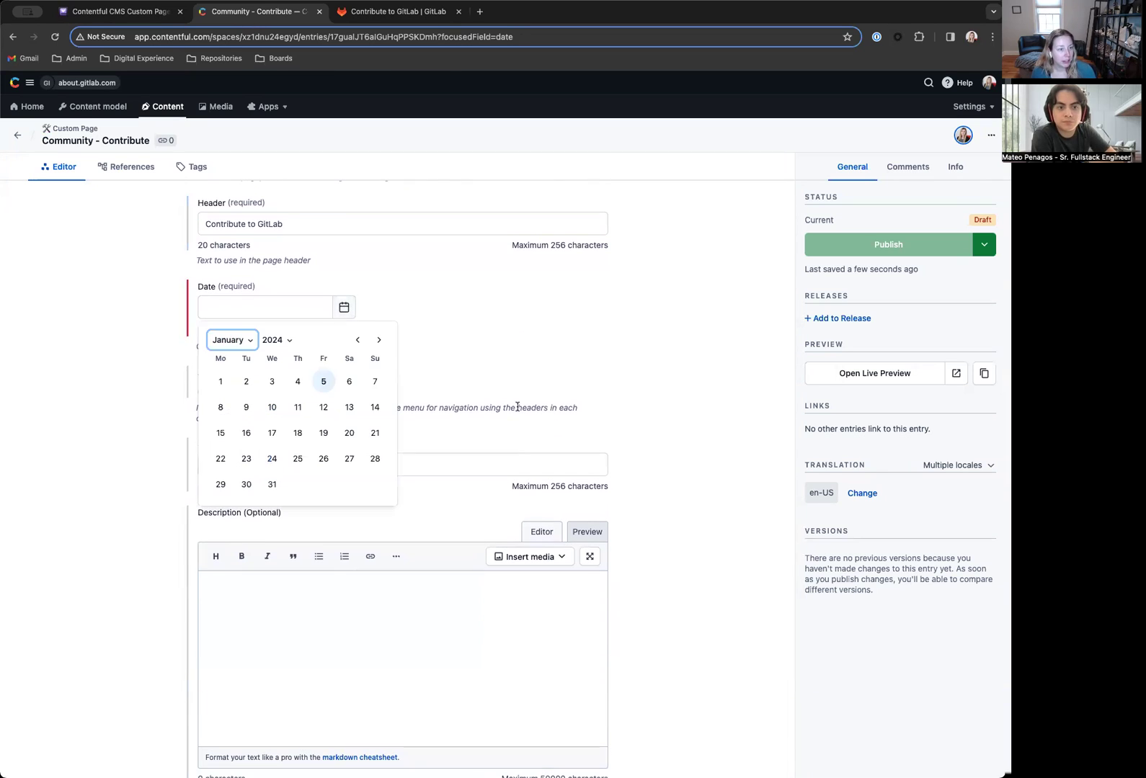
left_click(322, 382)
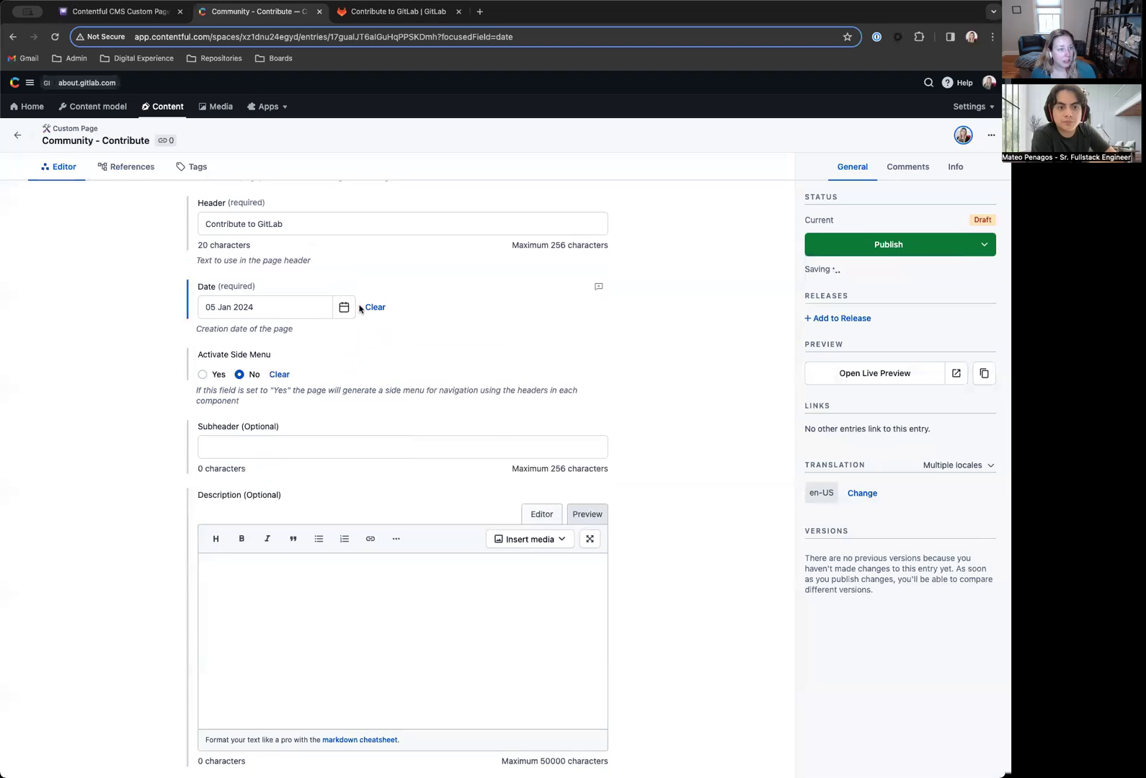
scroll(522, 360, "down", 1)
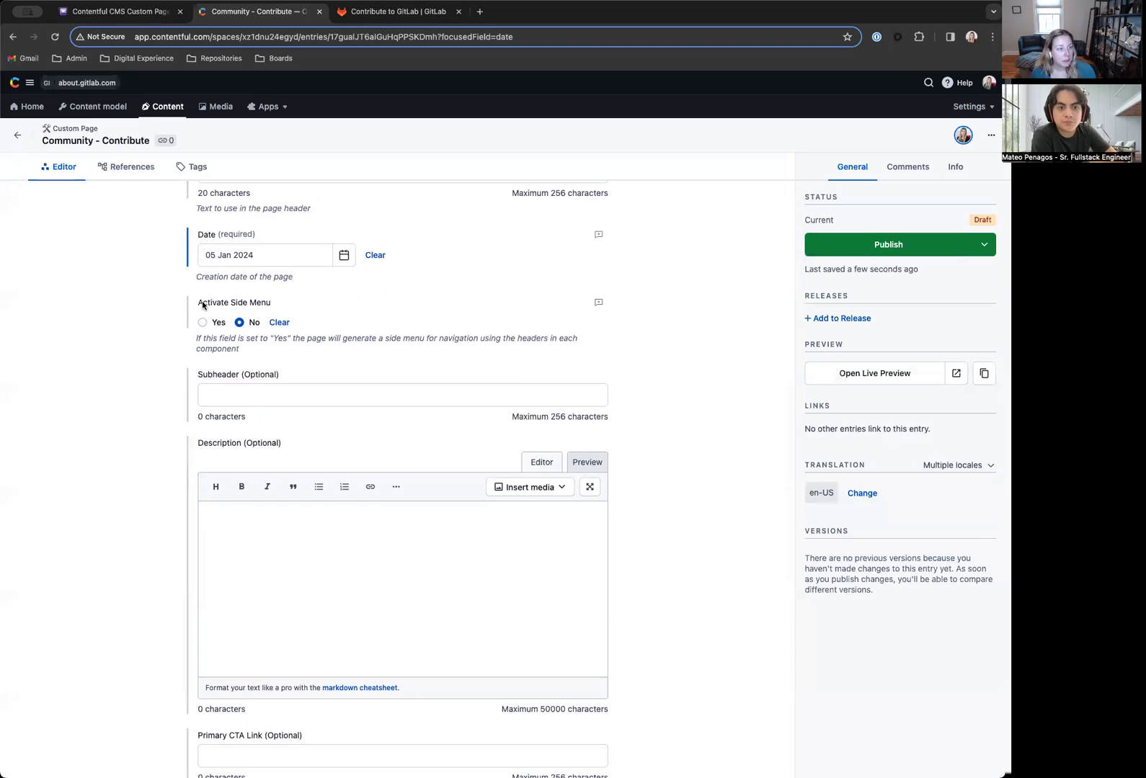
scroll(209, 302, "down", 1)
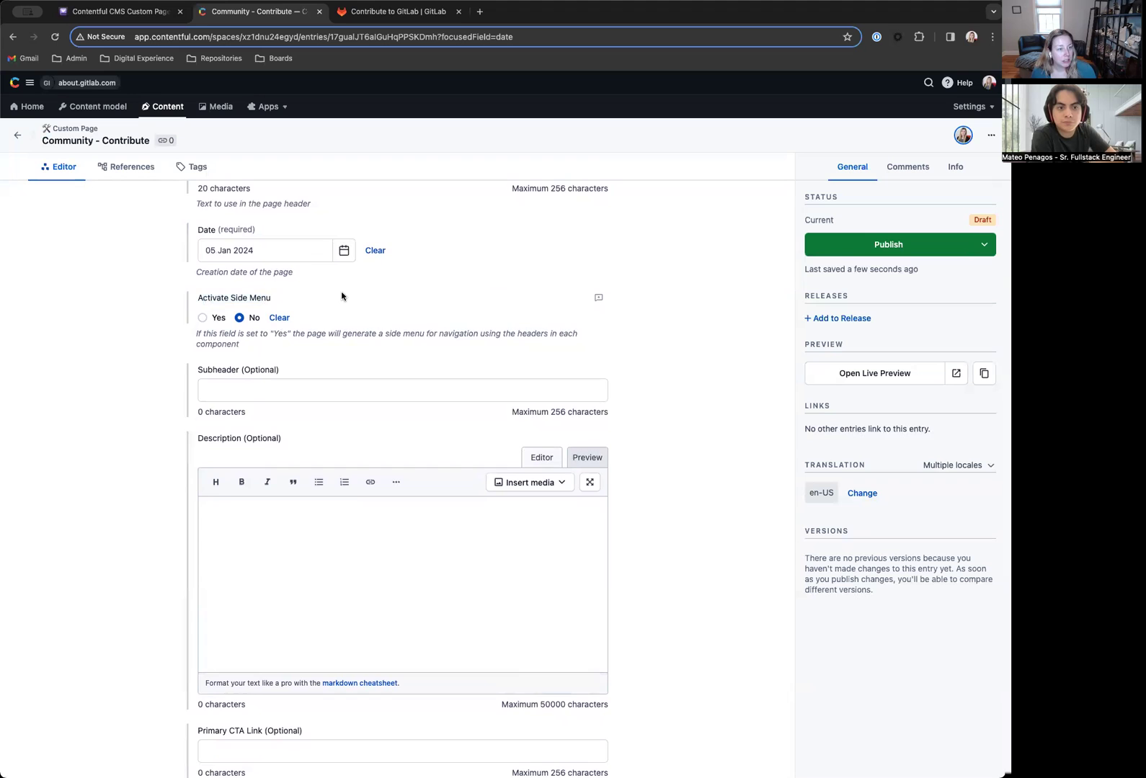
scroll(430, 332, "up", 1)
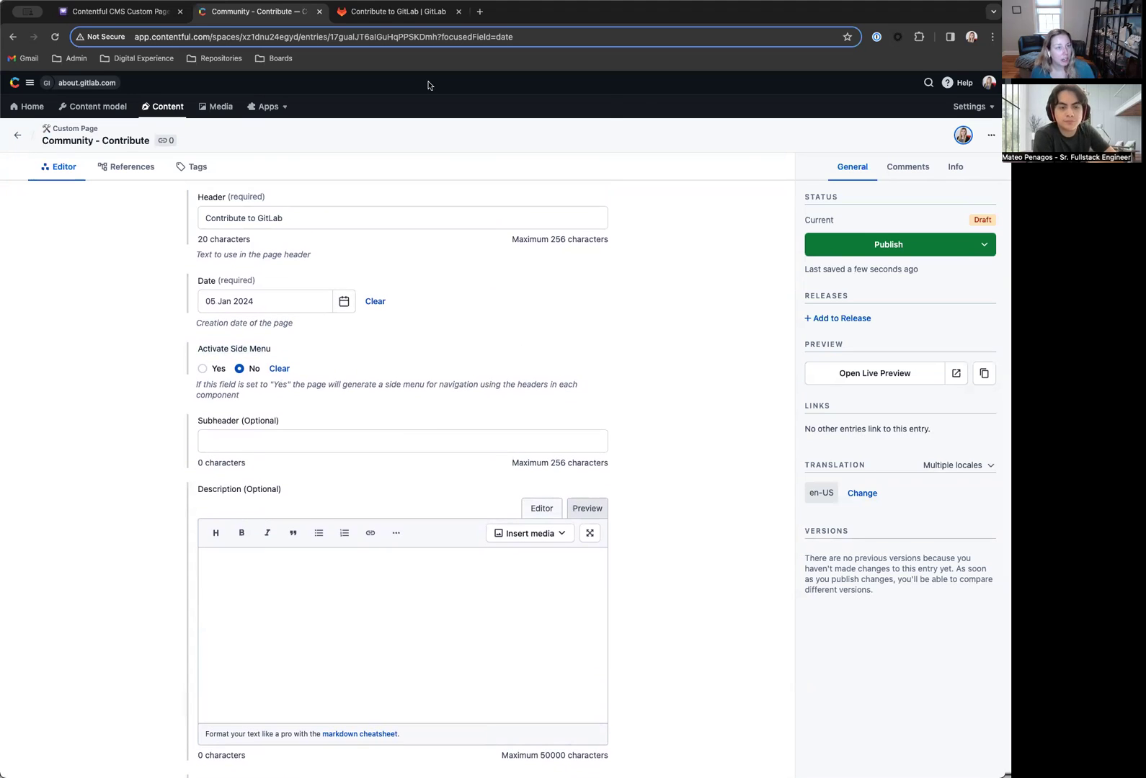
Paste the live page's hero subtitle sentence into the Description.
left_click(397, 12)
scroll(554, 392, "down", 10)
scroll(555, 392, "up", 10)
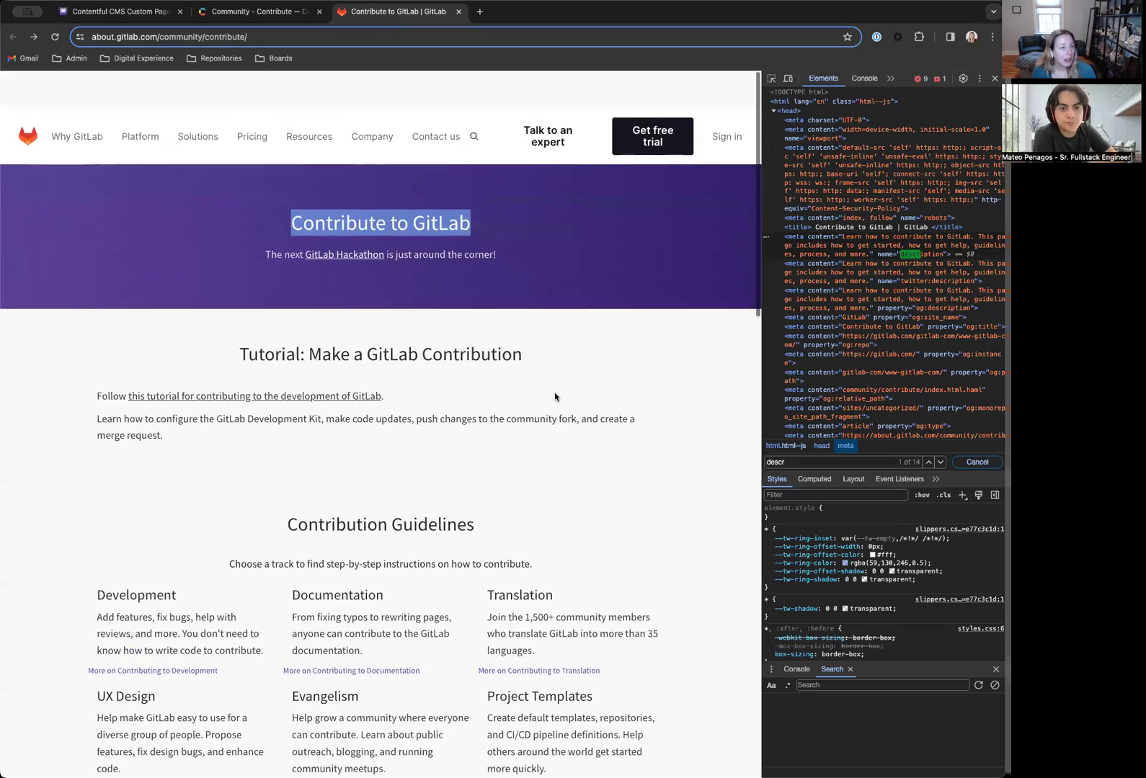
key("ctrl+shift+Tab")
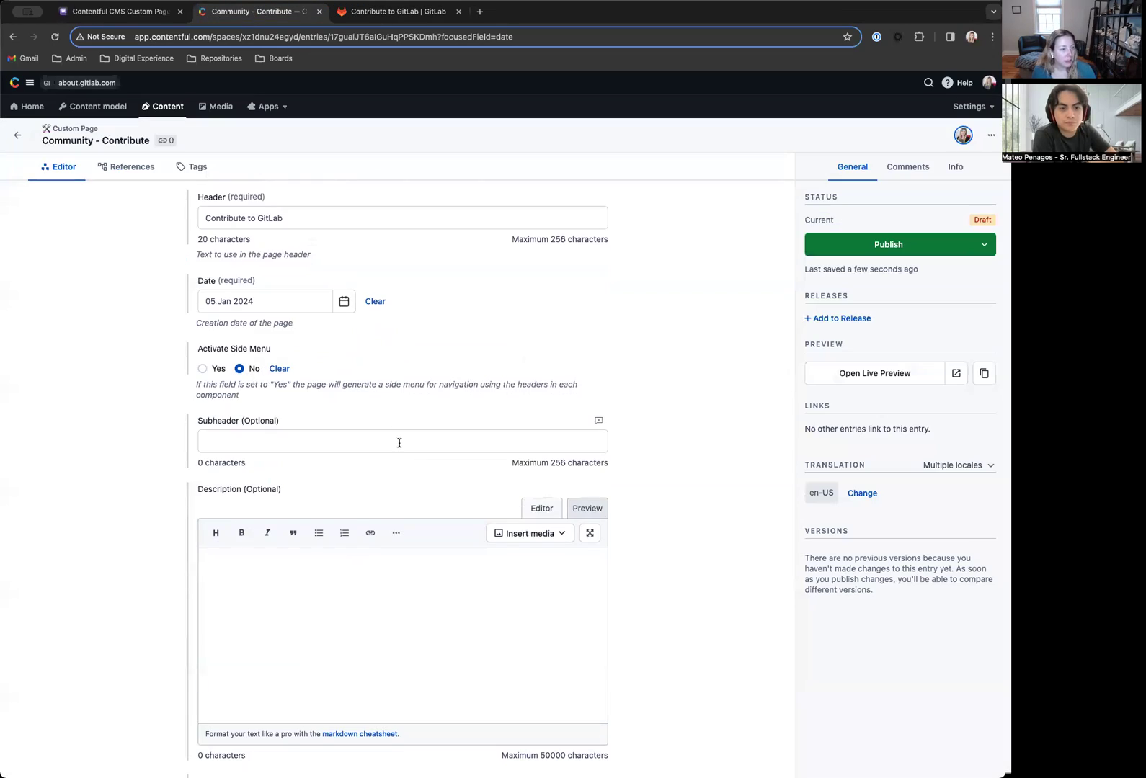
scroll(389, 421, "down", 2)
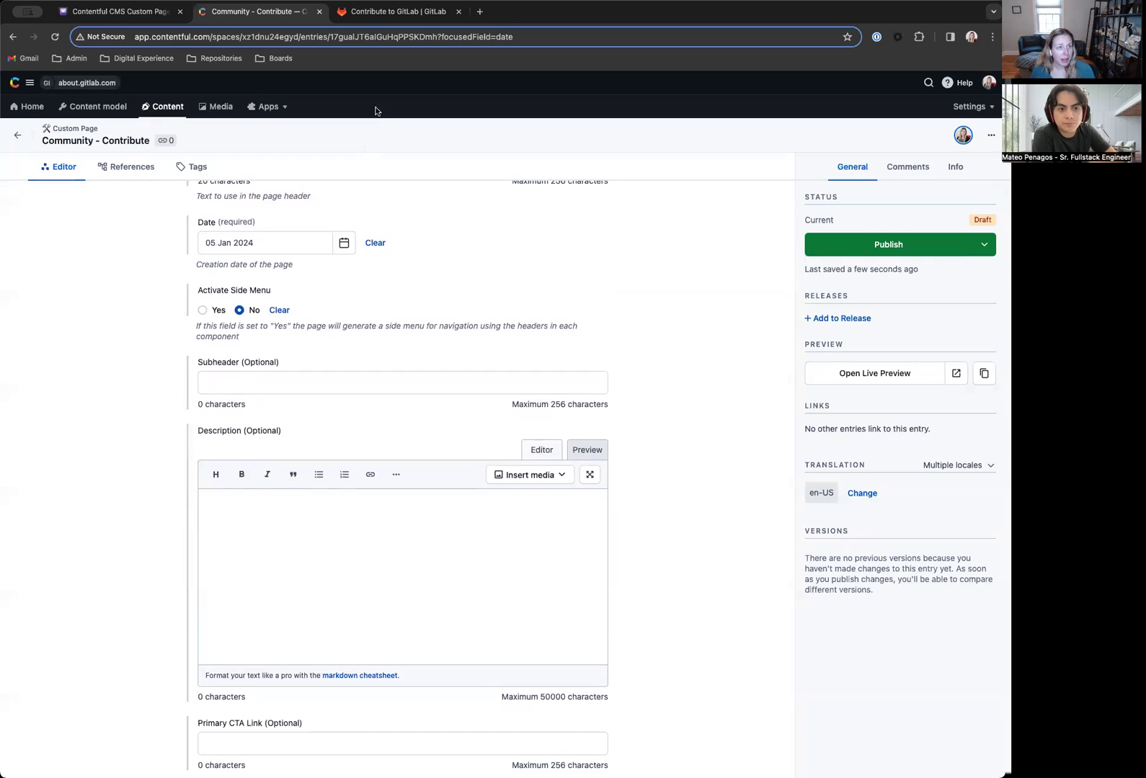
left_click(396, 11)
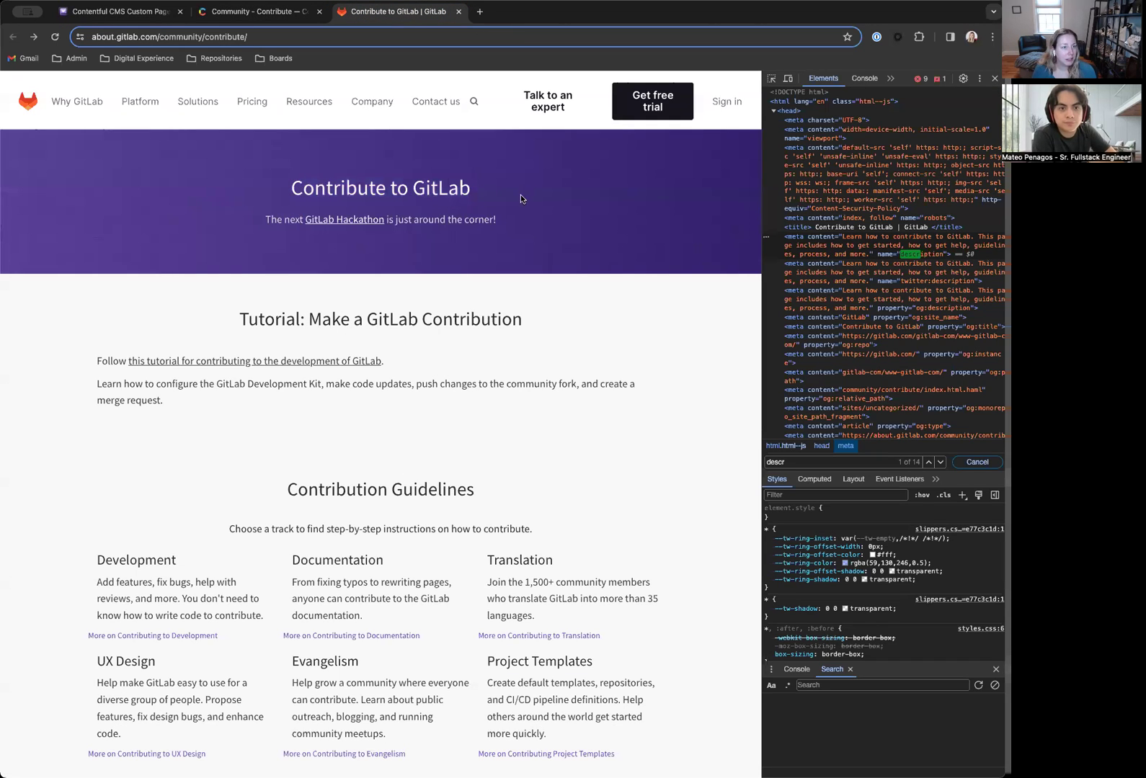
left_click_drag(264, 224, 497, 220)
key("super+c")
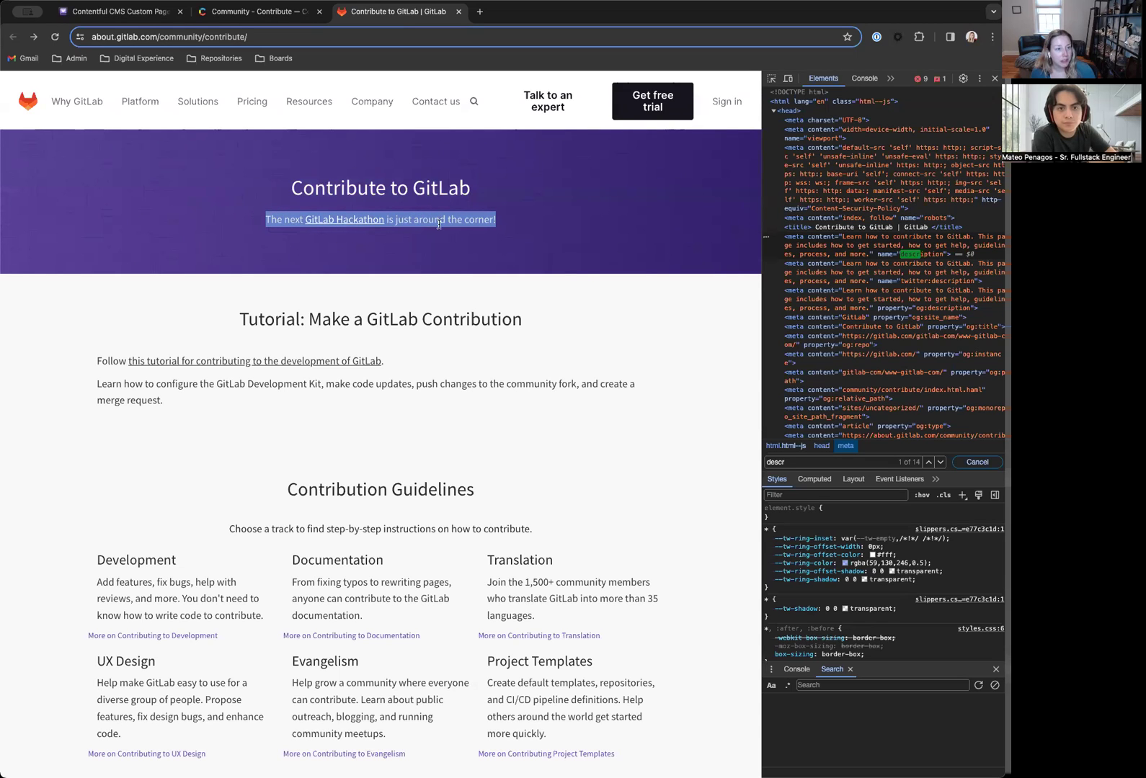
left_click(245, 13)
scroll(263, 504, "down", 1)
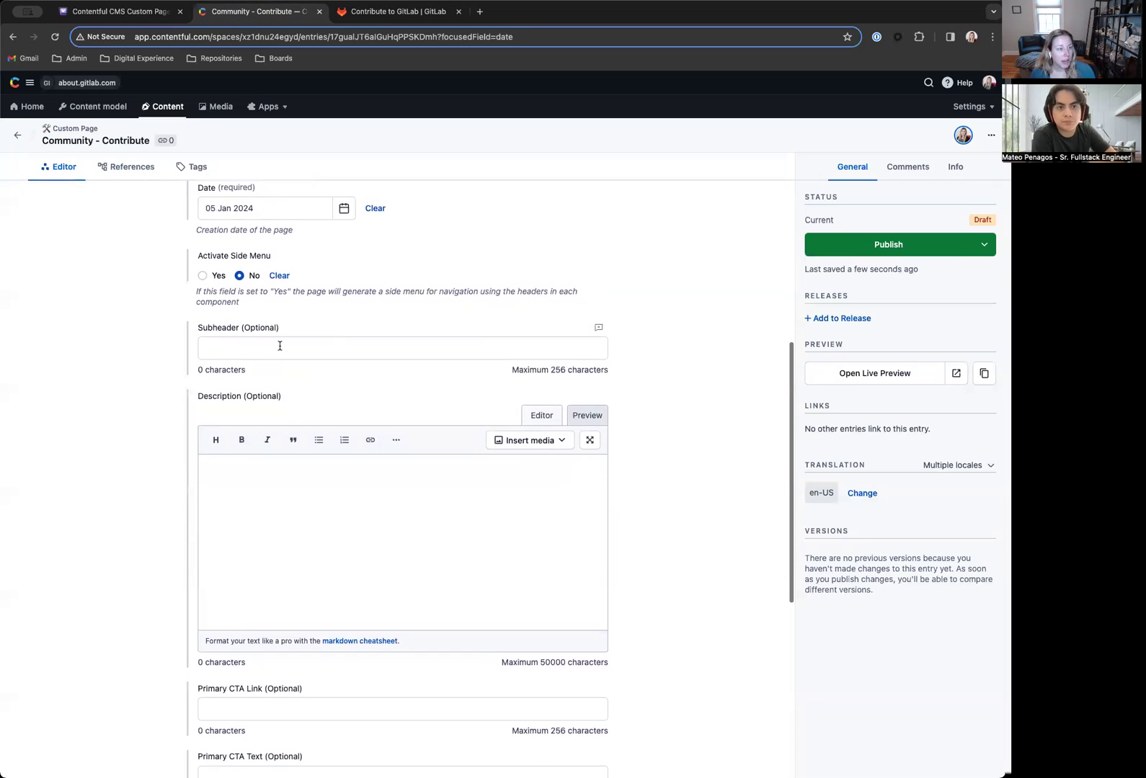
left_click(263, 513)
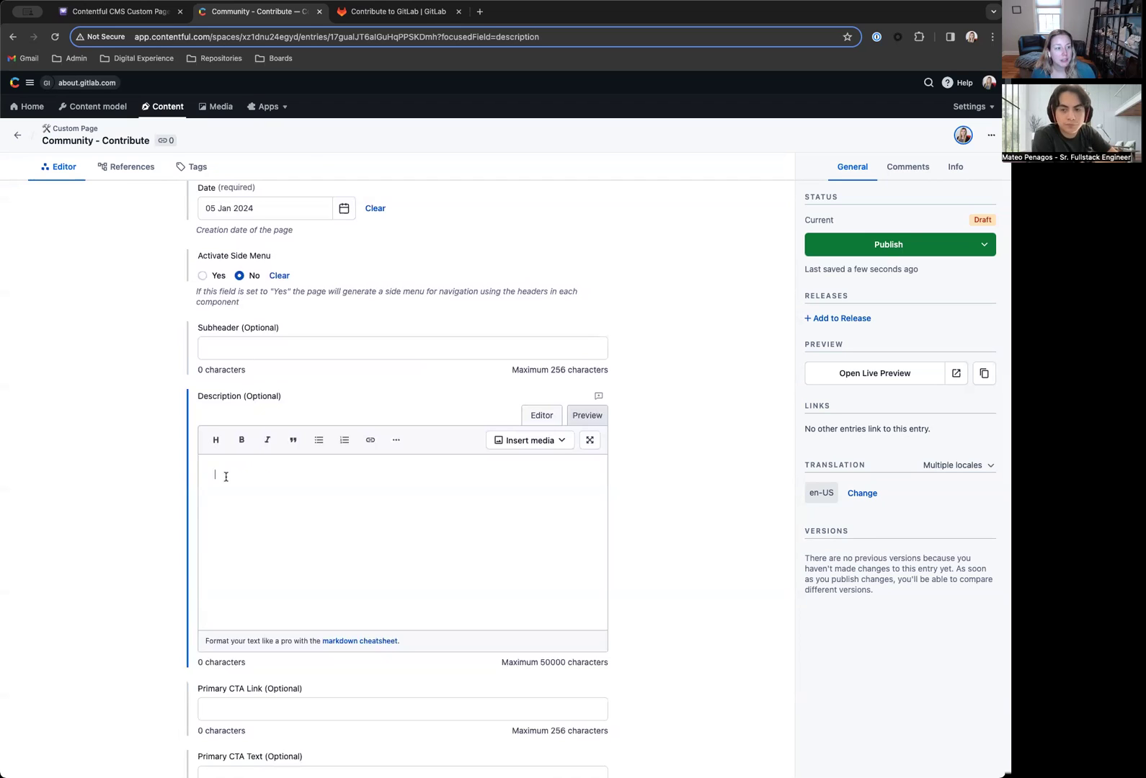
key("super+v")
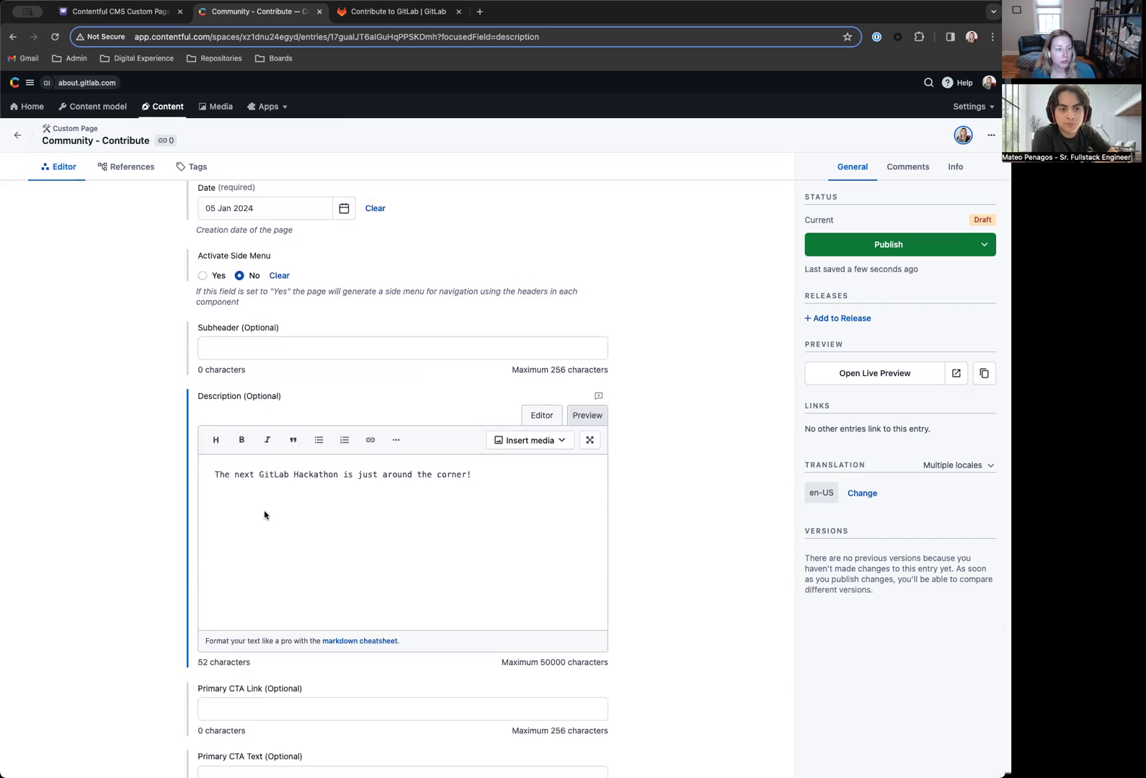
Turn 'GitLab Hackathon' into a markdown link to the copied hackathon page URL.
key("ctrl+Tab")
left_click(168, 221)
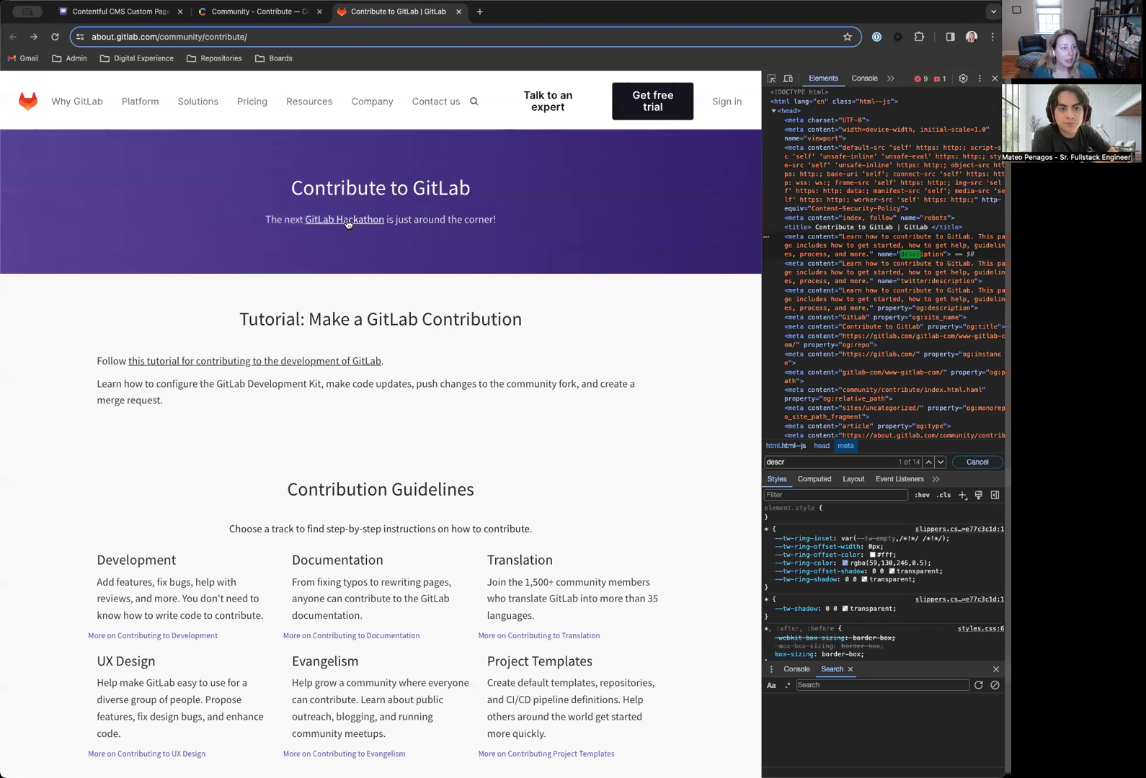
right_click(342, 220)
left_click(382, 285)
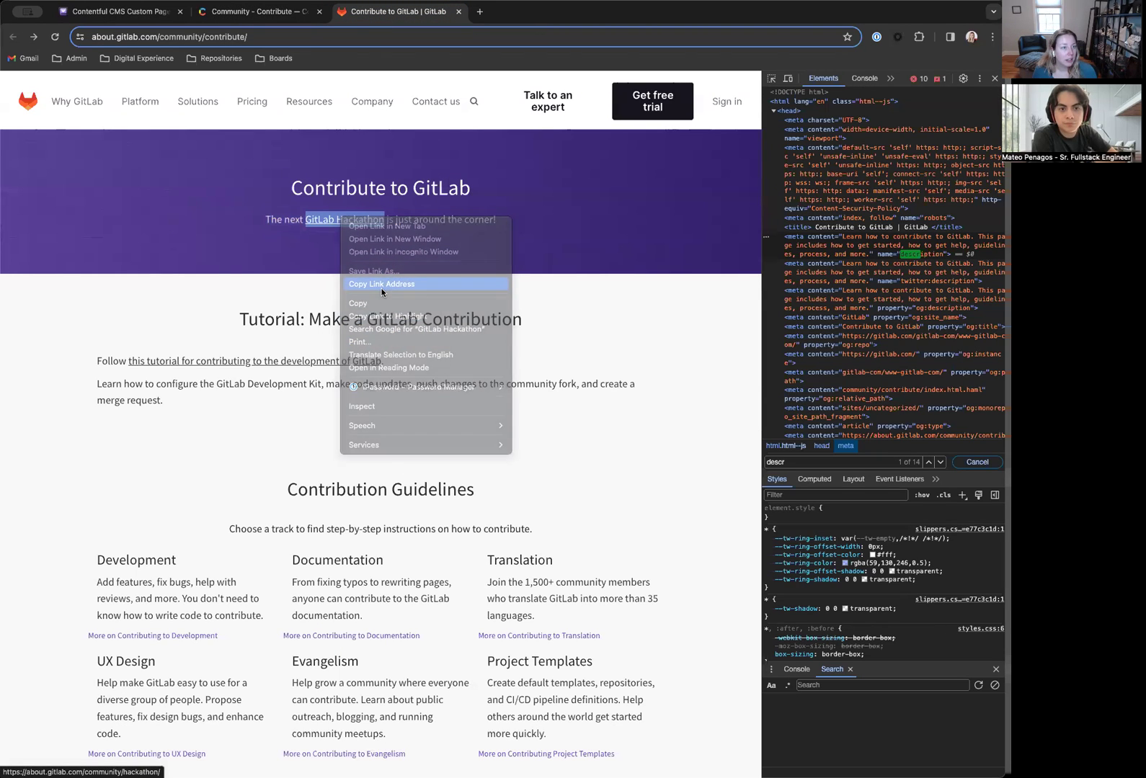
left_click(253, 12)
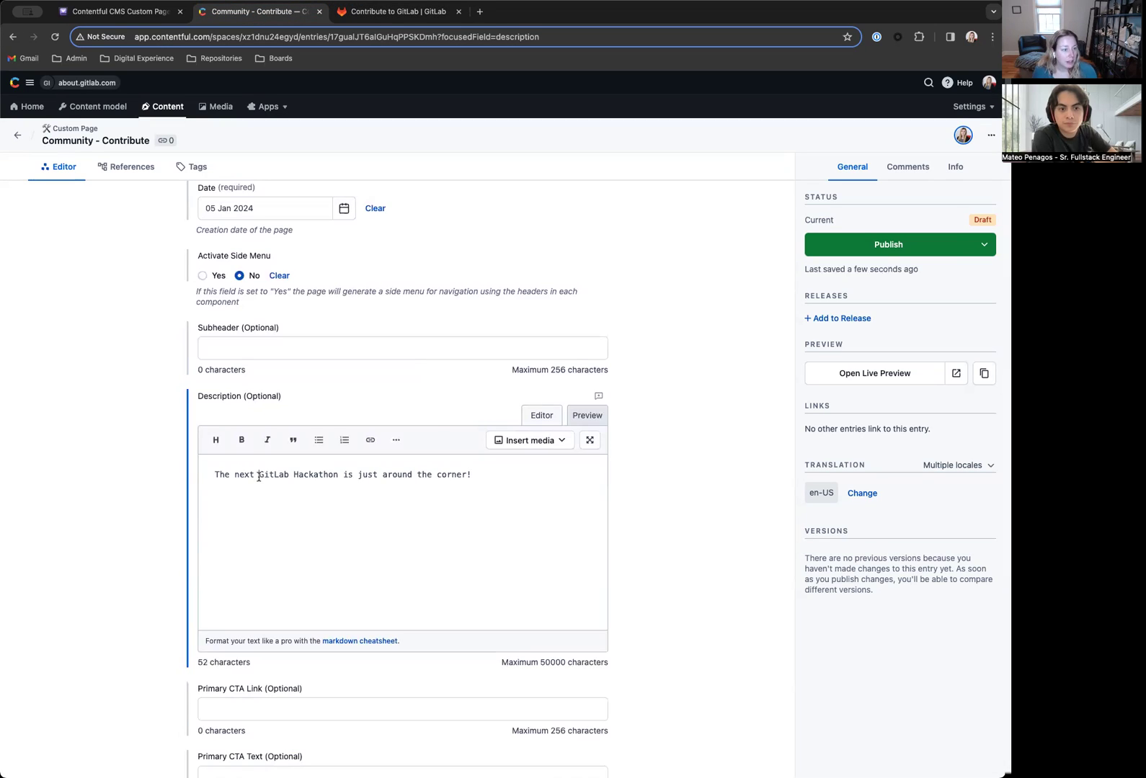
left_click(259, 476)
type("[")
left_click(344, 476)
type("]()")
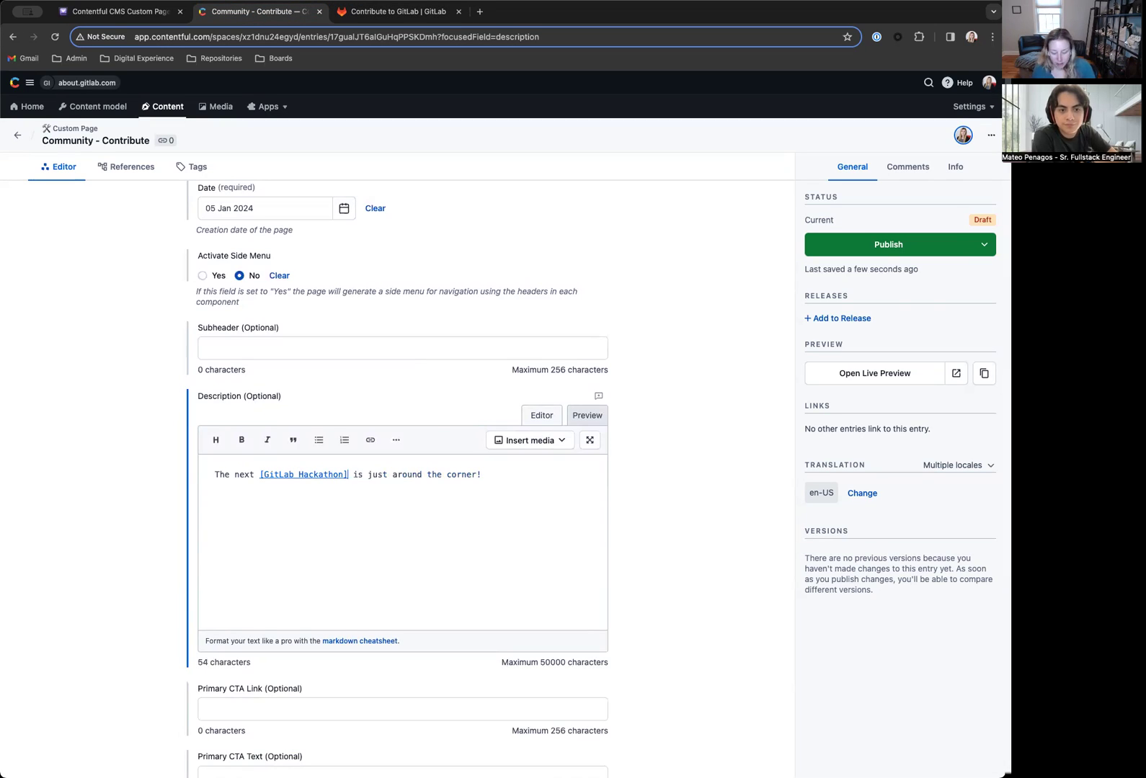
type("https://about.gitlab.com/community/hackathon/")
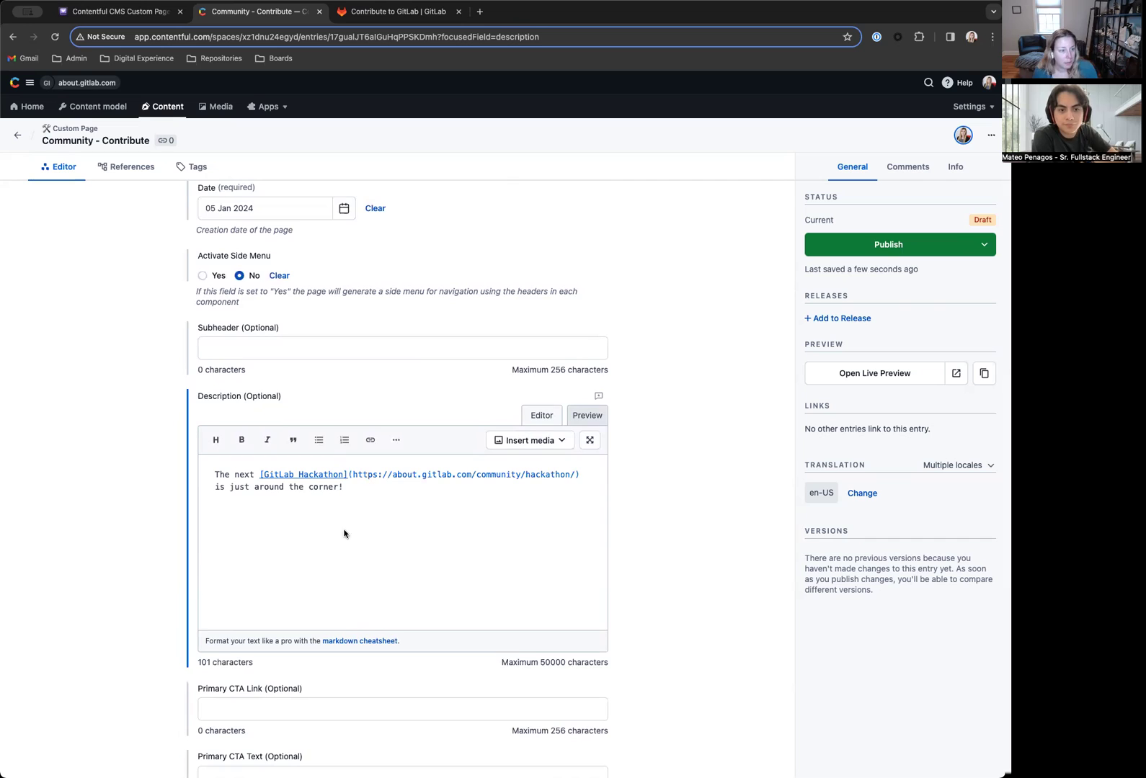
Preview the rendered description with its link, then return to the Editor.
scroll(344, 533, "down", 1)
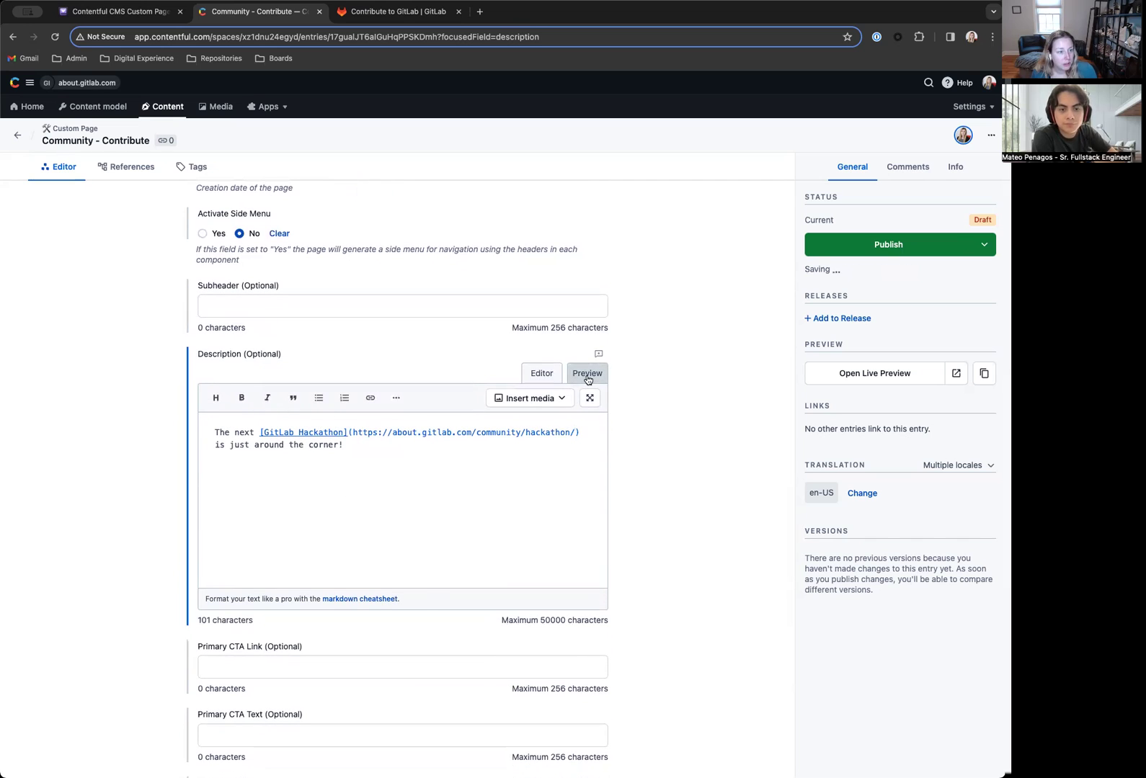
left_click(587, 374)
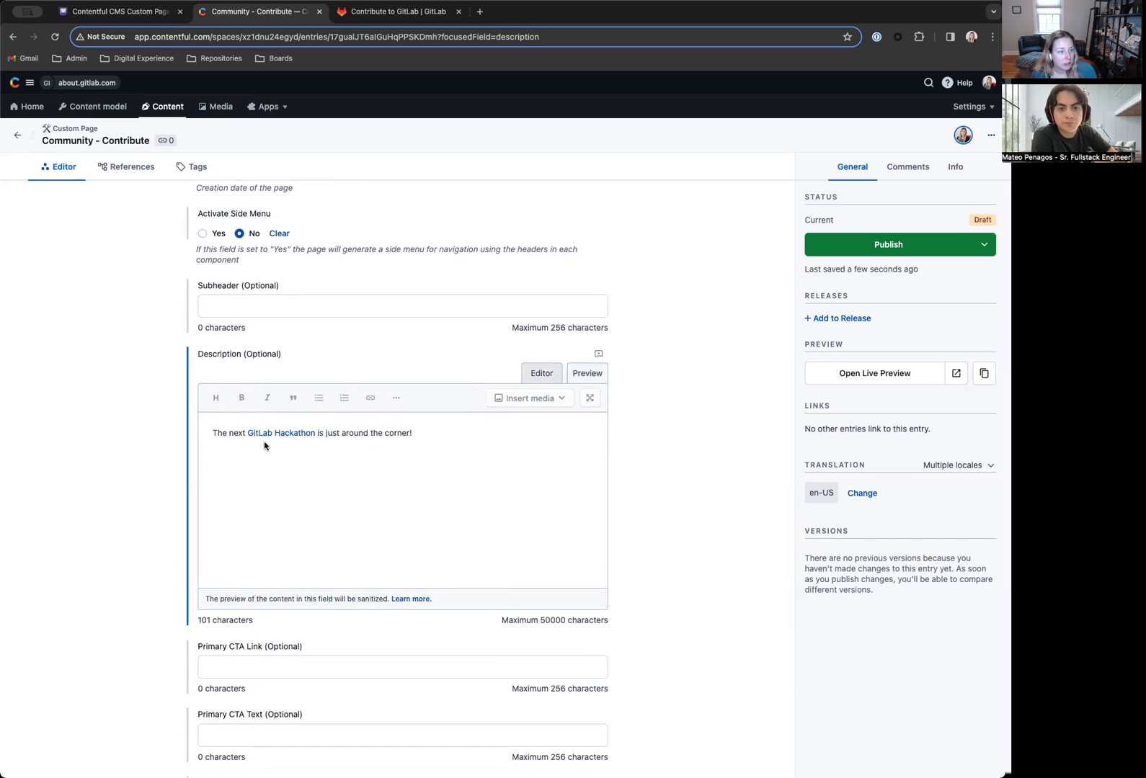
left_click(548, 379)
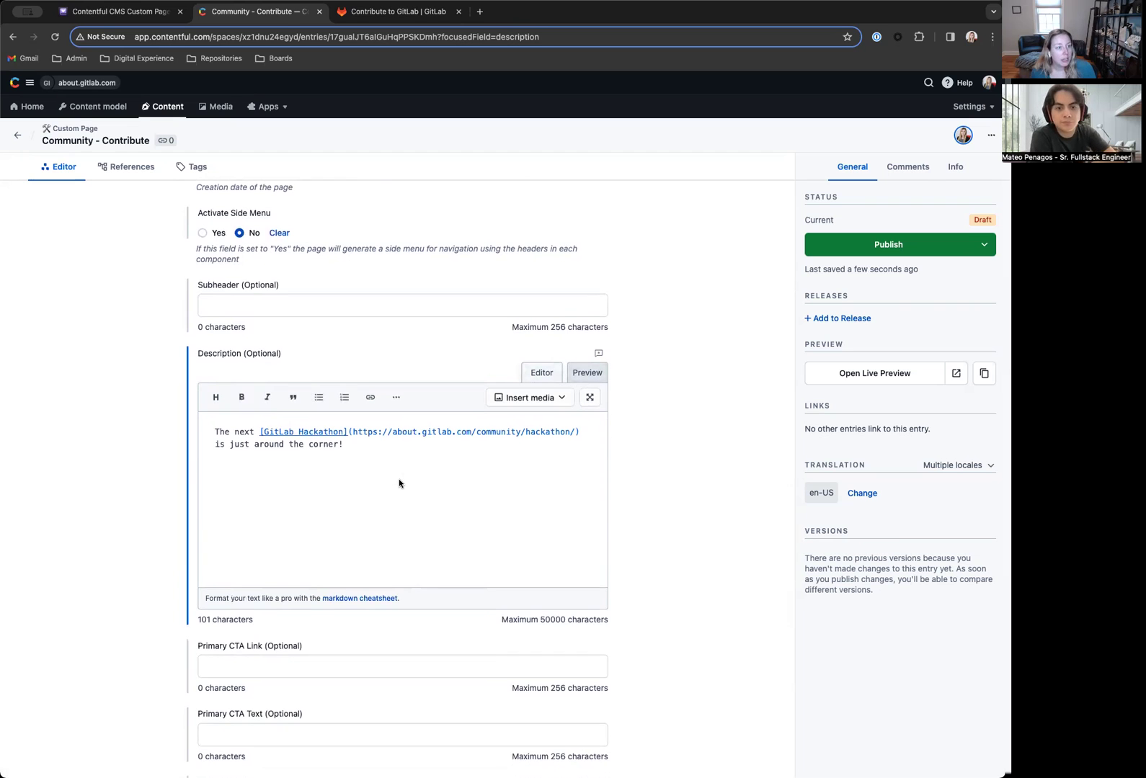
scroll(398, 484, "down", 3)
scroll(398, 481, "down", 3)
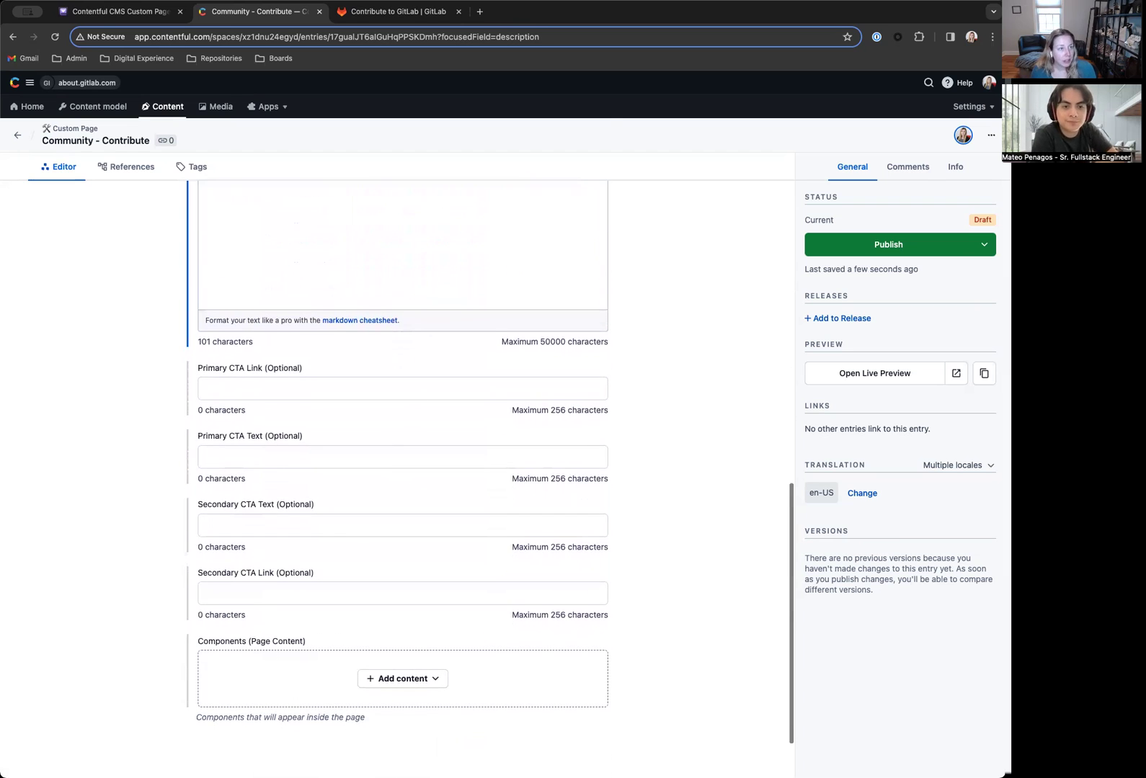
Leave the CTA fields empty and list the component types for Components (Page Content).
left_click(392, 12)
left_click(320, 248)
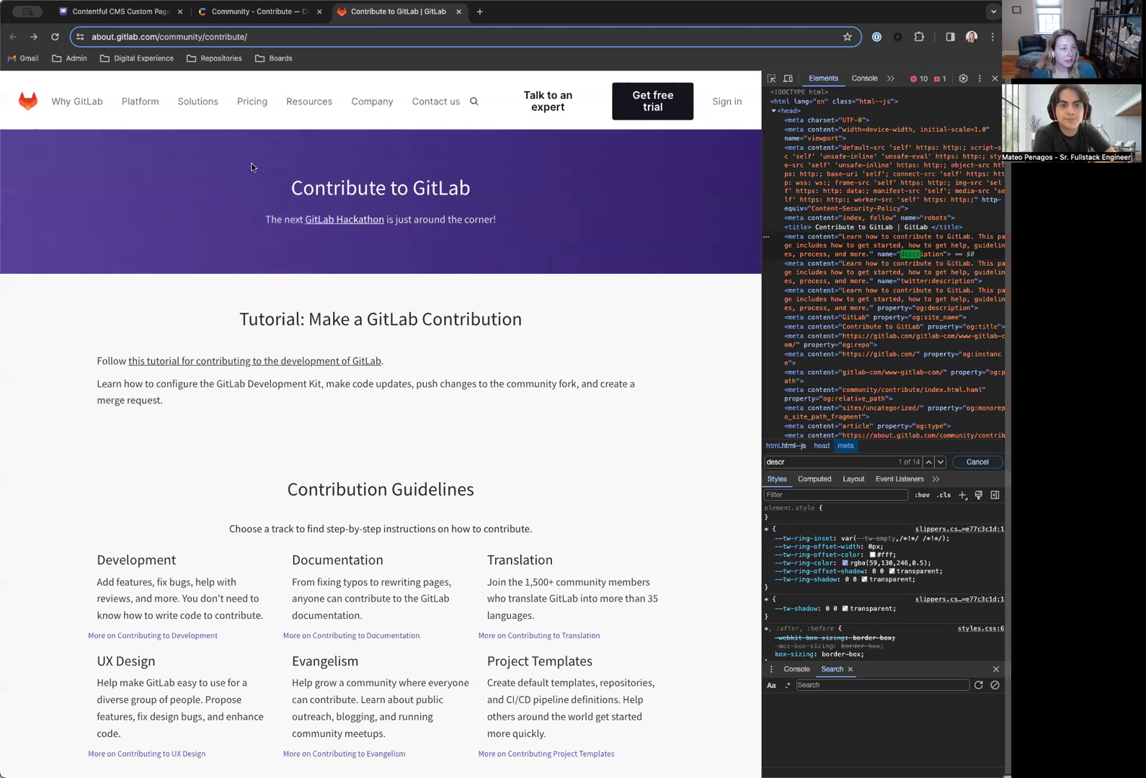
left_click(231, 13)
left_click(232, 454)
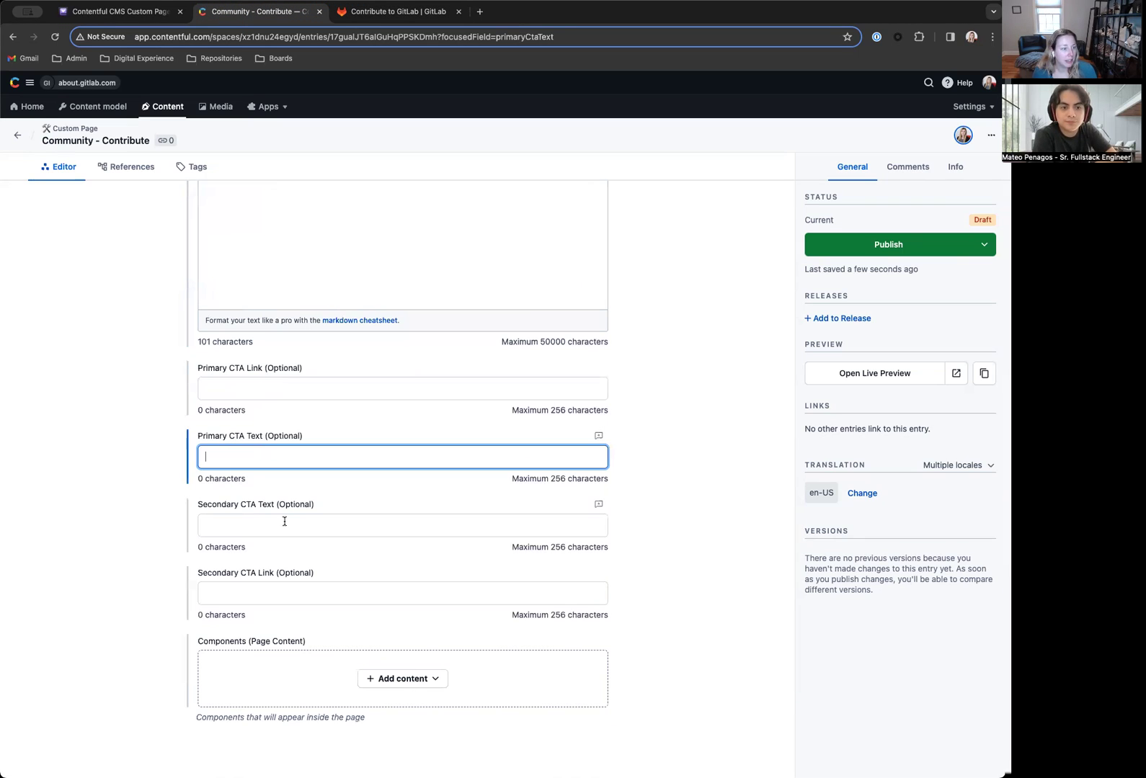
left_click(314, 525)
left_click(314, 593)
scroll(360, 598, "down", 2)
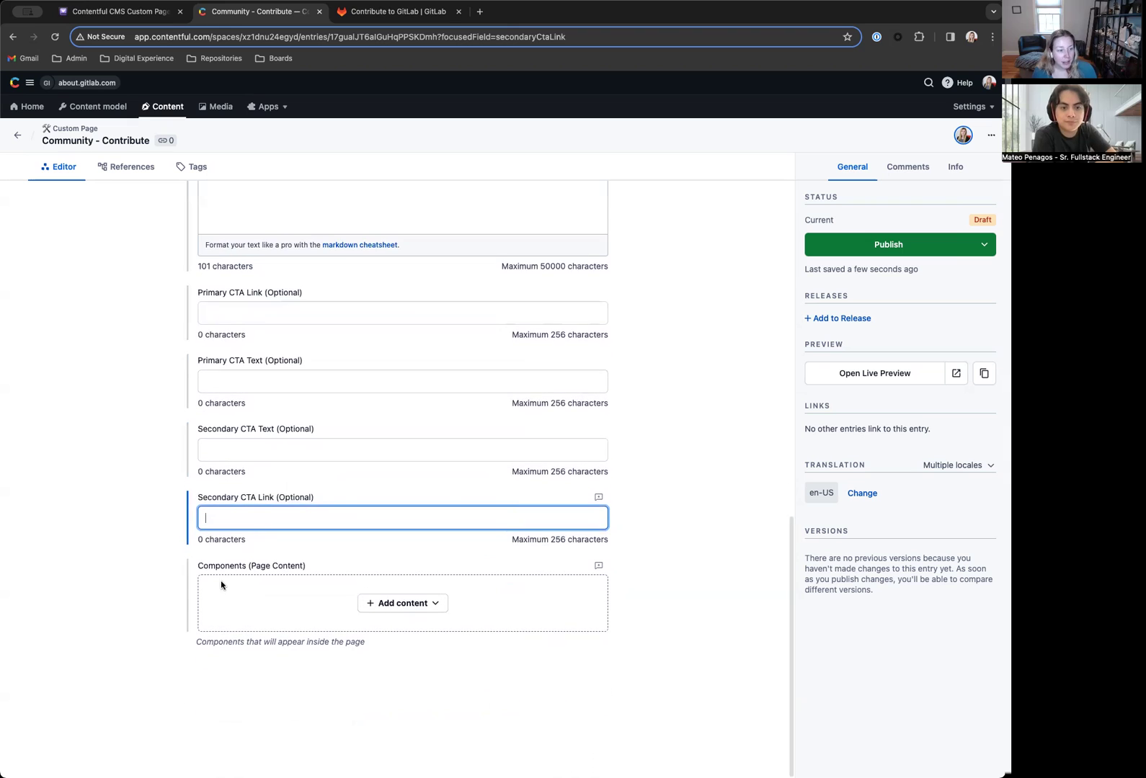
left_click(243, 571)
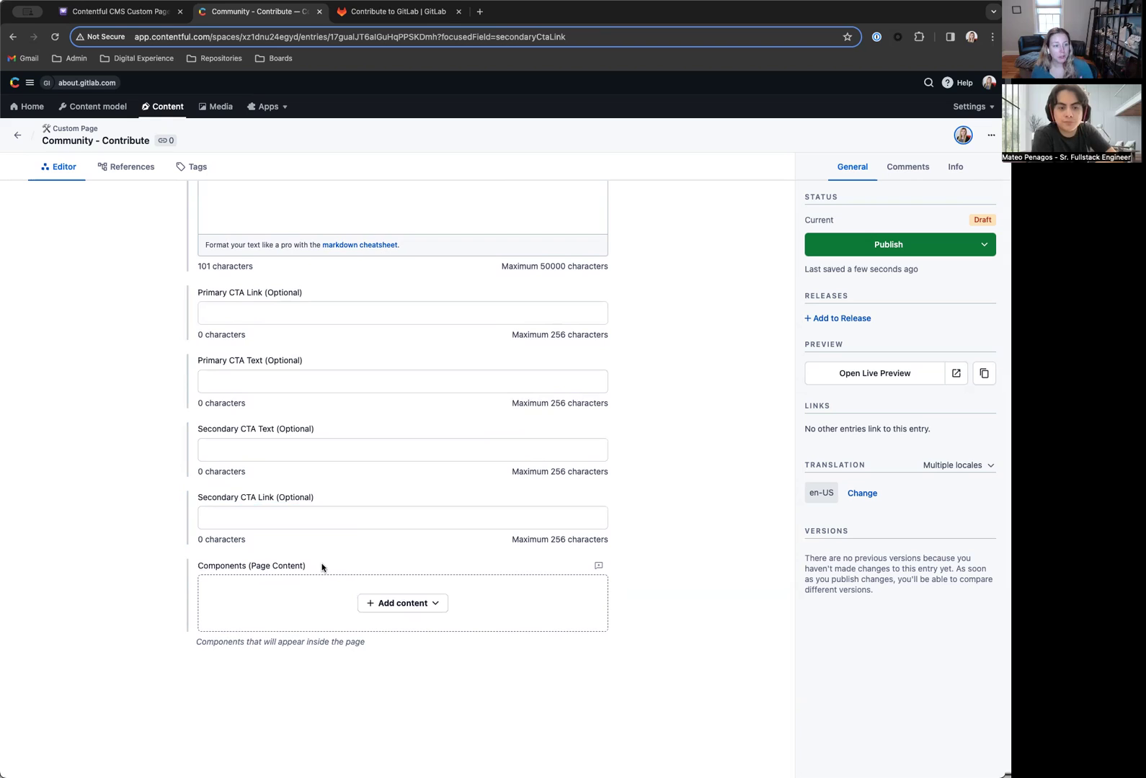
left_click(408, 607)
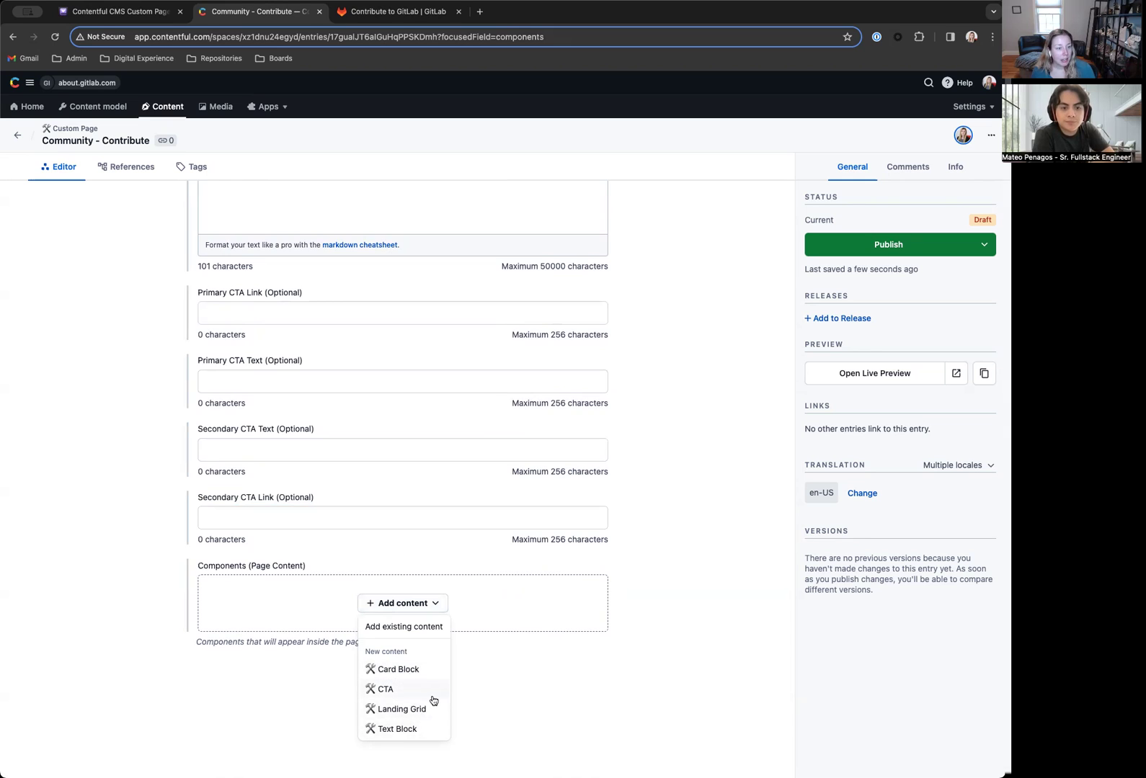
Close the component list and review the Custom Pages handbook's Visual Representation section.
left_click(512, 703)
left_click(115, 13)
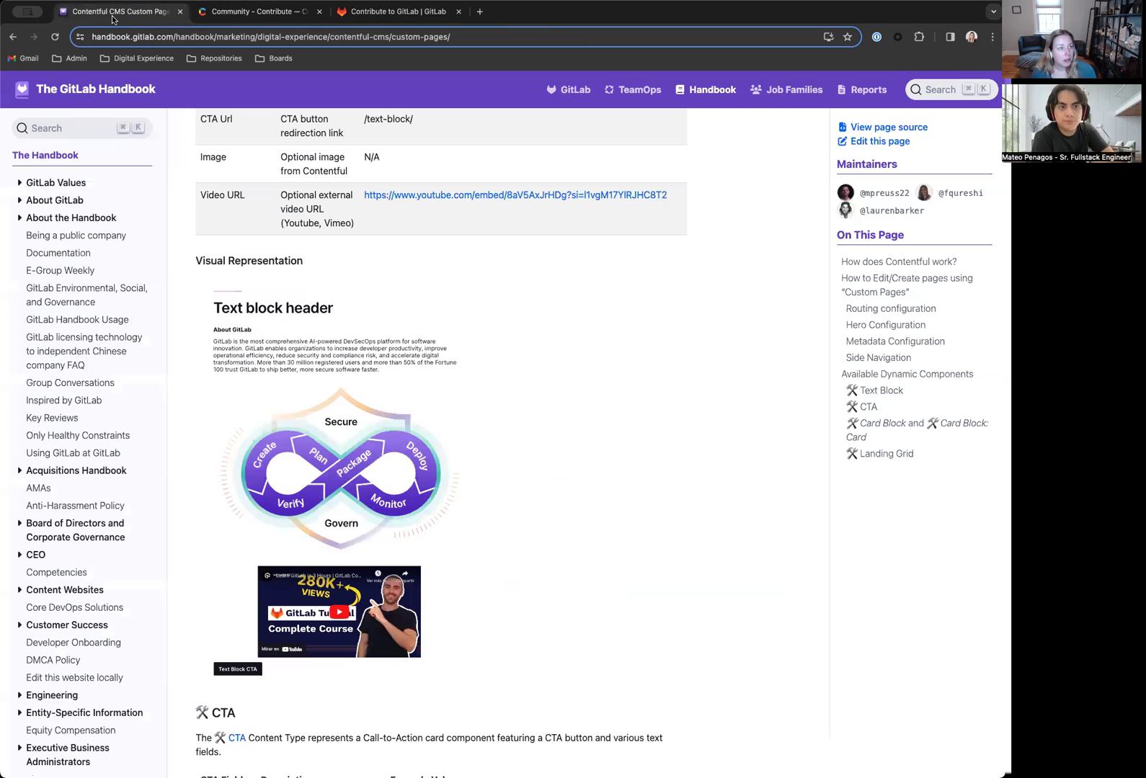
scroll(427, 230, "up", 15)
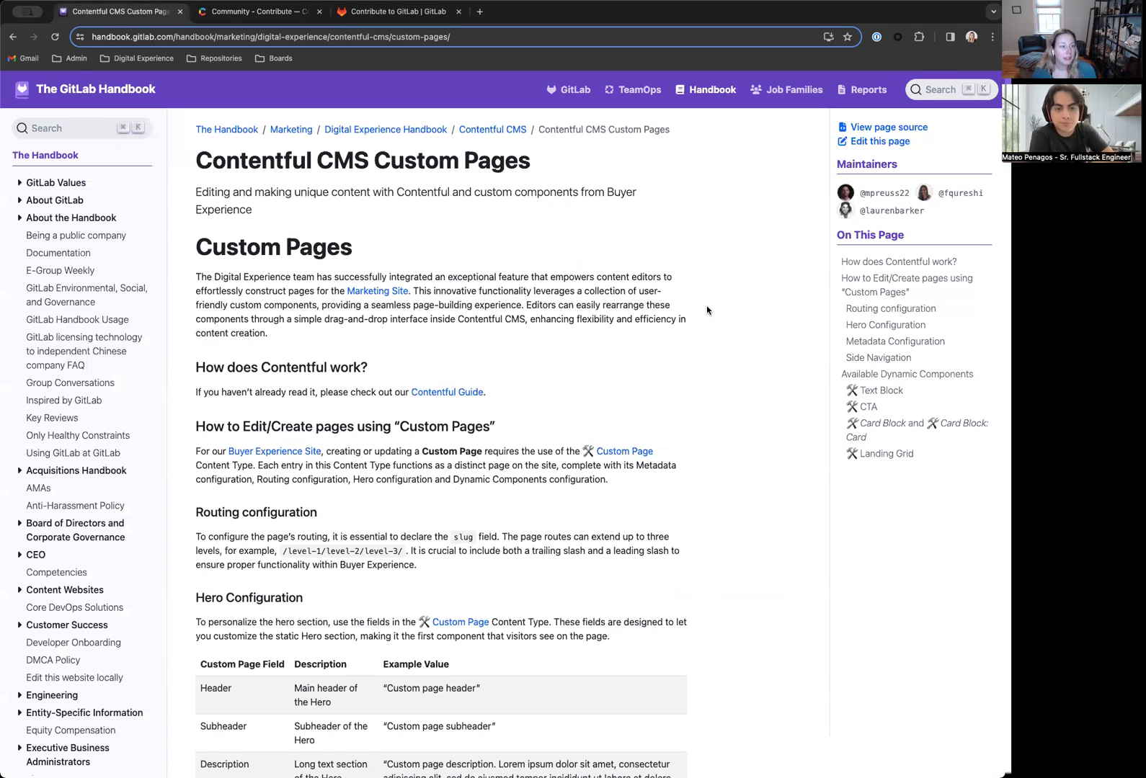
scroll(335, 186, "down", 1)
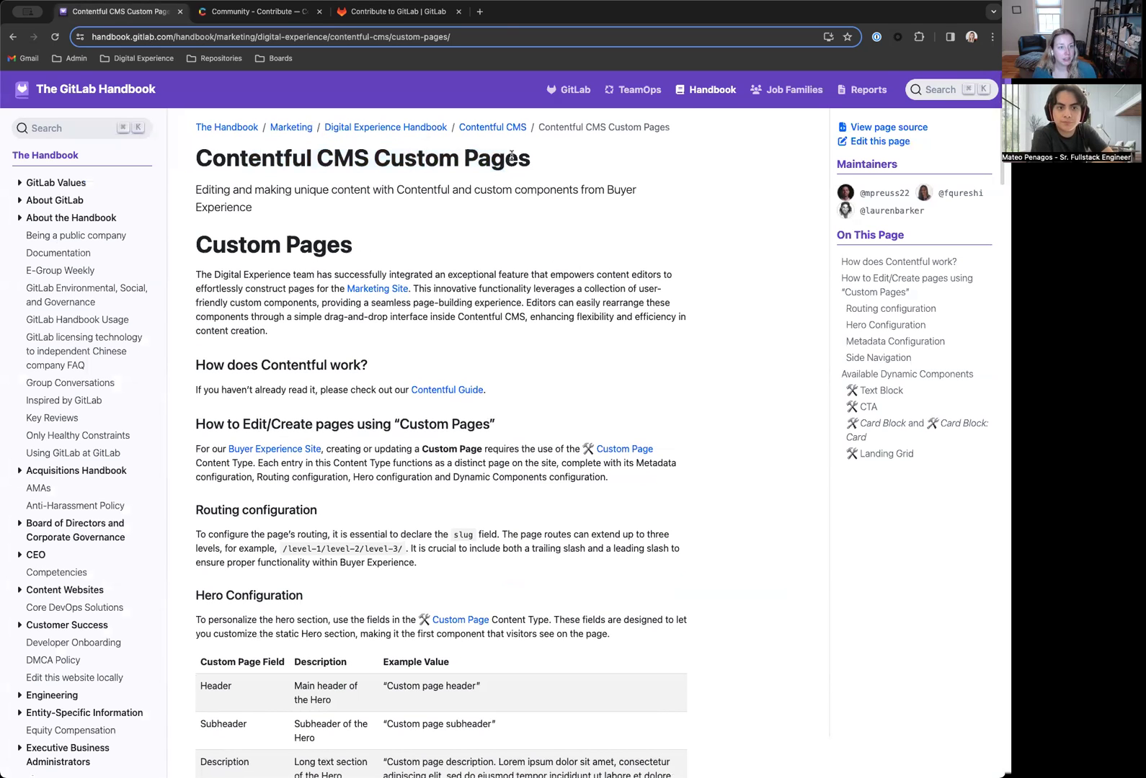
scroll(422, 213, "down", 12)
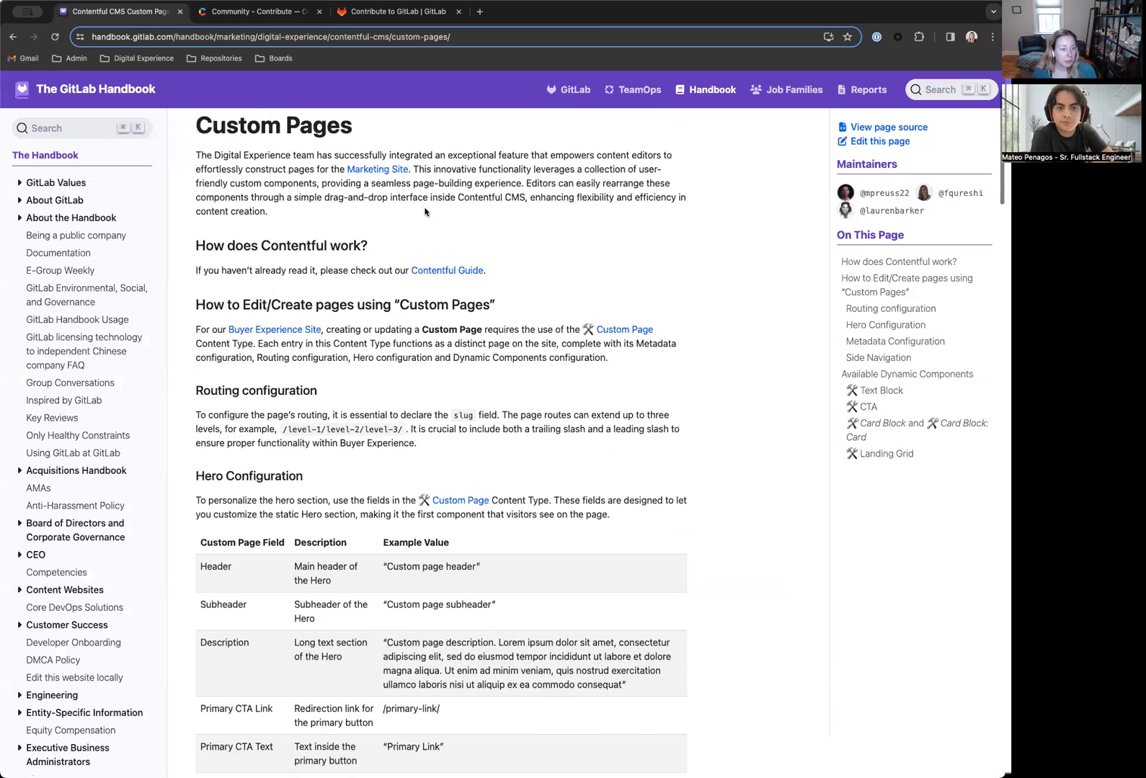
scroll(432, 213, "down", 4)
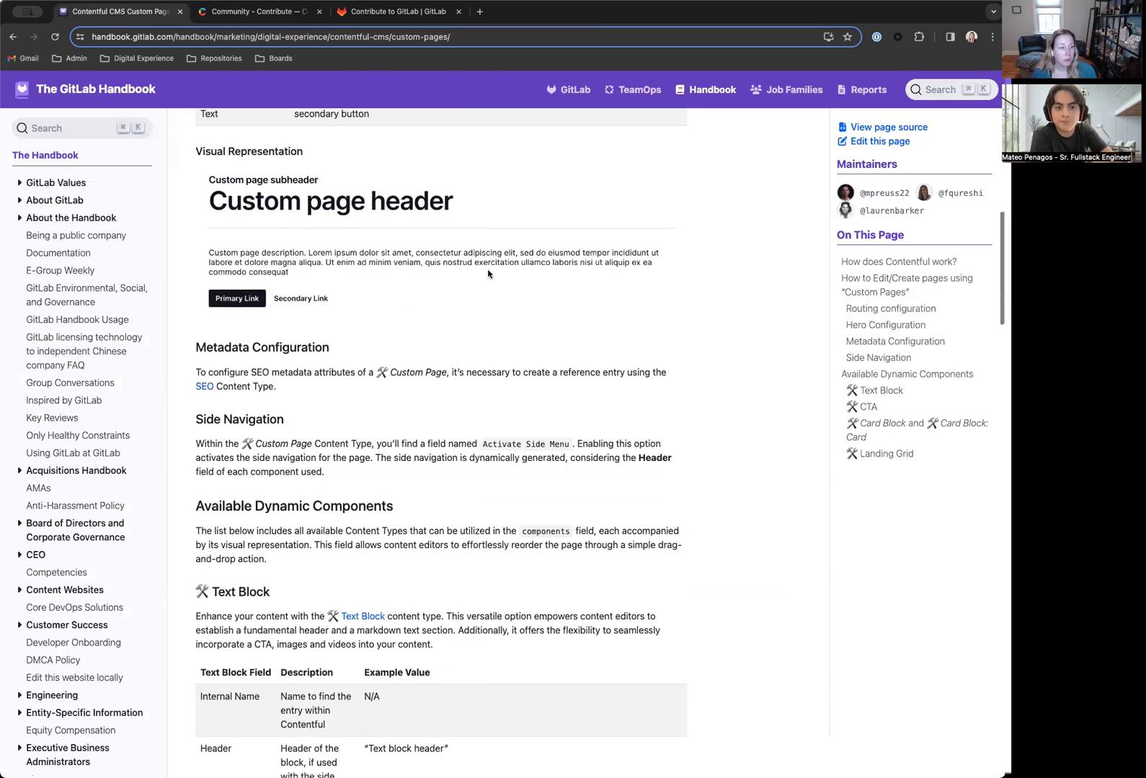
scroll(486, 217, "up", 5)
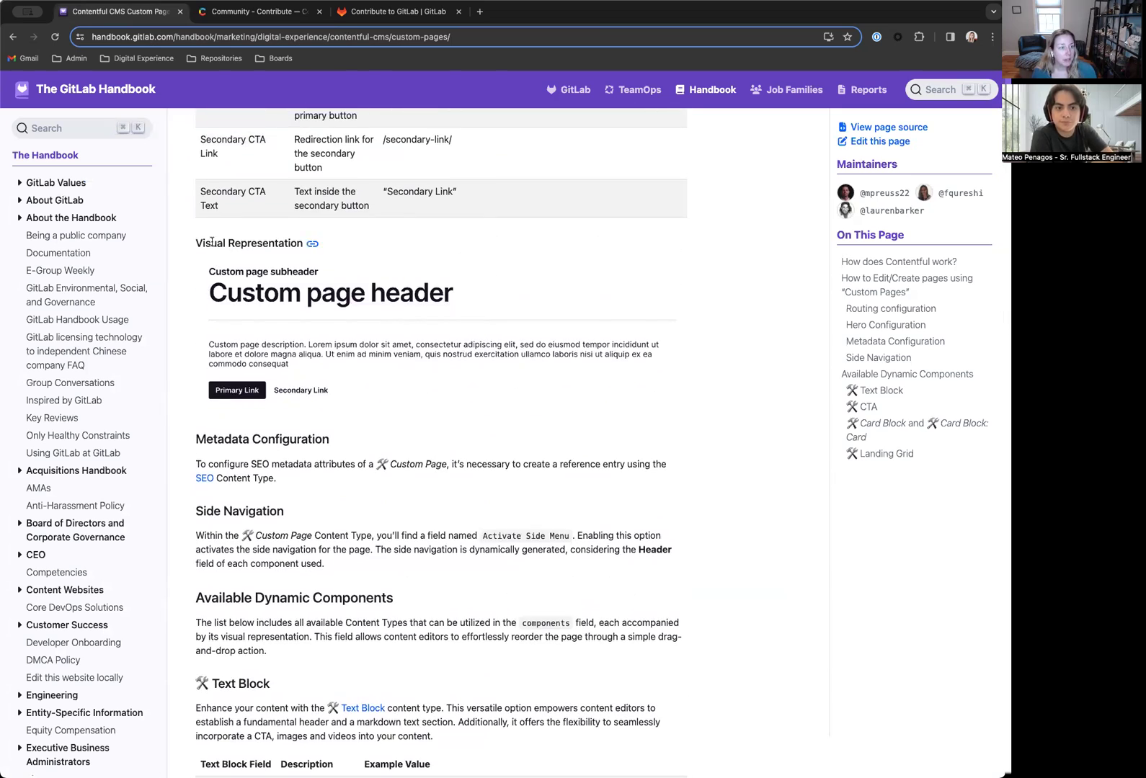
left_click_drag(310, 243, 210, 243)
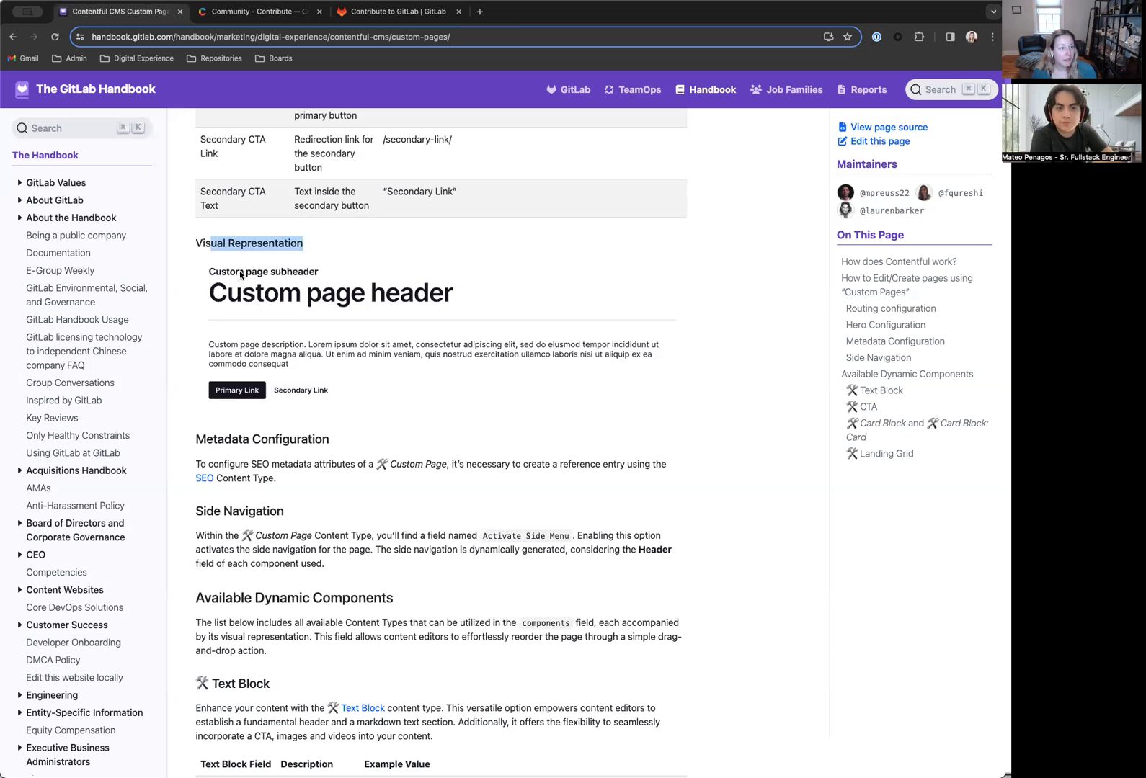
left_click(300, 464)
Read through the Text Block, CTA, Card Block and Landing Grid component docs to the footer.
scroll(306, 432, "down", 9)
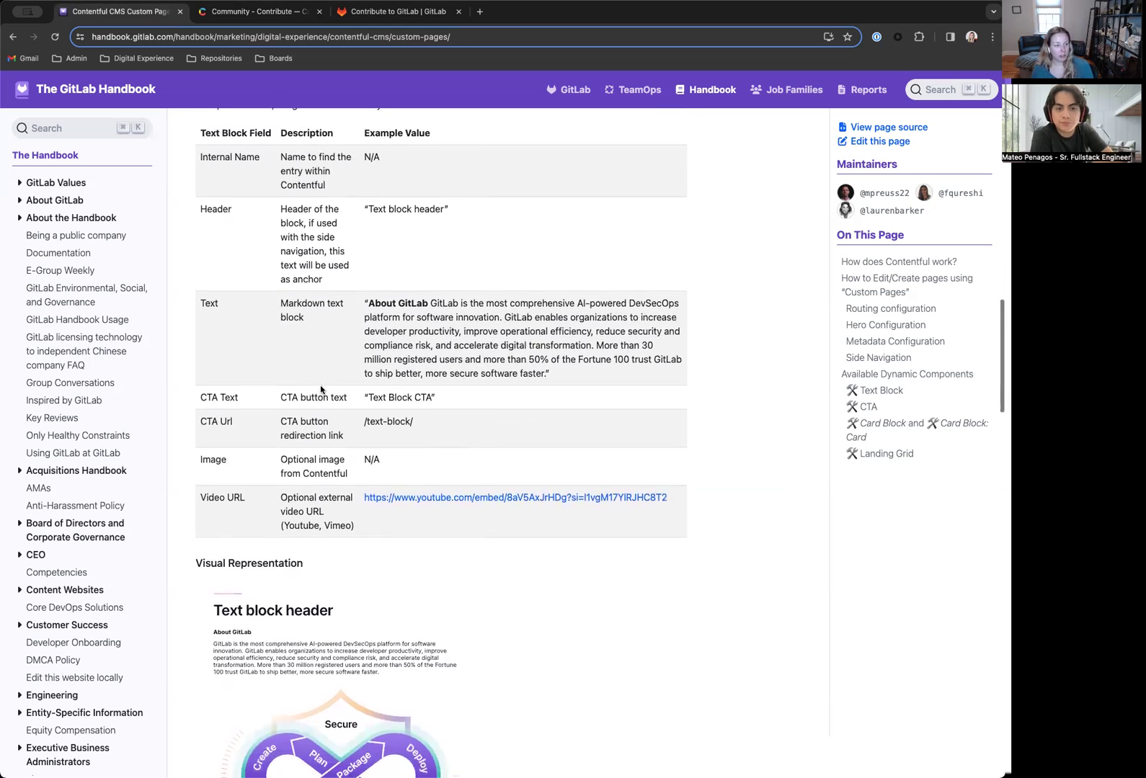
scroll(321, 389, "down", 5)
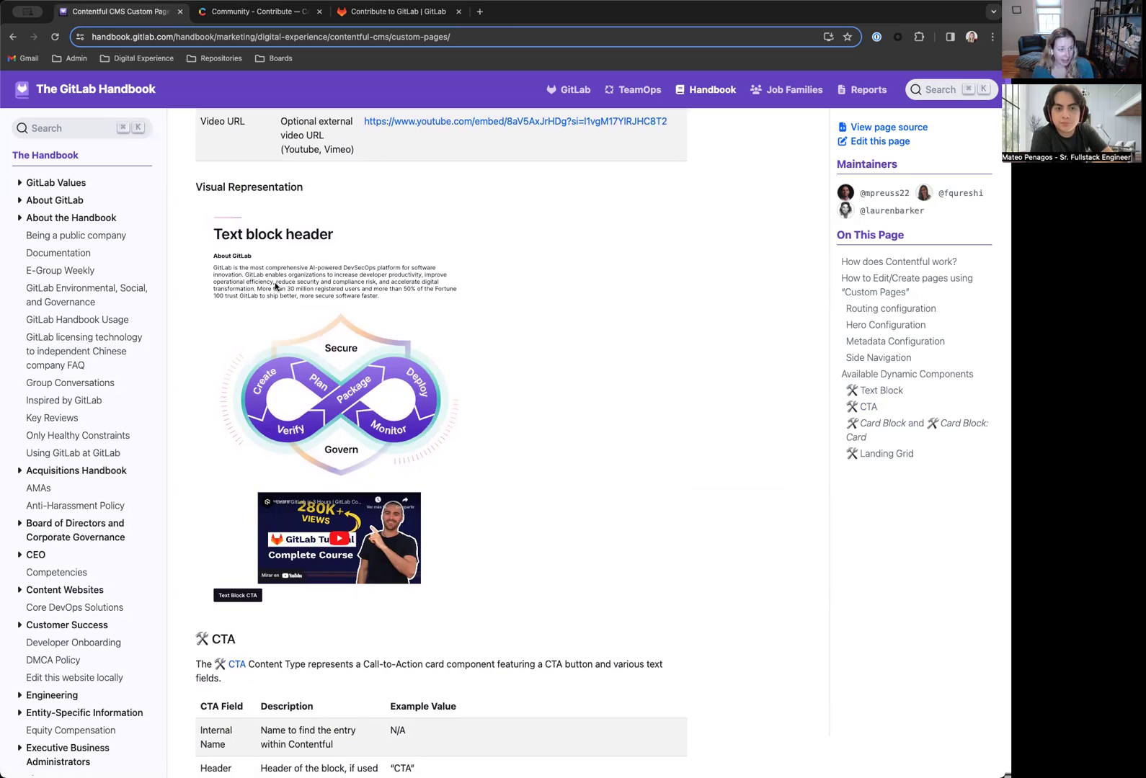
scroll(369, 432, "down", 5)
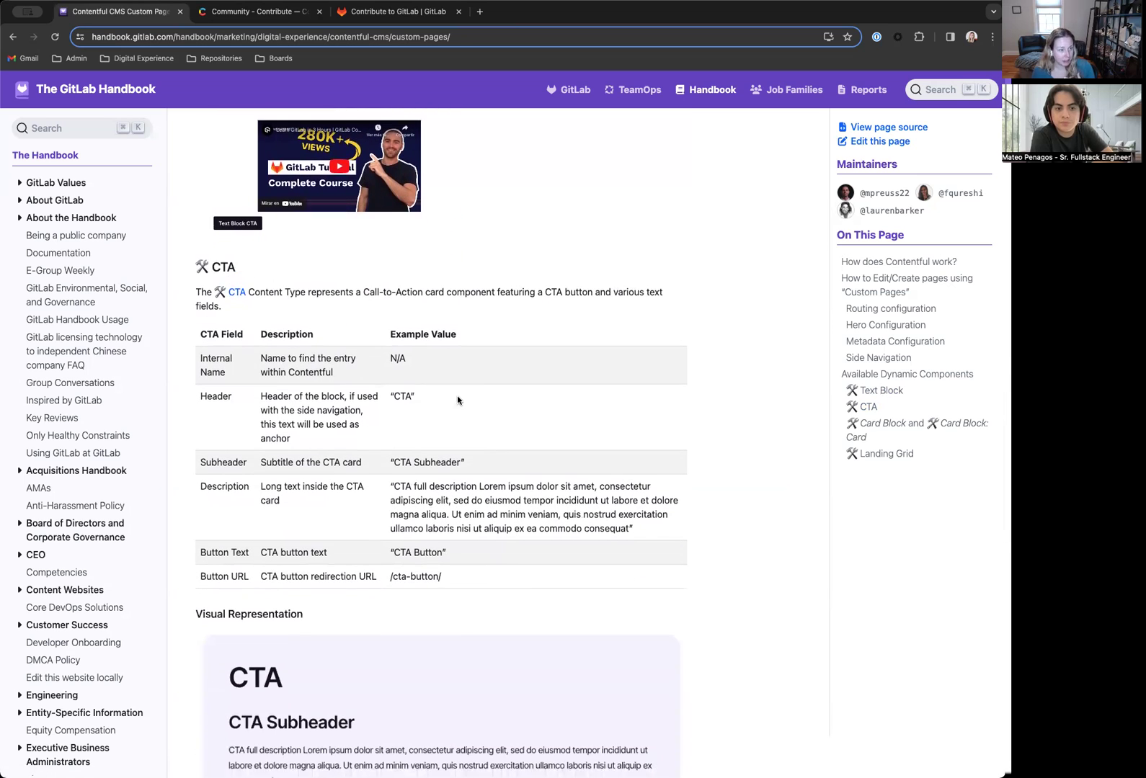
scroll(444, 390, "down", 5)
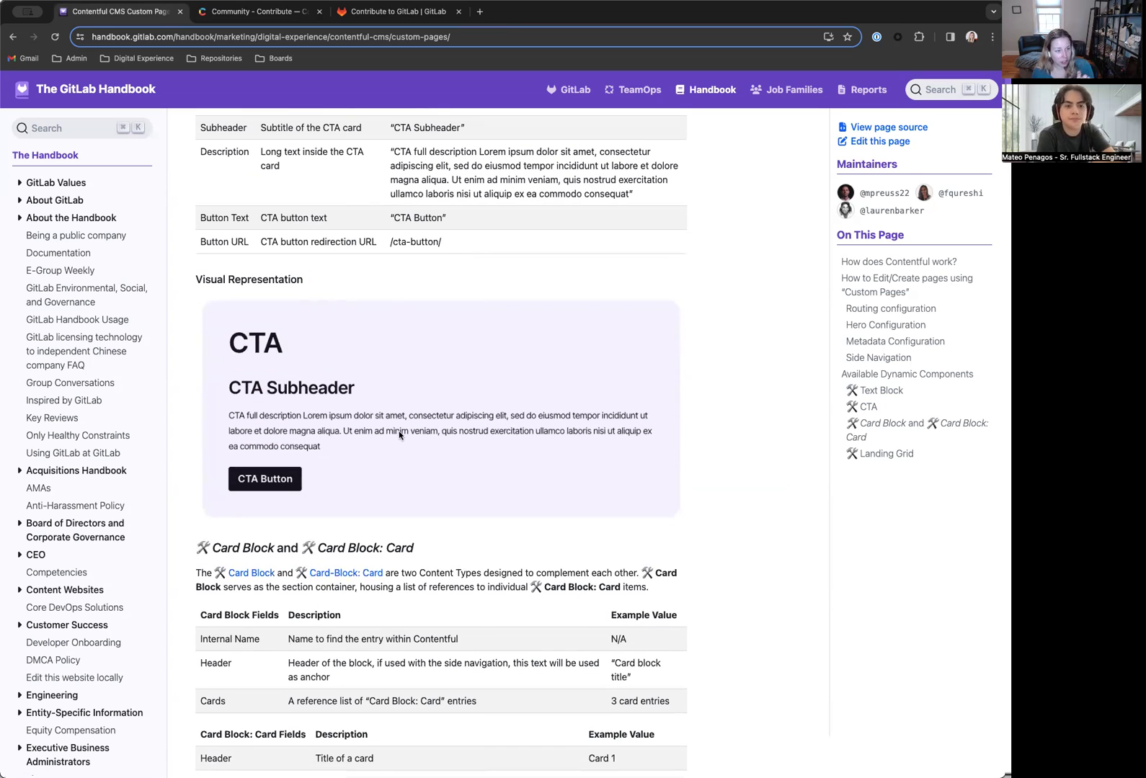
scroll(397, 442, "down", 3)
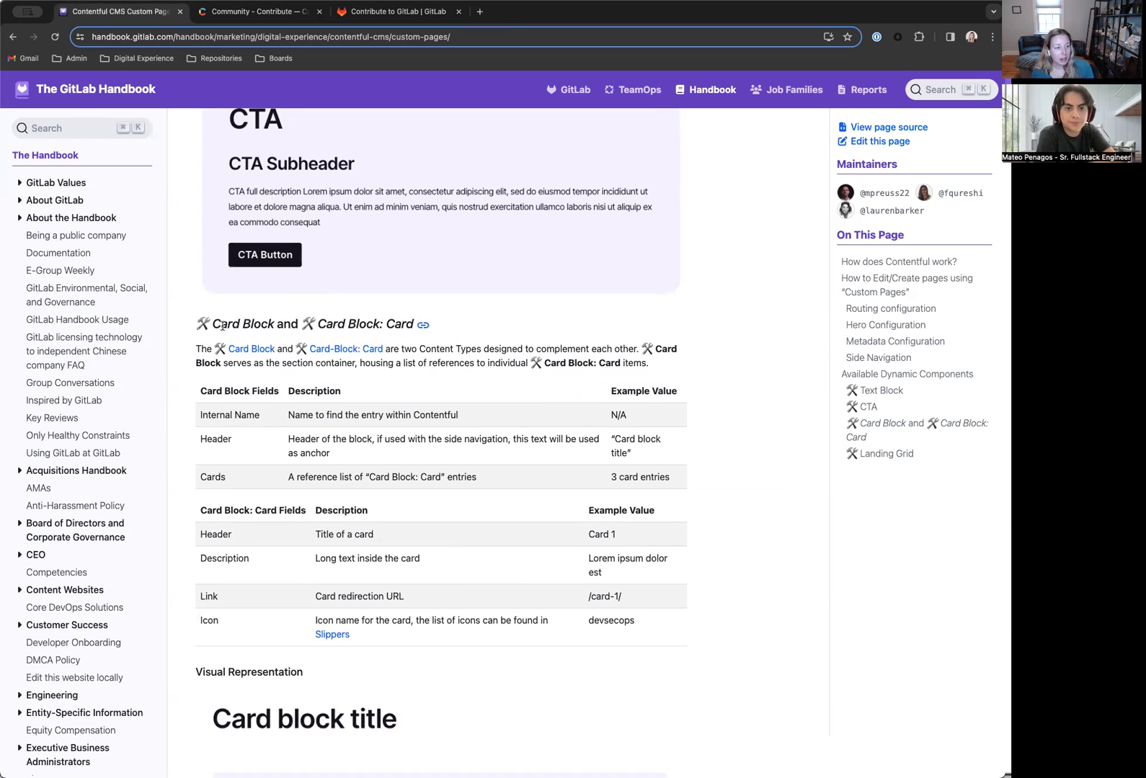
scroll(444, 358, "down", 6)
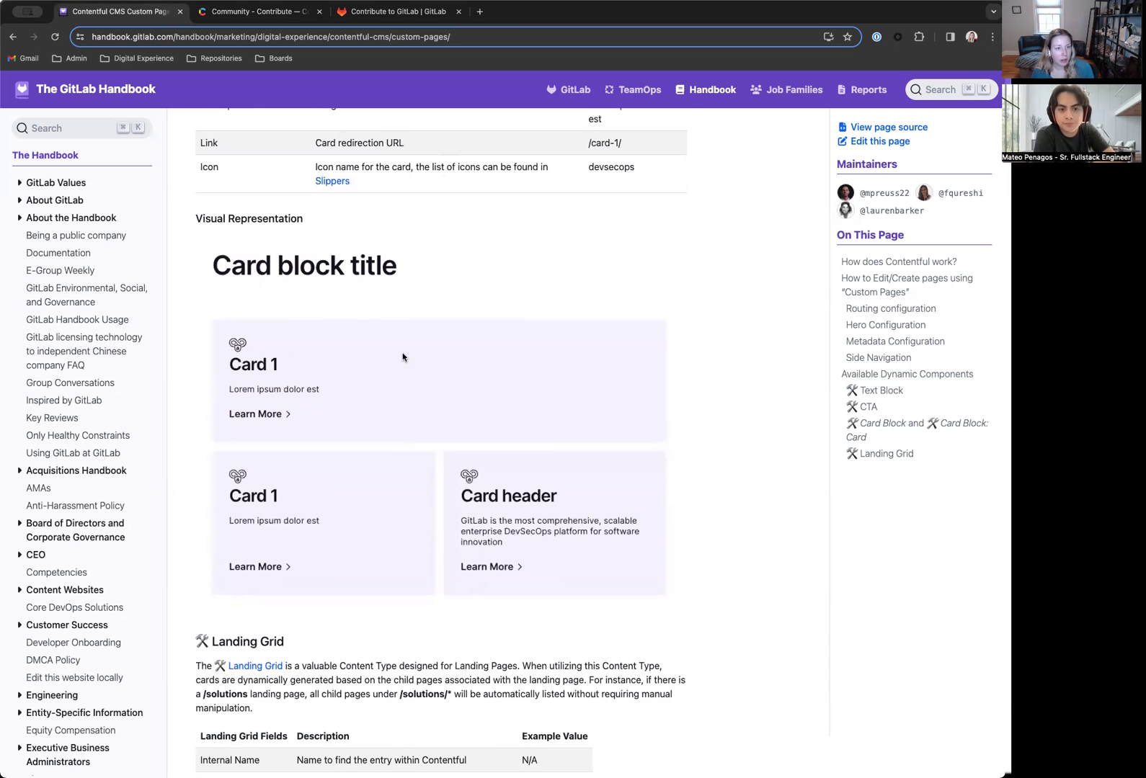
scroll(402, 357, "up", 2)
scroll(405, 360, "down", 8)
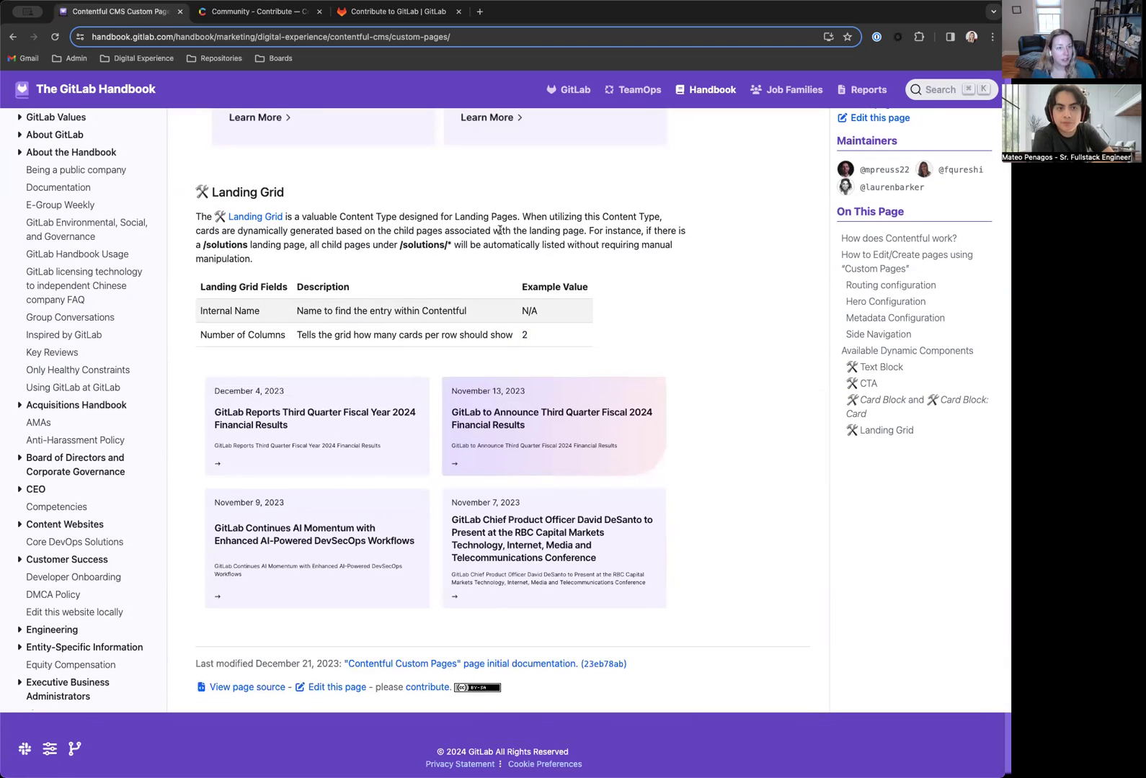
Scroll through the live Contribute to GitLab page, then return to the Community - Contribute entry.
key("ctrl+Tab")
key("ctrl+Tab")
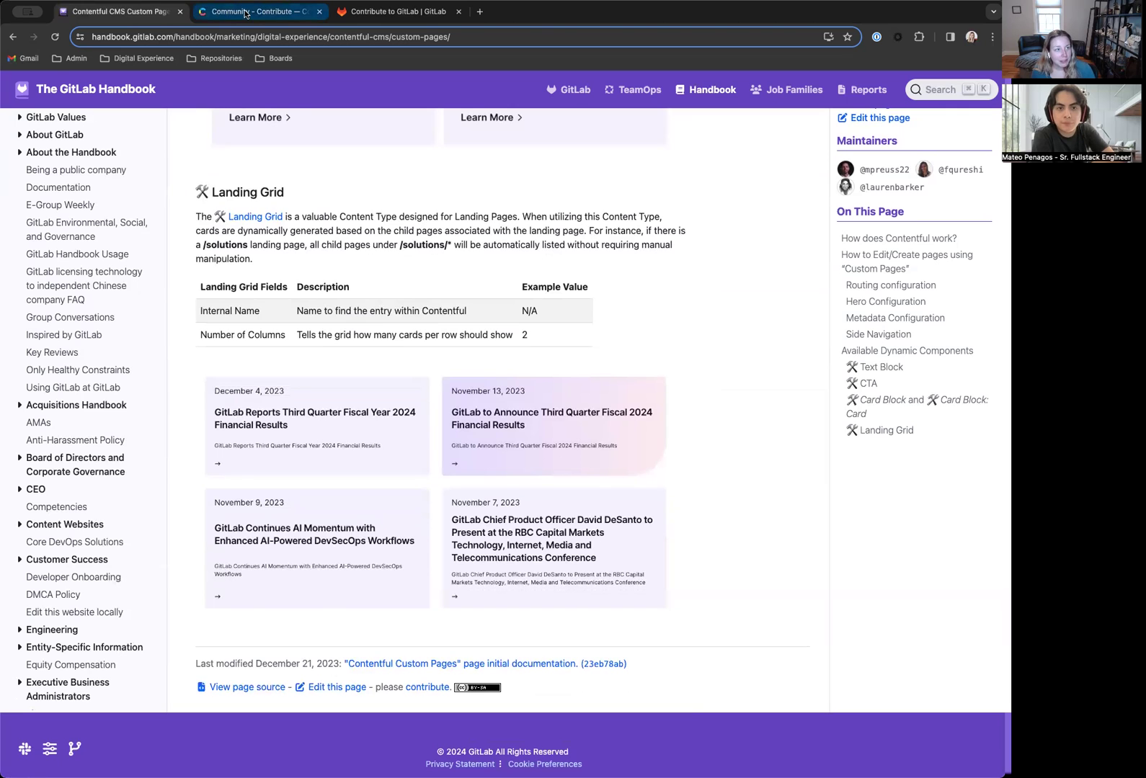
scroll(556, 287, "down", 2)
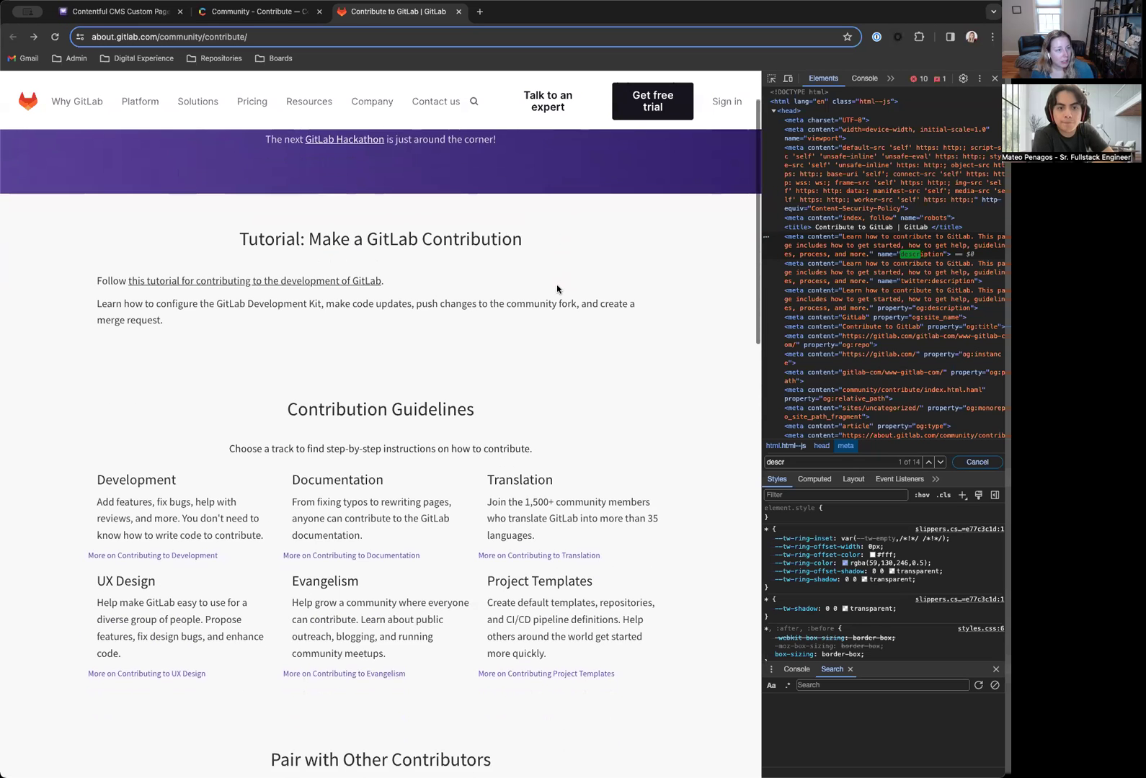
scroll(548, 303, "up", 2)
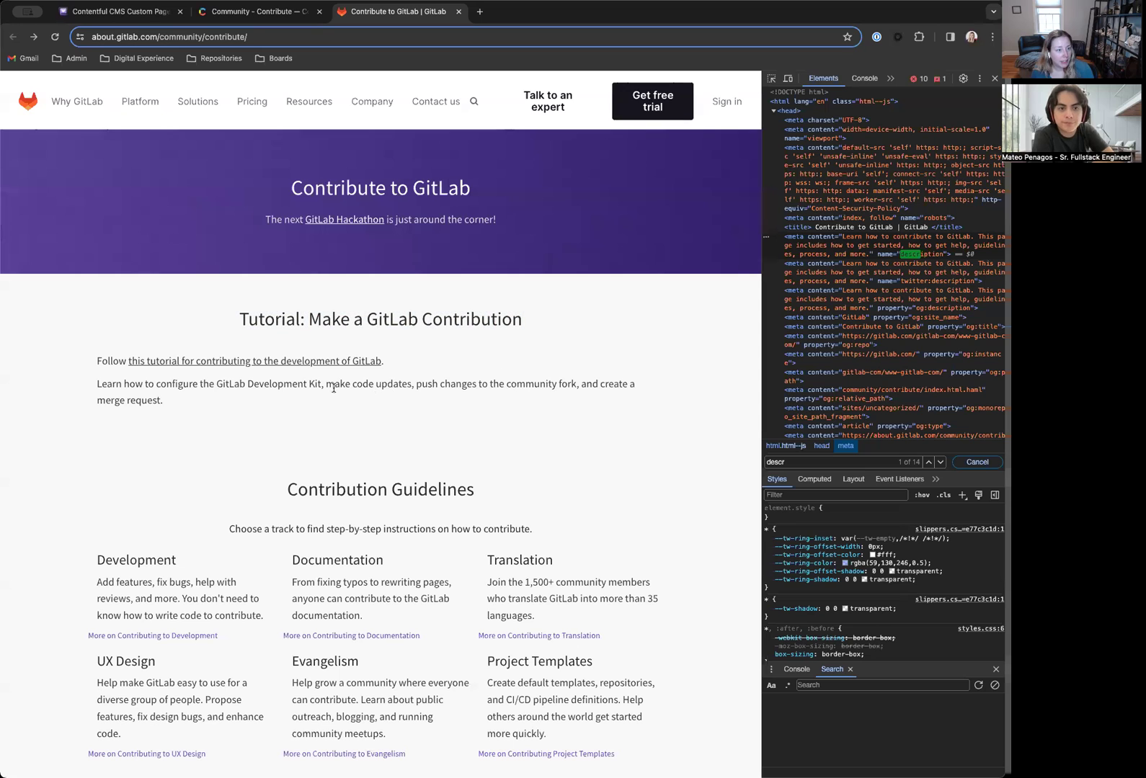
scroll(226, 367, "down", 3)
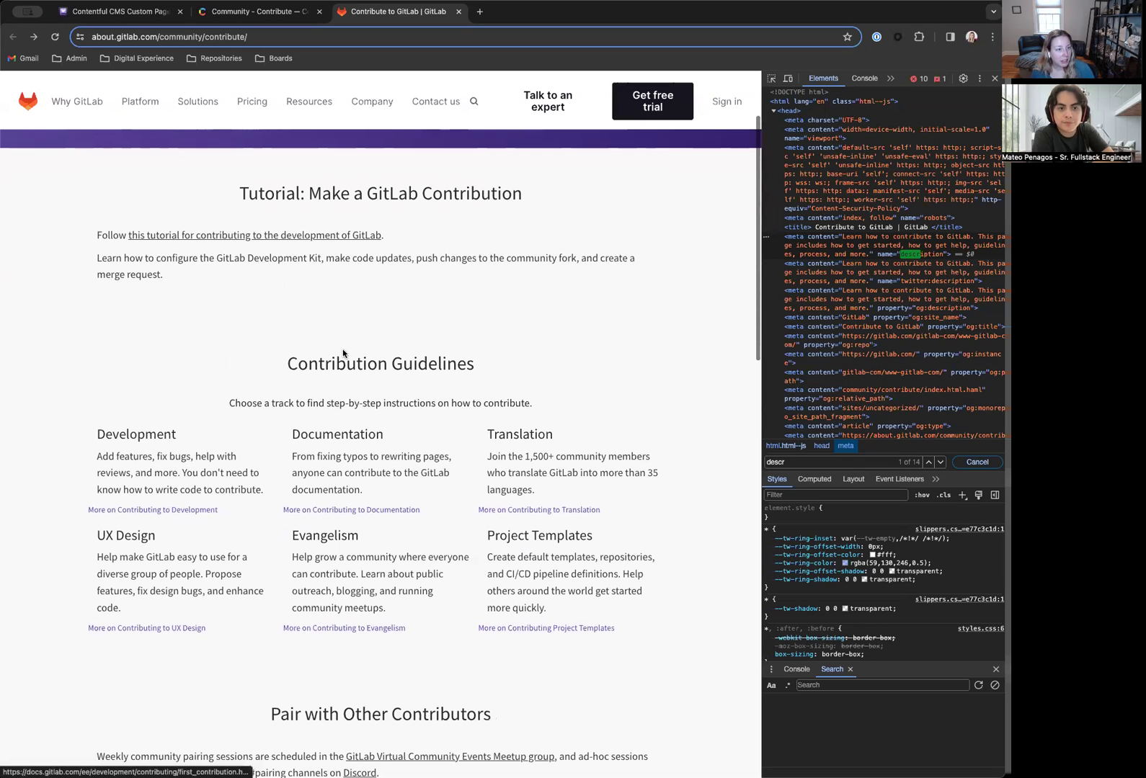
left_click(267, 11)
Add a Text Block named 'Community - Tutorial: Make a GitLab Contribution', pasting the heading from the live page.
left_click(411, 608)
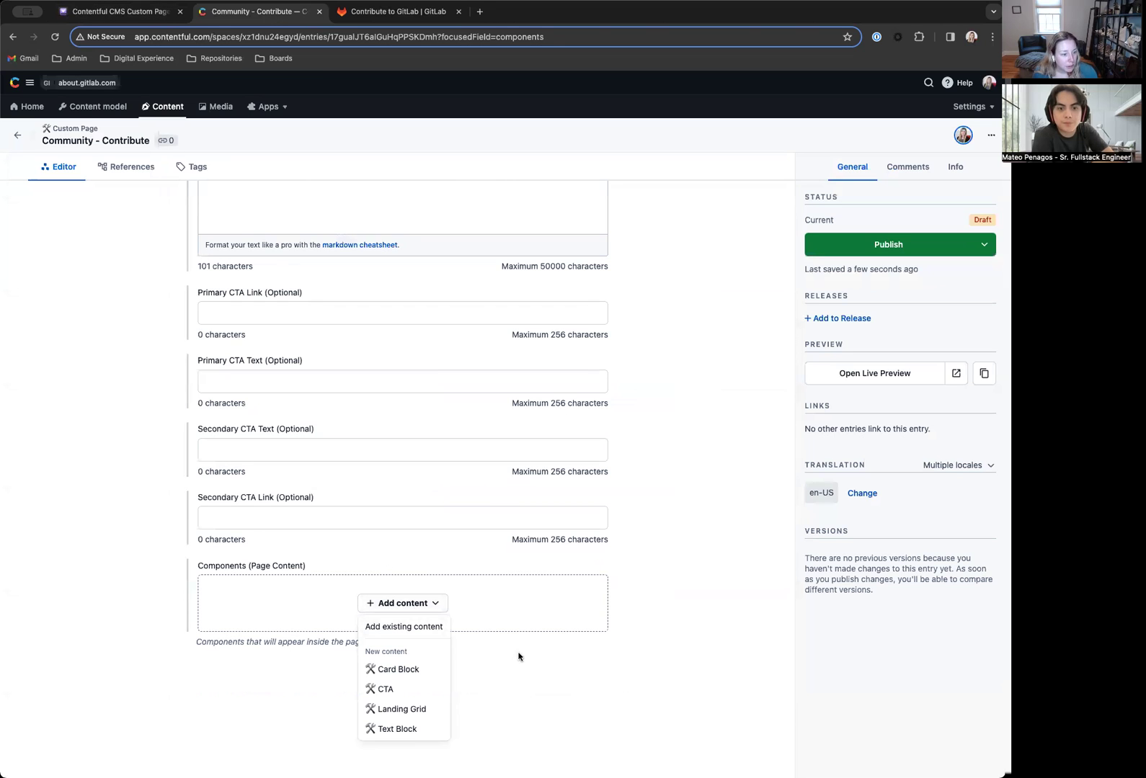
left_click(397, 730)
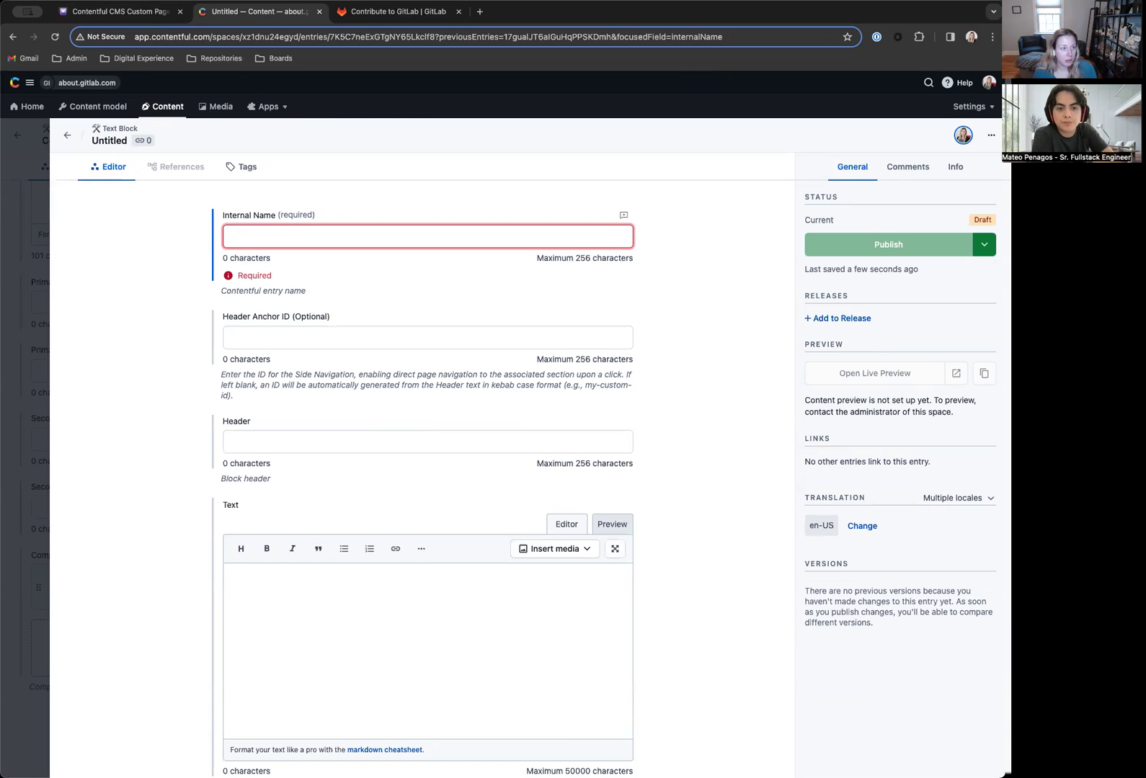
type("Commity")
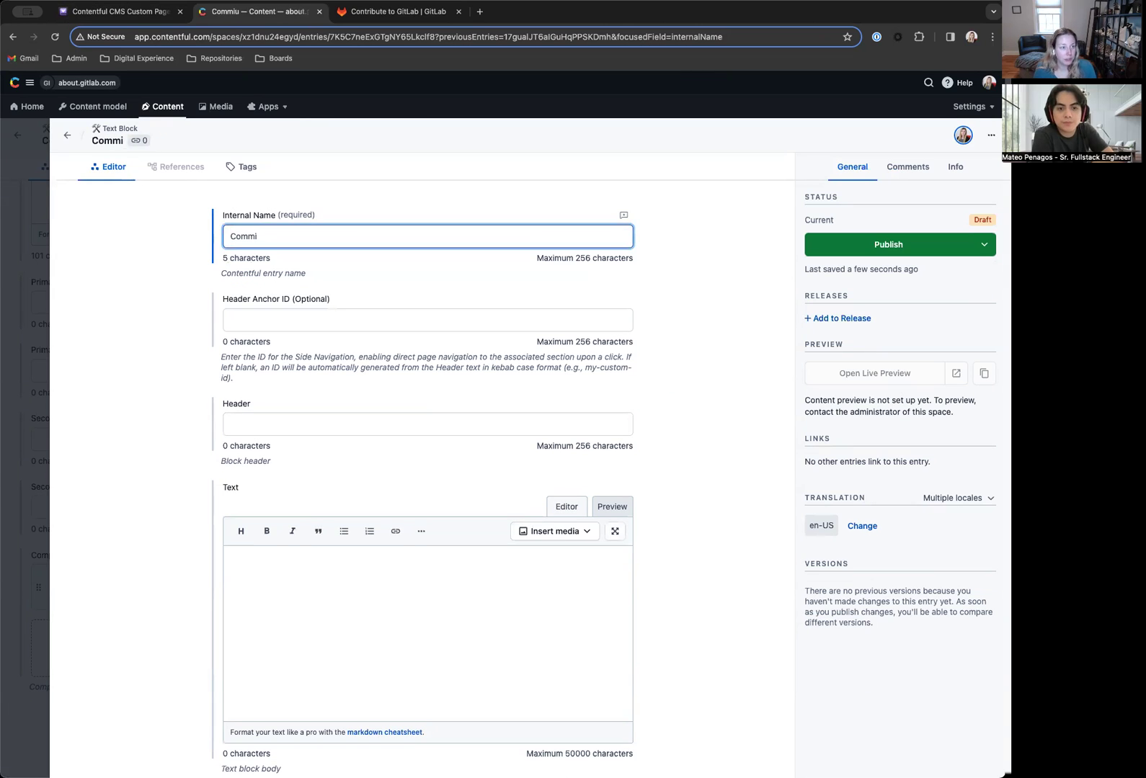
key("BackSpace")
key("BackSpace")
key("BackSpace")
type("un")
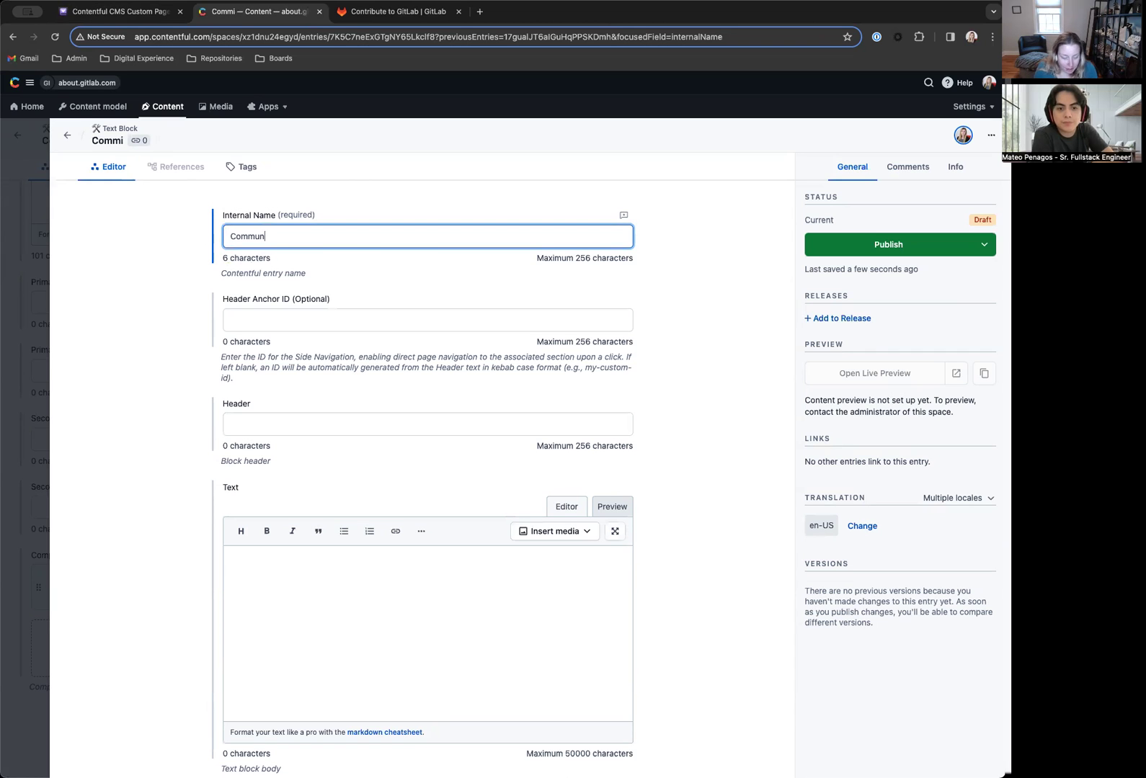
type("ity -")
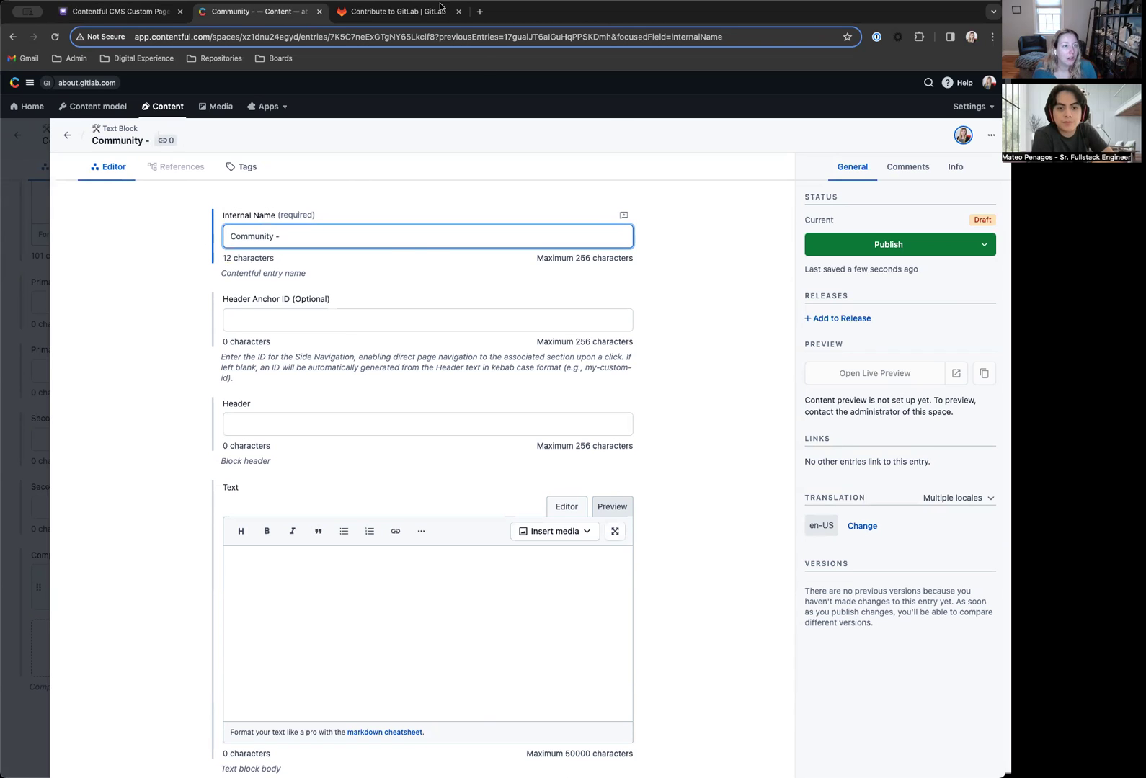
key("ctrl+Tab")
left_click_drag(232, 192, 589, 195)
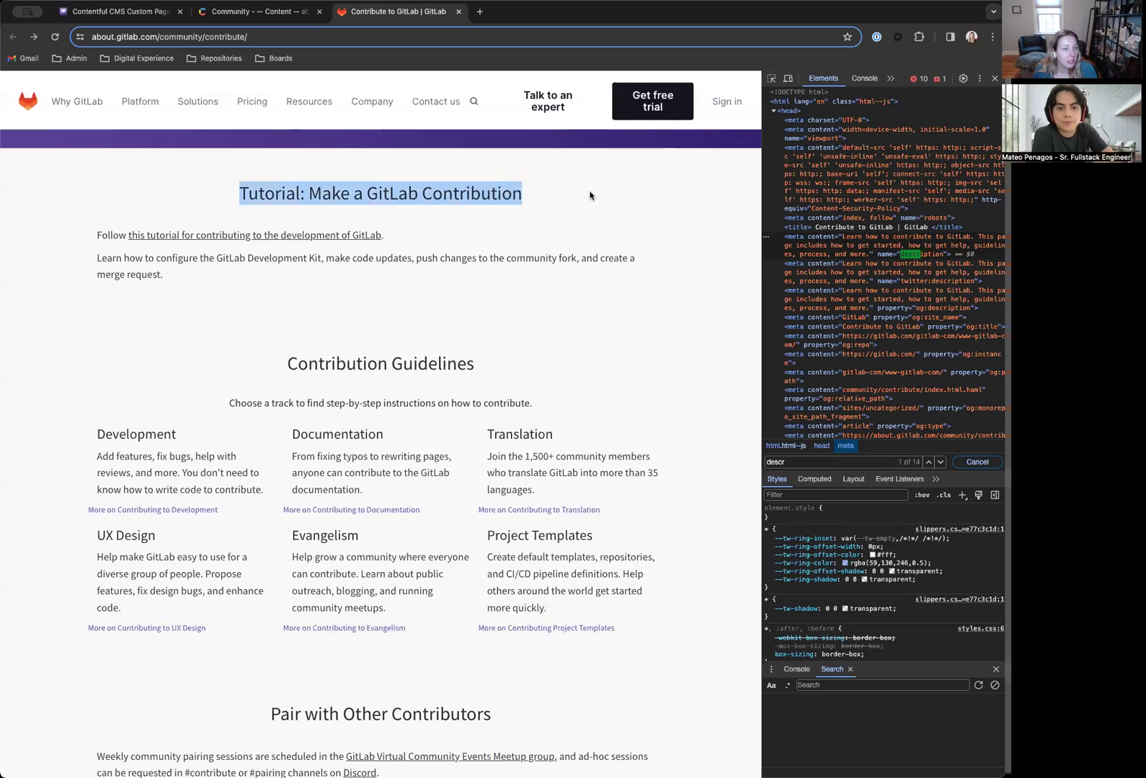
key("ctrl+c")
key("ctrl+shift+Tab")
key("ctrl+v")
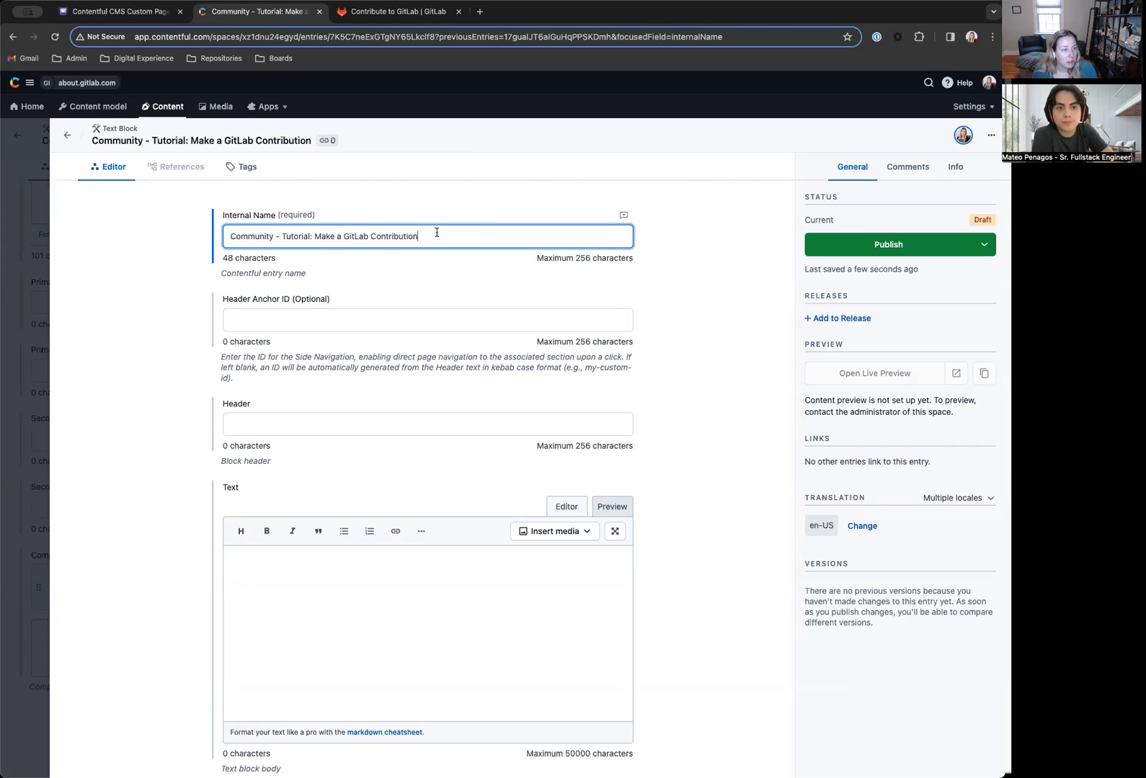
scroll(324, 252, "down", 2)
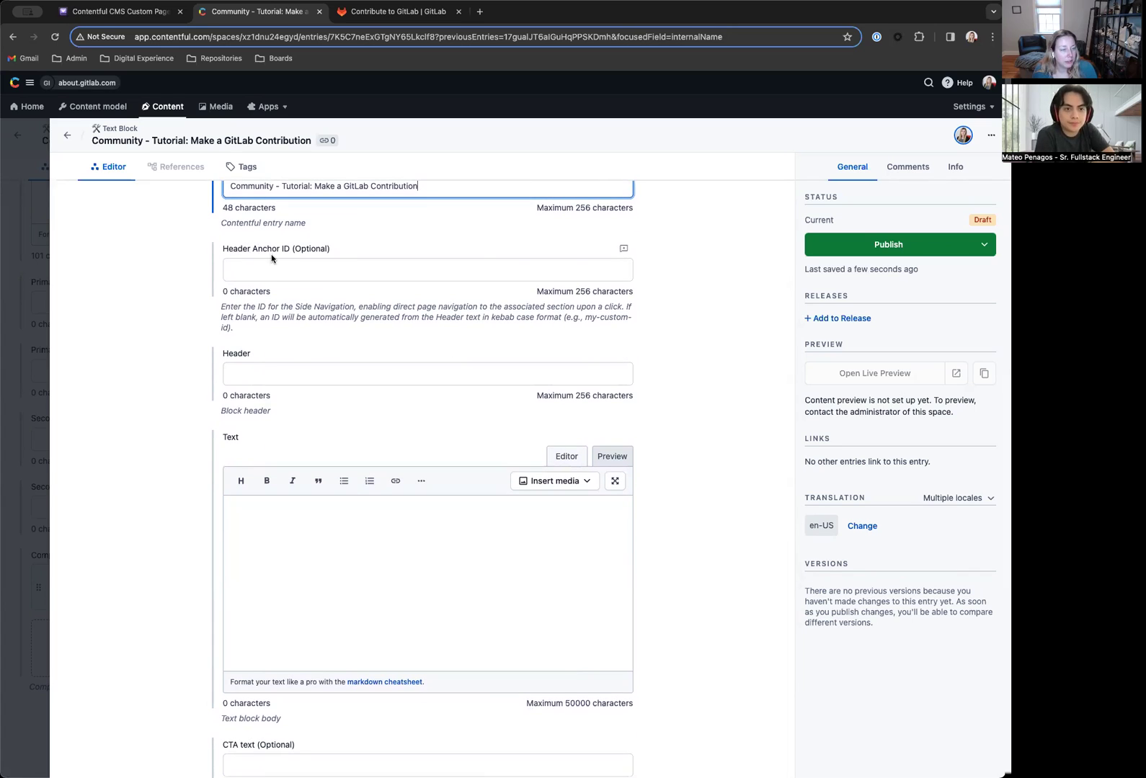
Set the header to 'Tutorial: Make a GitLab Contribution' and paste the two intro paragraphs into Text.
left_click(289, 373)
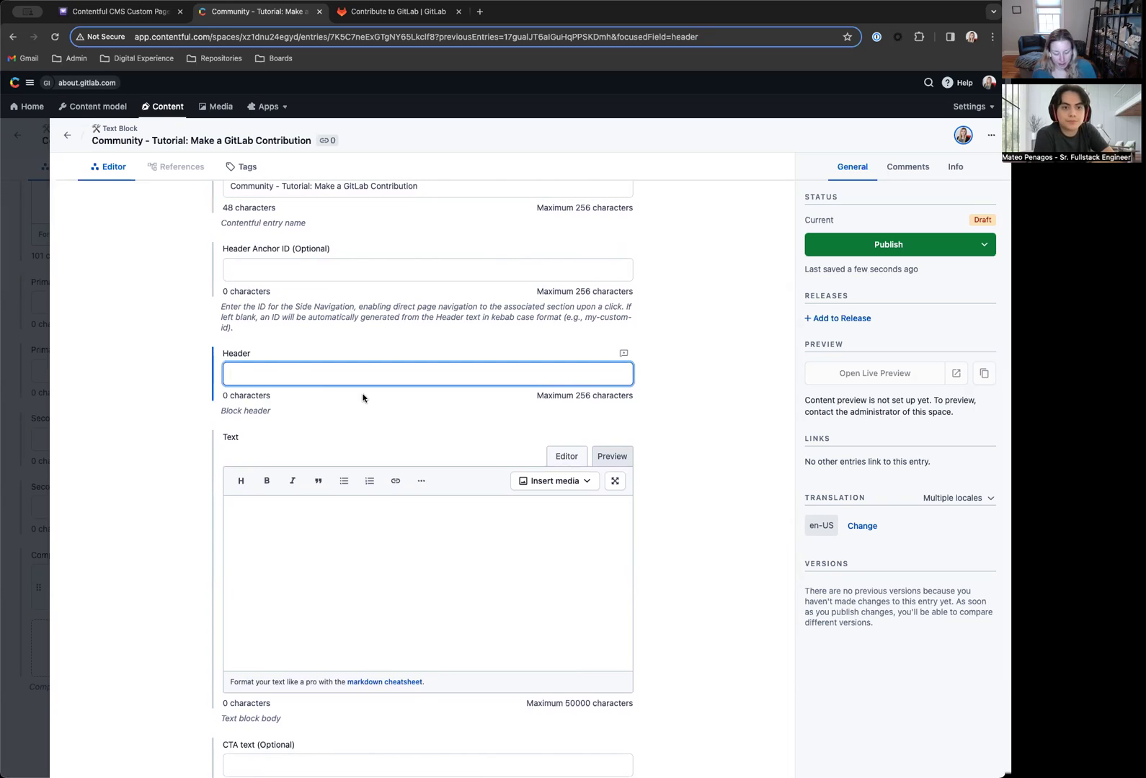
key("super+v")
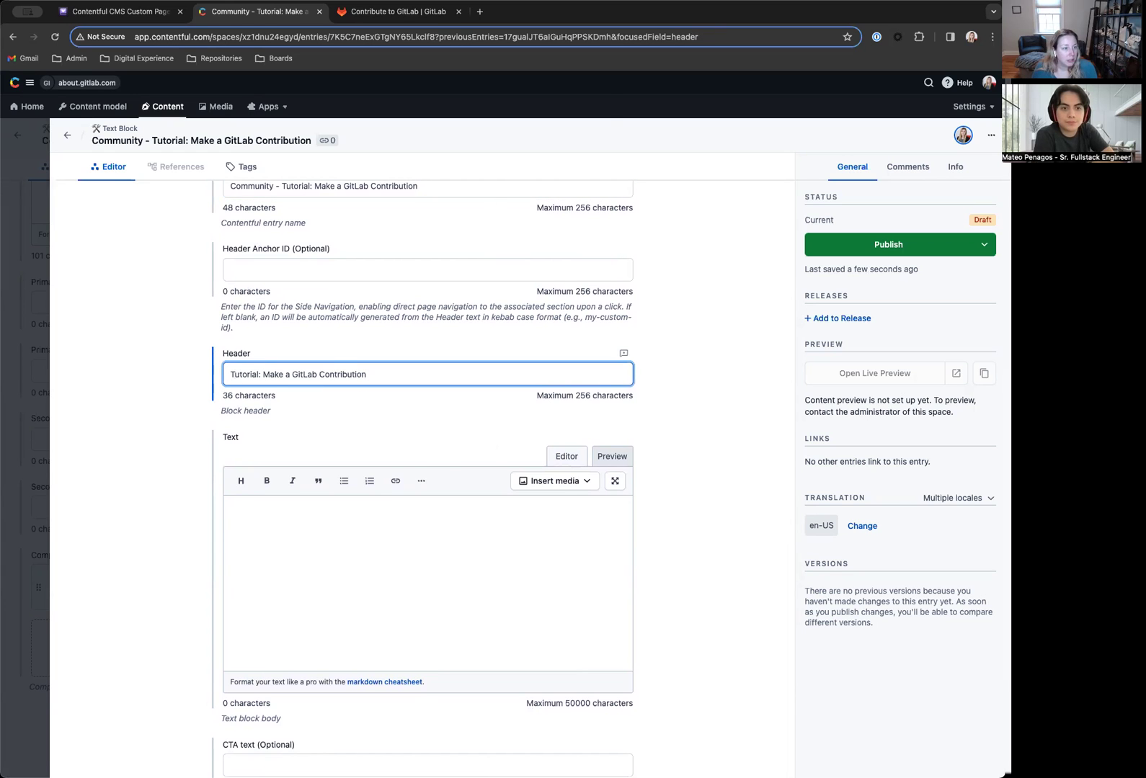
left_click(397, 11)
scroll(215, 274, "down", 1)
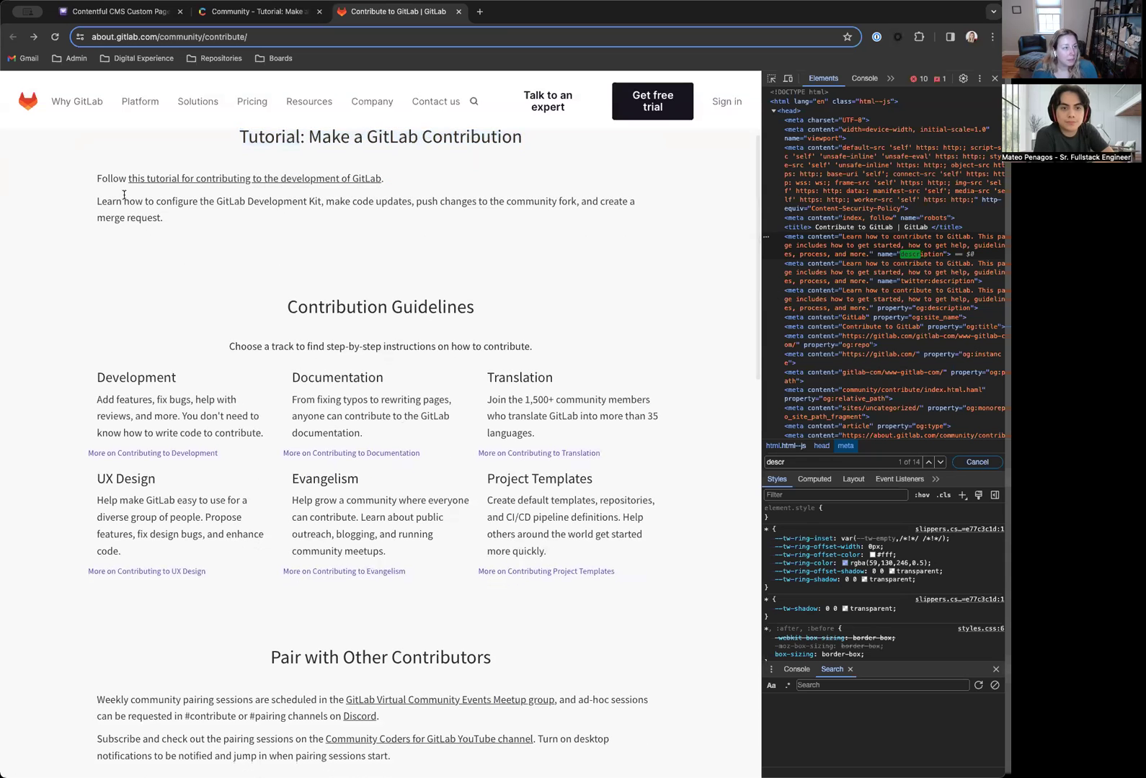
left_click_drag(96, 175, 167, 221)
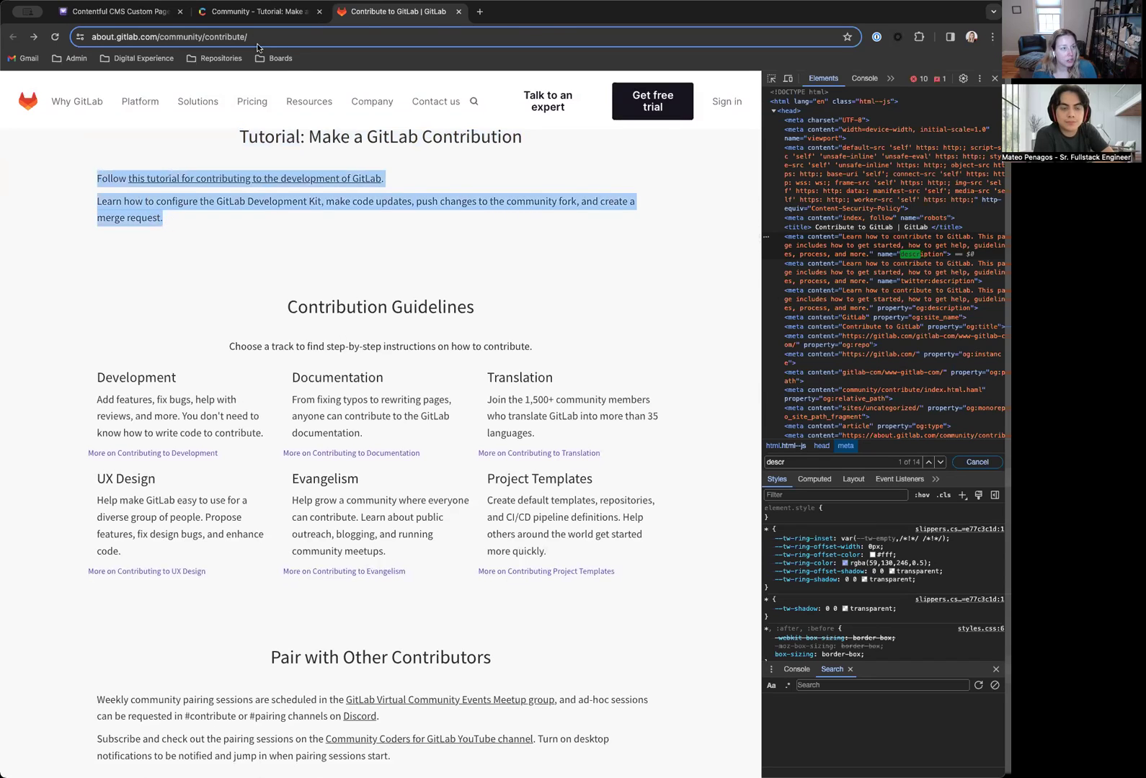
left_click(257, 12)
left_click(299, 505)
key("ctrl+v")
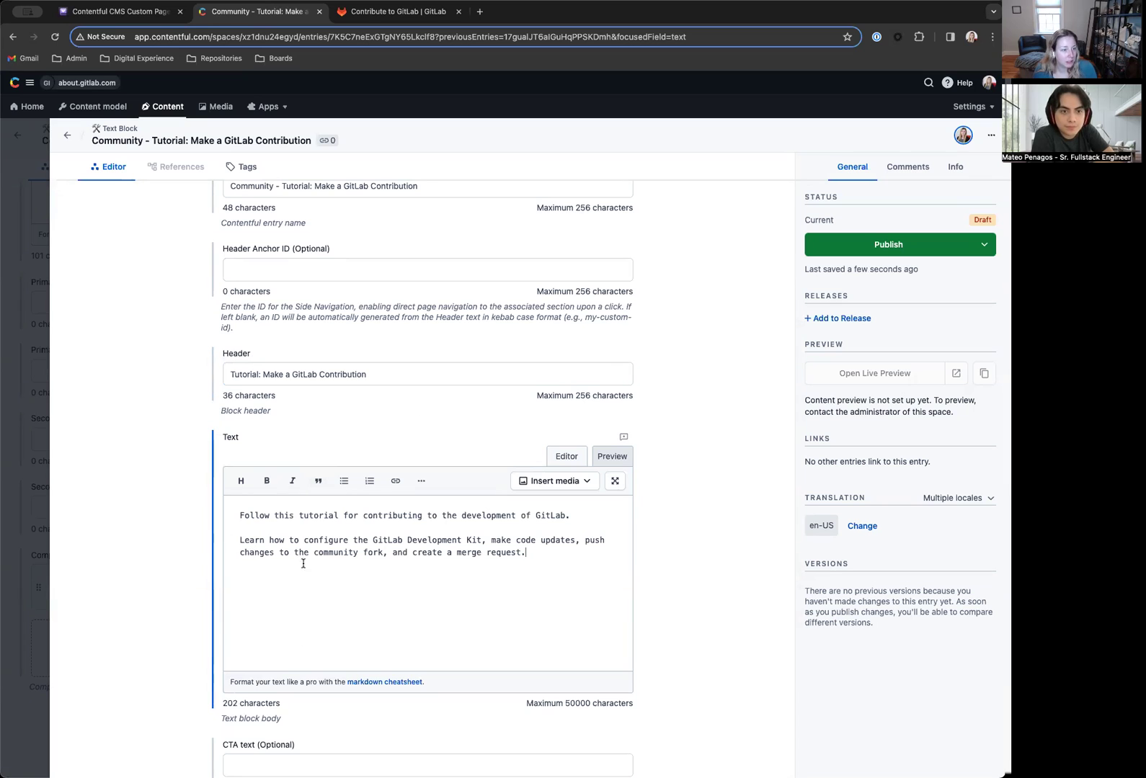
Turn the tutorial mention into a markdown link to the first-contribution tutorial URL.
left_click(399, 11)
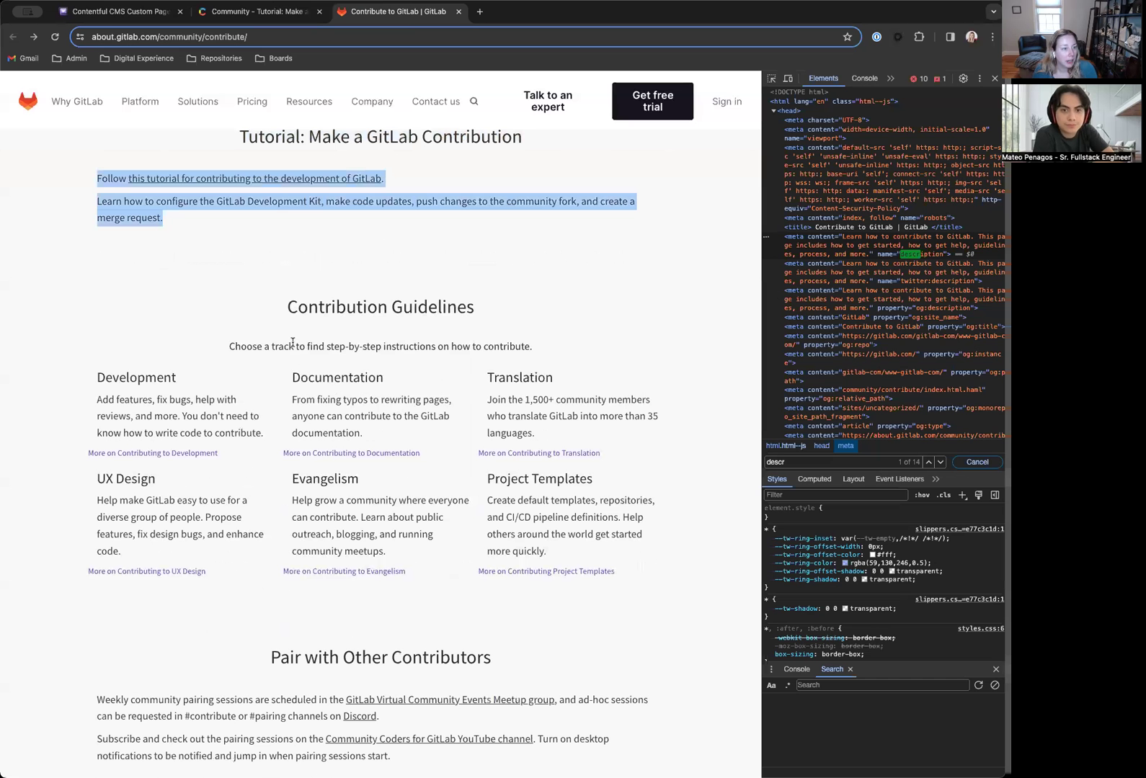
left_click(265, 233)
right_click(245, 182)
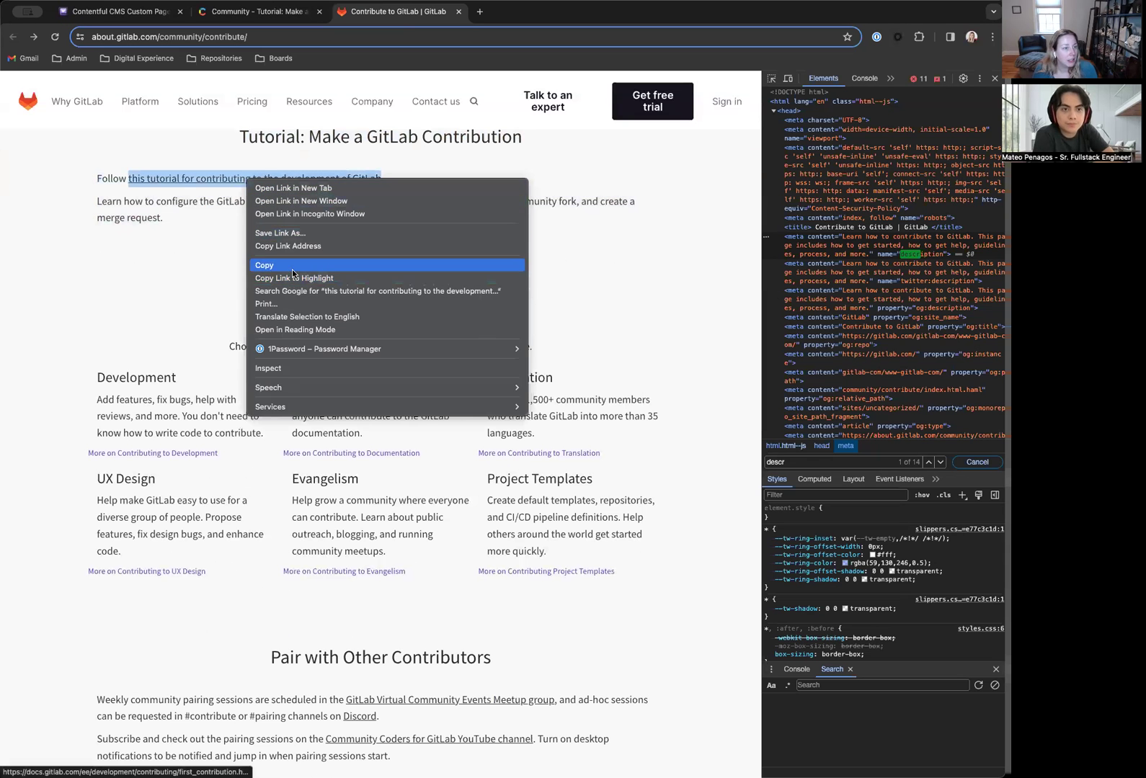
left_click(292, 246)
left_click(261, 14)
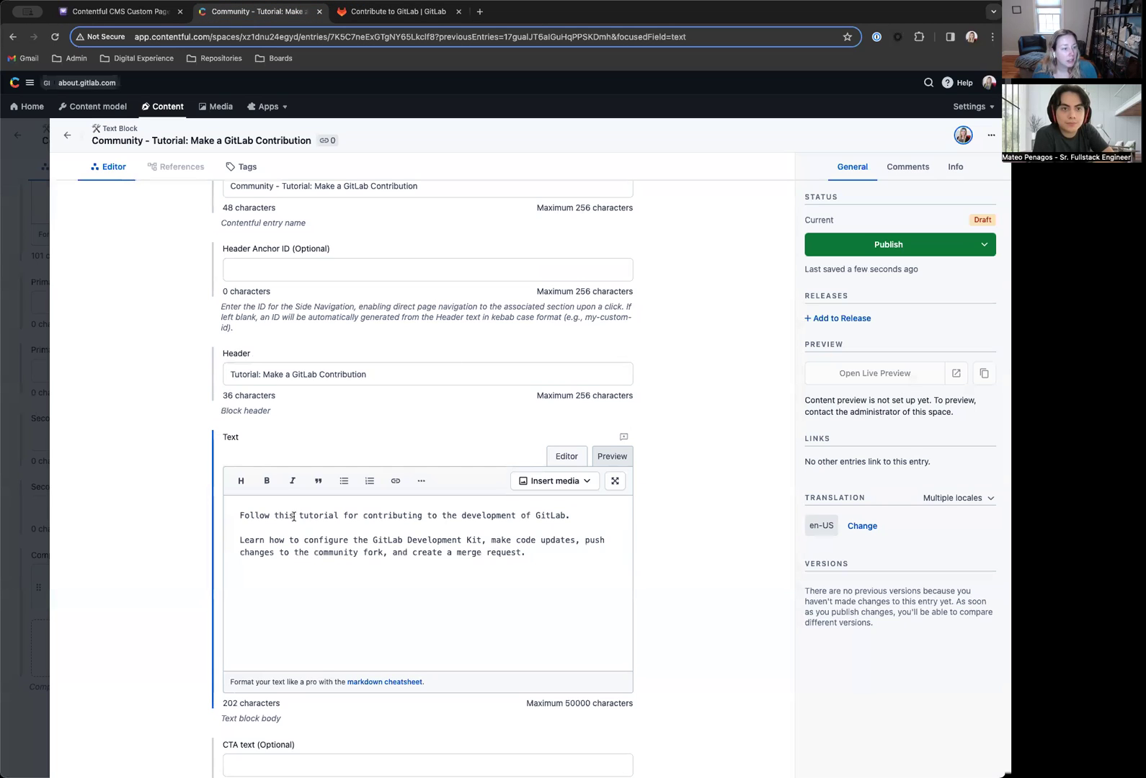
type("[")
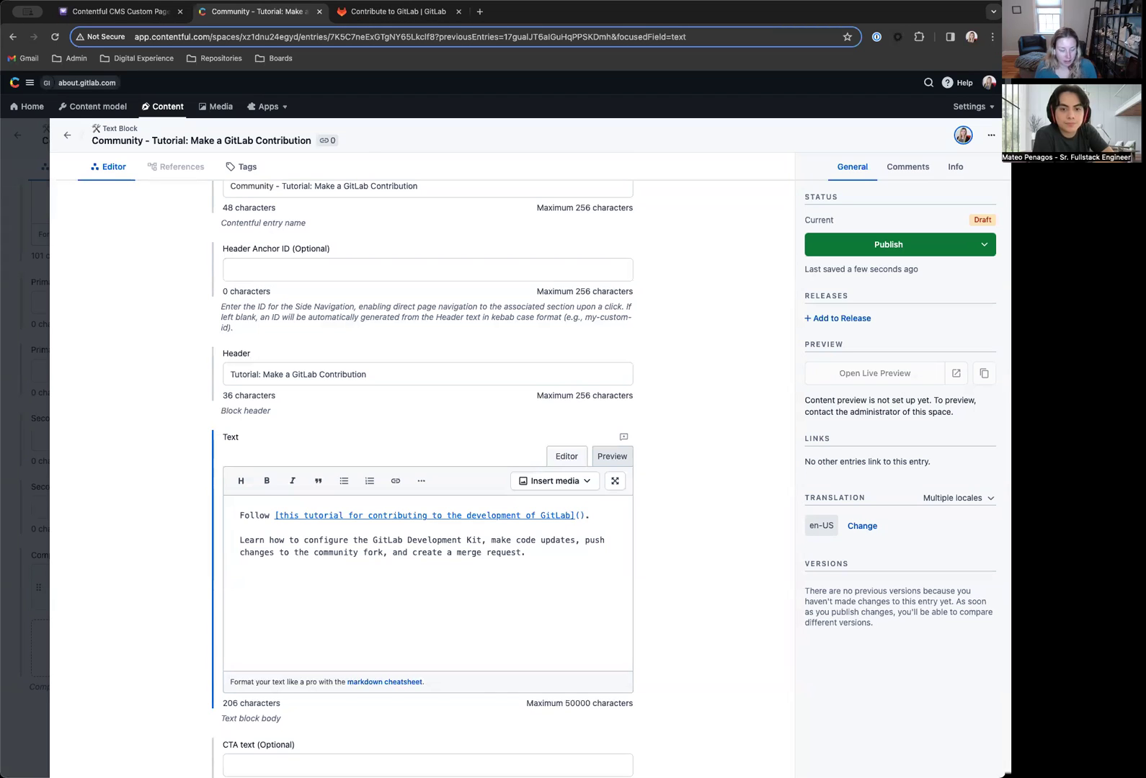
key("super+v")
Review the completed Text Block fields against the live Contribute page.
scroll(568, 555, "down", 3)
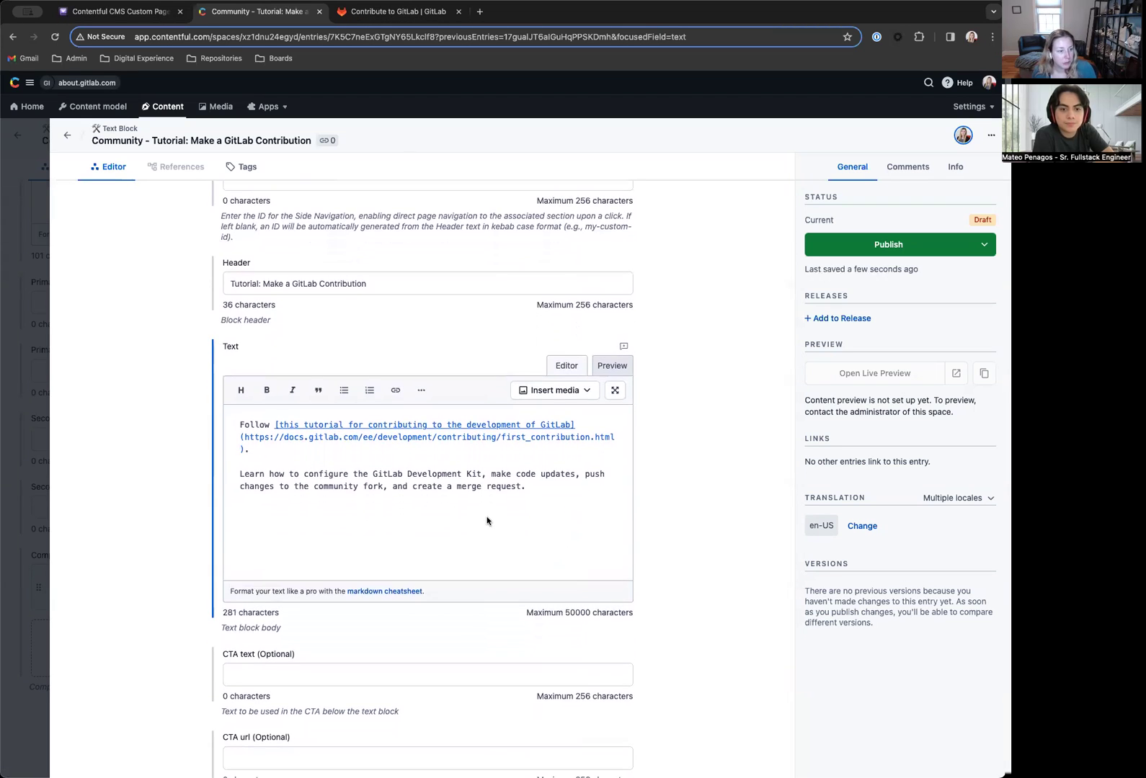
scroll(487, 520, "down", 5)
left_click(370, 8)
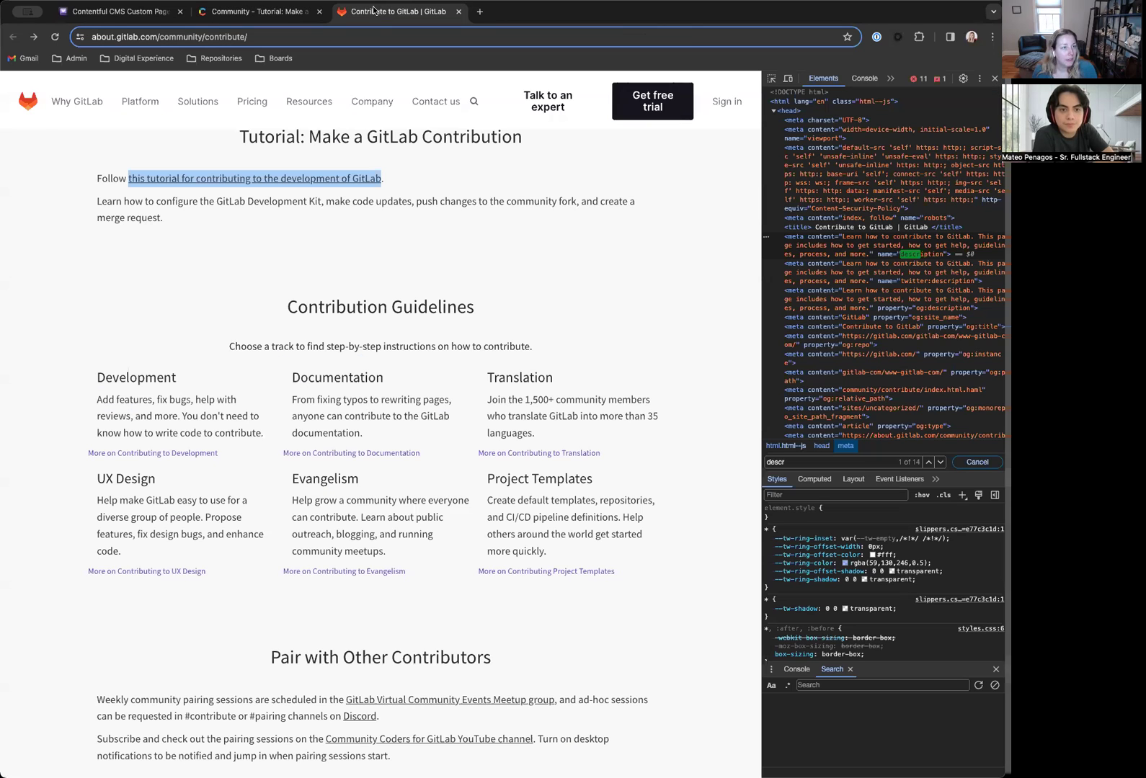
left_click(252, 11)
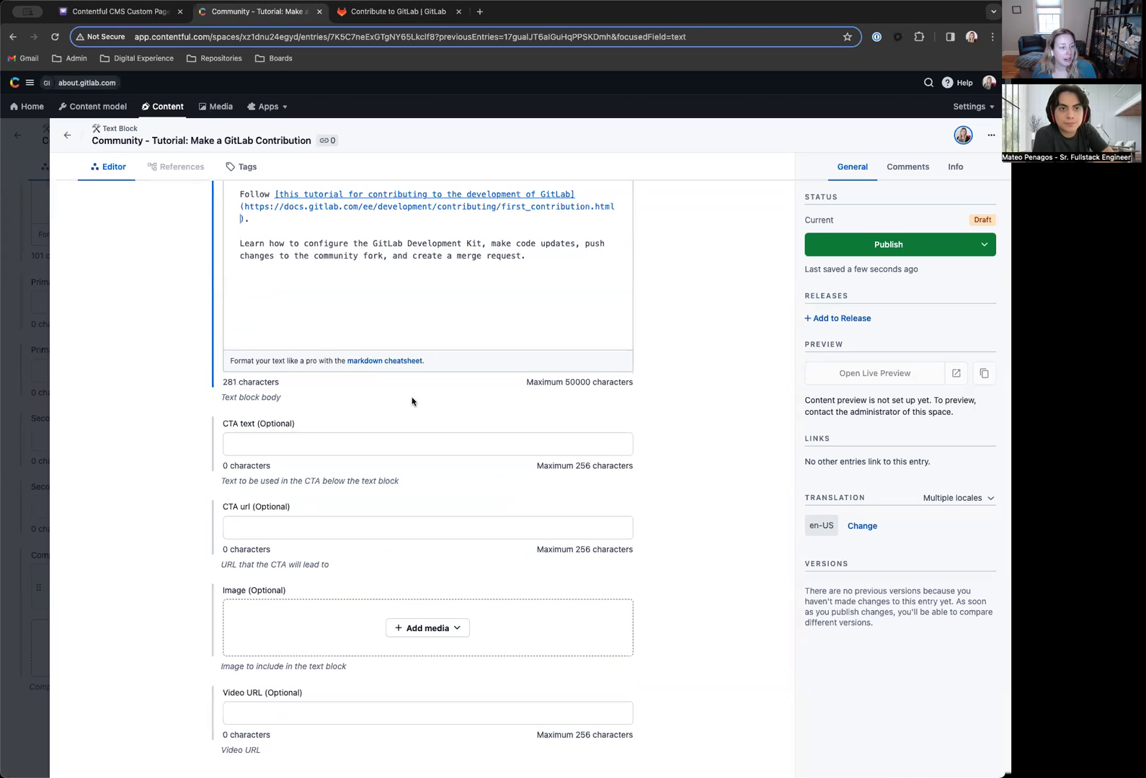
scroll(414, 418, "down", 2)
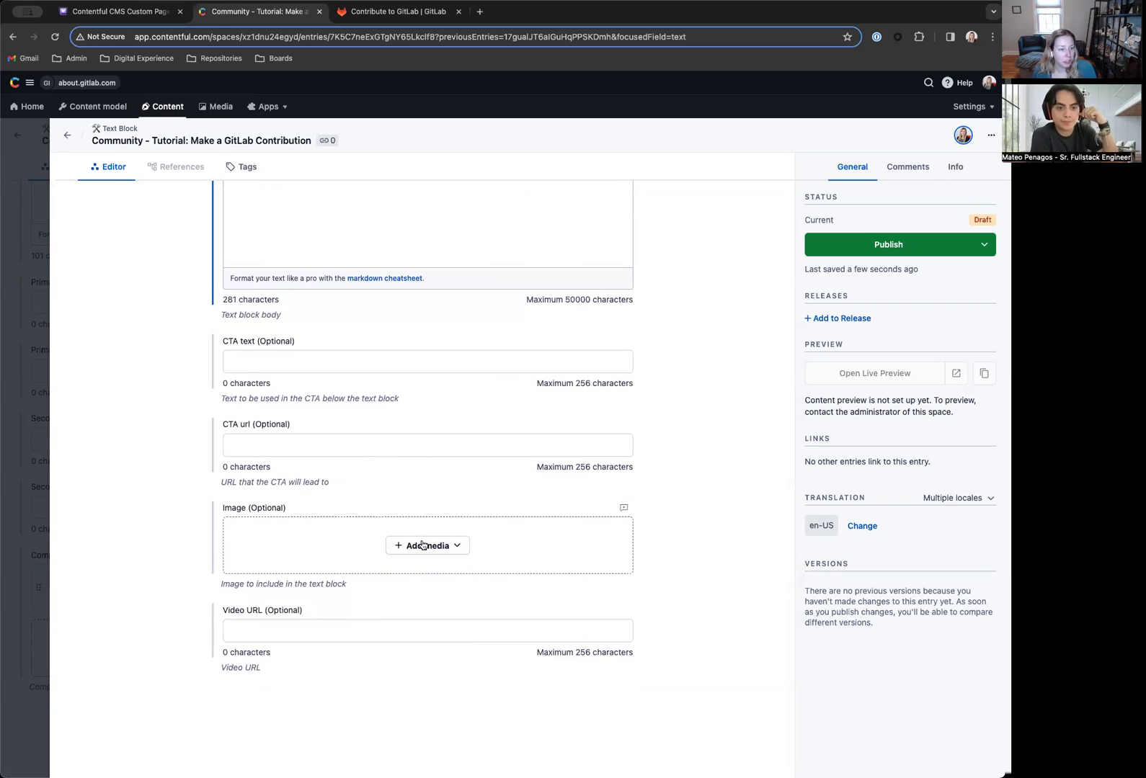
scroll(573, 542, "up", 6)
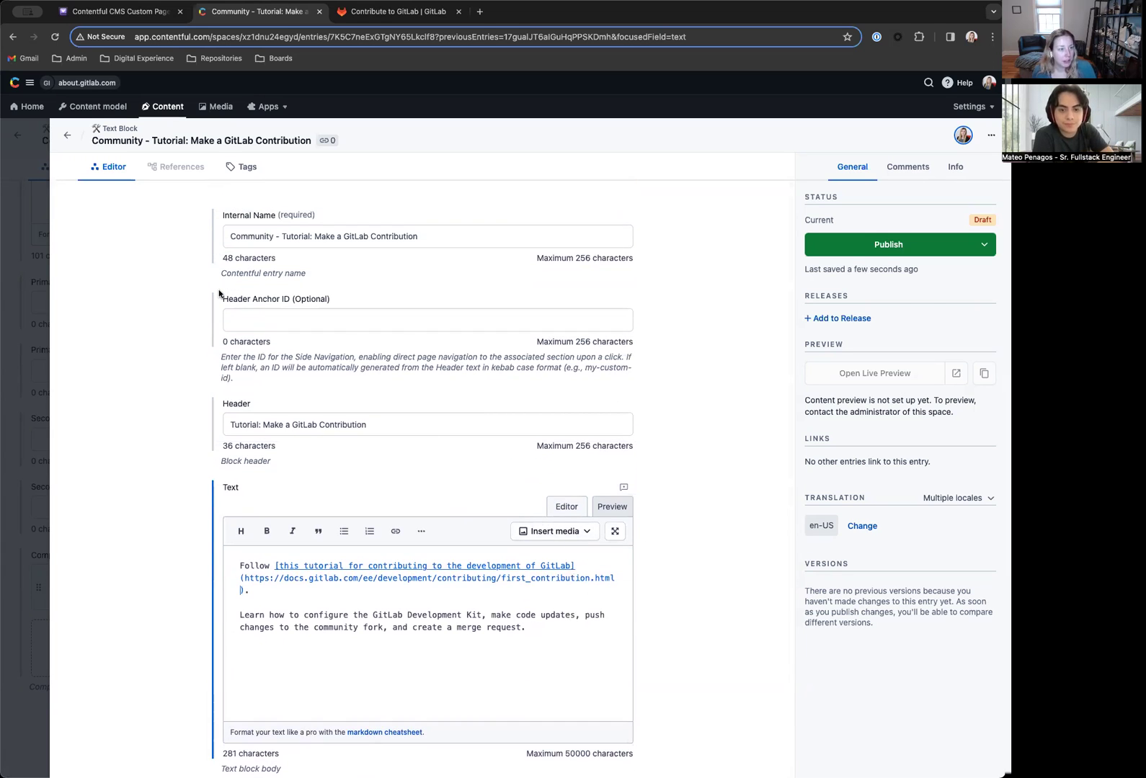
Close the Tutorial block, insert the existing 'Community - Contribution Guidelines' card block, and open it for editing.
left_click(56, 137)
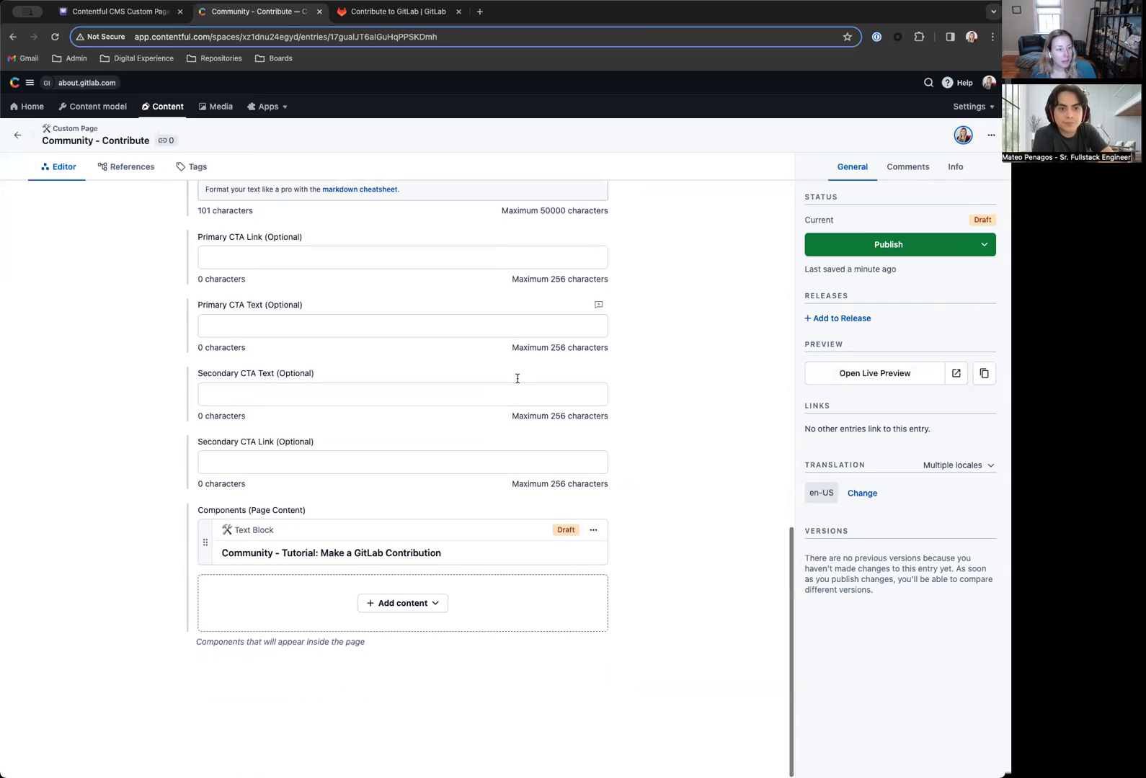
left_click(436, 606)
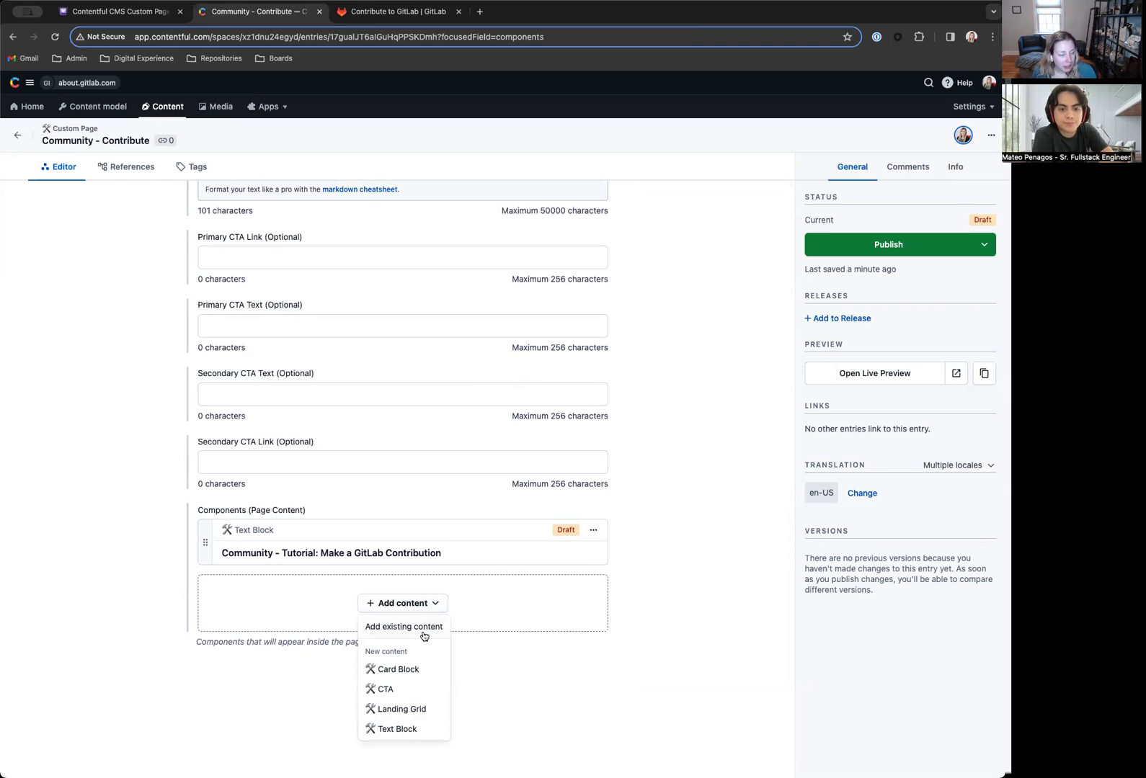
left_click(384, 627)
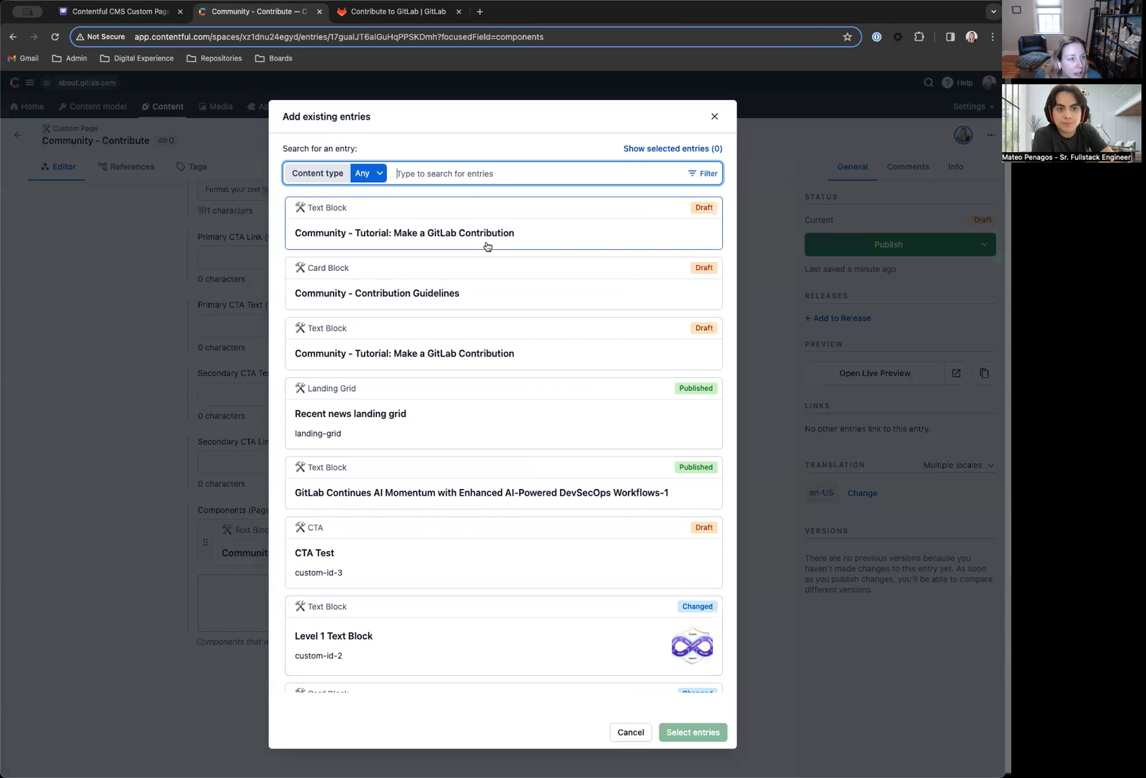
left_click(418, 12)
left_click(284, 12)
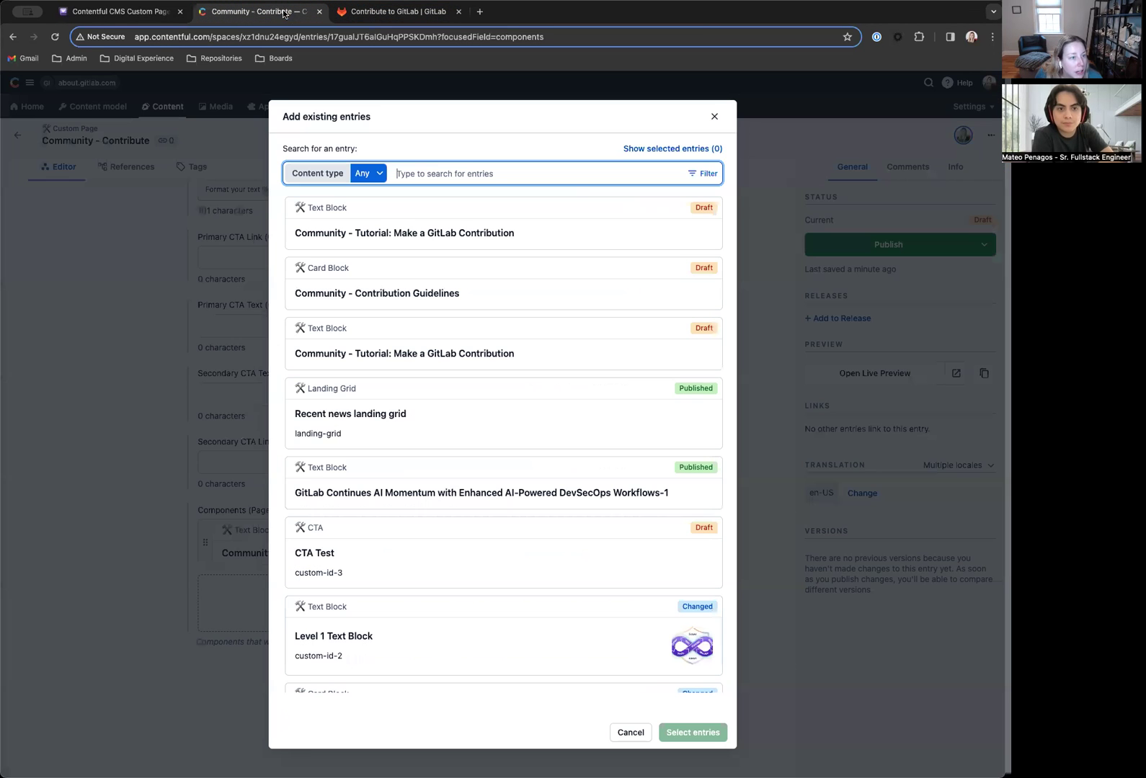
left_click(474, 291)
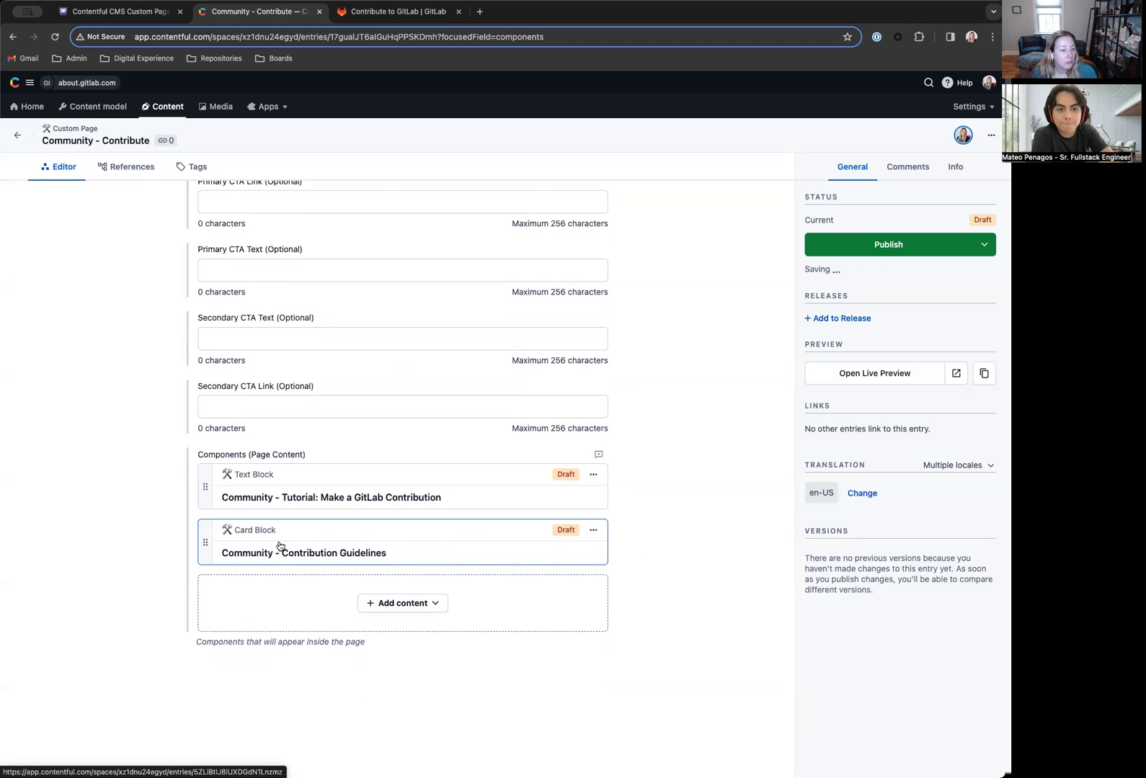
left_click(414, 609)
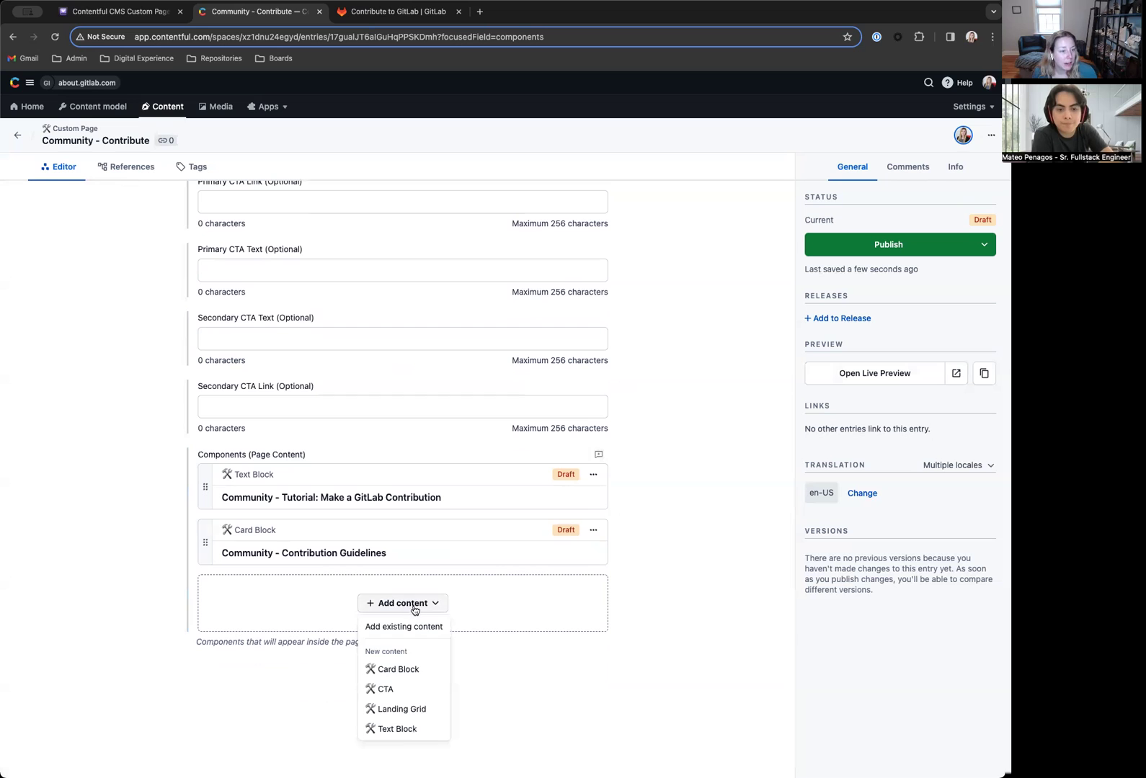
left_click(441, 552)
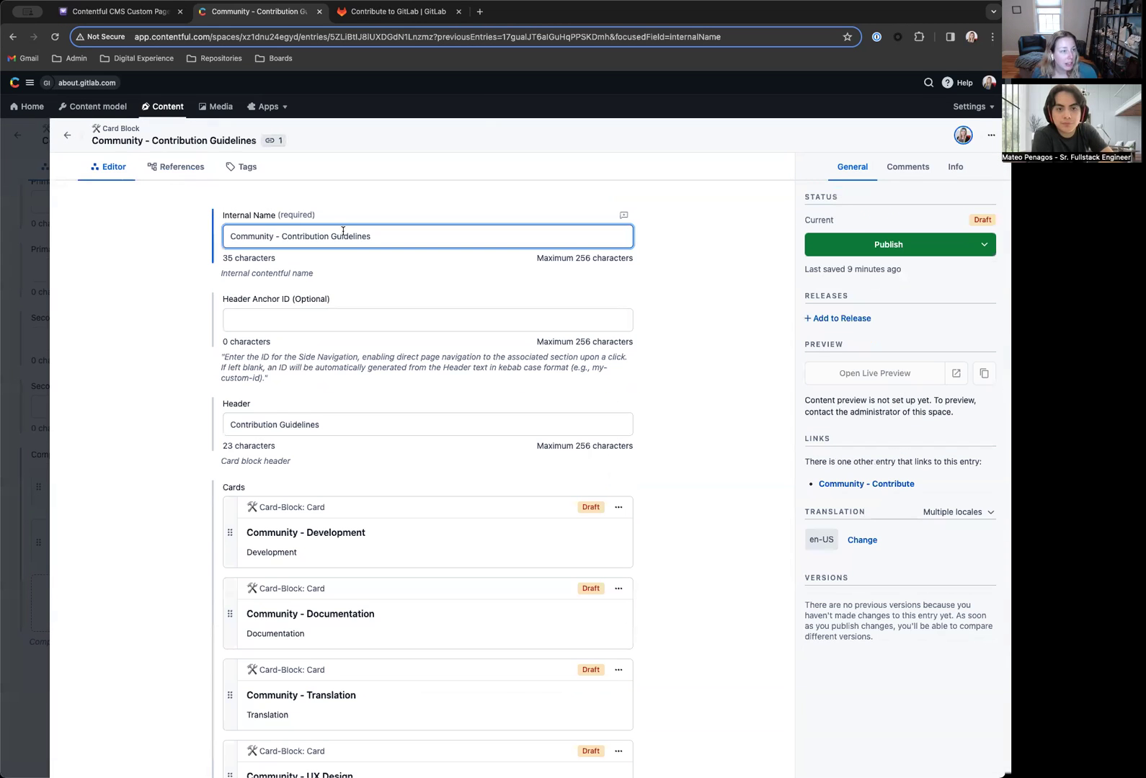
Compare the card block's header and cards with the live Contribute page.
scroll(290, 235, "down", 1)
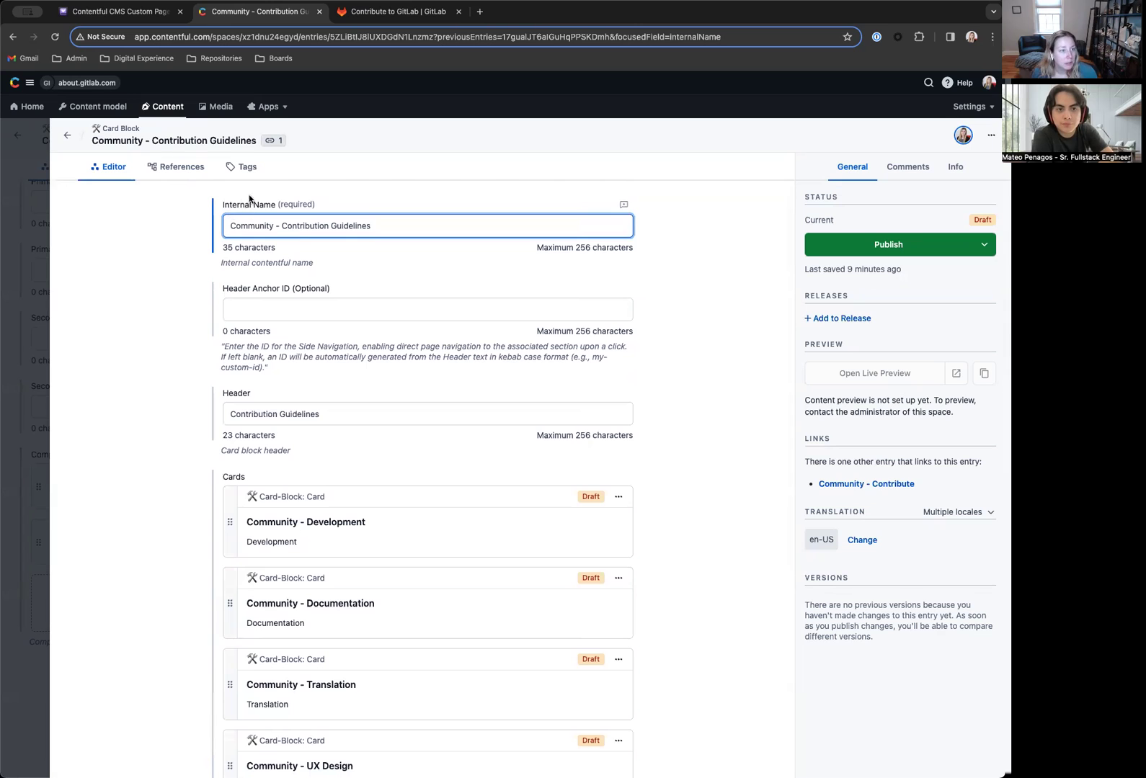
scroll(283, 235, "down", 2)
left_click(317, 353)
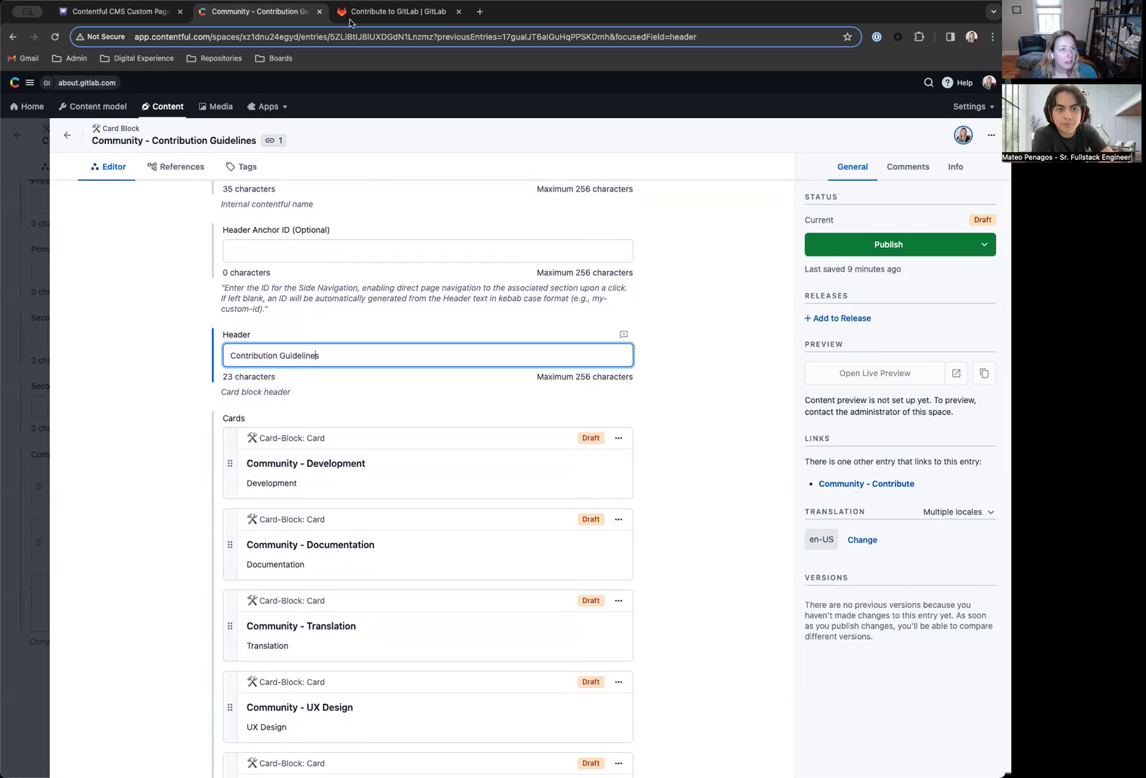
key("ctrl+Tab")
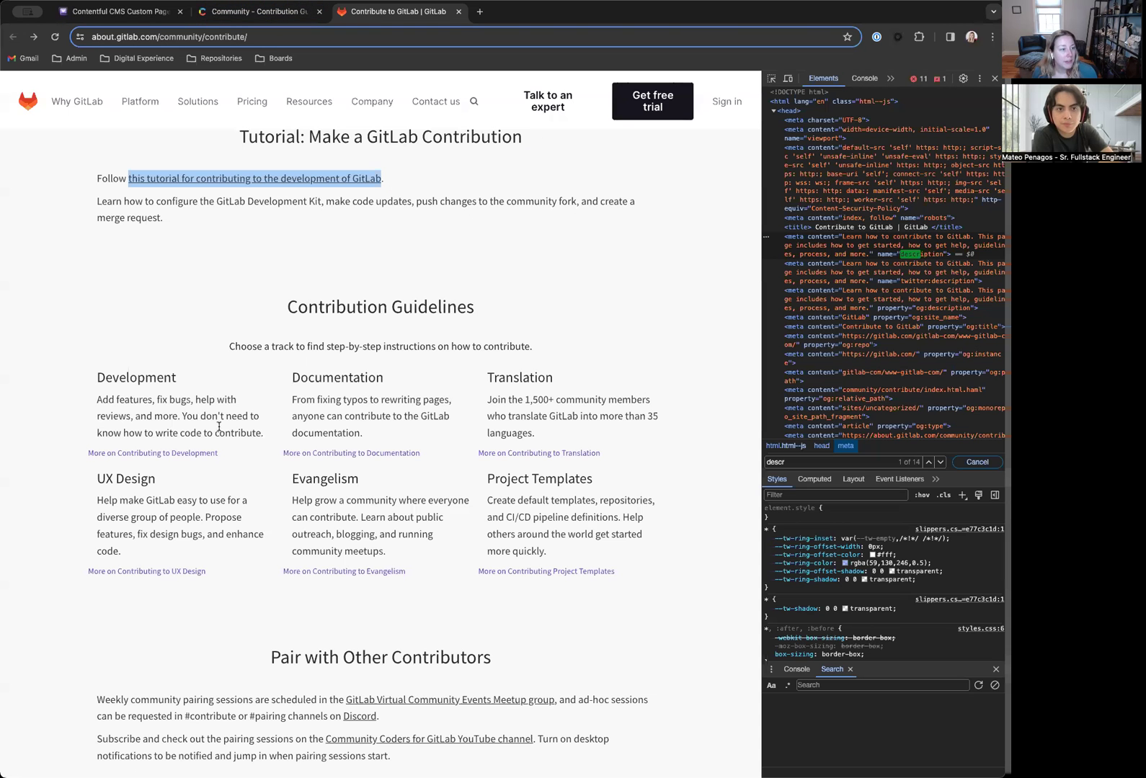
key("ctrl+shift+Tab")
scroll(451, 343, "down", 5)
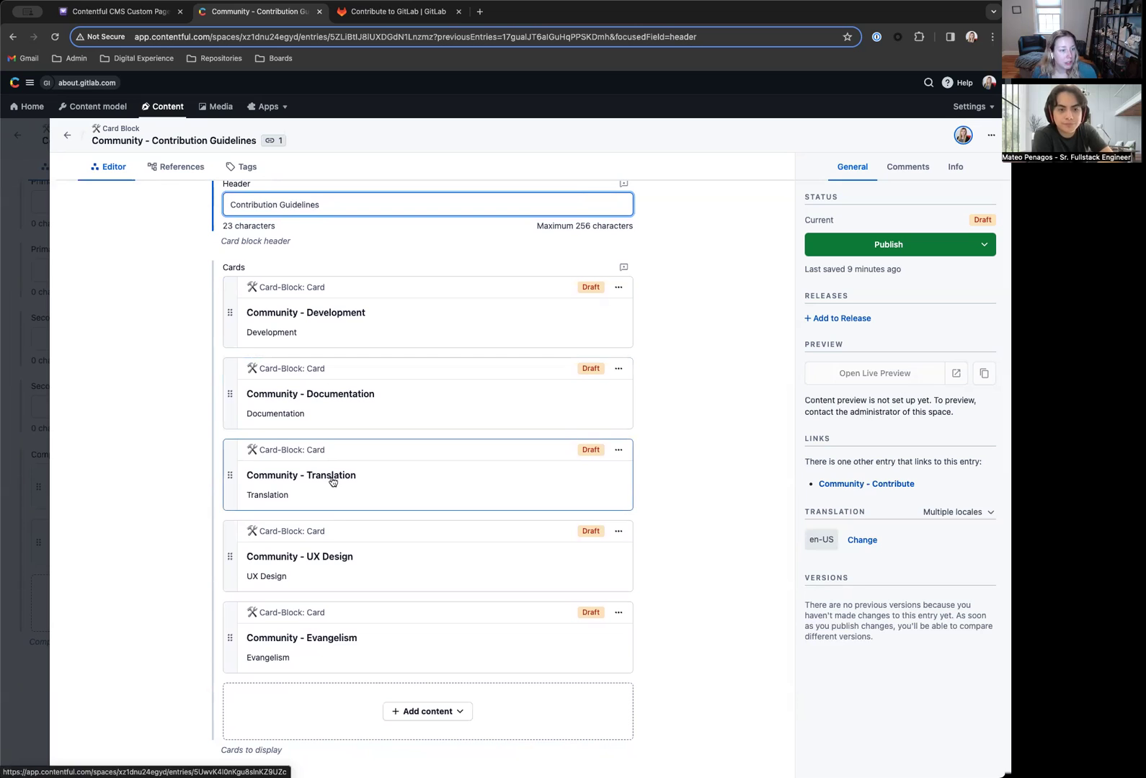
Copy the missing Project Templates heading from the live page and start adding a card under Cards.
left_click(390, 13)
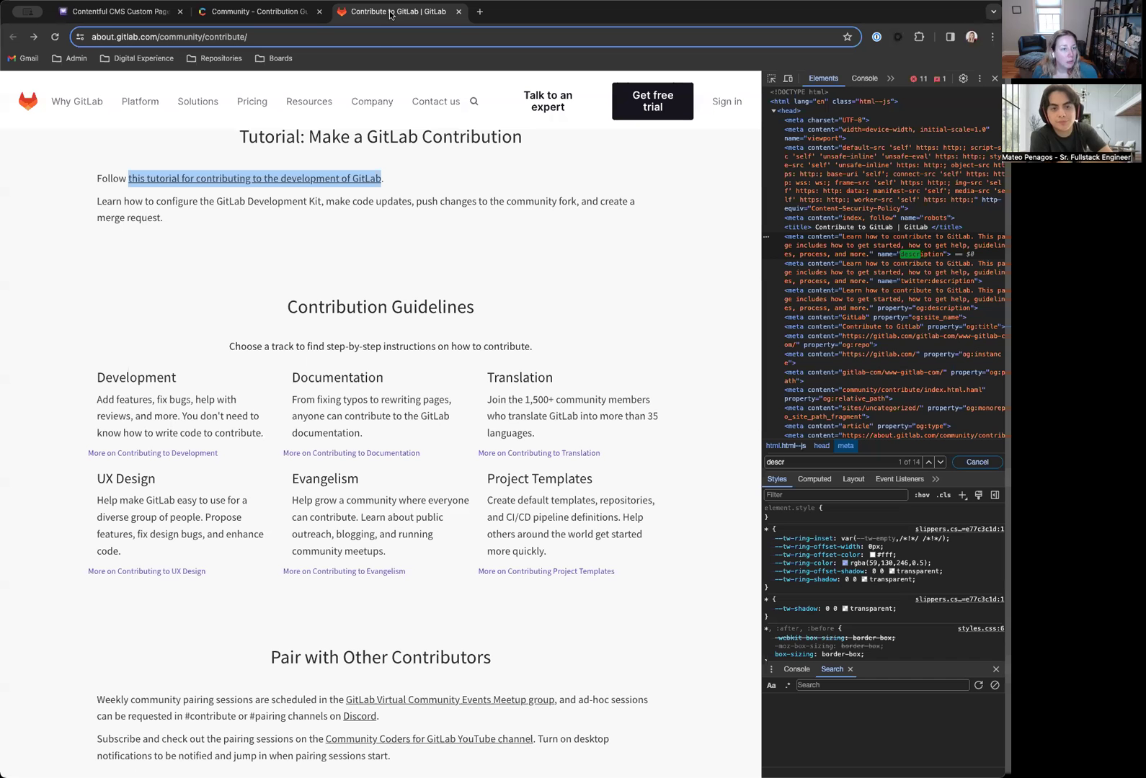
left_click(354, 411)
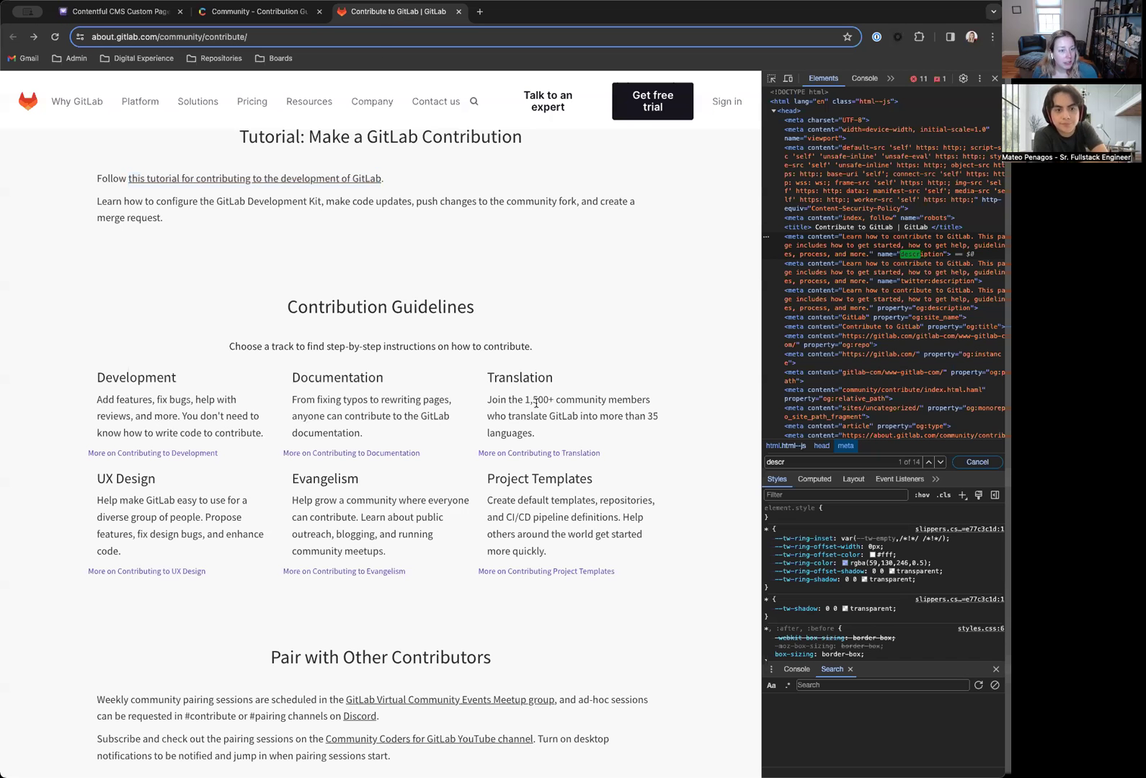
left_click_drag(489, 477, 604, 479)
left_click(582, 510)
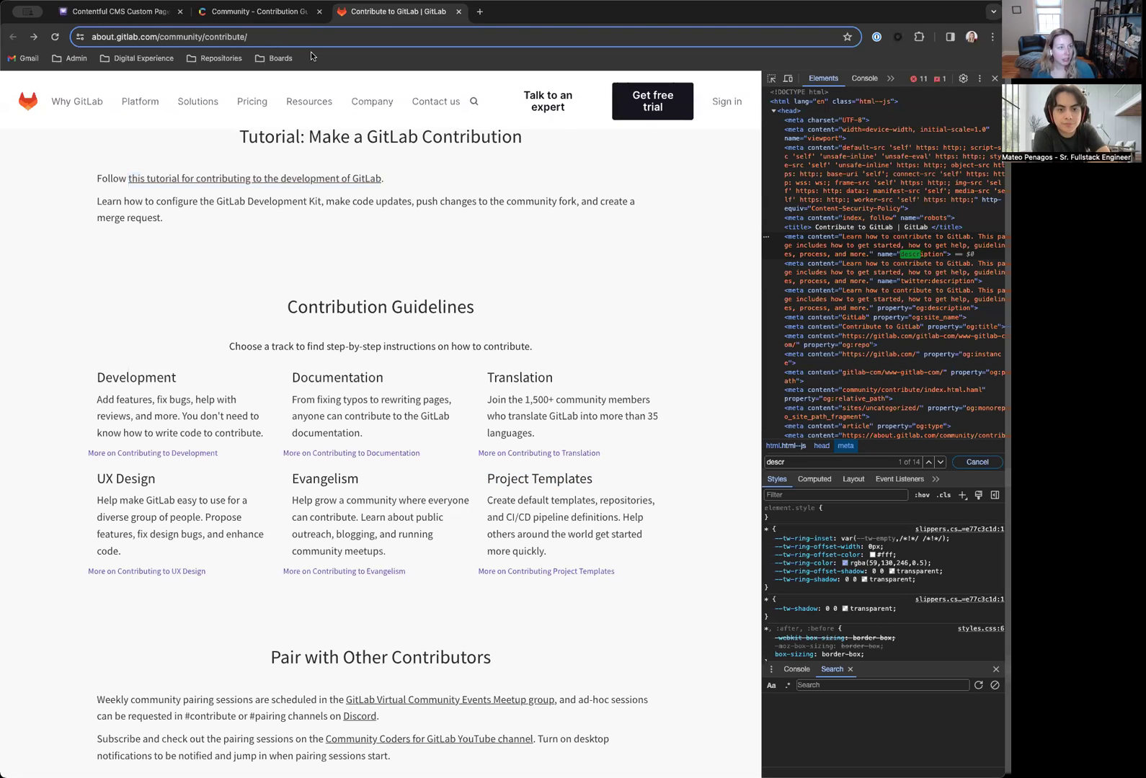
left_click(274, 11)
scroll(317, 279, "down", 1)
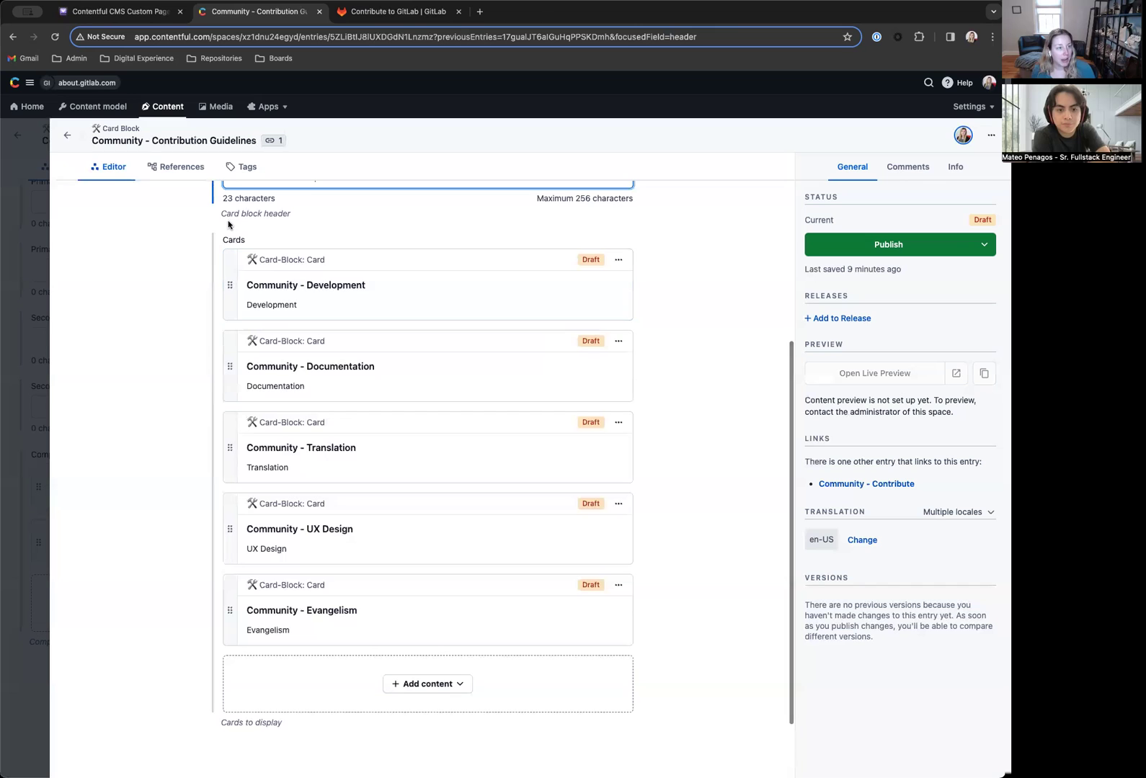
scroll(320, 645, "down", 2)
left_click(426, 605)
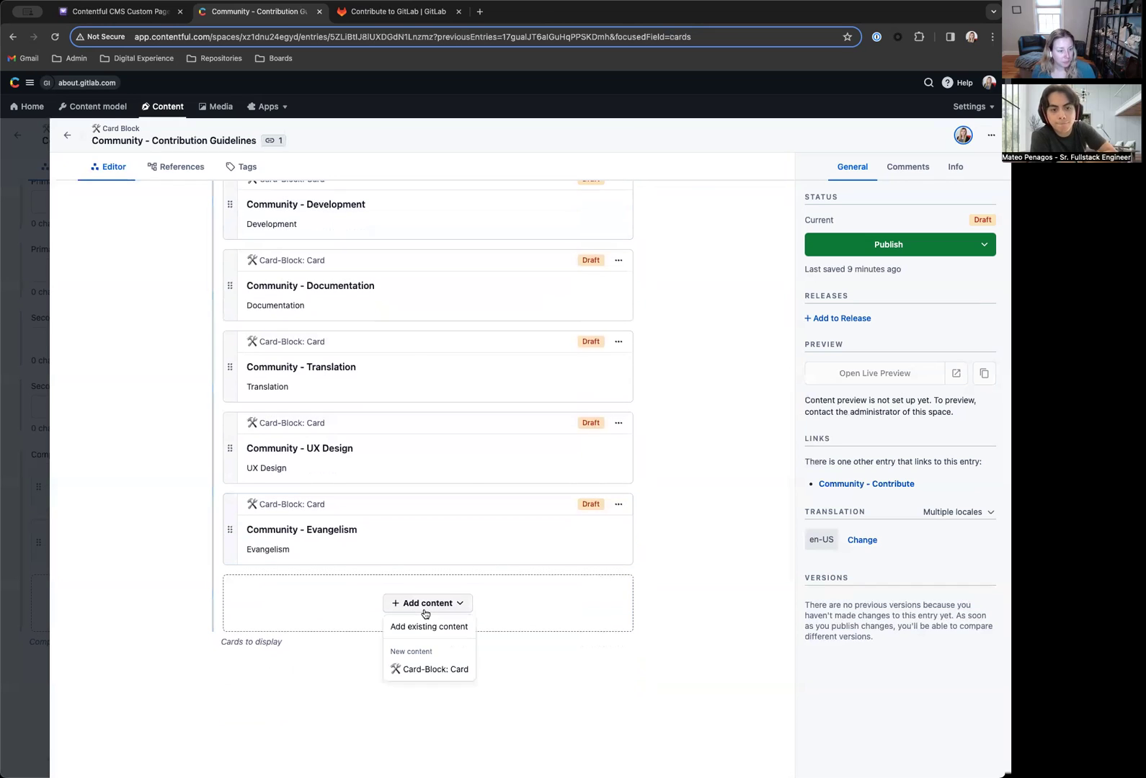
Create a new card with internal name 'Community - Project Templates'.
left_click(402, 664)
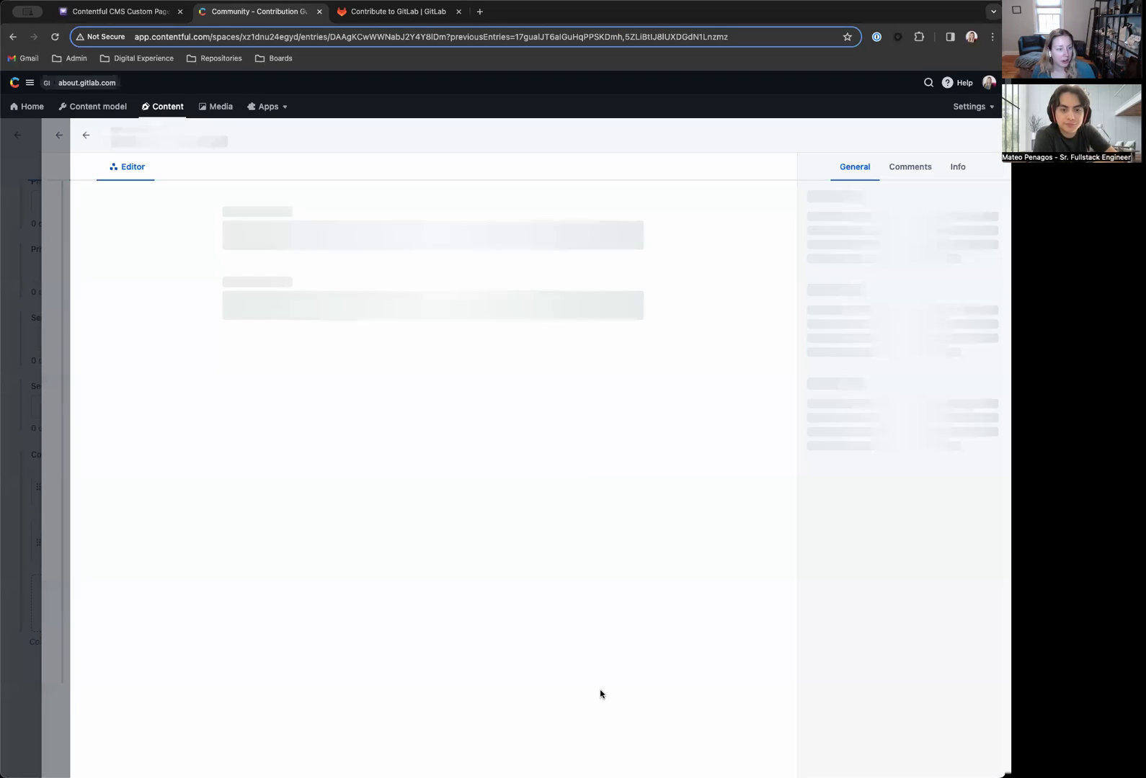
type("C")
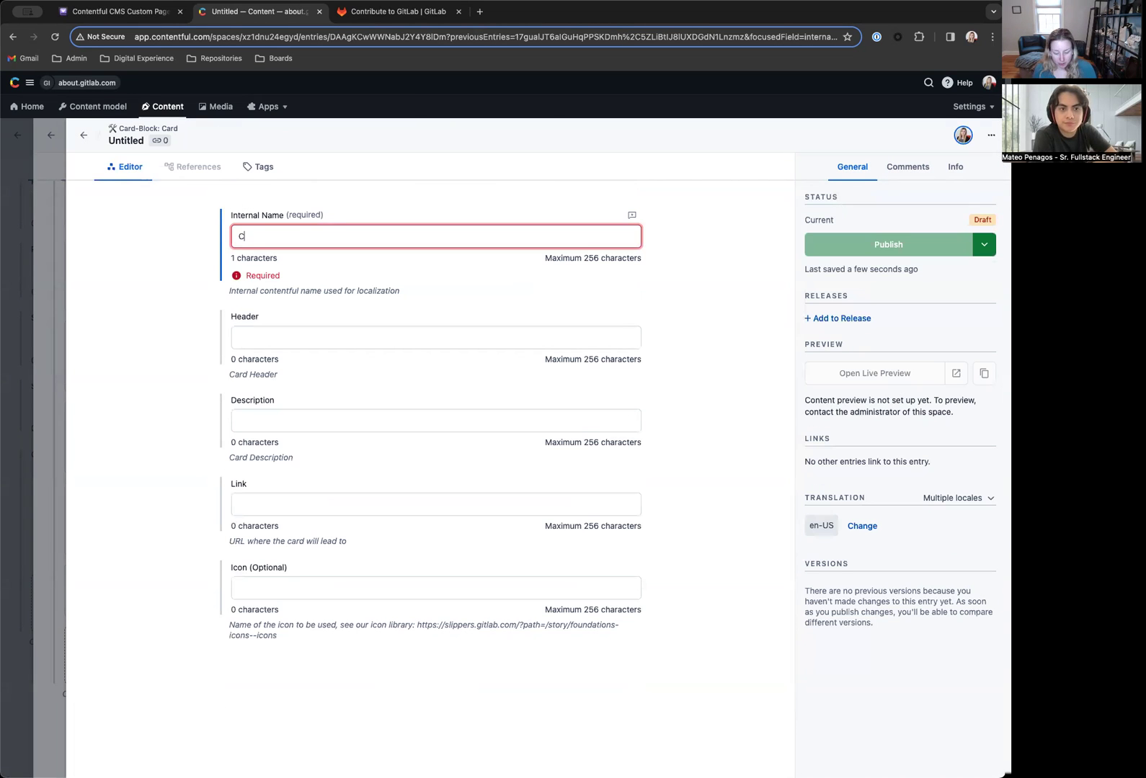
type("ommui")
key("BackSpace")
type("t")
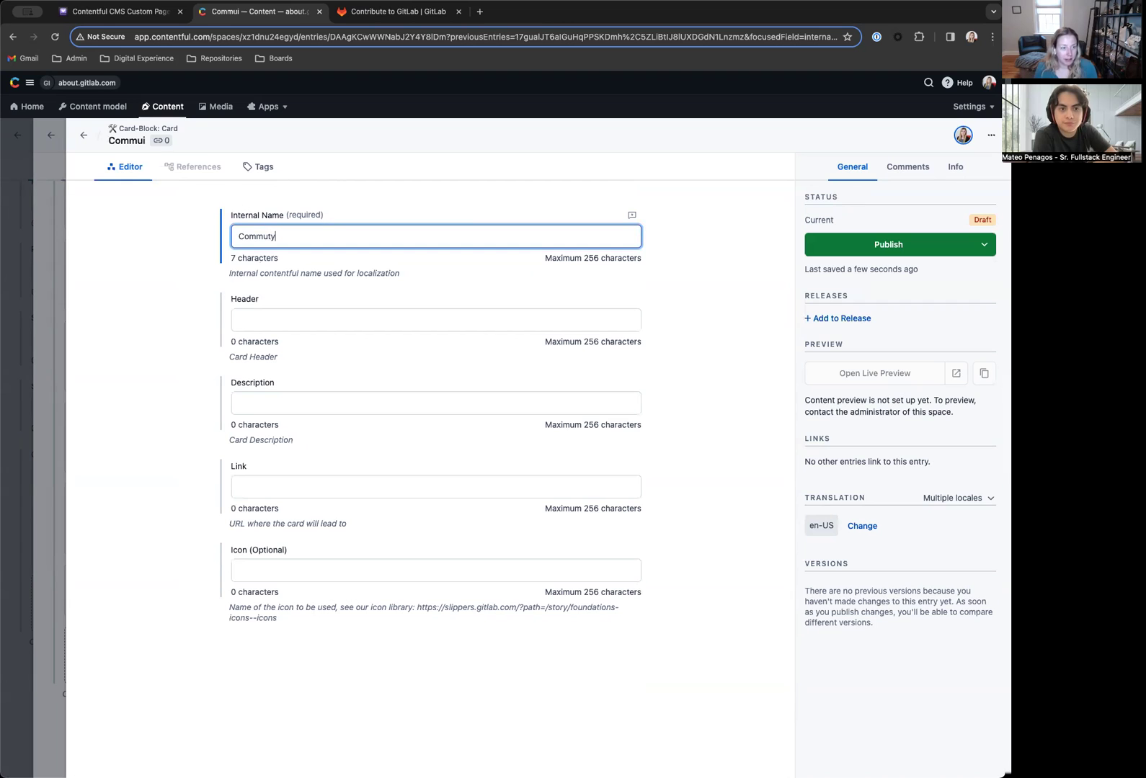
key("BackSpace")
type("nity -")
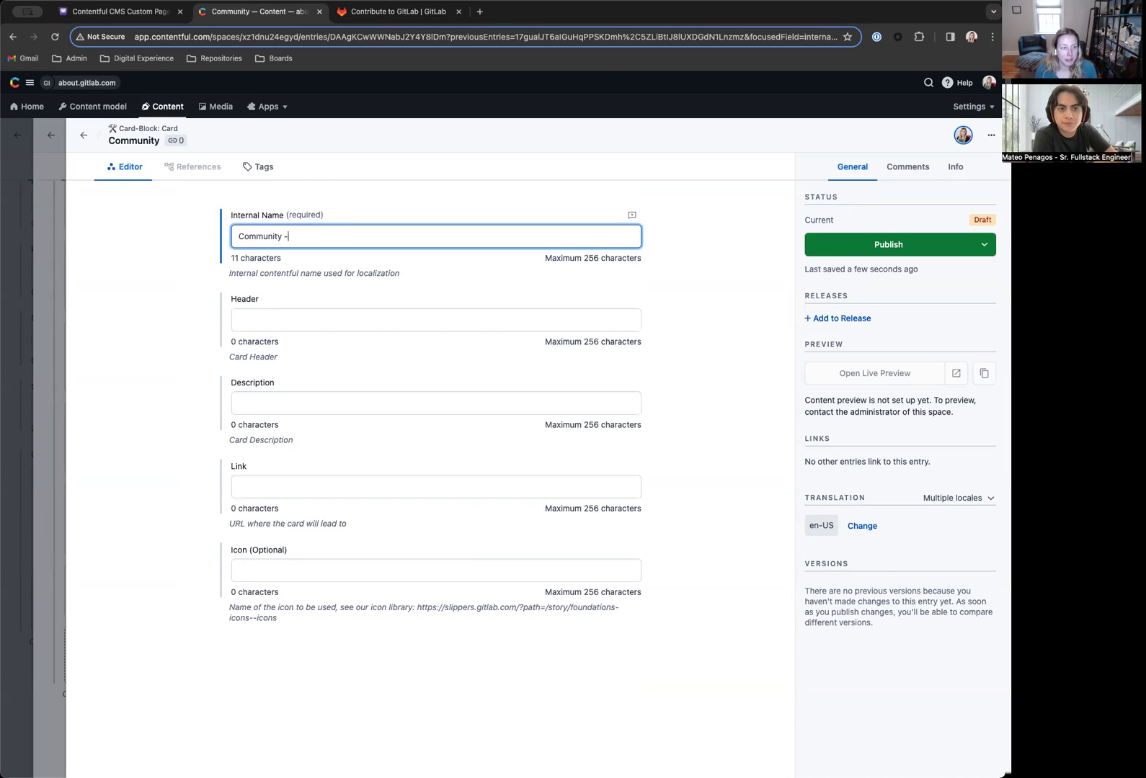
left_click(401, 24)
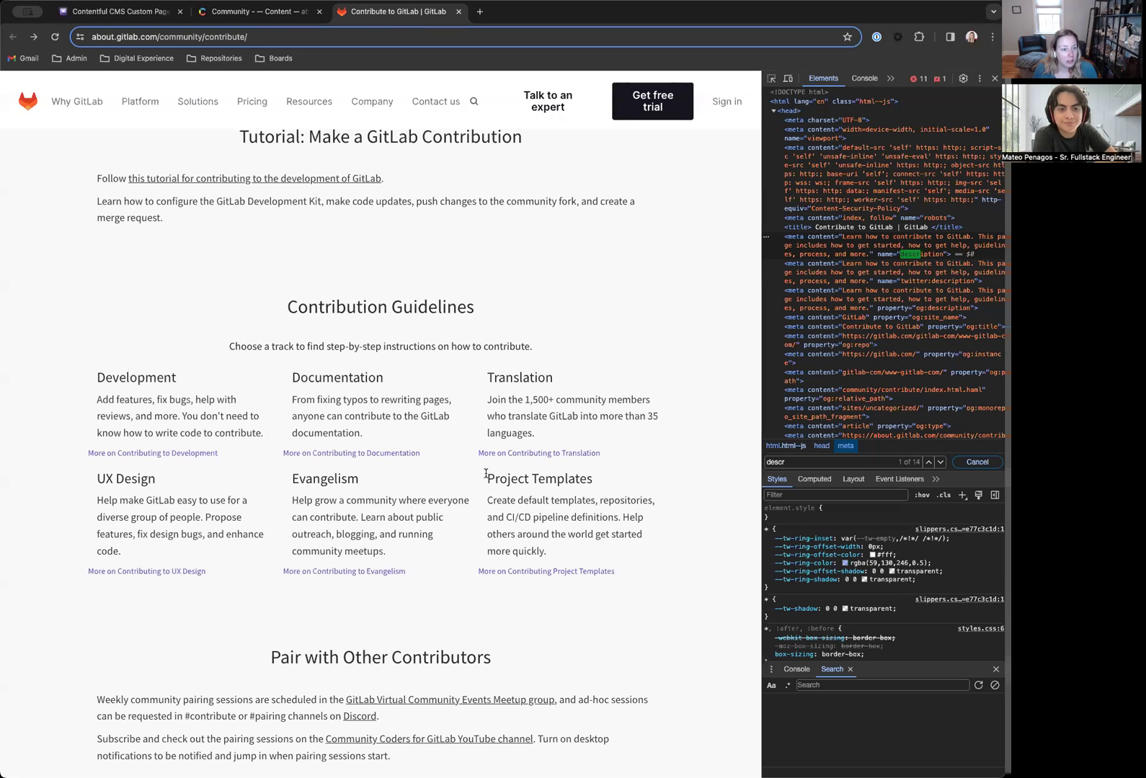
left_click_drag(486, 477, 596, 482)
key("ctrl+c")
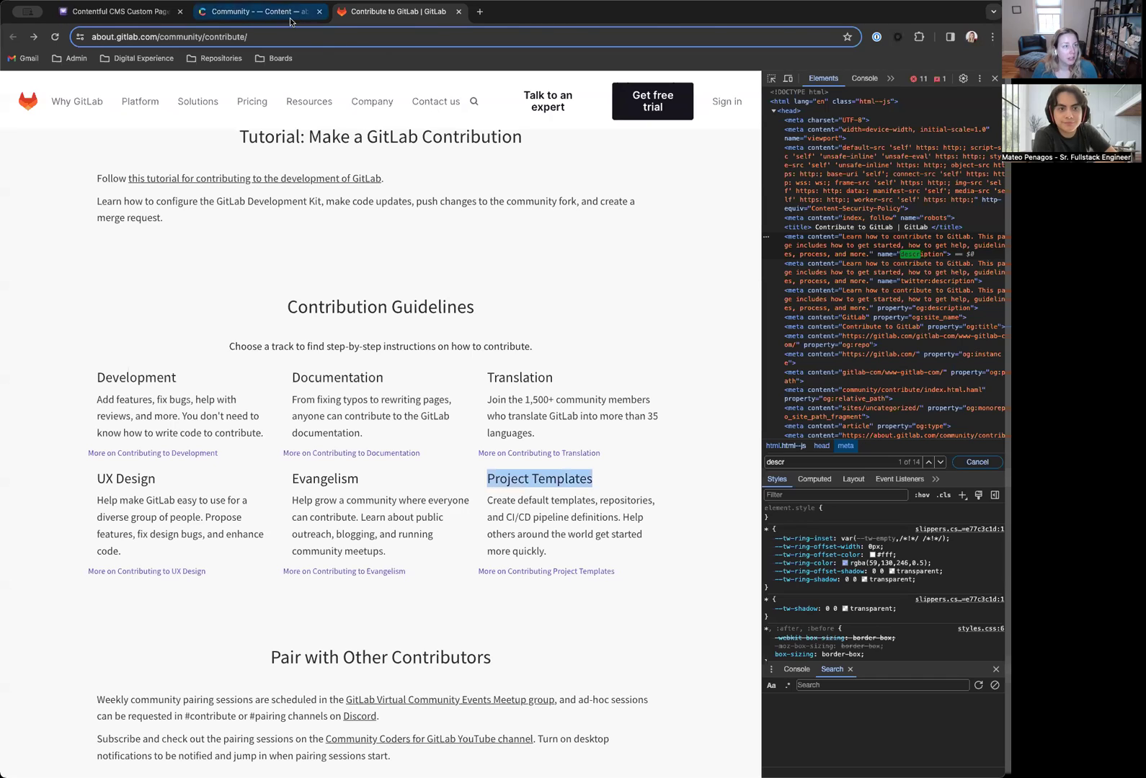
left_click(259, 12)
key("ctrl+v")
Give the card the header 'Project Templates' and paste its description from the live page.
left_click(346, 321)
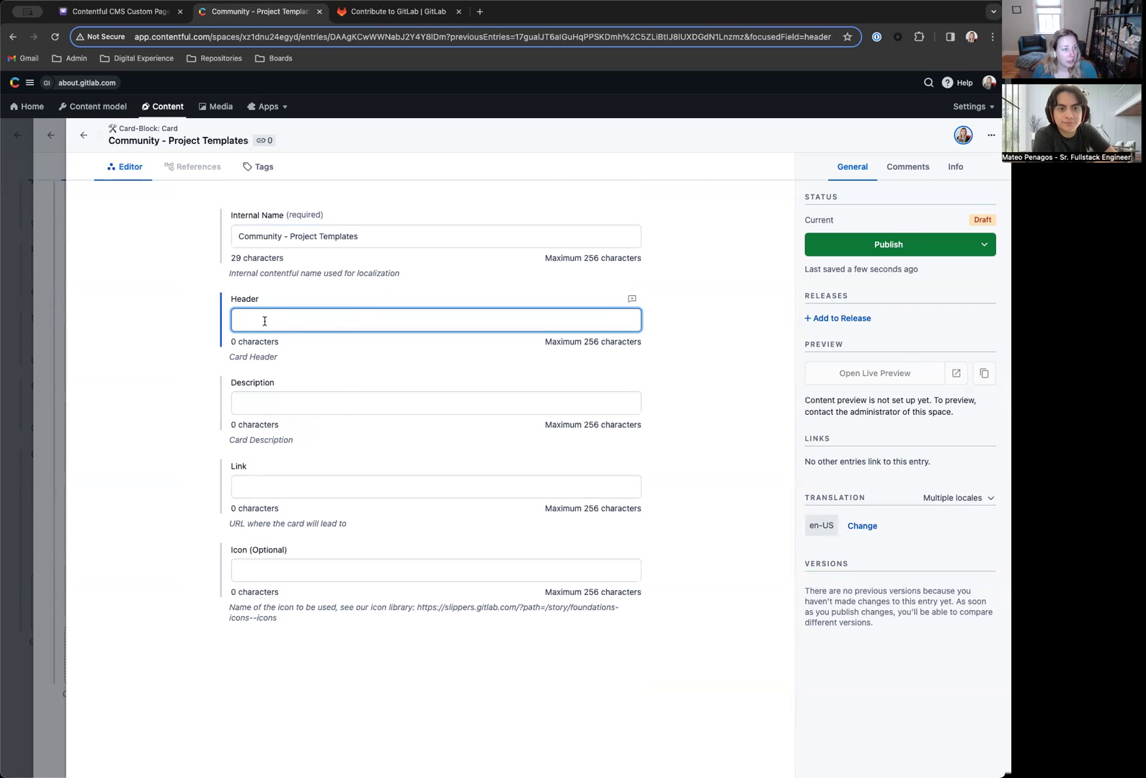
key("ctrl+v")
left_click(398, 11)
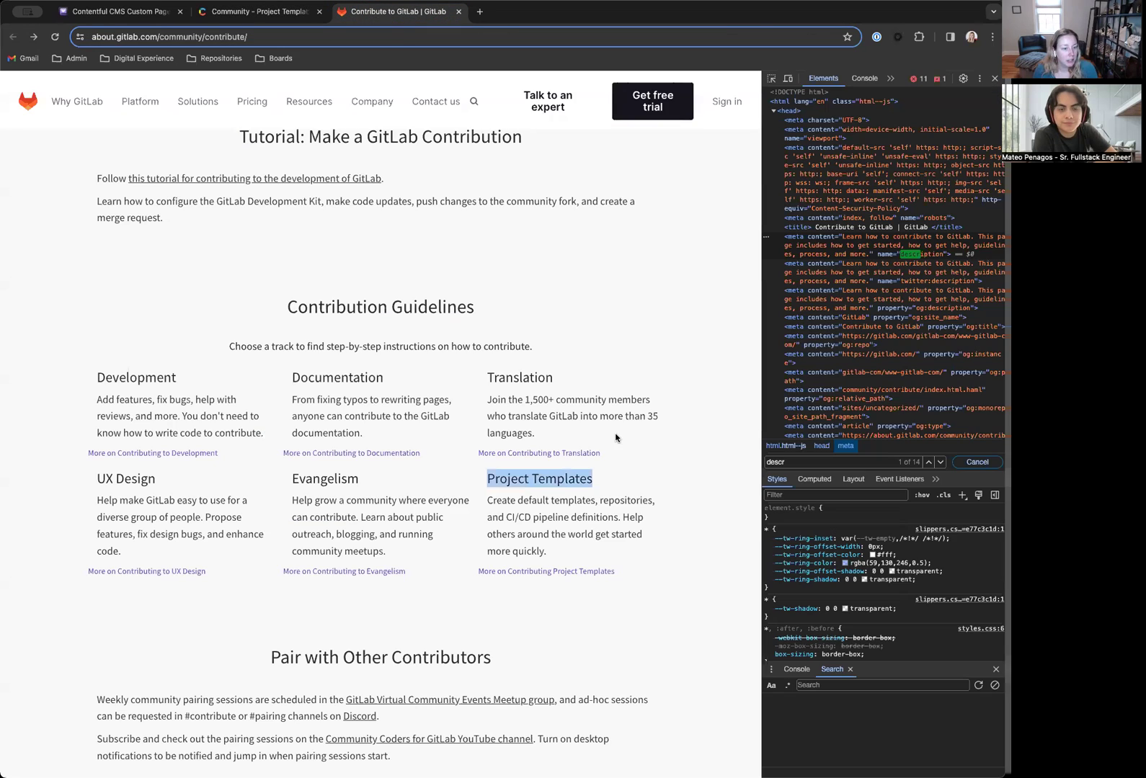
left_click_drag(487, 500, 572, 565)
key("ctrl+c")
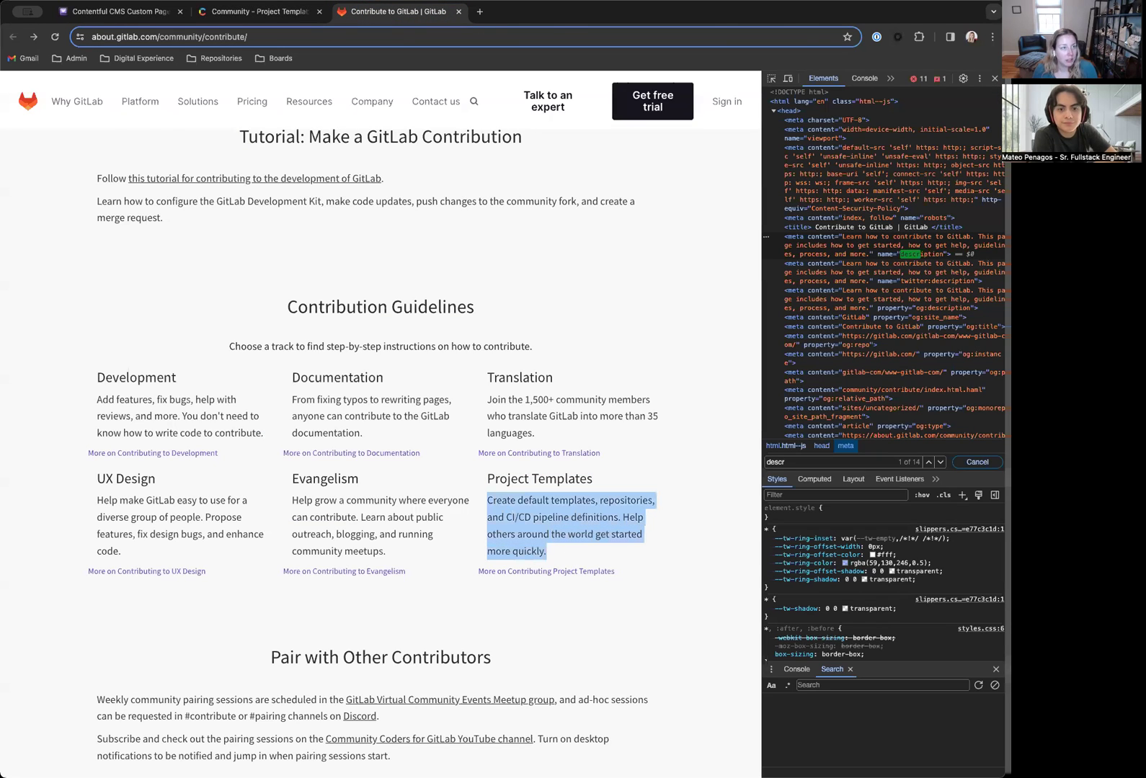
left_click(289, 14)
left_click(403, 398)
key("ctrl+v")
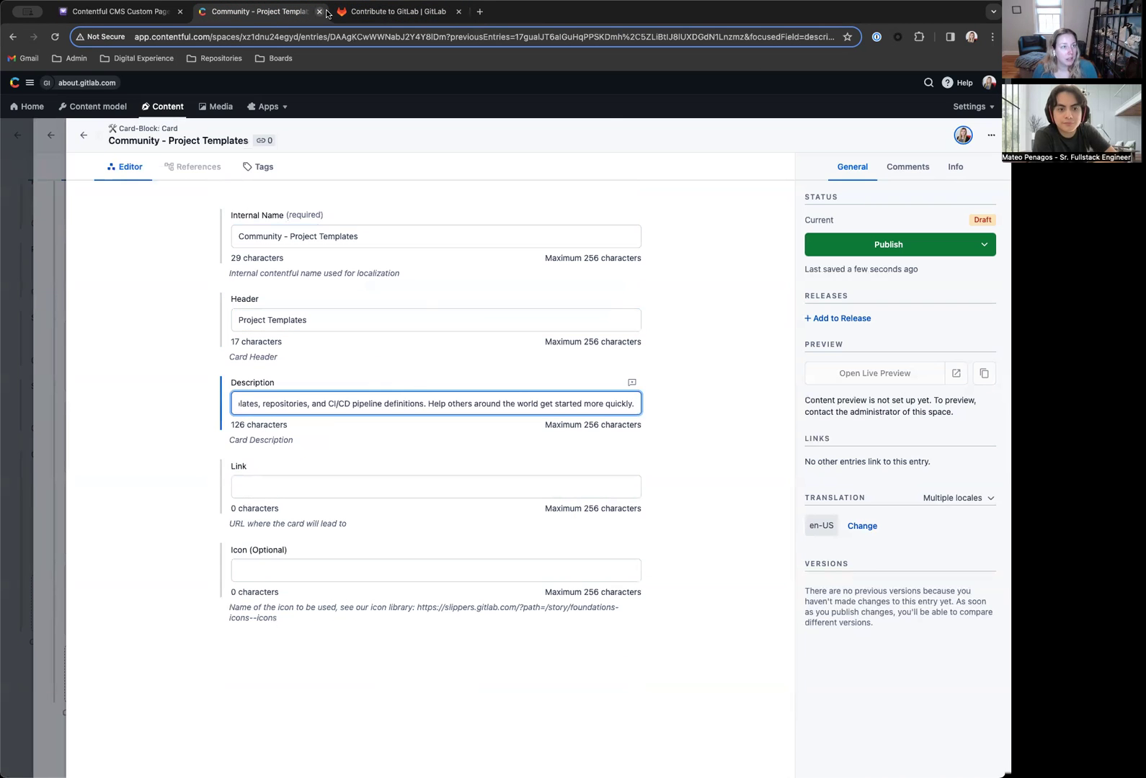
left_click(333, 12)
scroll(595, 578, "down", 1)
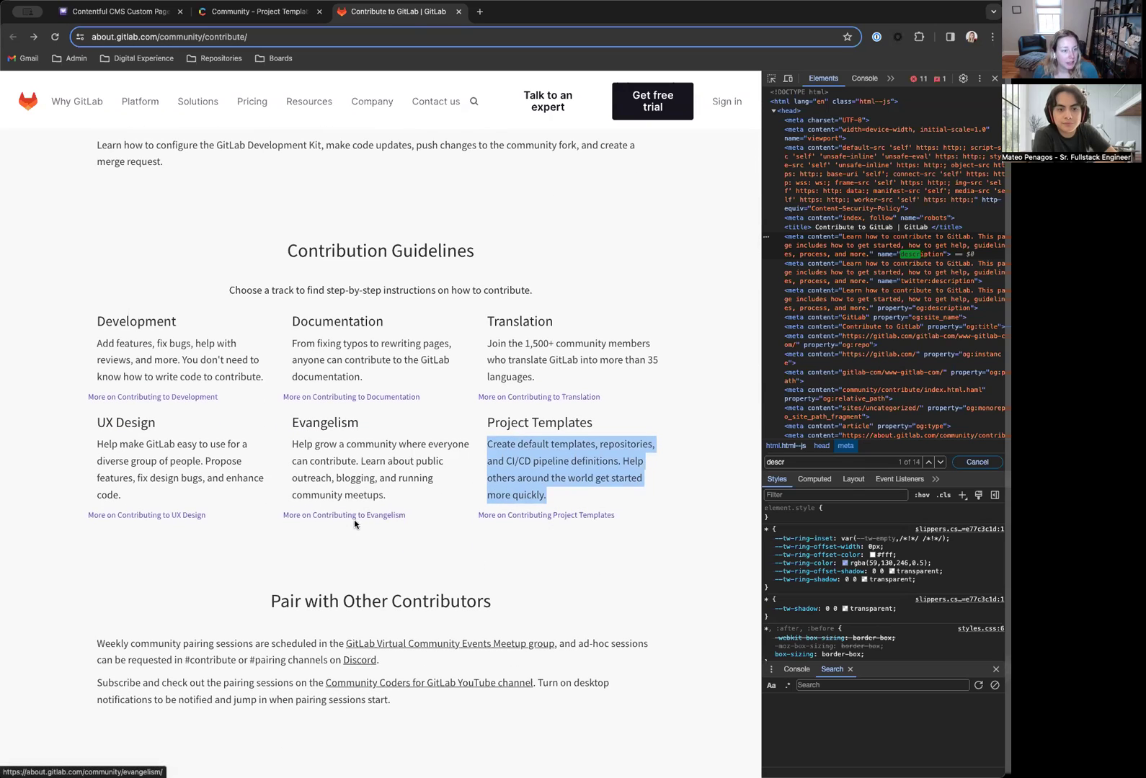
right_click(544, 516)
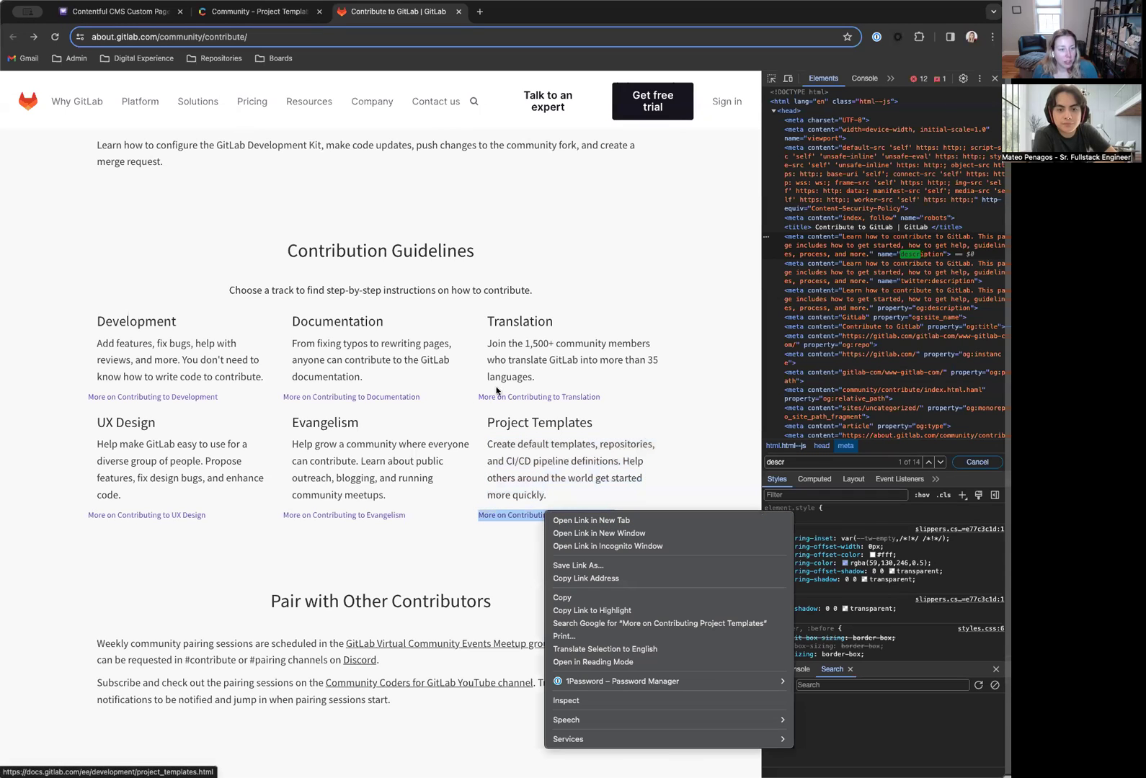
left_click(606, 578)
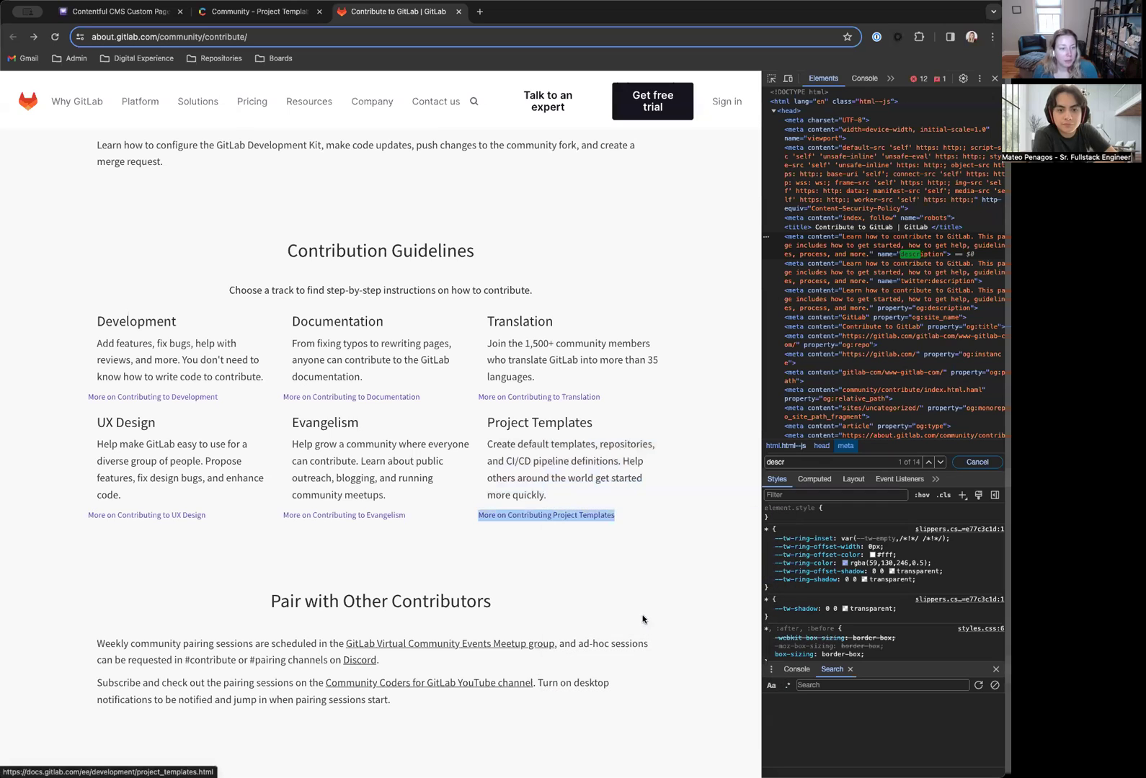
scroll(351, 492, "up", 1)
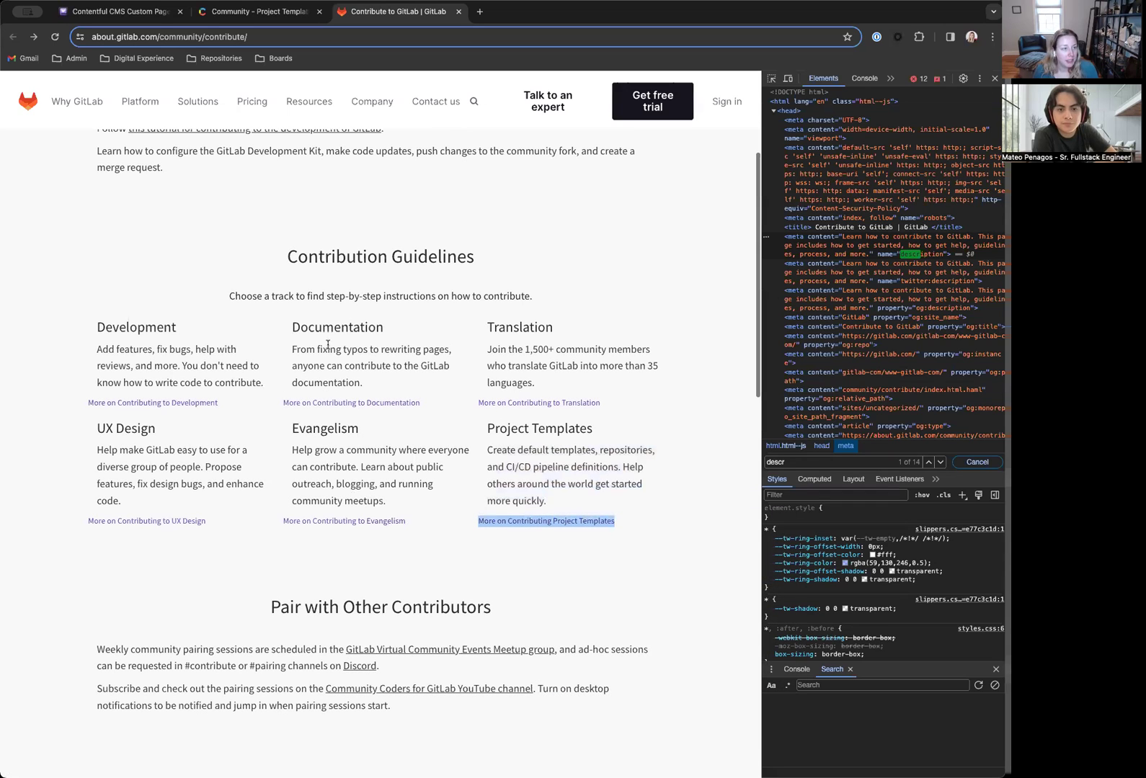
left_click(256, 11)
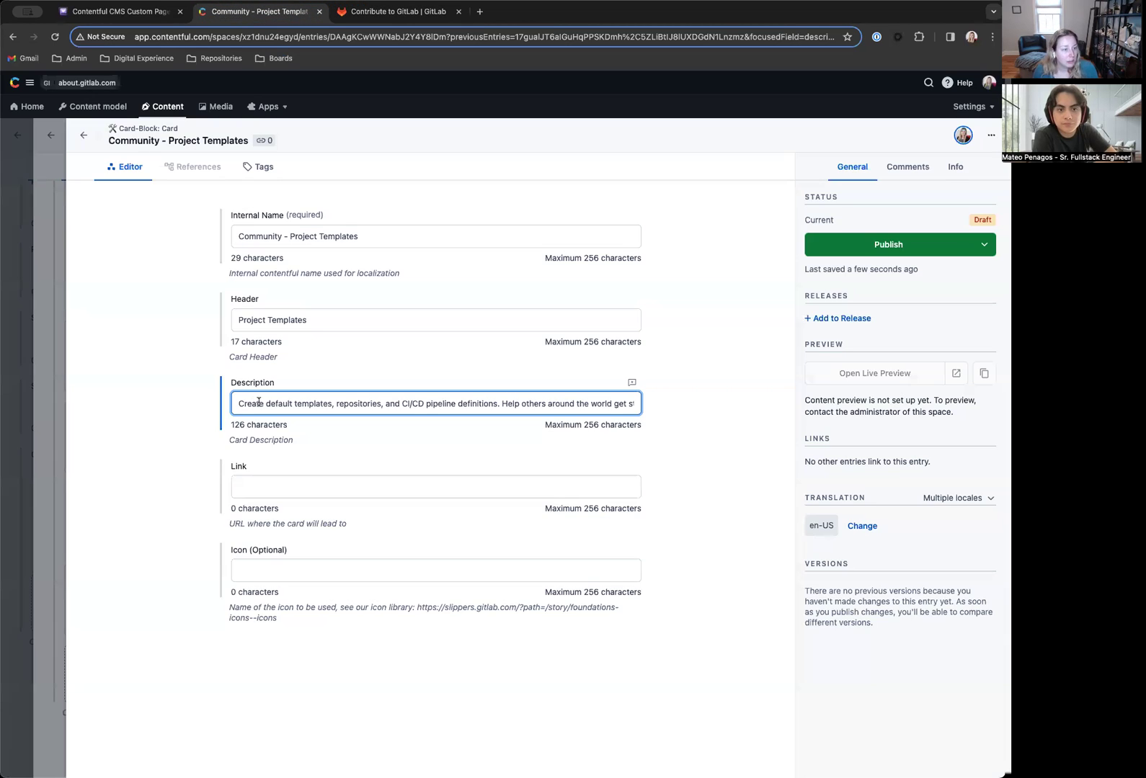
left_click(298, 488)
type("https://docs.gitlab.com/ee/development/project_templates.html")
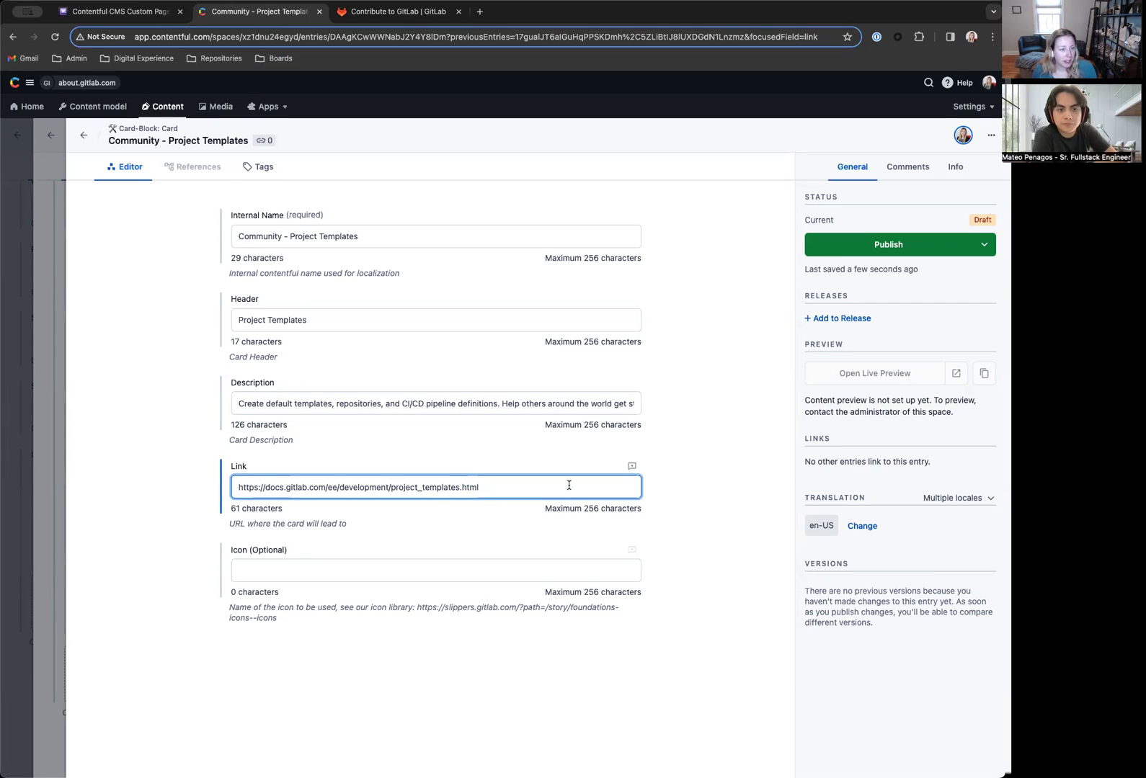
Go back through Contribution Guidelines to the Community - Contribute page entry.
left_click(83, 135)
scroll(511, 515, "up", 5)
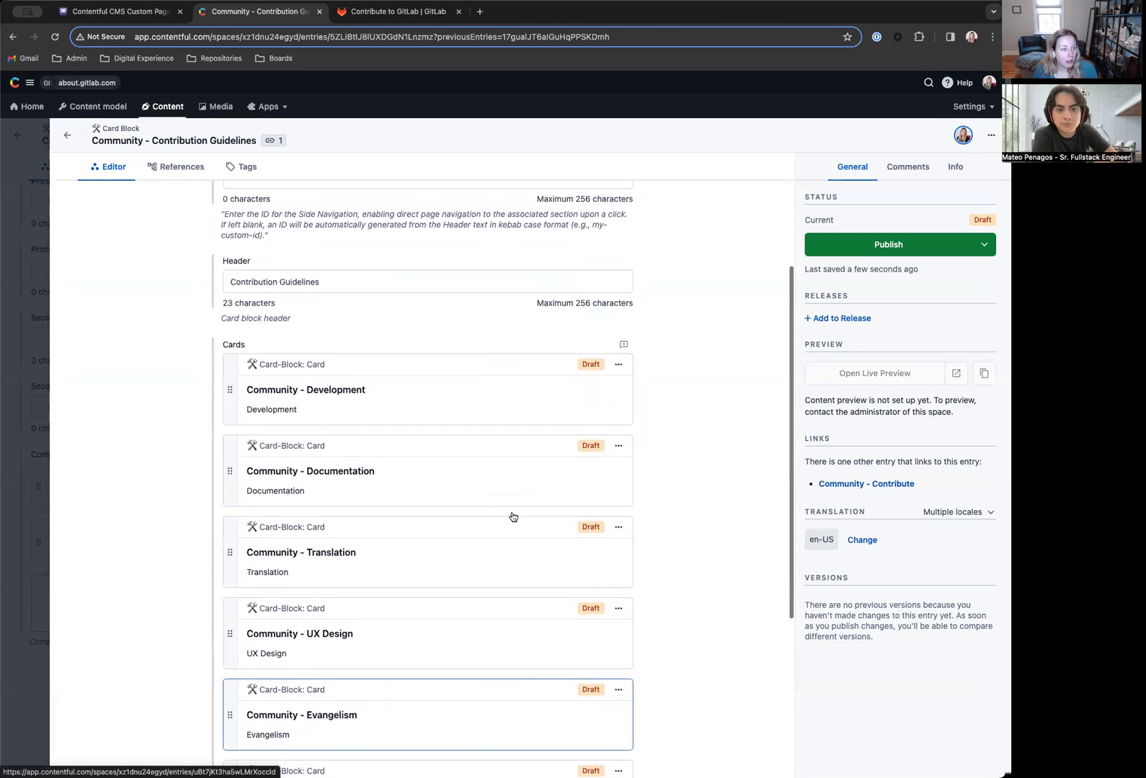
left_click(68, 140)
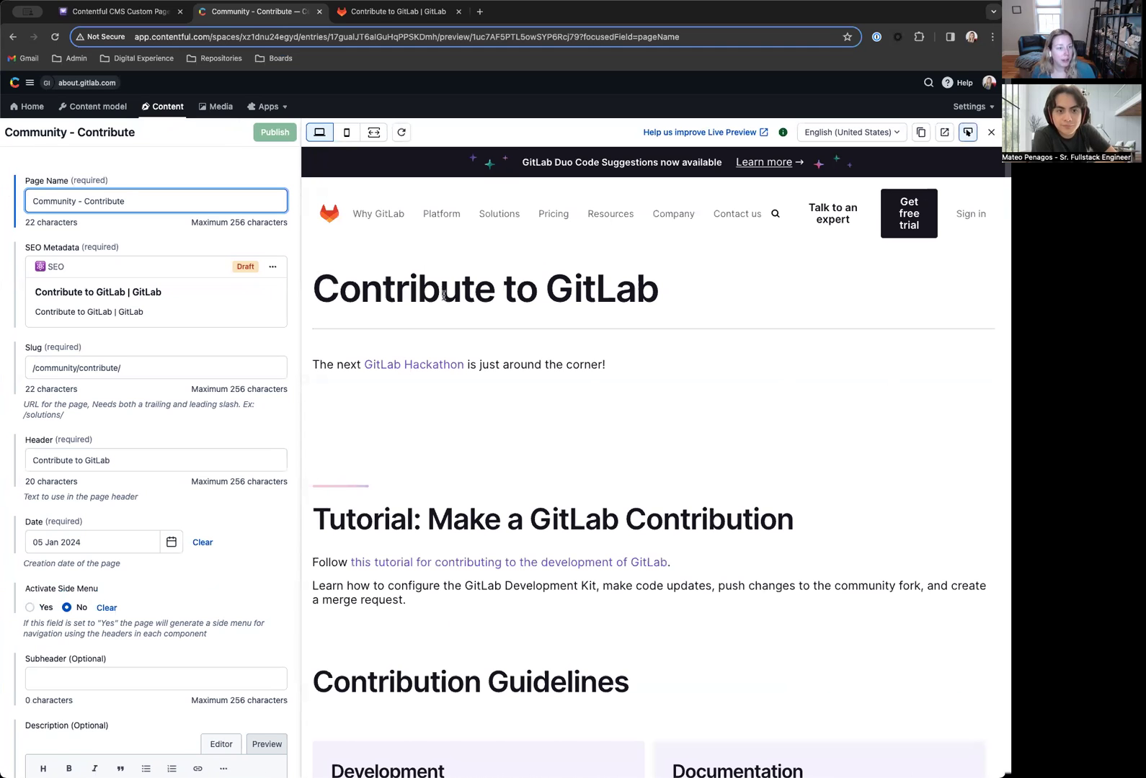
left_click(443, 294)
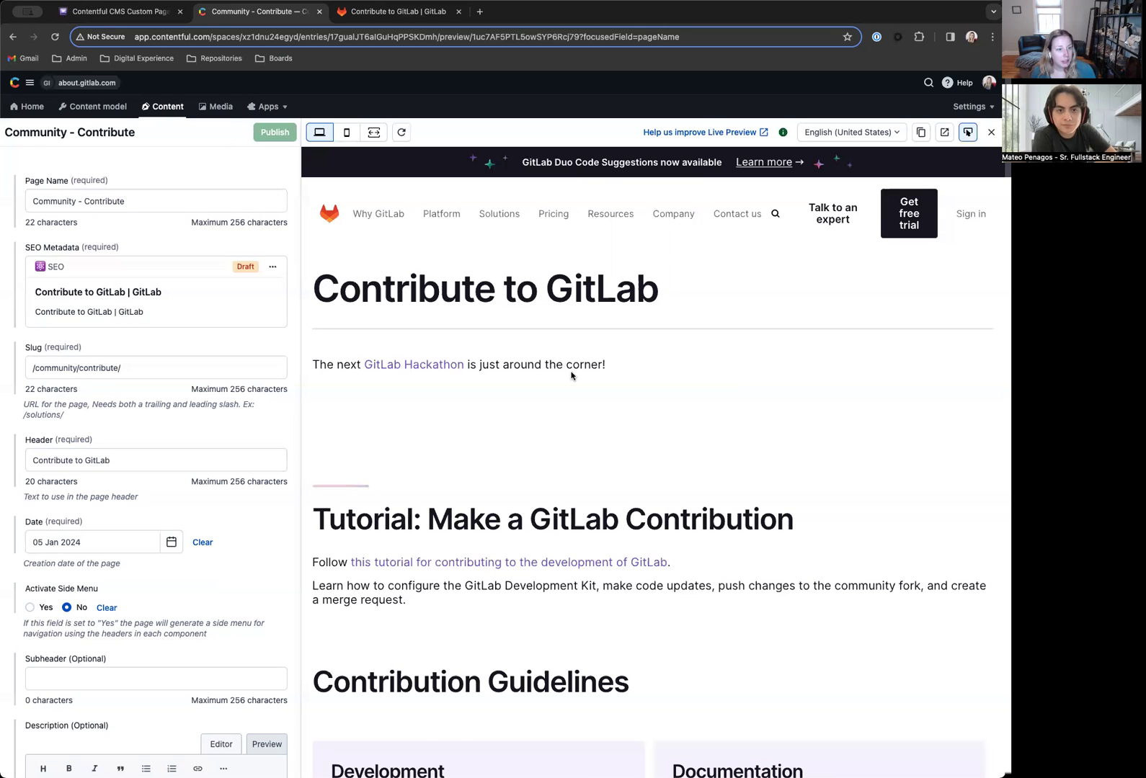
scroll(558, 366, "down", 3)
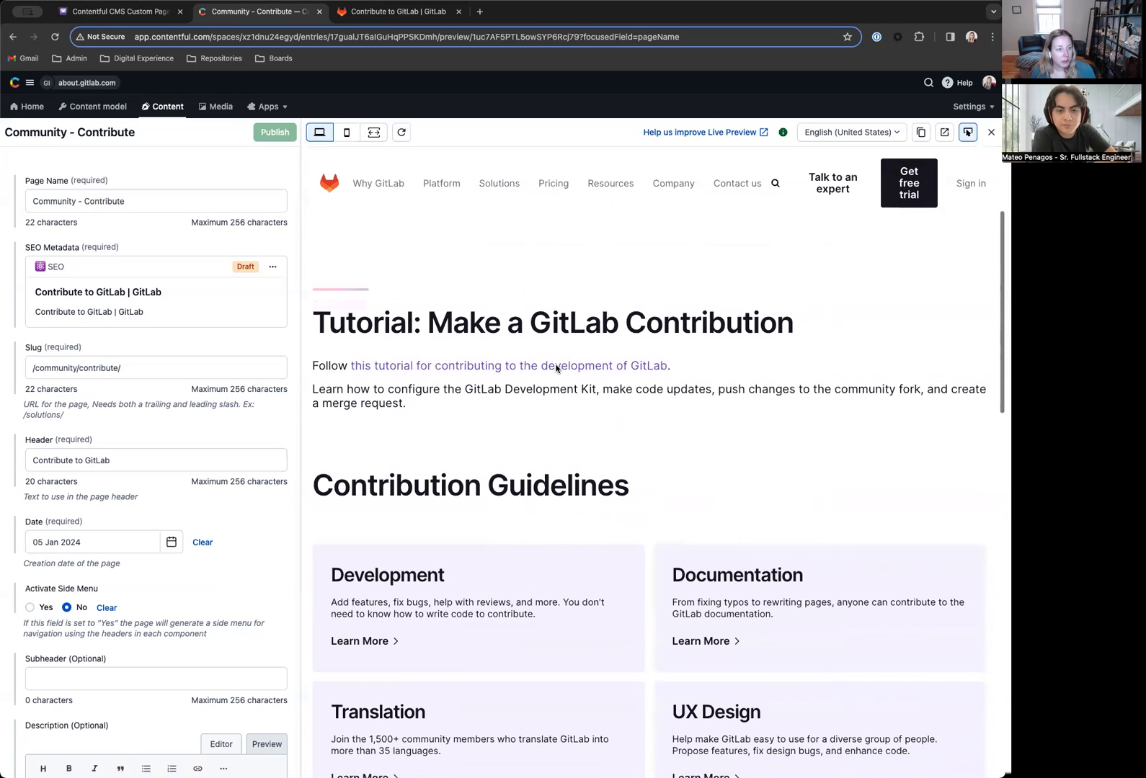
Compare the preview's Tutorial section with the live site's Tutorial heading.
left_click(423, 9)
scroll(505, 261, "up", 3)
triple_click(263, 320)
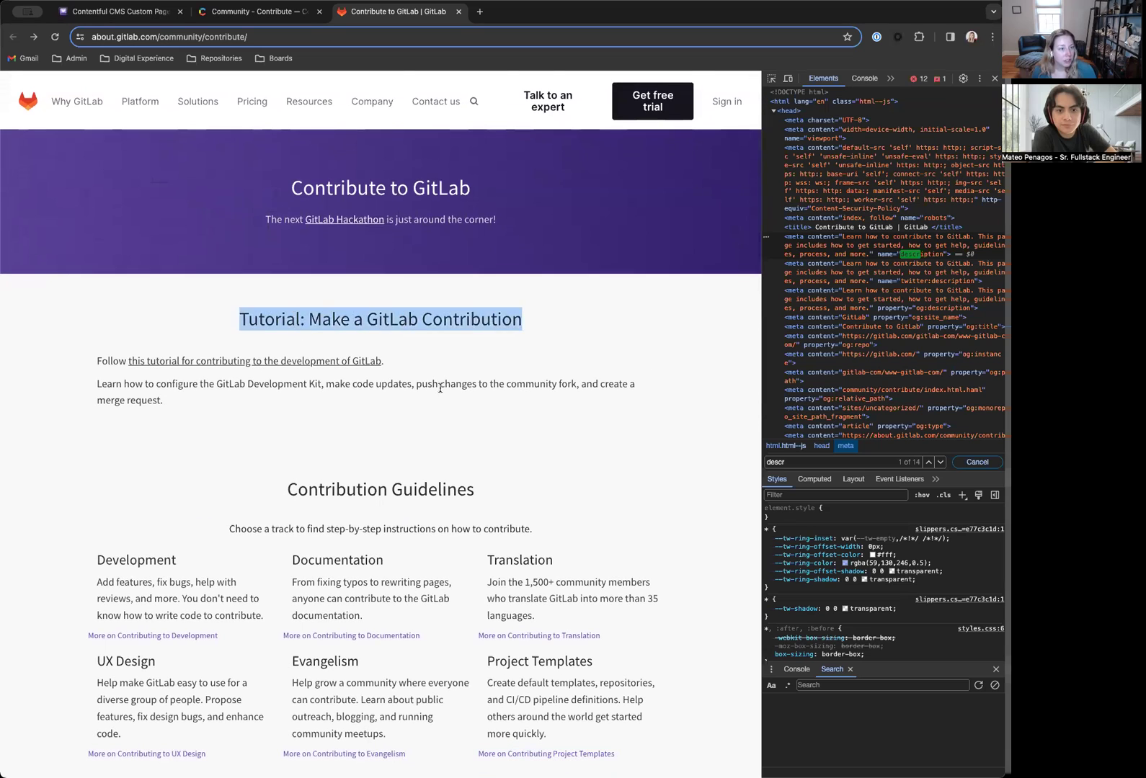
left_click(280, 13)
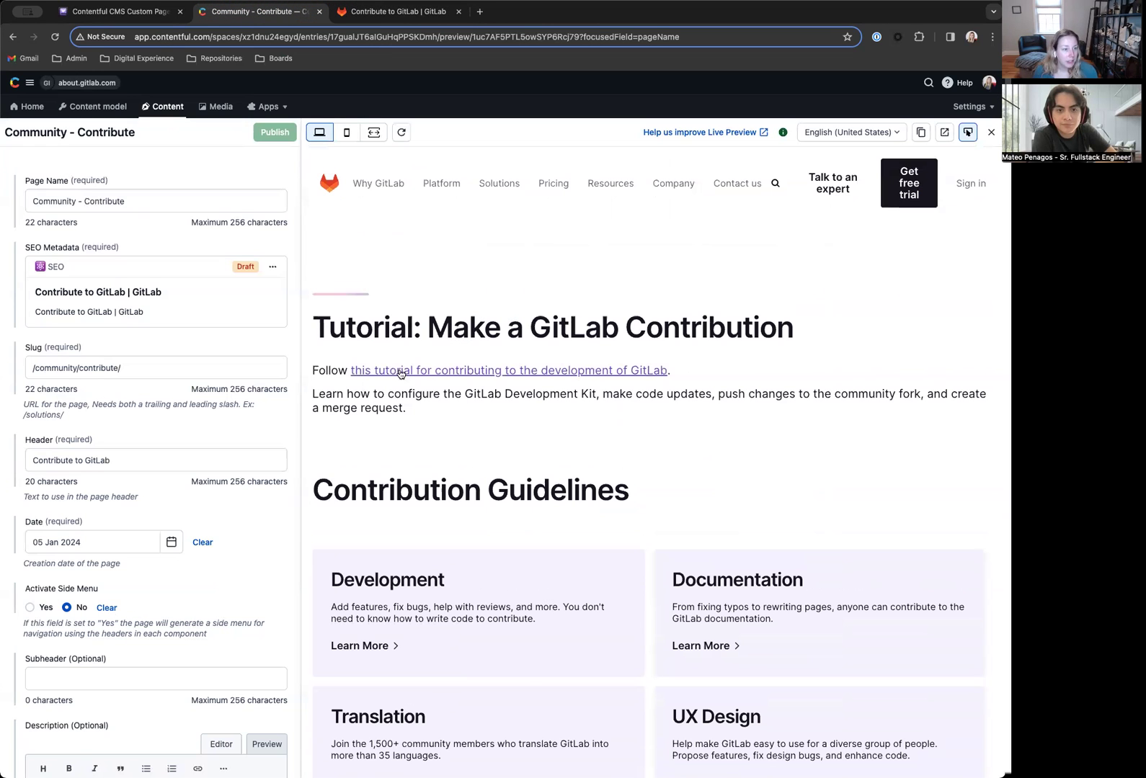
scroll(482, 380, "down", 2)
scroll(482, 380, "down", 2)
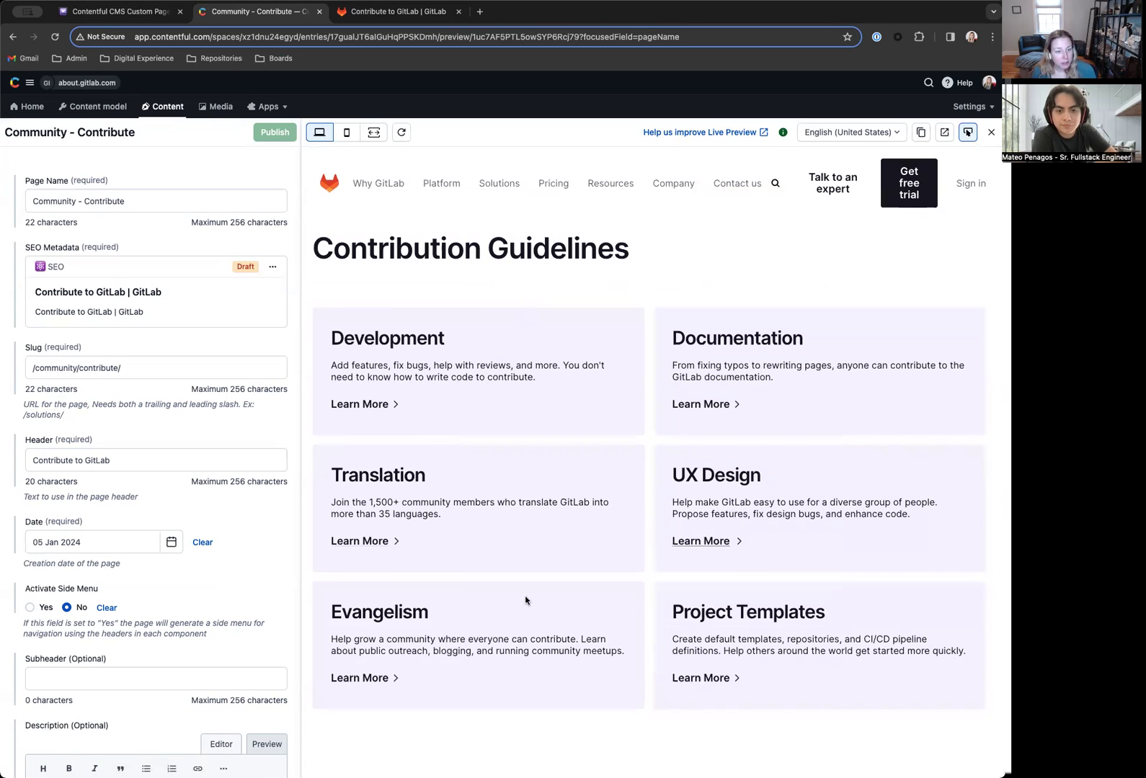
scroll(682, 575, "down", 1)
scroll(683, 575, "down", 4)
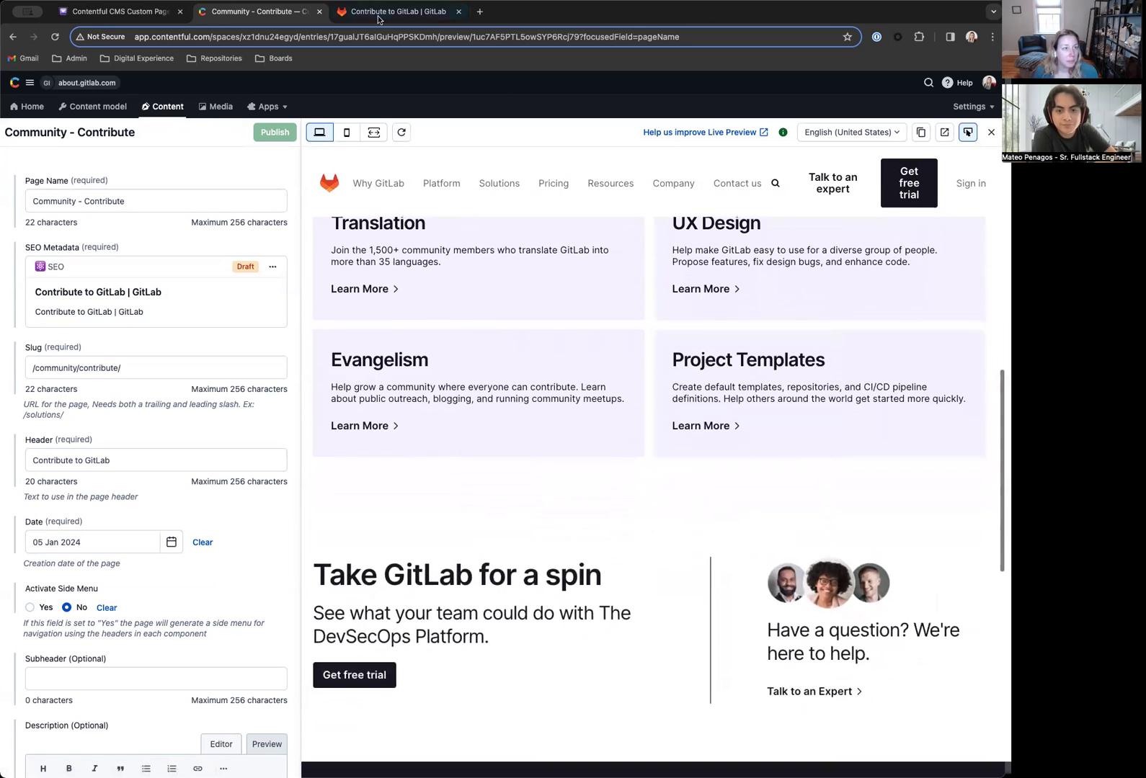
Check the preview's Contribution Guidelines cards, including Project Templates, against the live site.
left_click(406, 12)
scroll(470, 286, "down", 7)
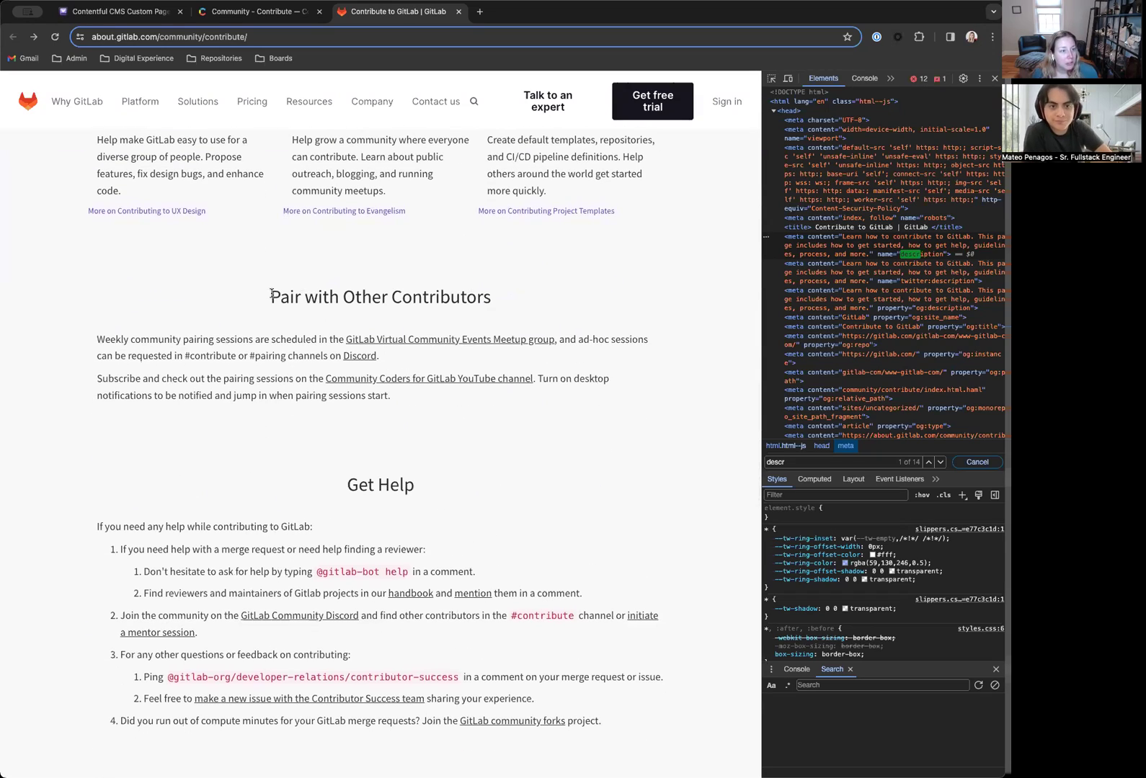
scroll(346, 346, "up", 8)
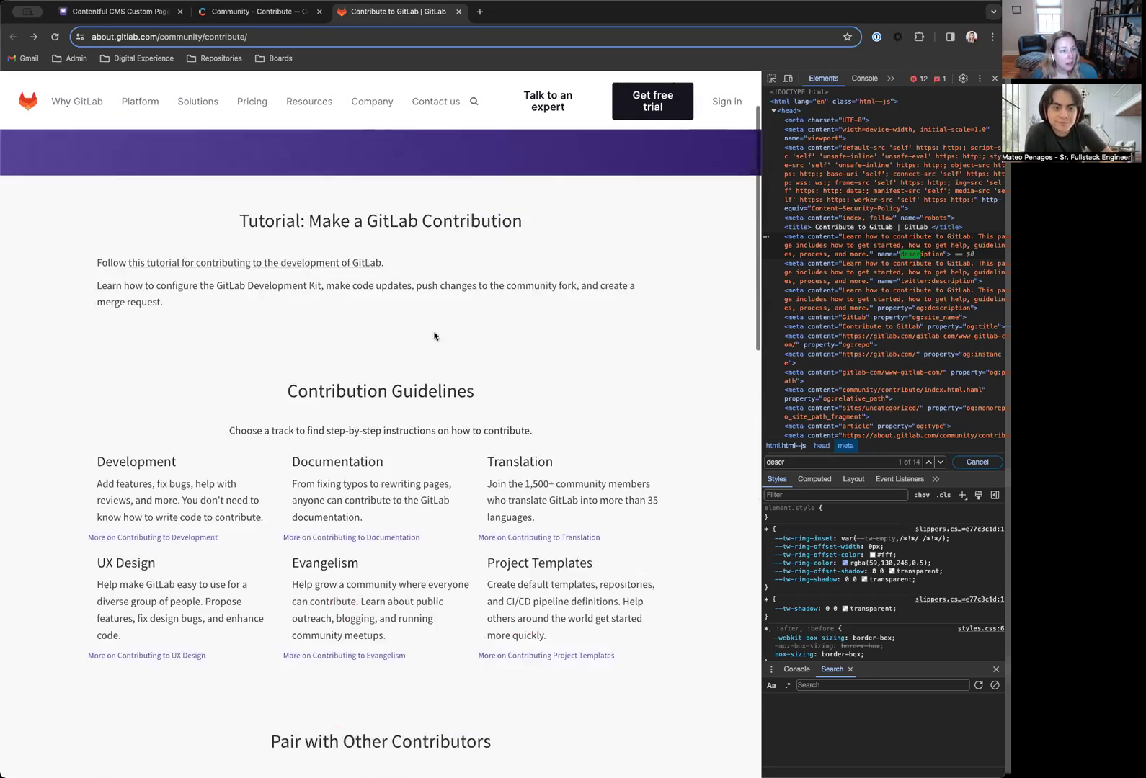
scroll(360, 364, "down", 5)
scroll(360, 364, "down", 1)
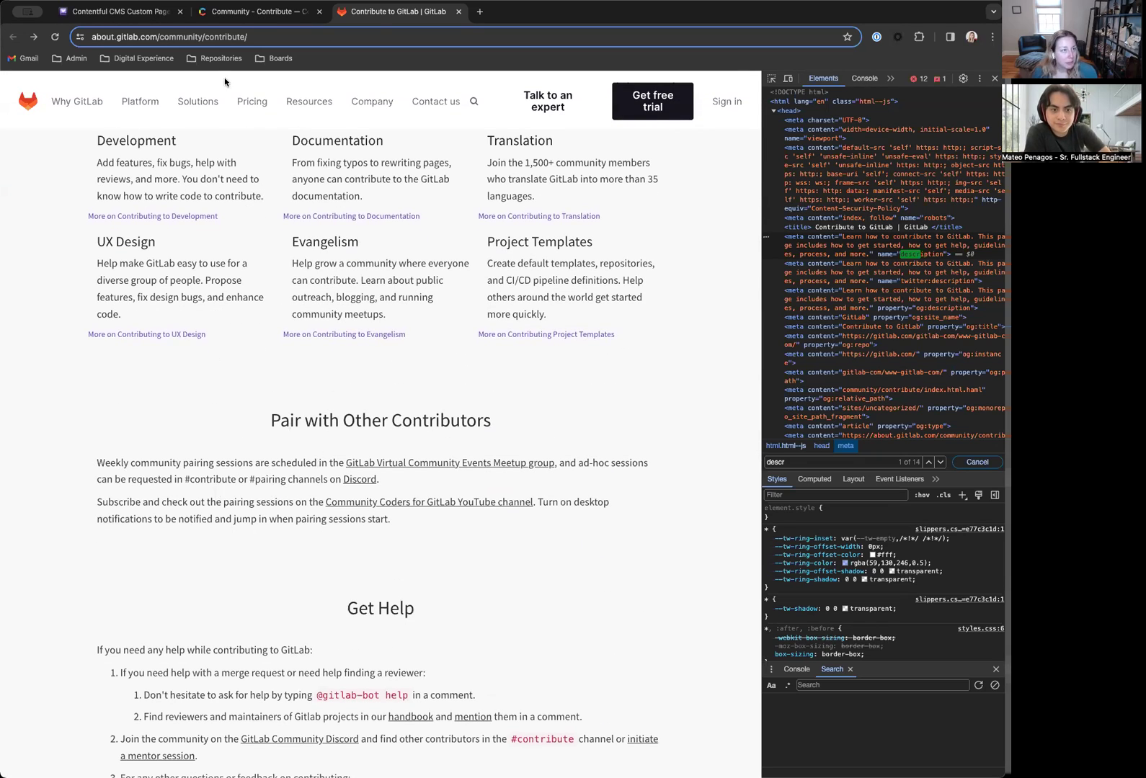
left_click(254, 11)
scroll(98, 451, "down", 10)
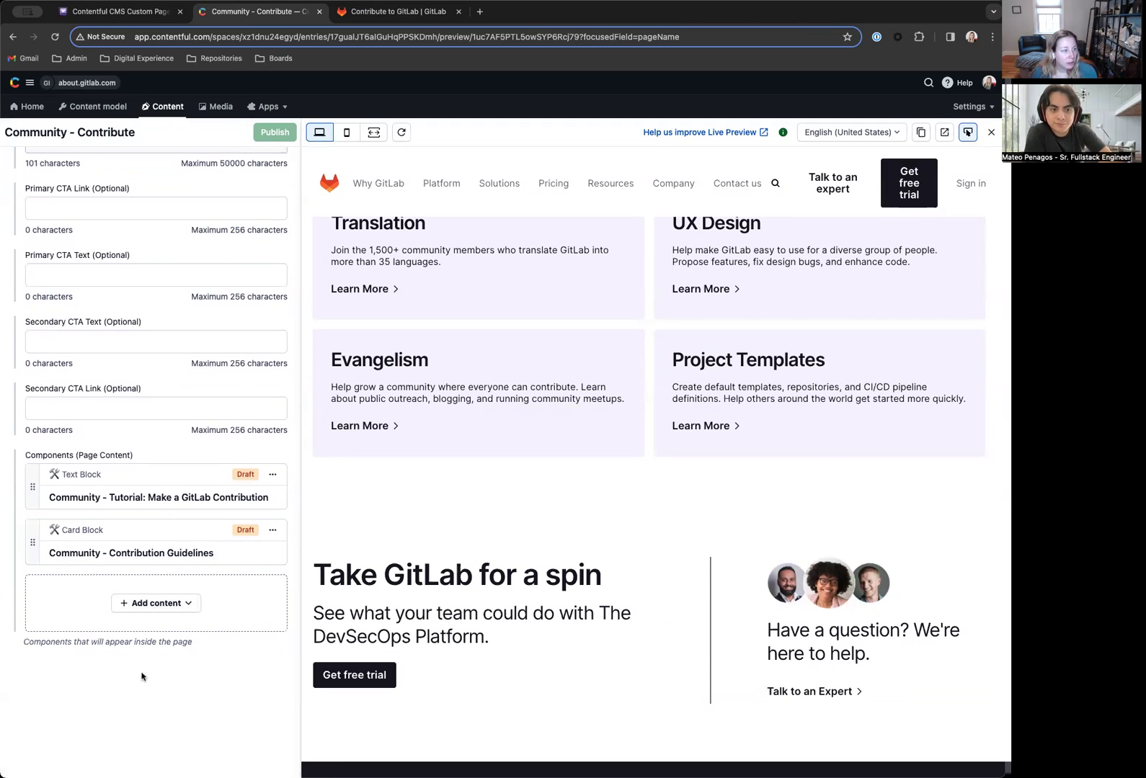
Create a new Text Block with internal name 'Community - Pair with Other Contributors'.
left_click(137, 608)
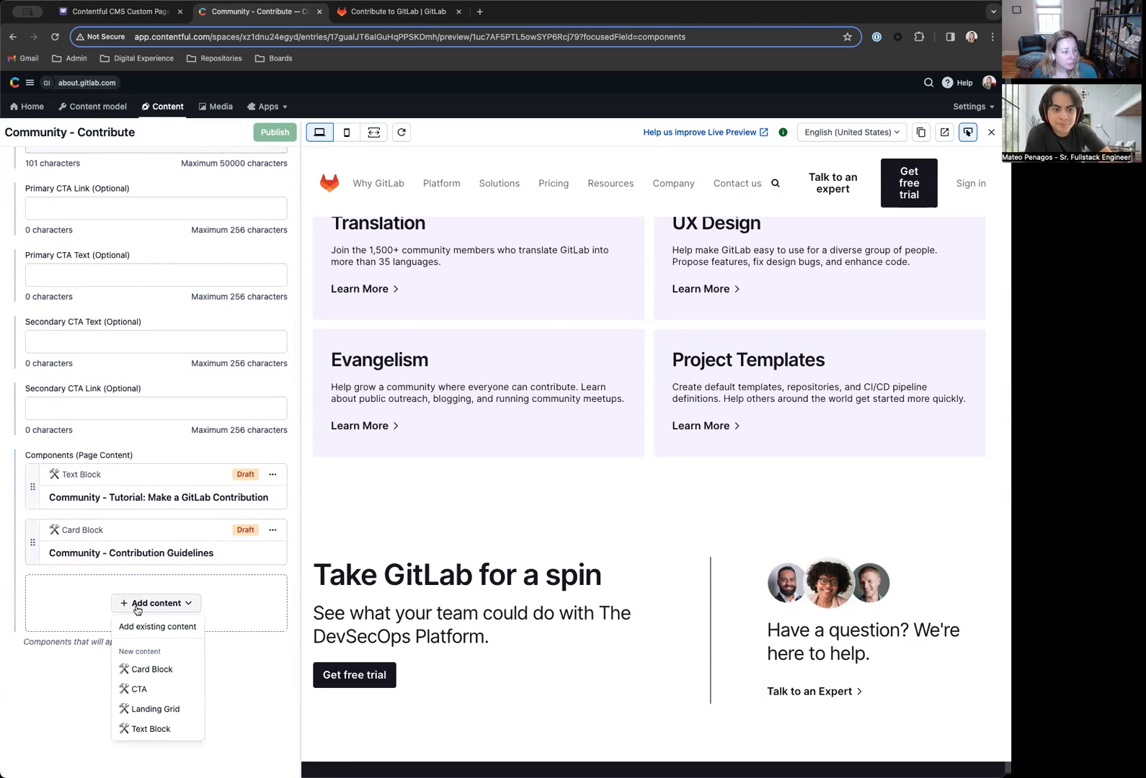
left_click(153, 729)
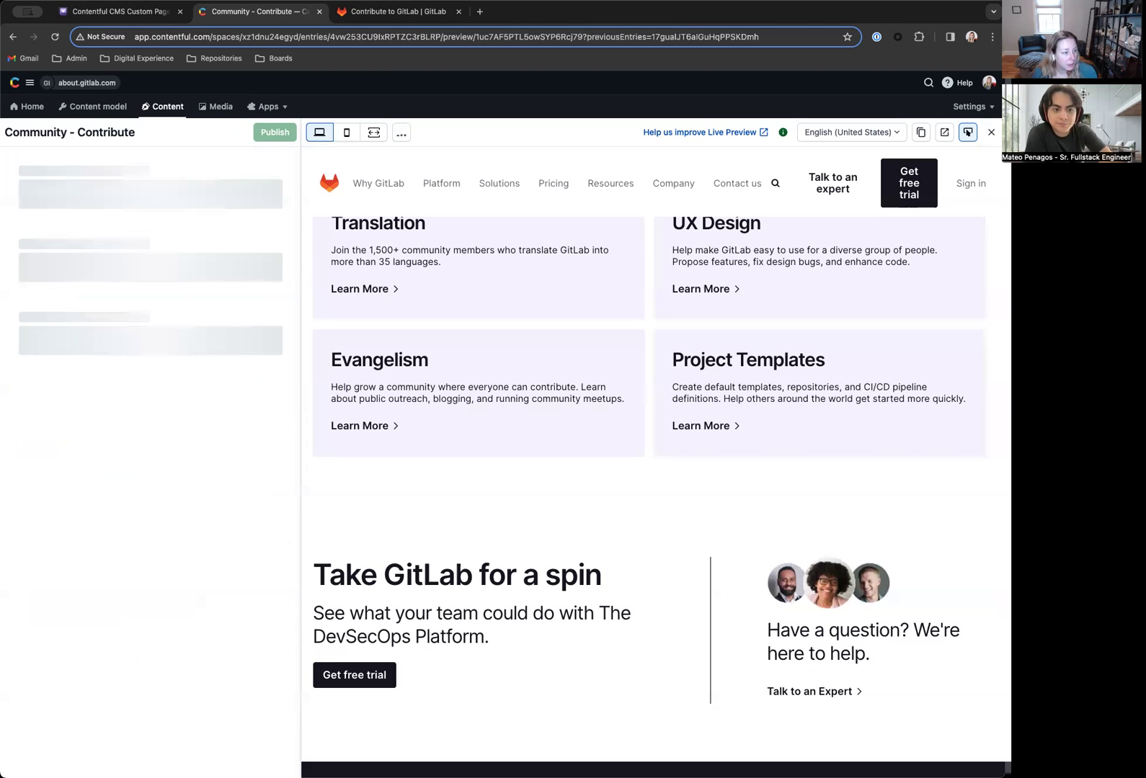
type("Comm")
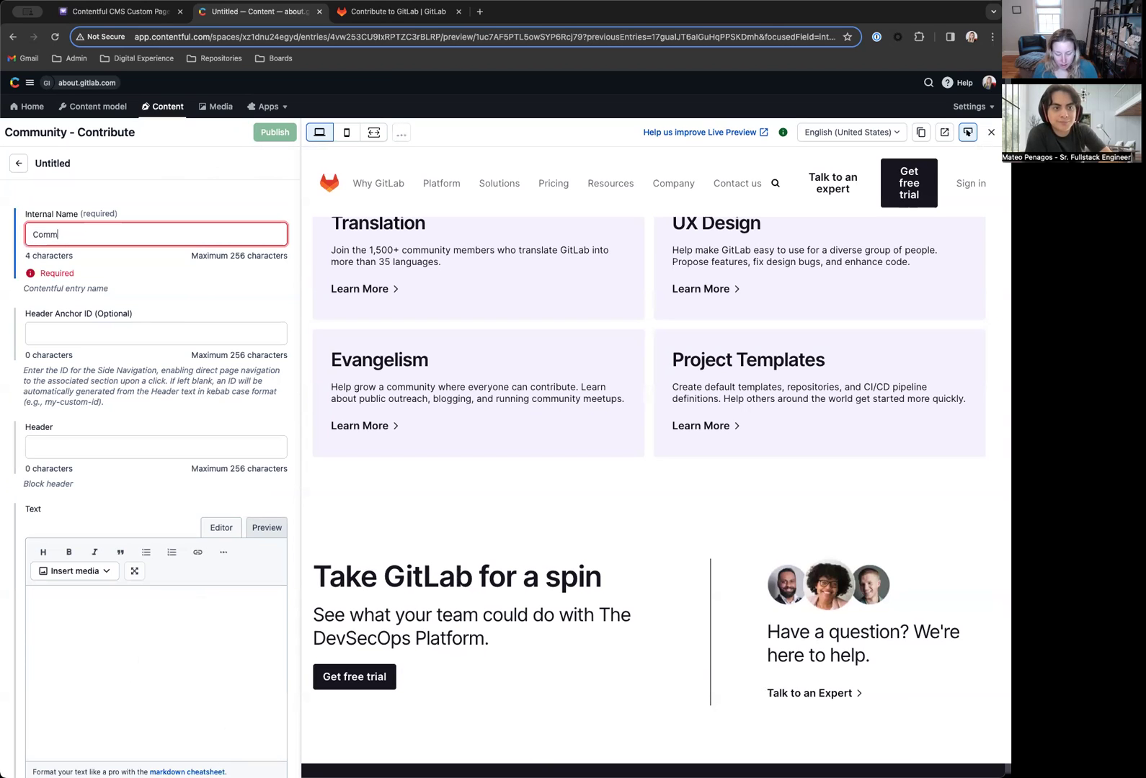
type("unity -")
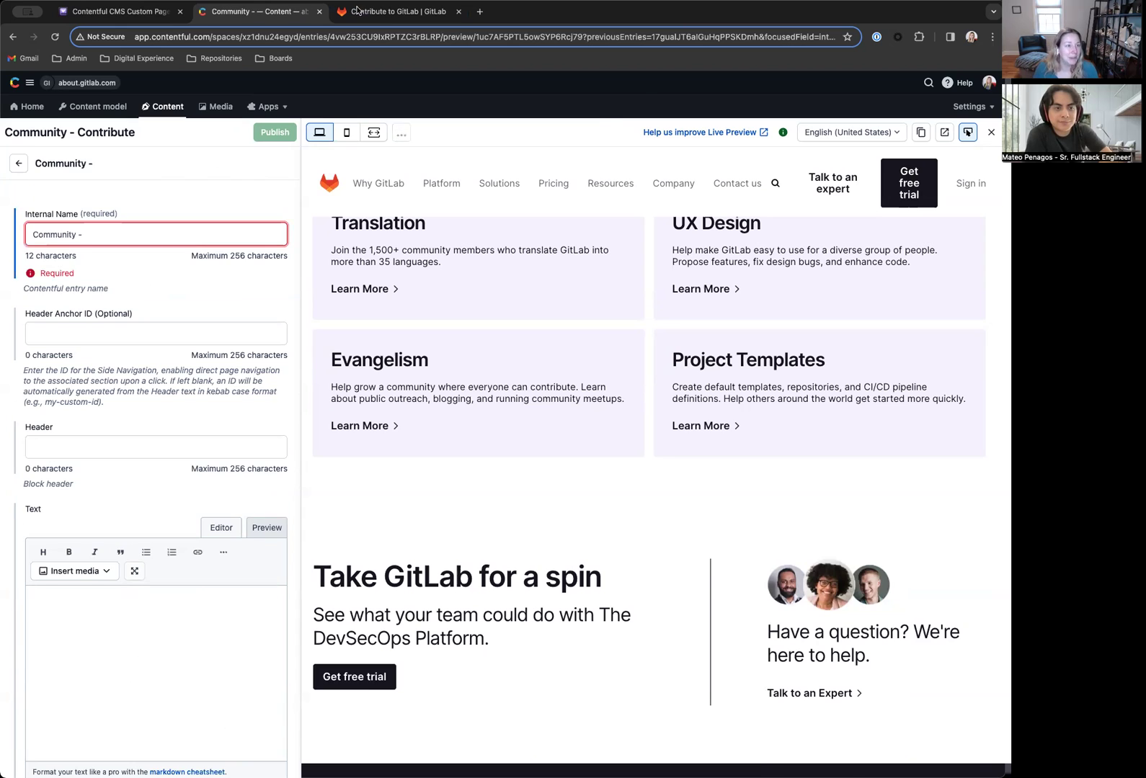
left_click(365, 13)
left_click_drag(272, 420, 548, 419)
key("super+c")
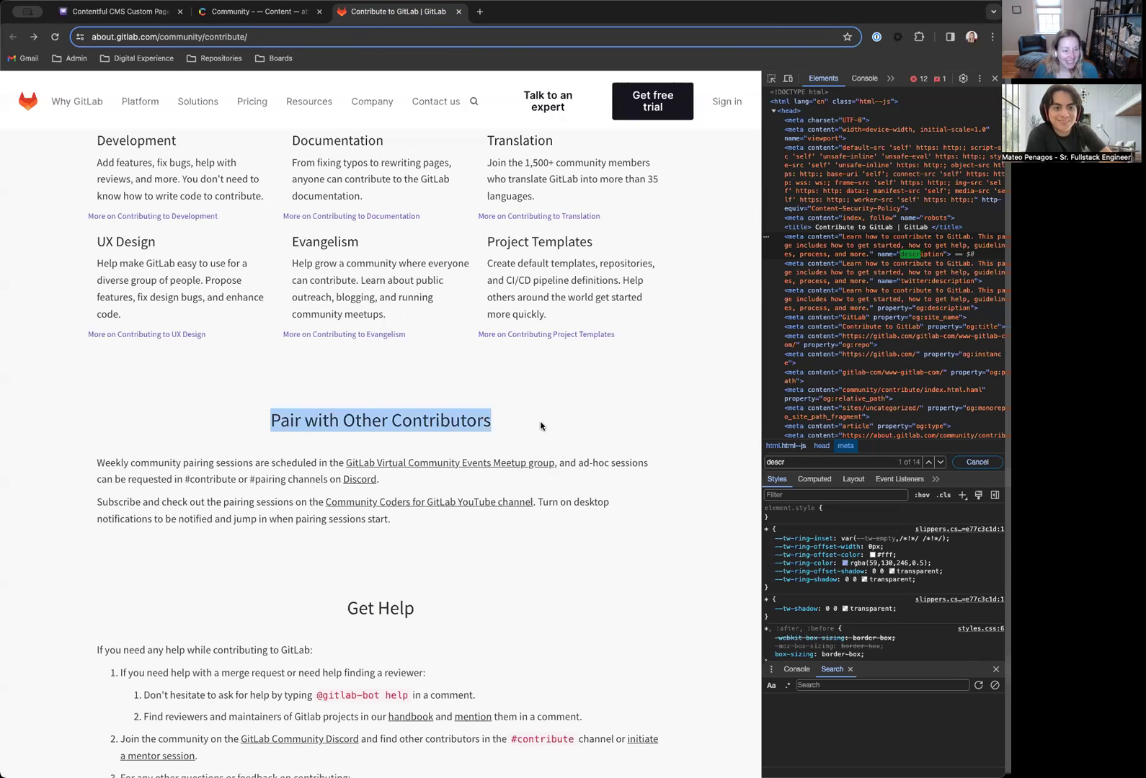
left_click(240, 18)
key("super+v")
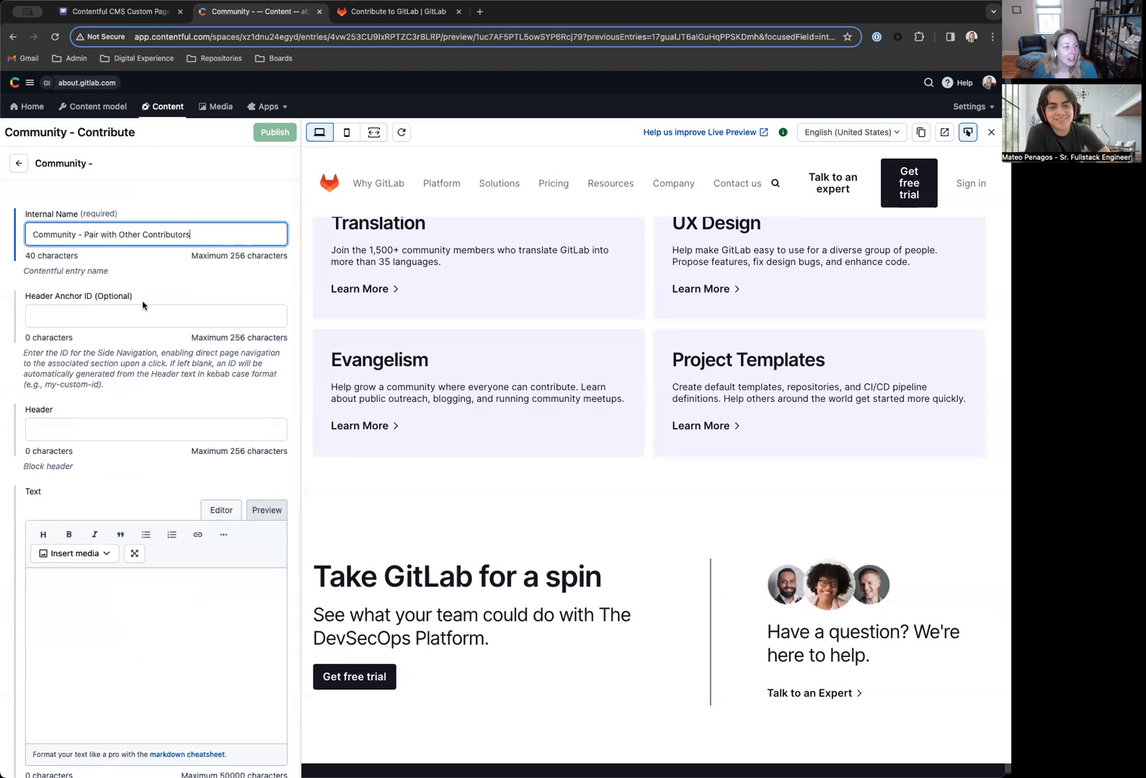
Set the header 'Pair with Other Contributors' and paste both pairing paragraphs into Text.
scroll(80, 358, "down", 2)
left_click(80, 358)
key("super+v")
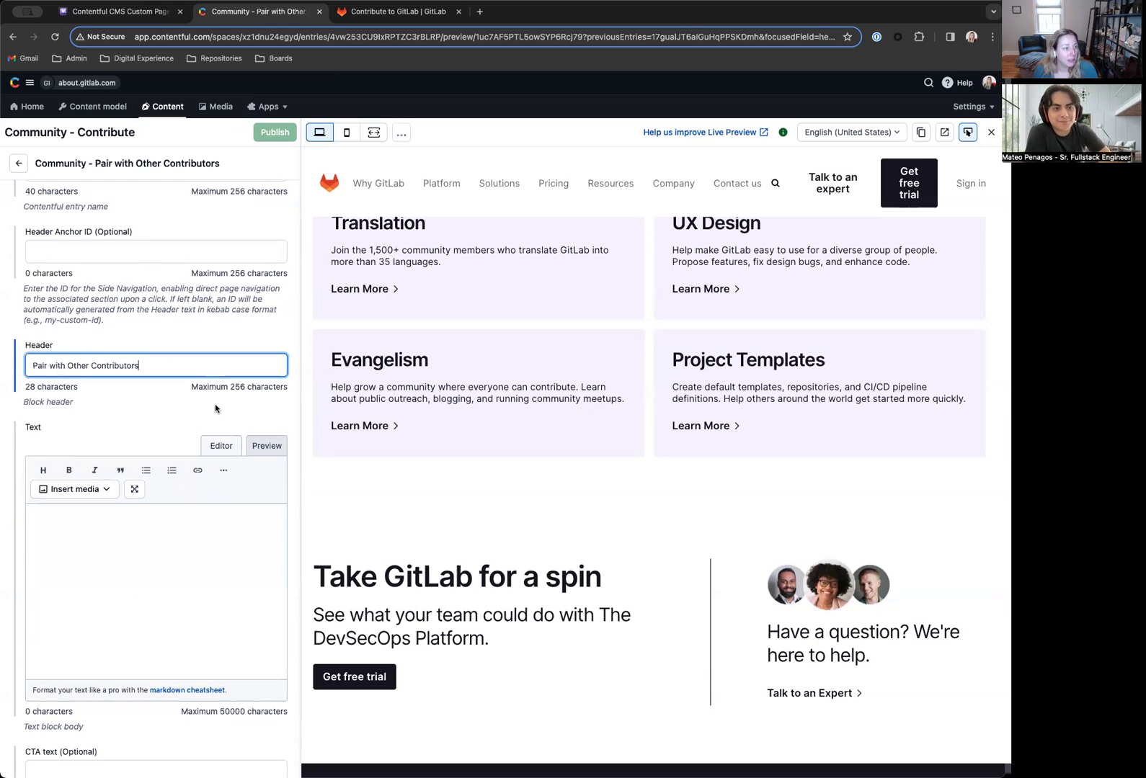
left_click(146, 544)
left_click(426, 15)
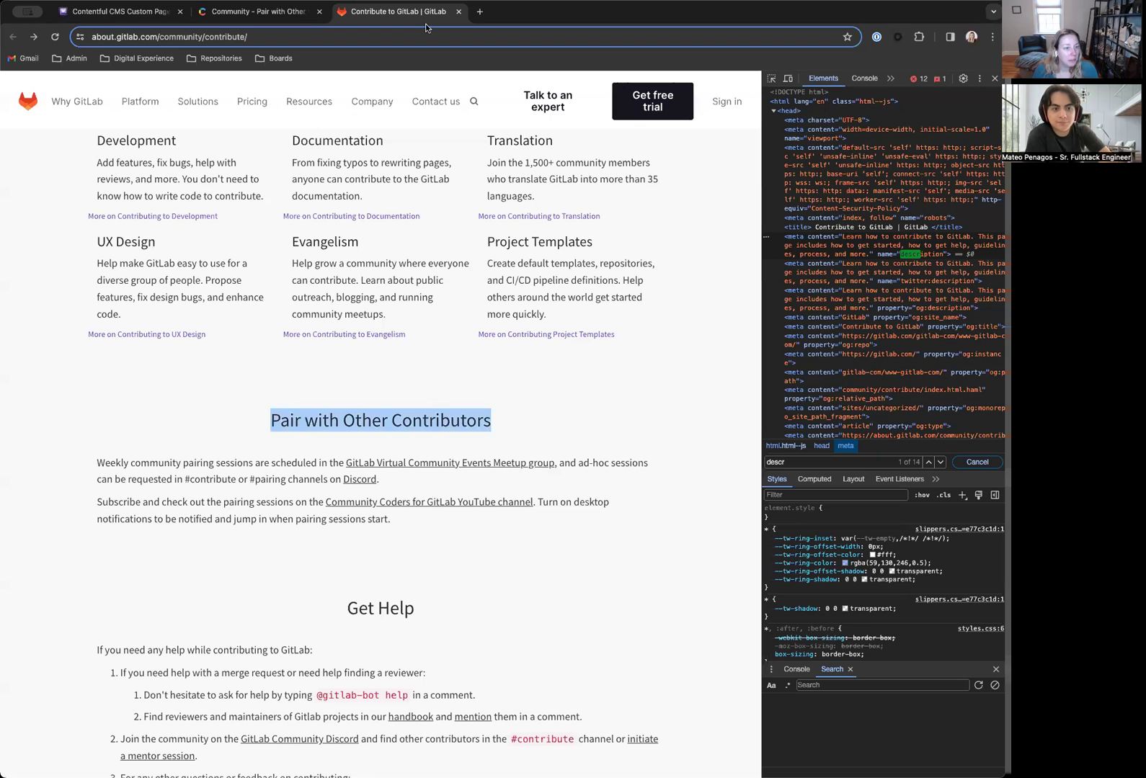
left_click(140, 531)
left_click_drag(98, 462, 406, 516)
key("ctrl+c")
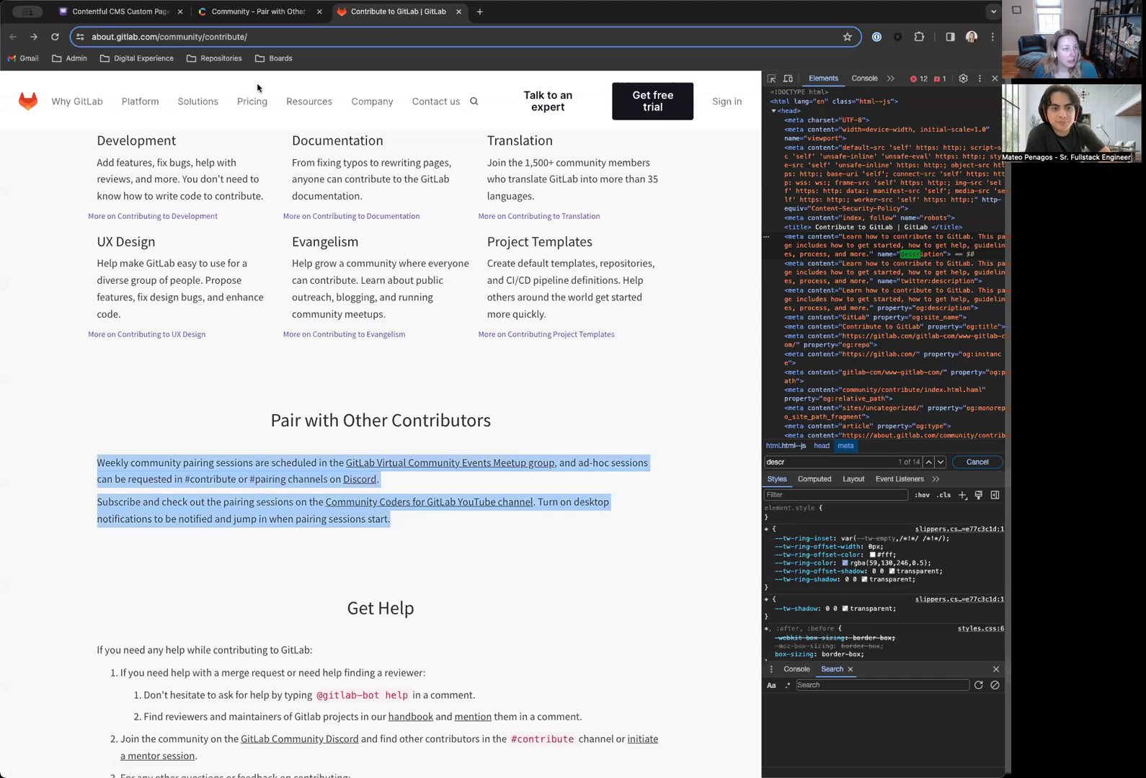
left_click(257, 11)
key("ctrl+v")
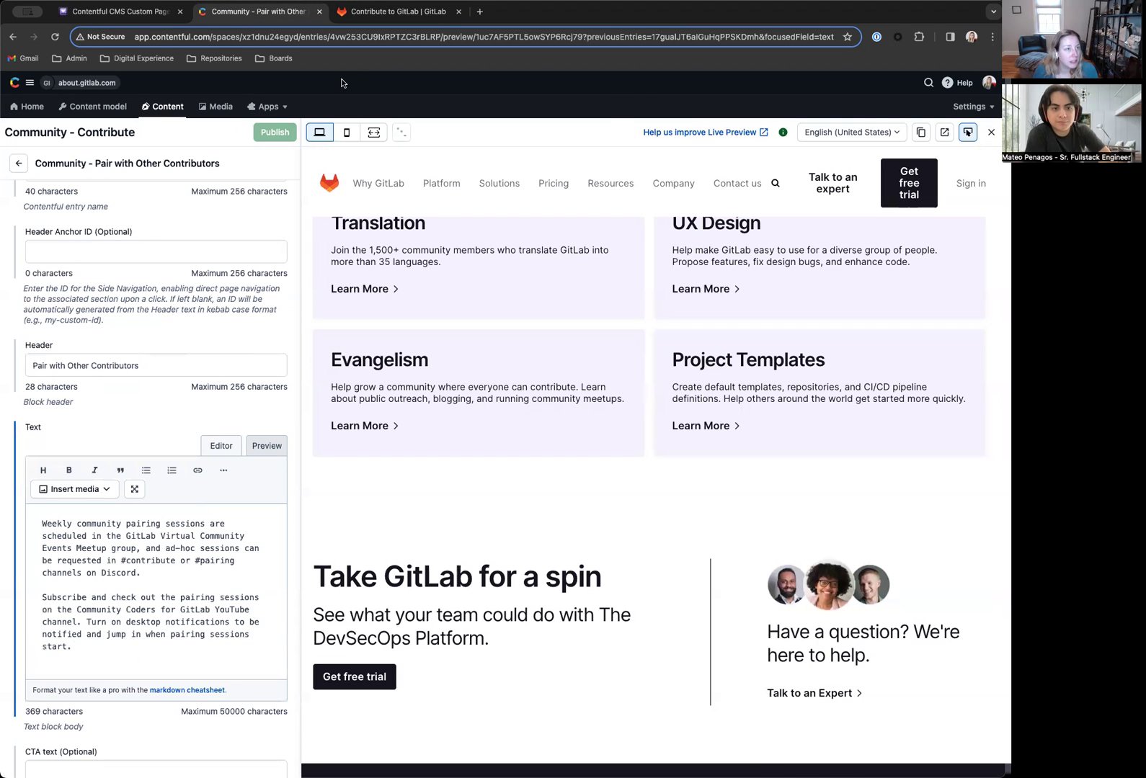
Copy the Meetup group link address from the live Contribute page.
left_click(378, 15)
left_click(445, 473)
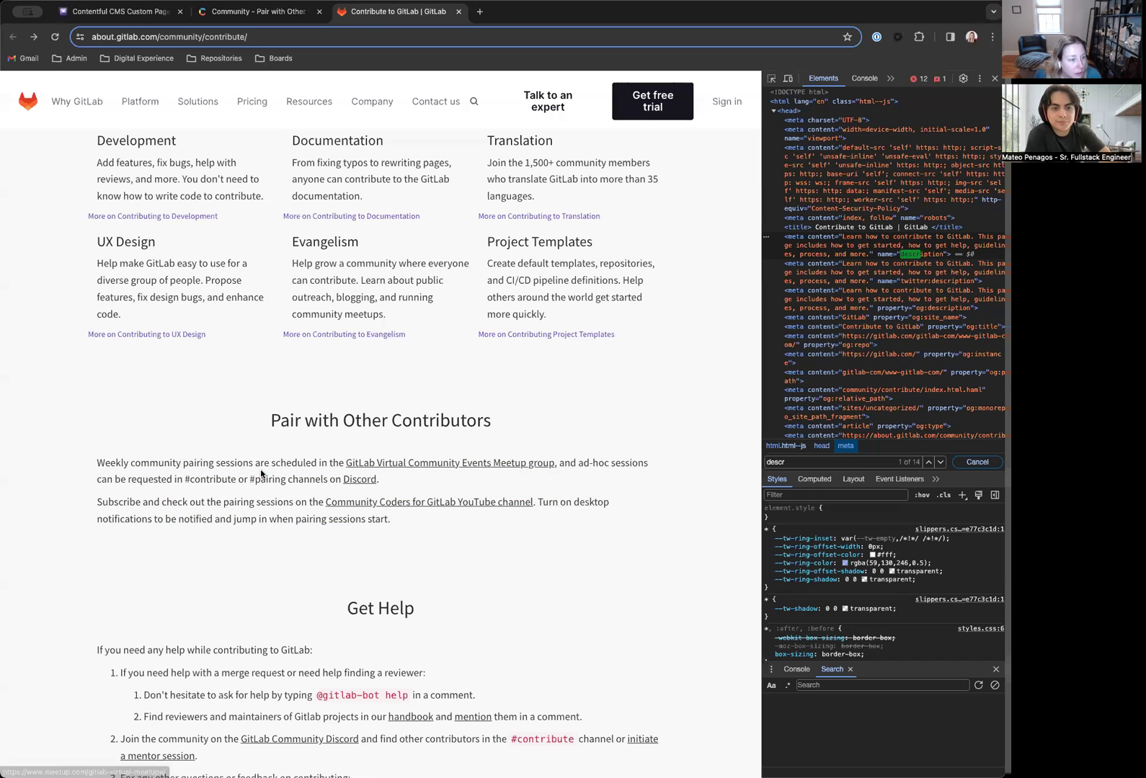
right_click(391, 467)
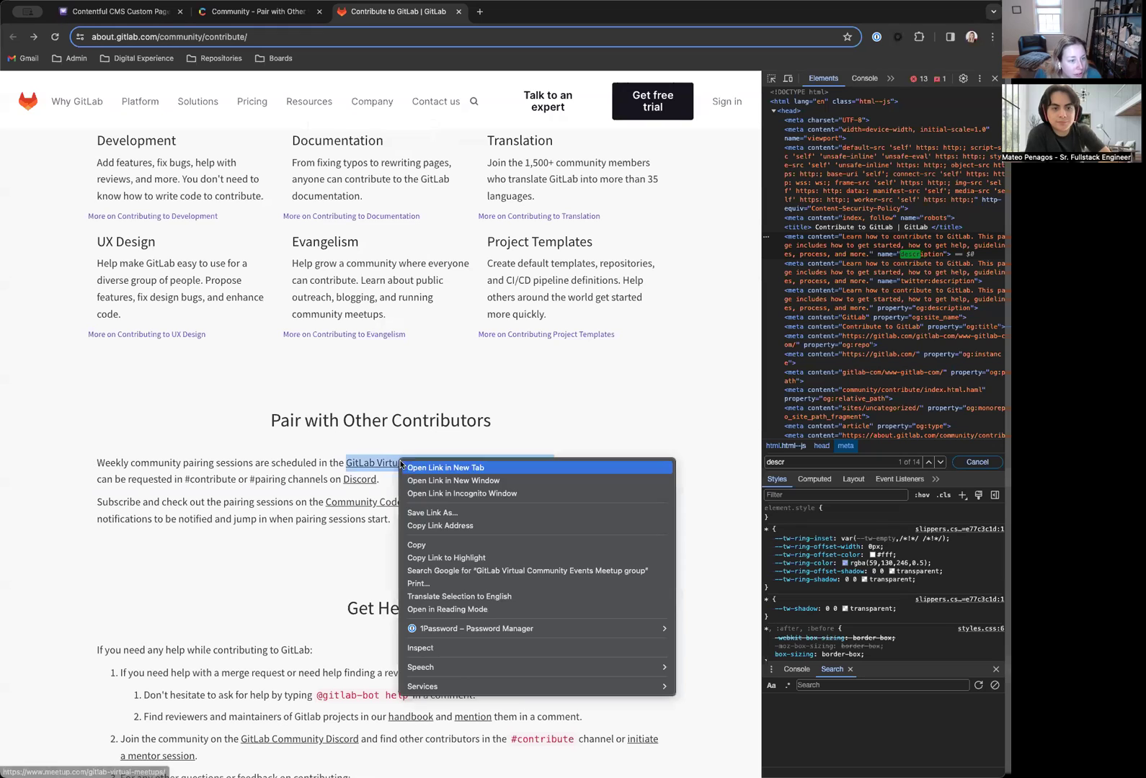
left_click(448, 525)
left_click(257, 12)
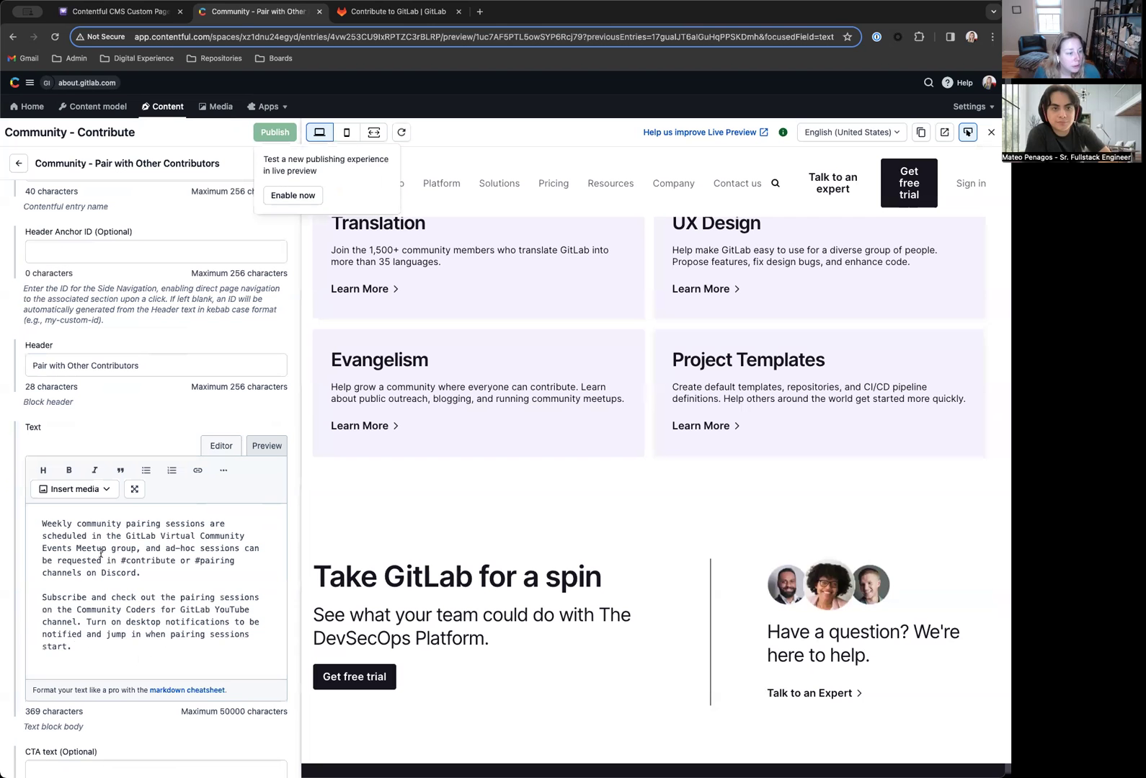
Wrap the Meetup group phrase in a markdown link using the copied Meetup URL.
left_click(159, 537)
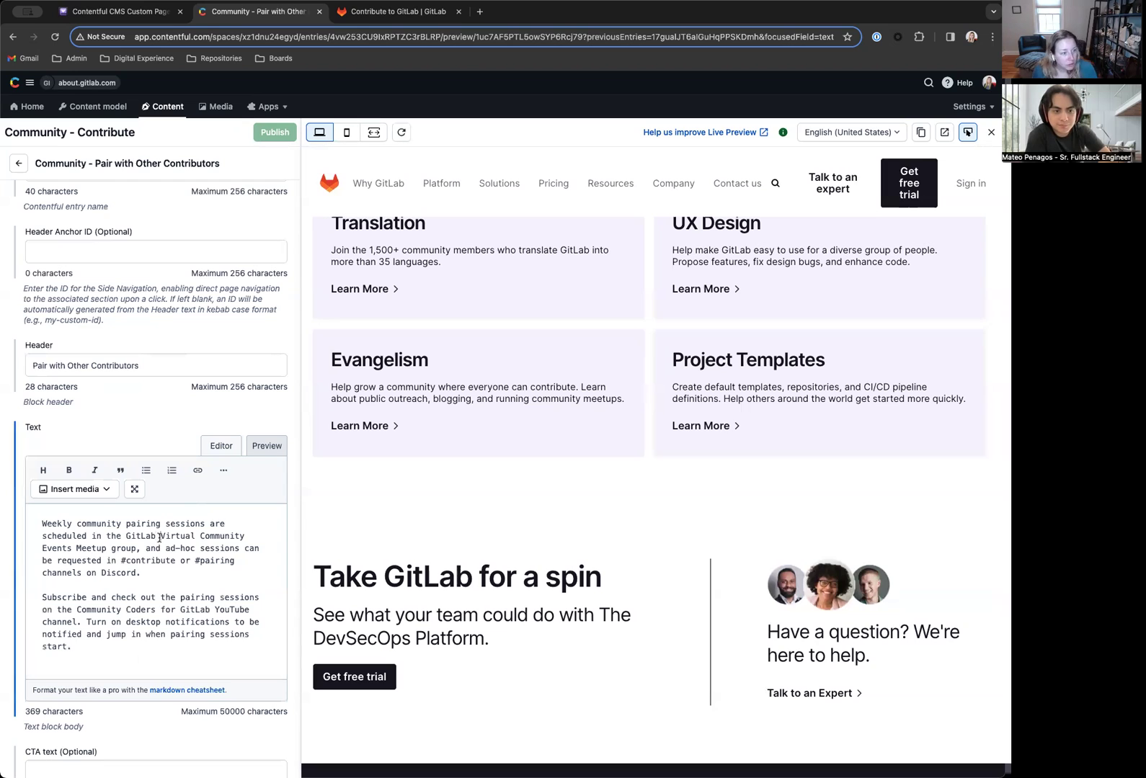
type("[")
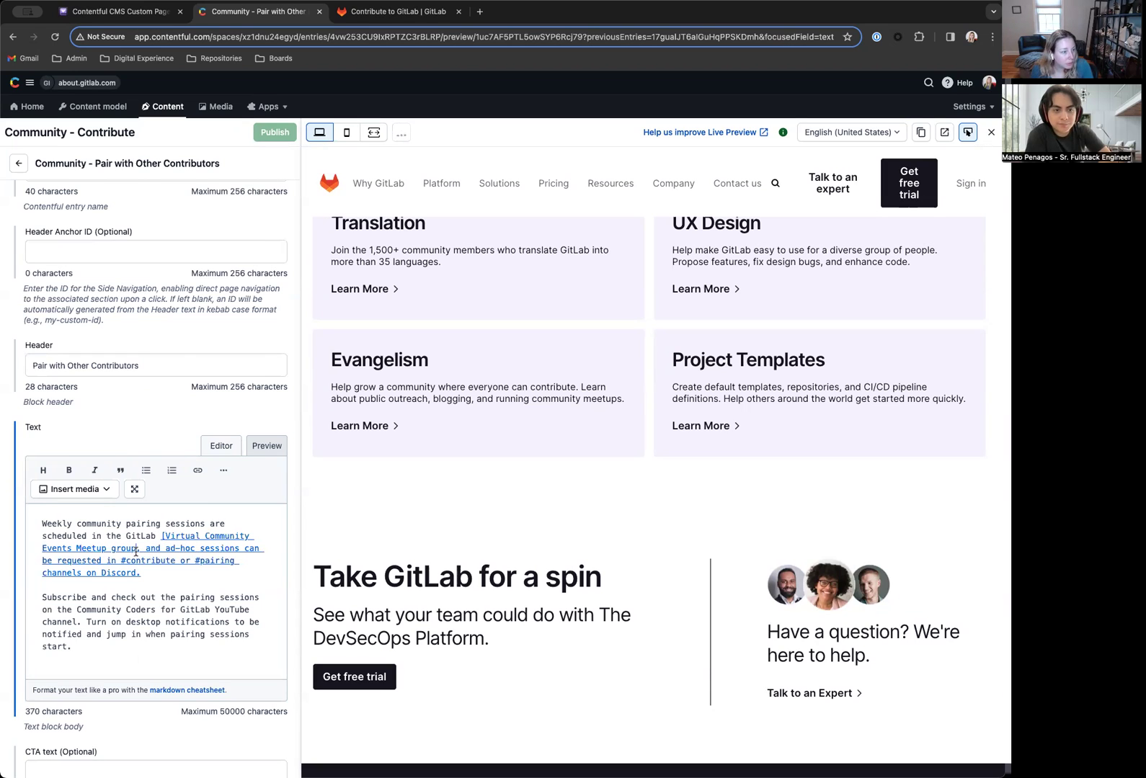
type("]()")
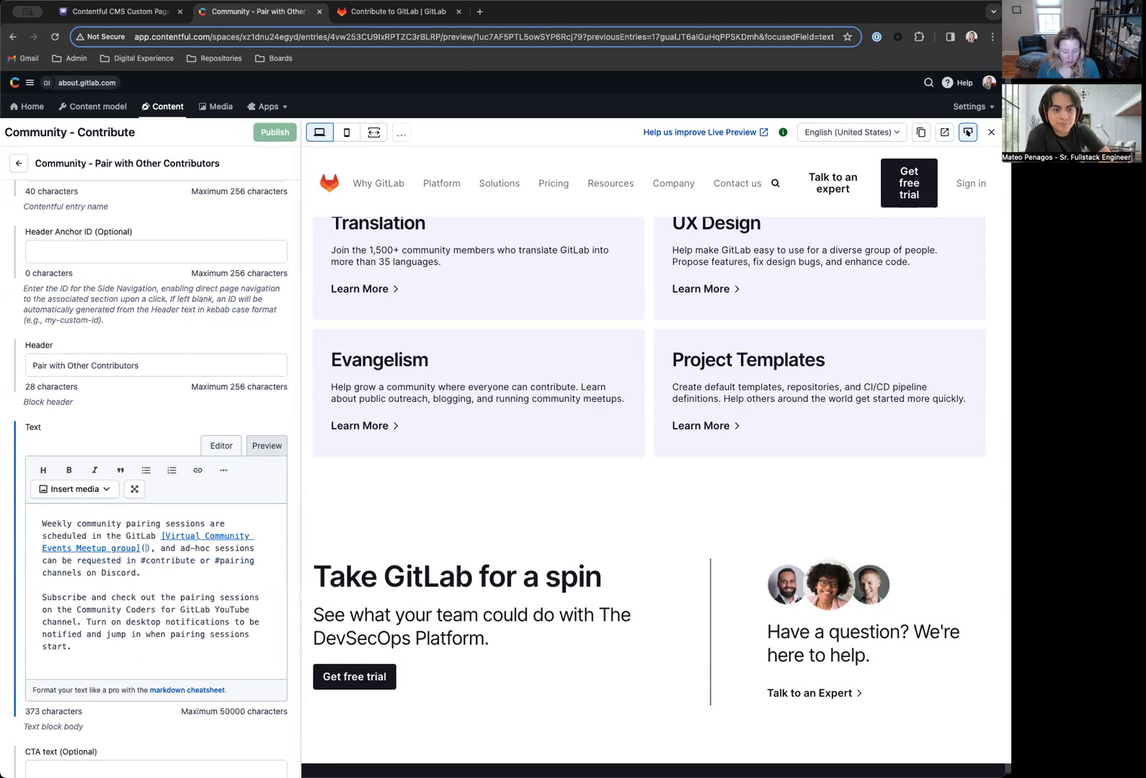
type("https://www.meetup.com/gitlab-virtual-meetups/")
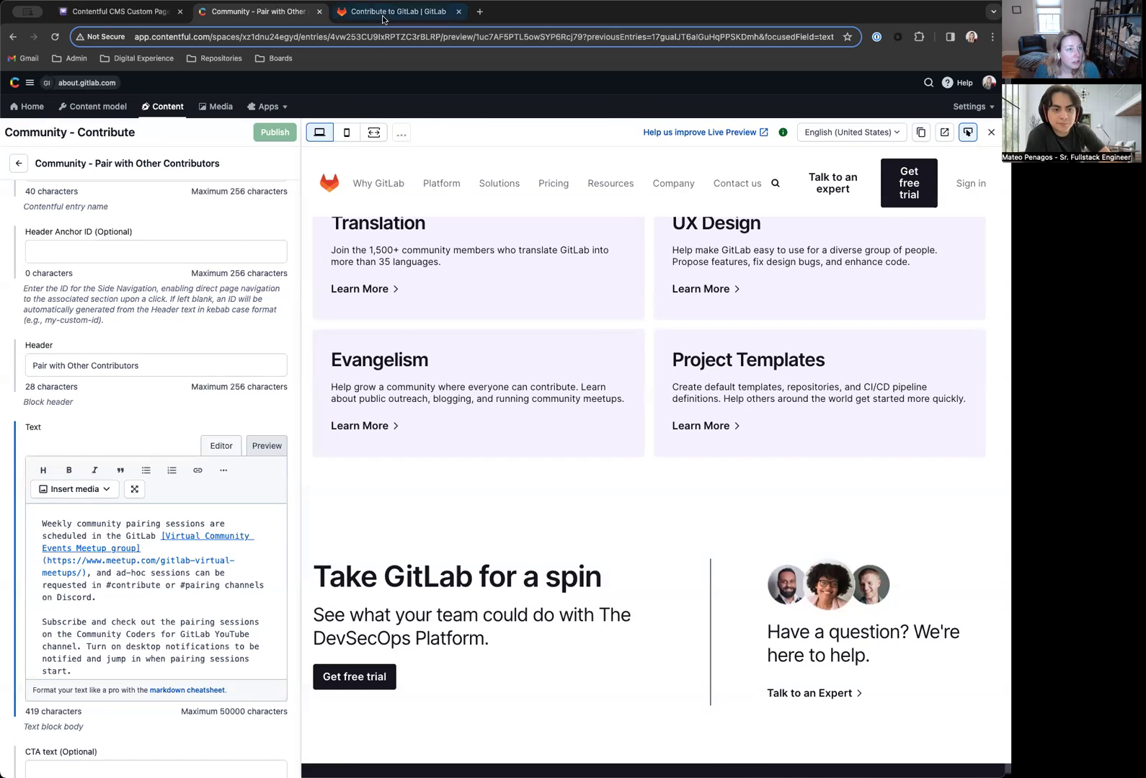
left_click(393, 11)
scroll(454, 469, "down", 1)
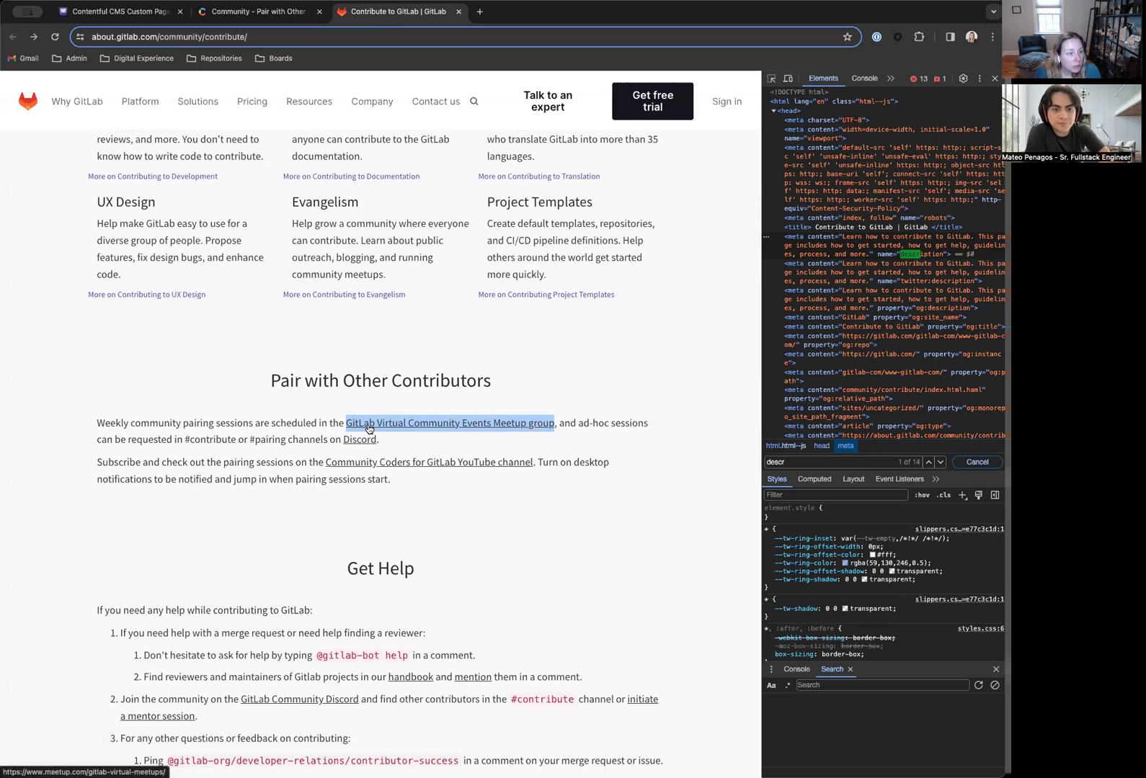
left_click(245, 11)
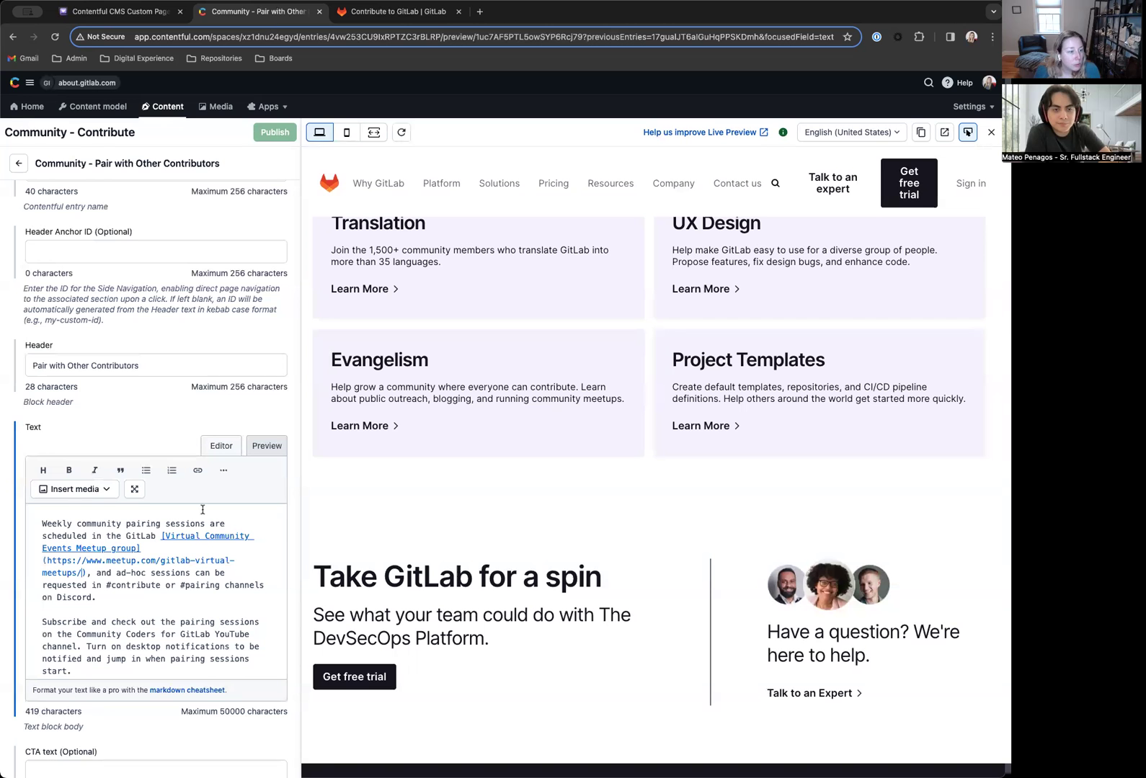
left_click(165, 535)
key("BackSpace")
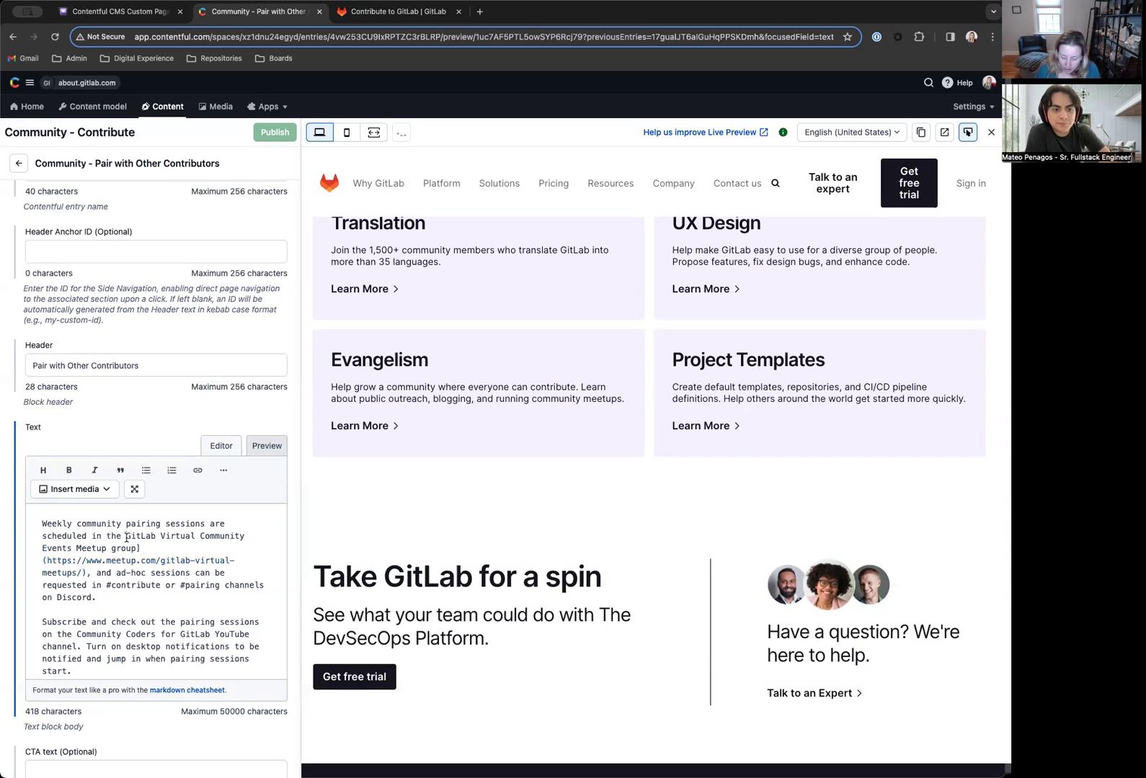
type("[")
Copy the Discord link address and add markdown link brackets around the Discord mention.
key("ctrl+Tab")
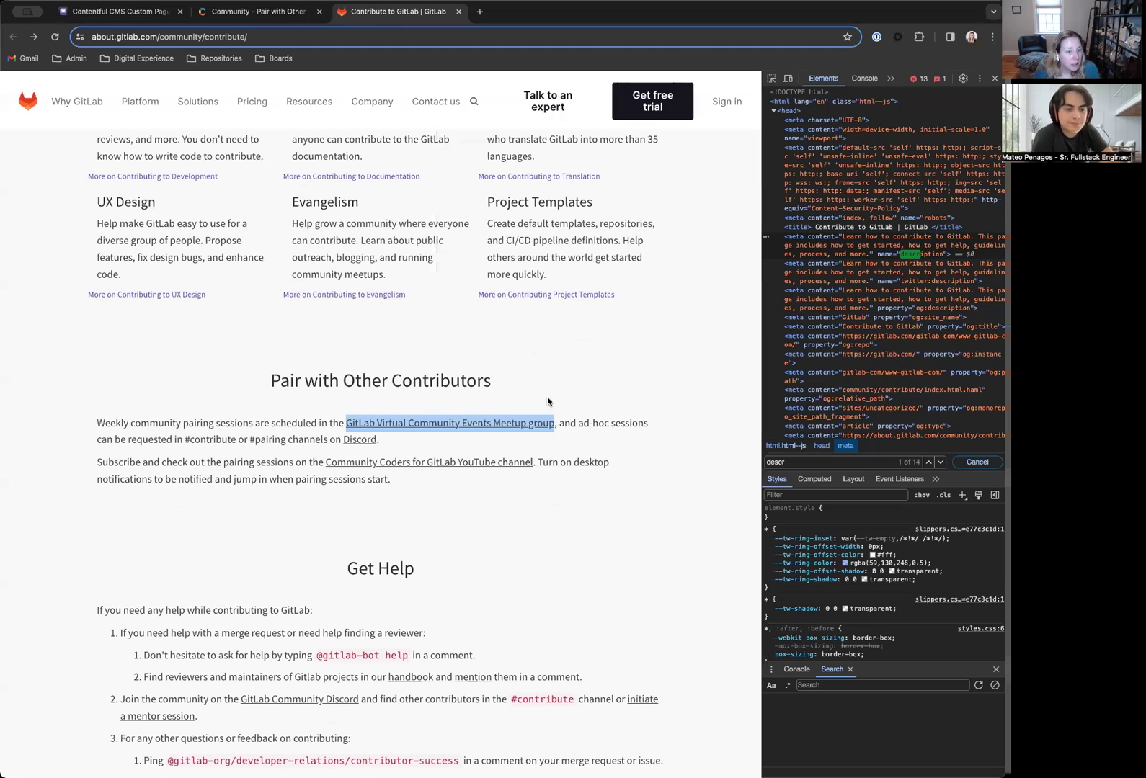
scroll(288, 436, "down", 1)
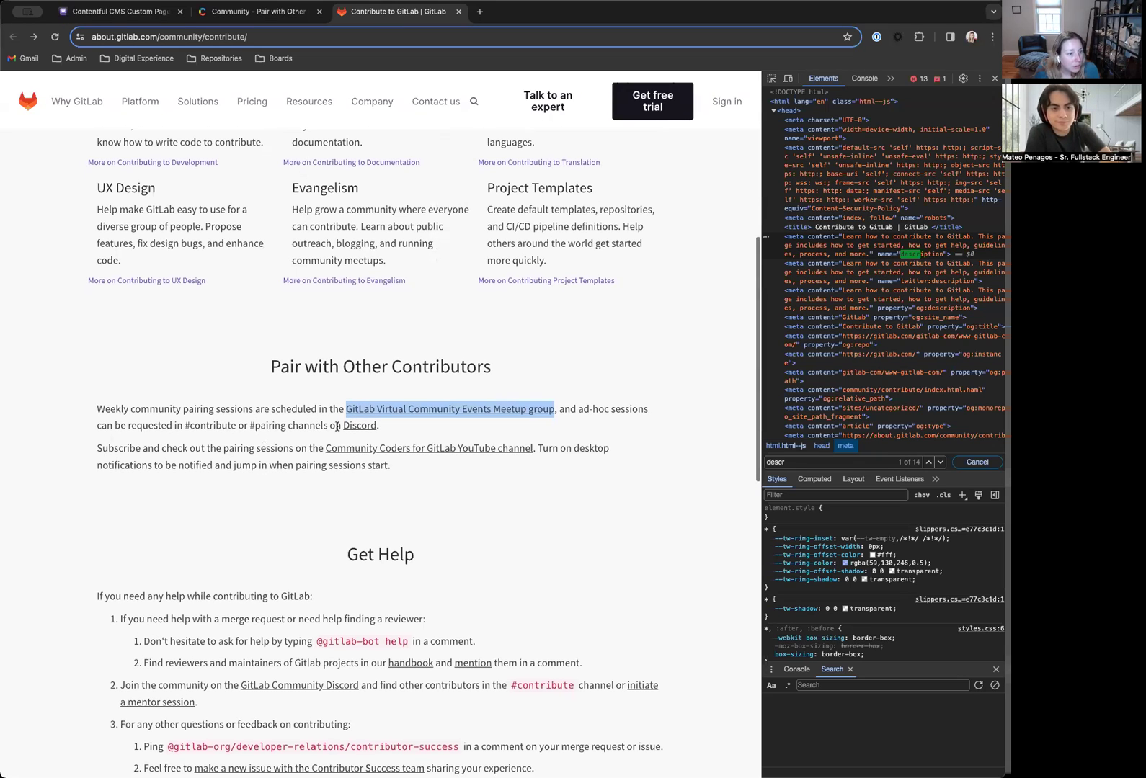
right_click(354, 425)
left_click(406, 488)
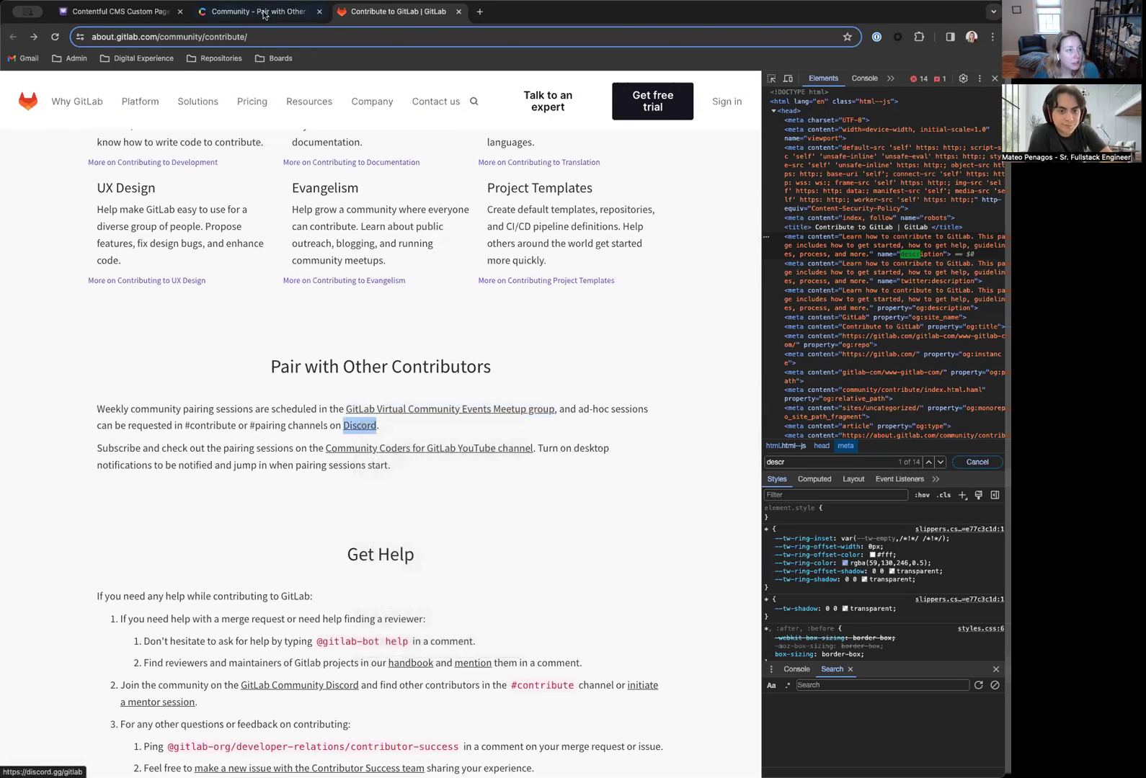
left_click(263, 14)
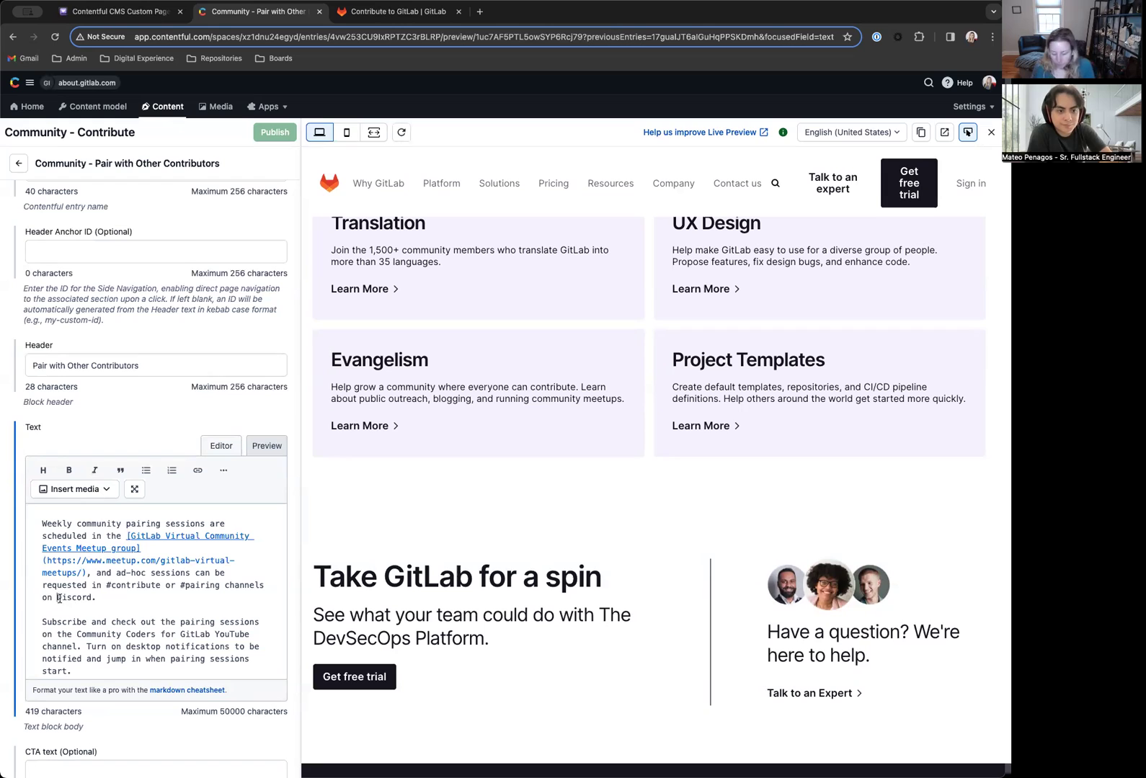
key("Right")
type("[")
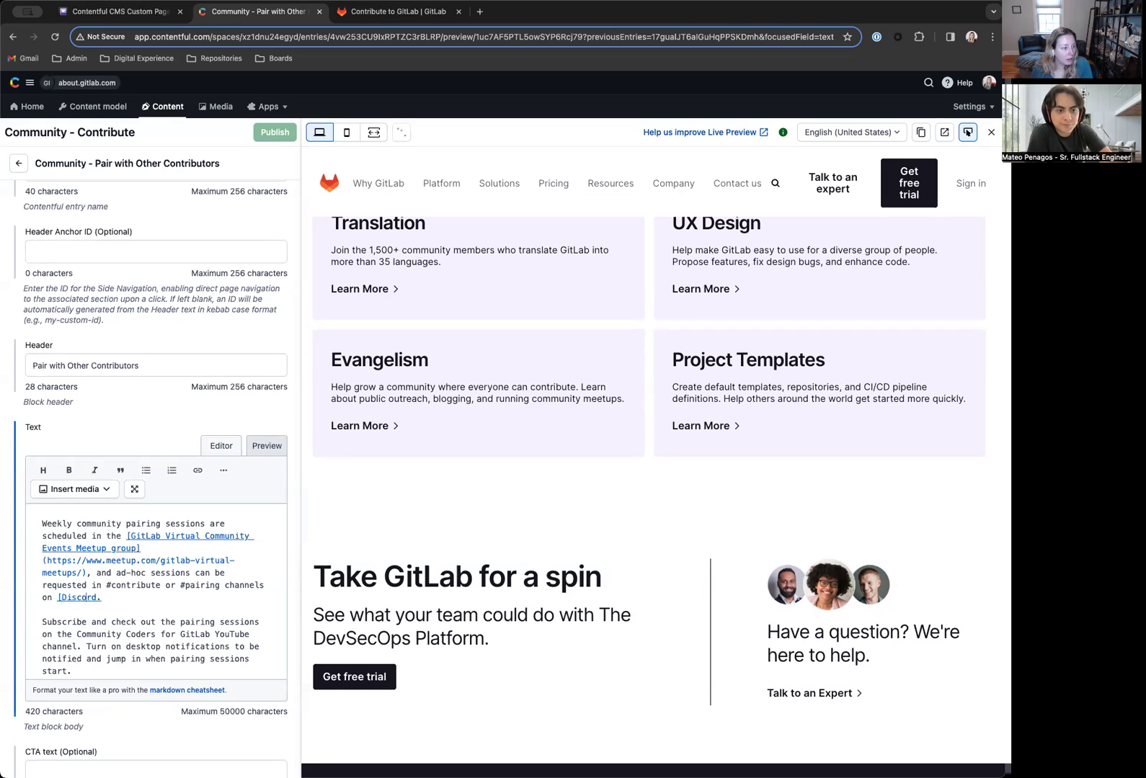
type("]()")
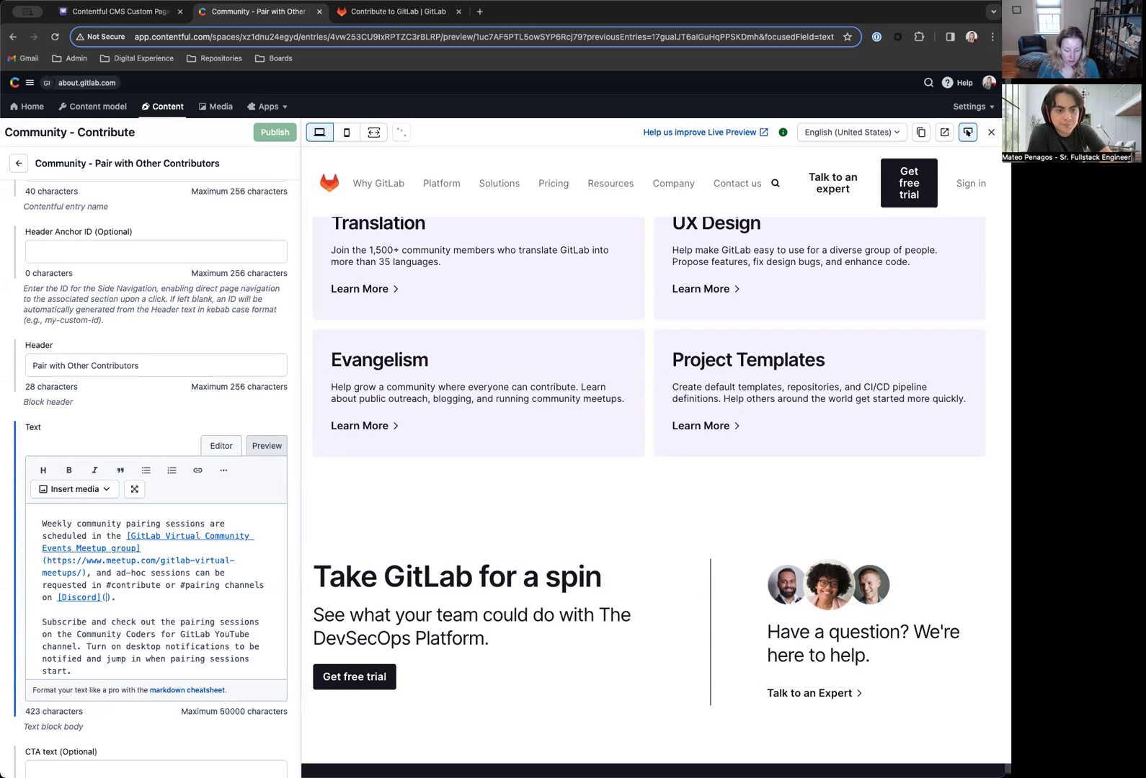
Link the Community Coders YouTube channel phrase to its copied YouTube URL.
left_click(396, 12)
scroll(318, 439, "down", 2)
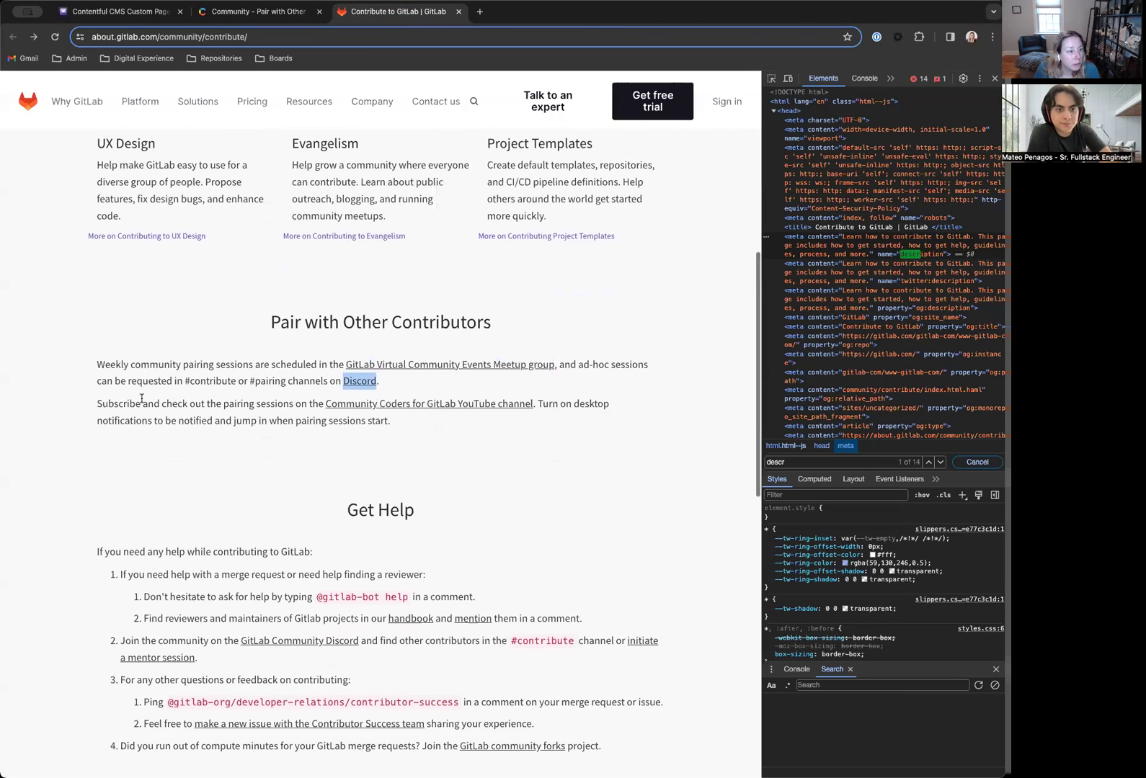
right_click(364, 404)
left_click(511, 512)
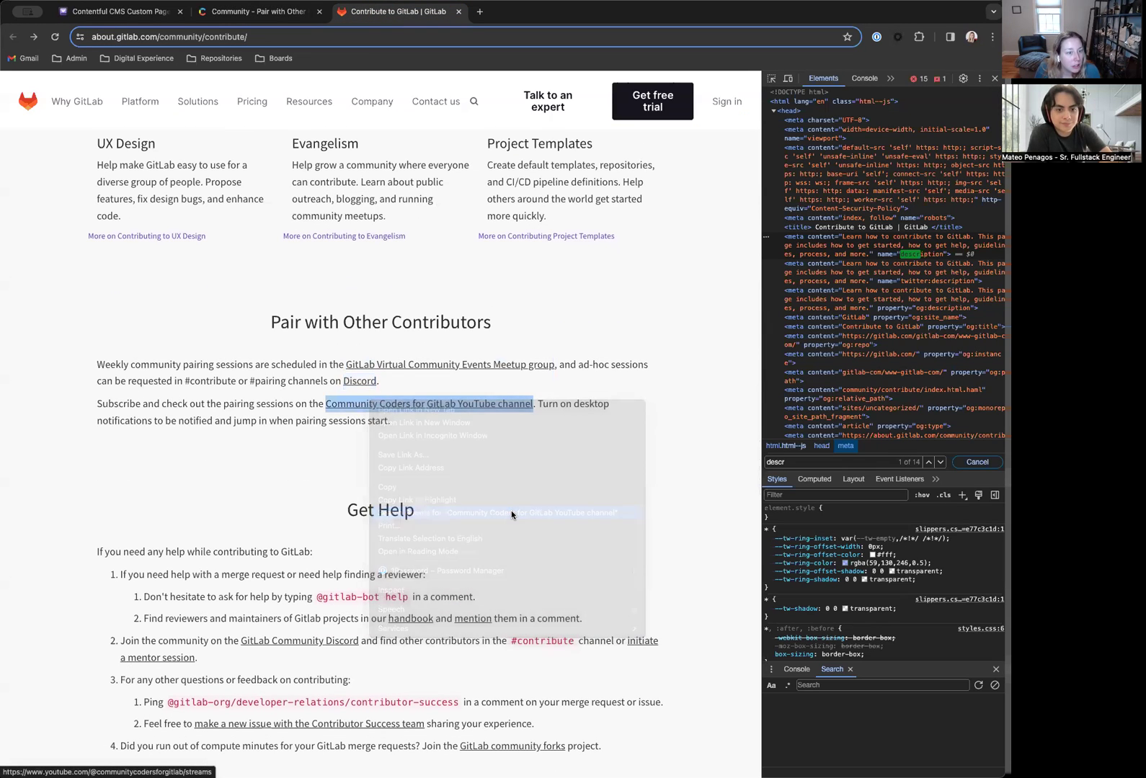
left_click(258, 12)
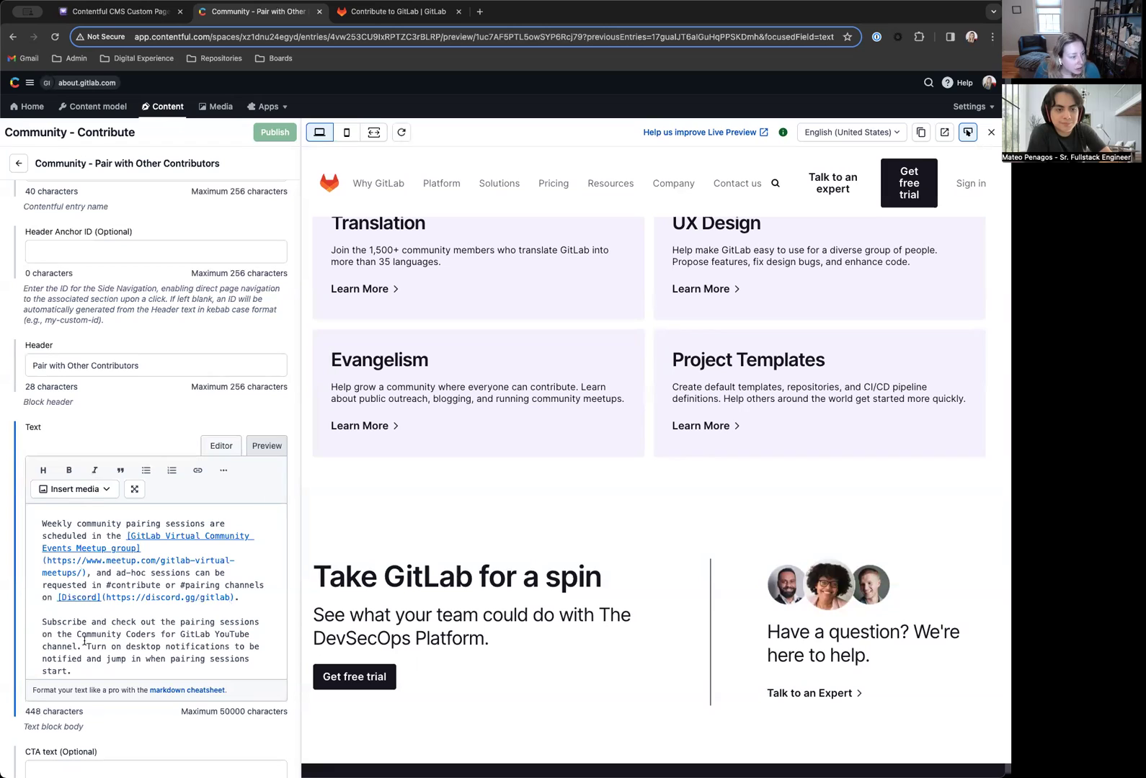
left_click(75, 633)
type("[")
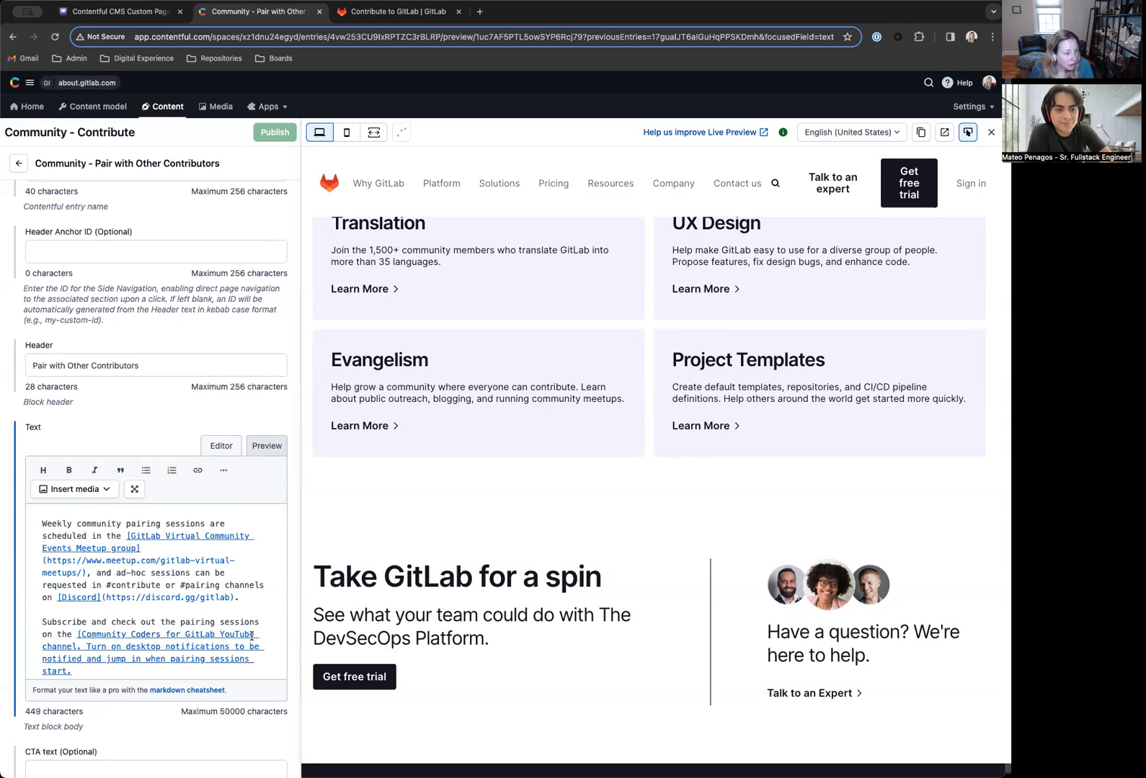
left_click(75, 647)
type("](")
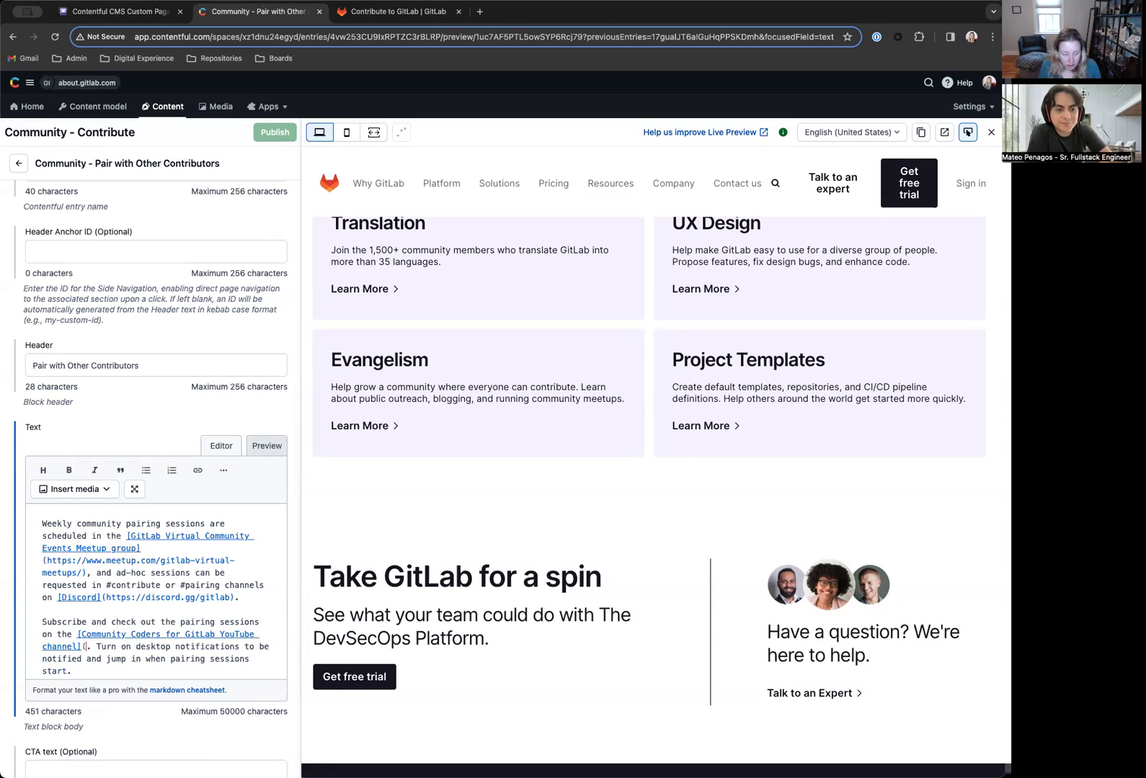
key("super+v")
scroll(161, 592, "down", 2)
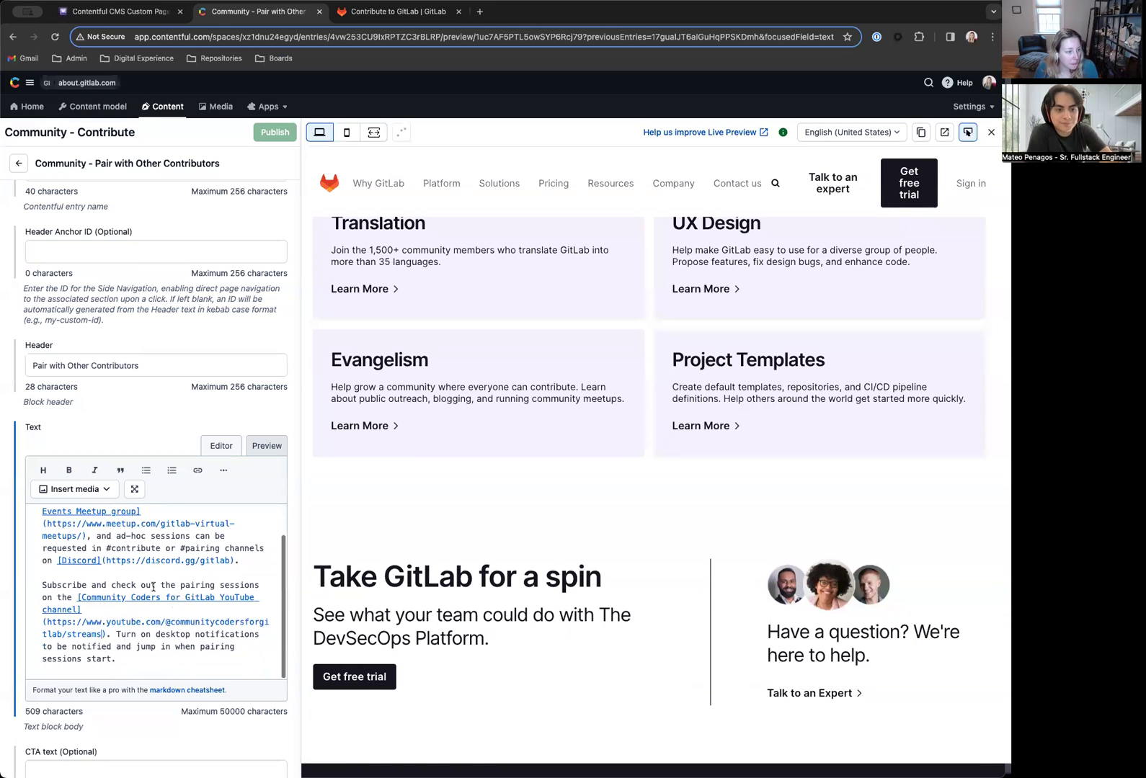
left_click(395, 12)
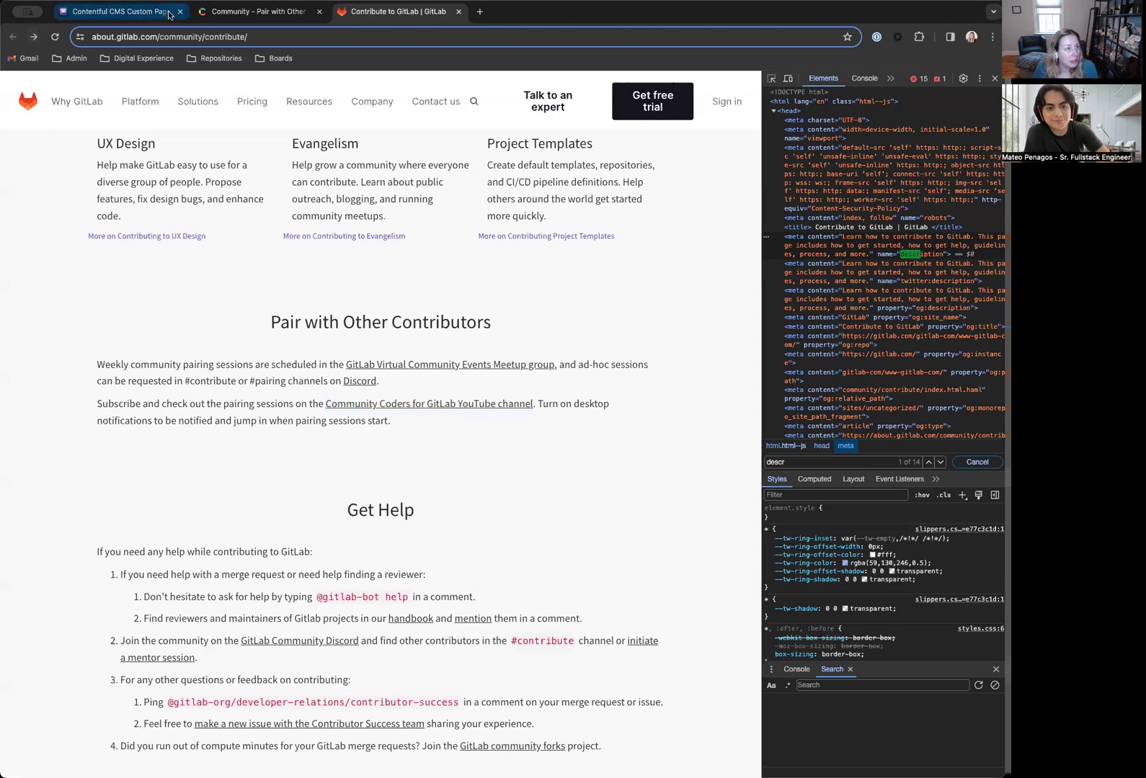
left_click(205, 12)
Open the Pair with Other Contributors component and reload the live preview.
left_click(19, 163)
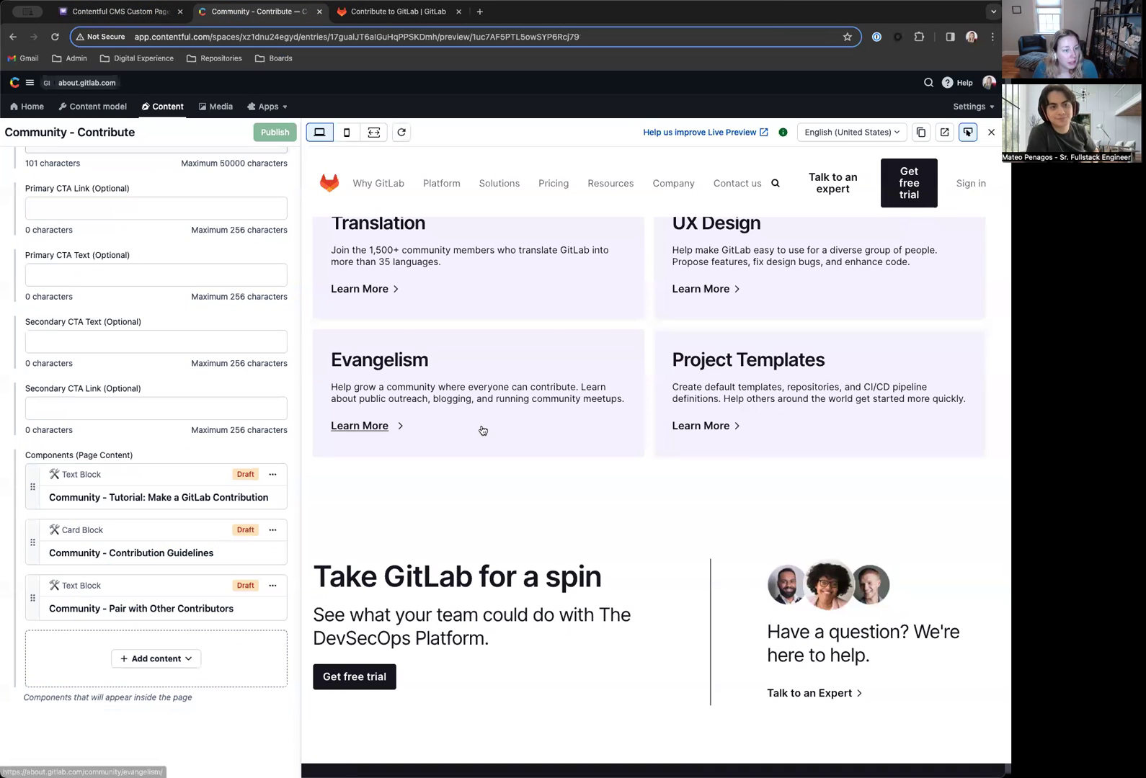
left_click(194, 539)
scroll(440, 525, "up", 10)
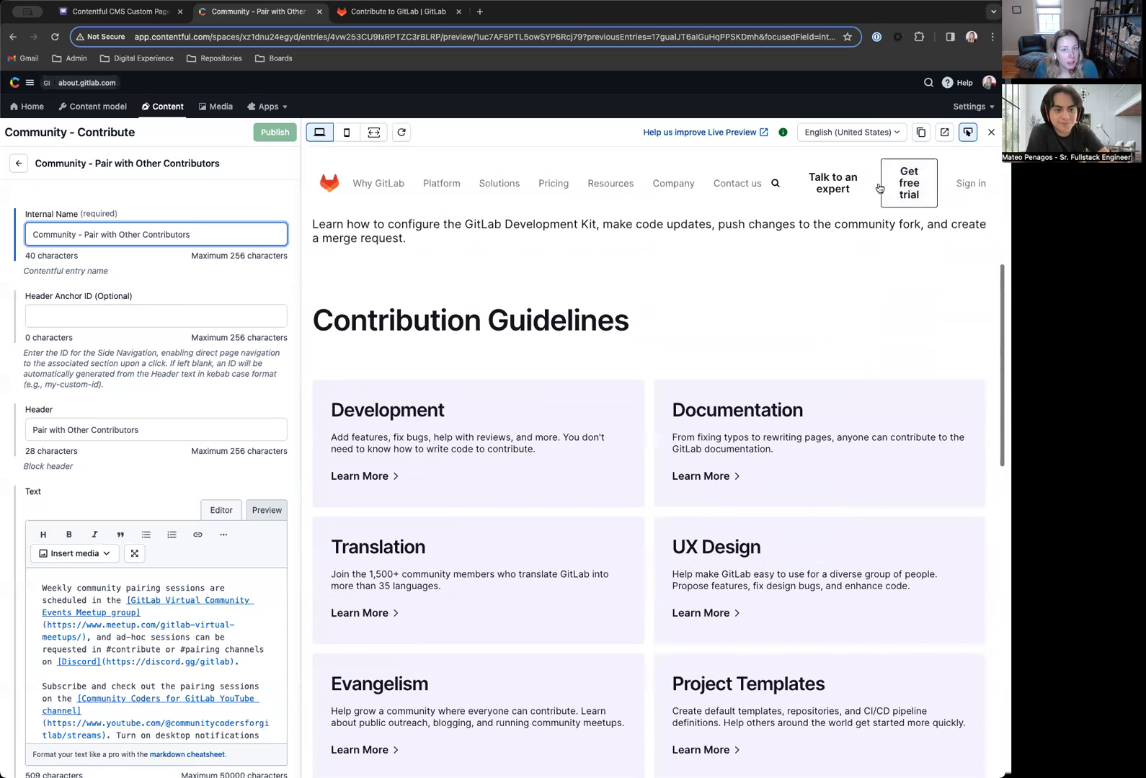
left_click(402, 132)
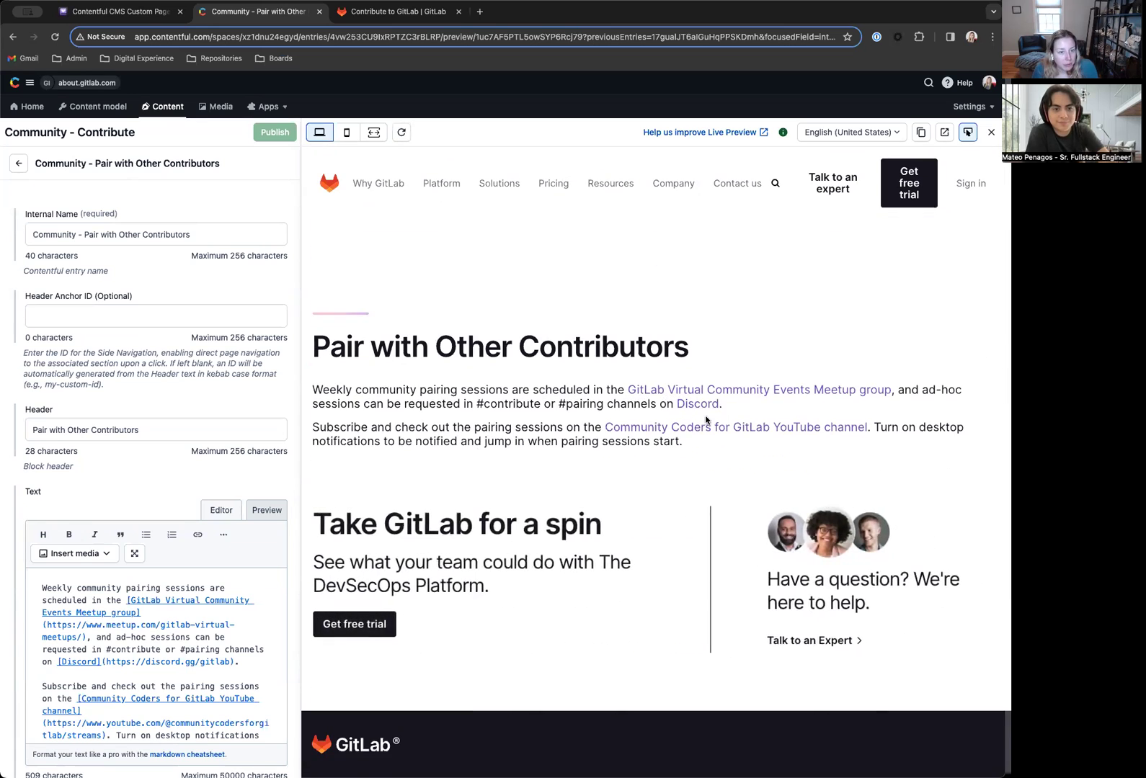
scroll(7, 474, "down", 6)
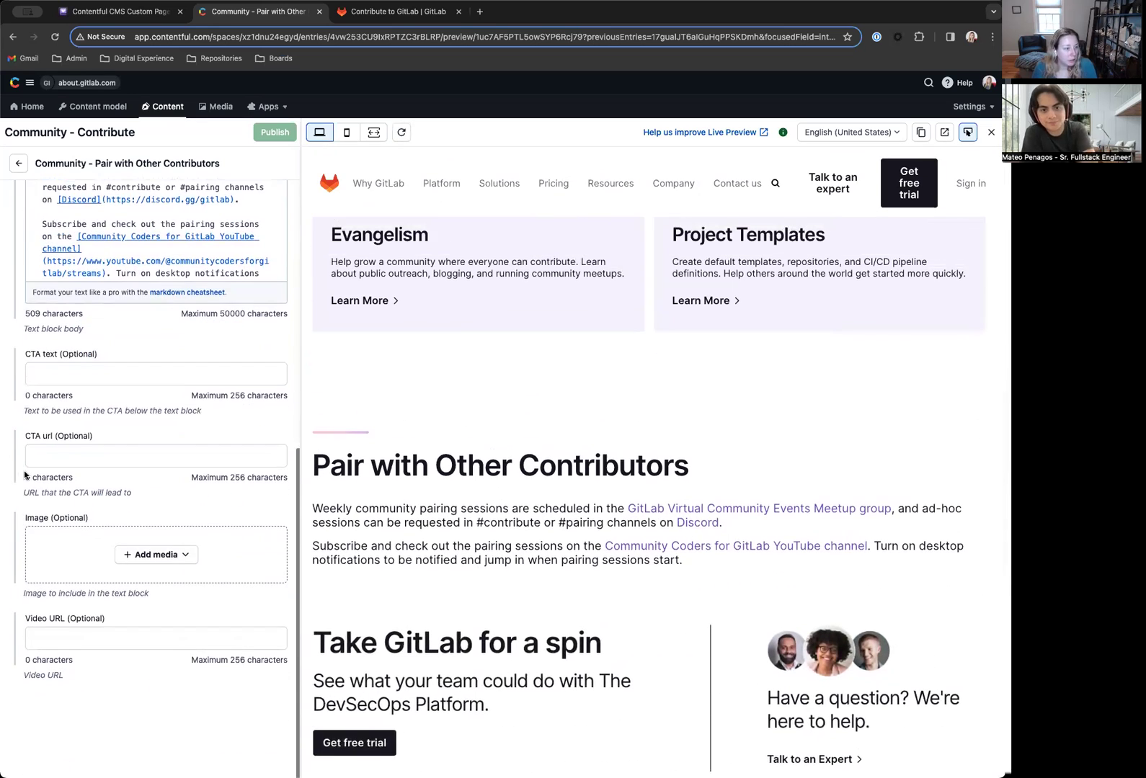
Return to the Community - Contribute entry and compare its components with the live GitLab Contribute page.
left_click(19, 163)
scroll(273, 355, "down", 10)
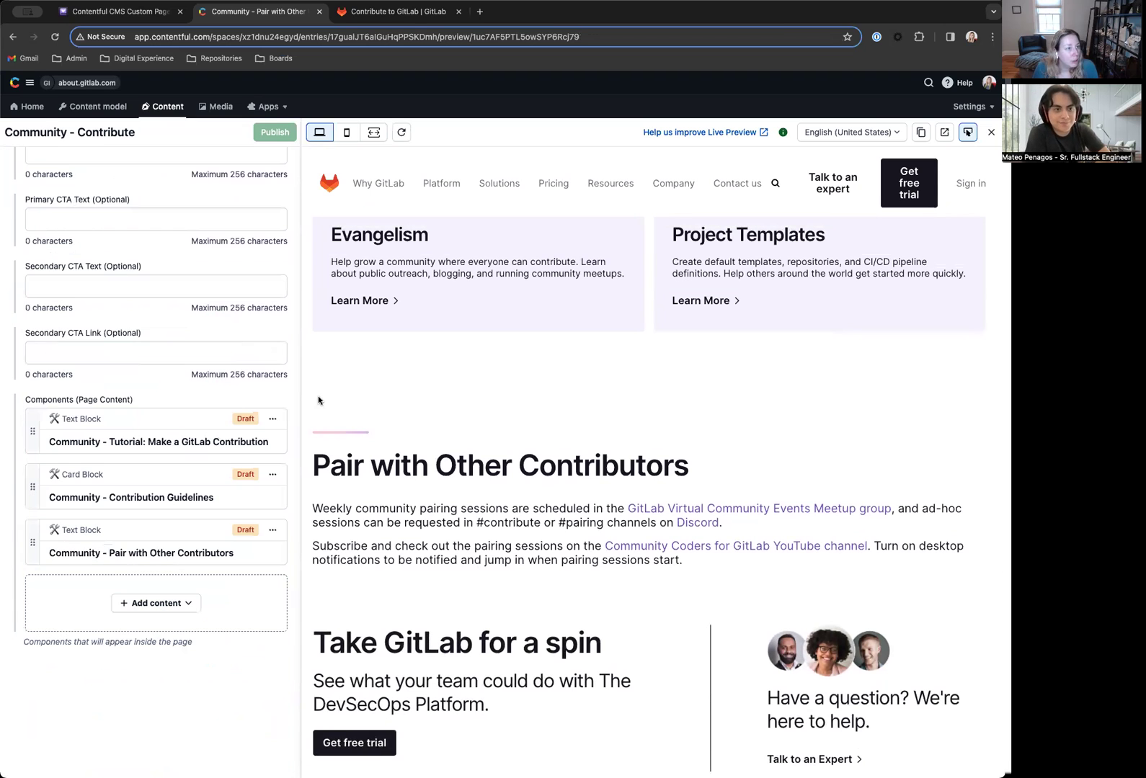
scroll(159, 376, "up", 10)
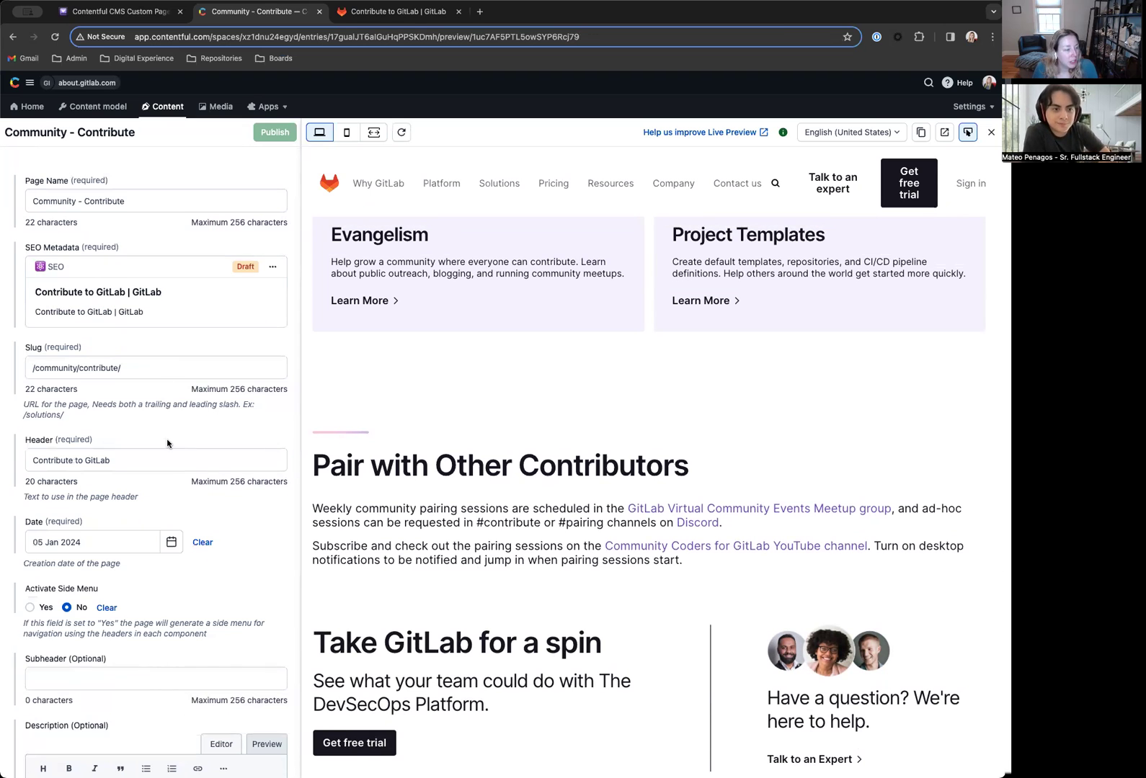
scroll(164, 441, "down", 10)
key("ctrl+Tab")
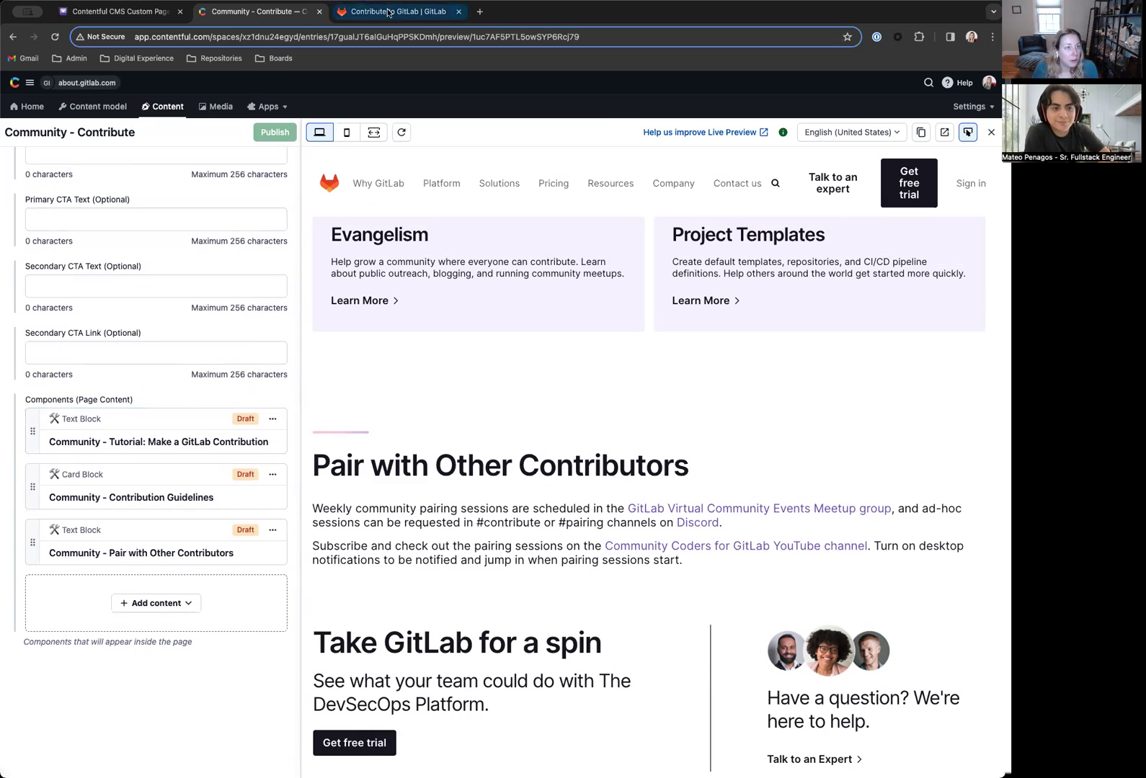
scroll(401, 419, "down", 3)
double_click(374, 330)
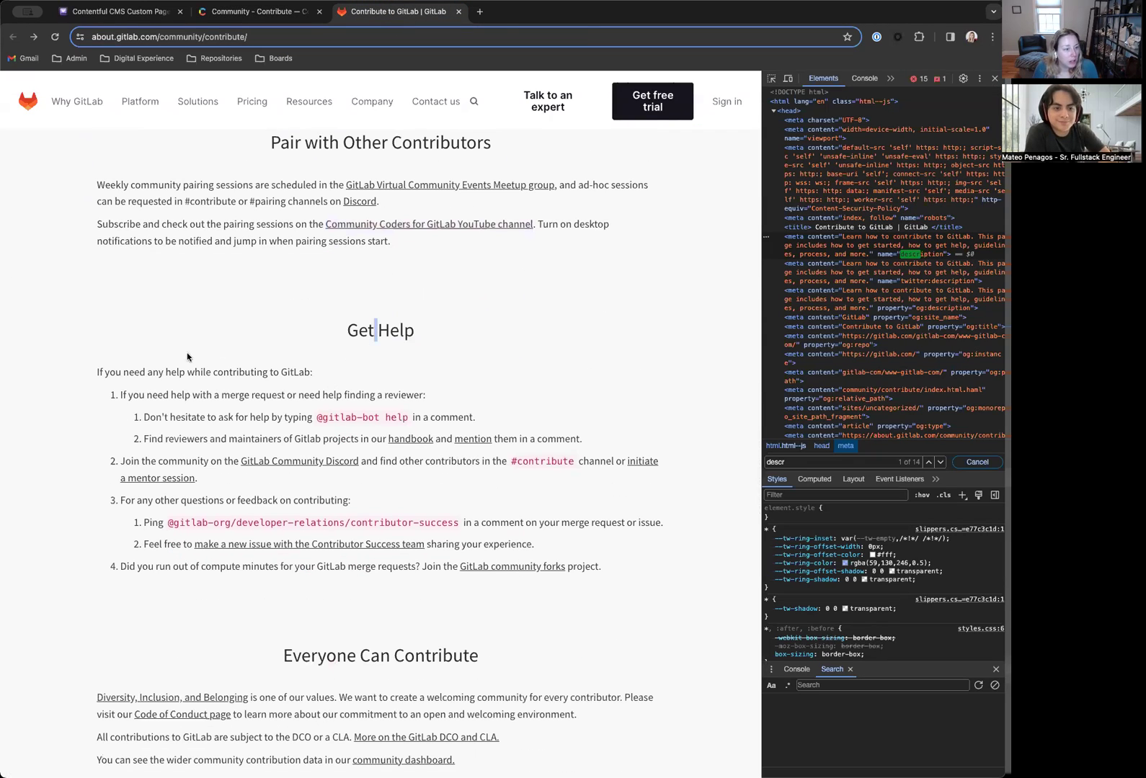
scroll(304, 416, "down", 3)
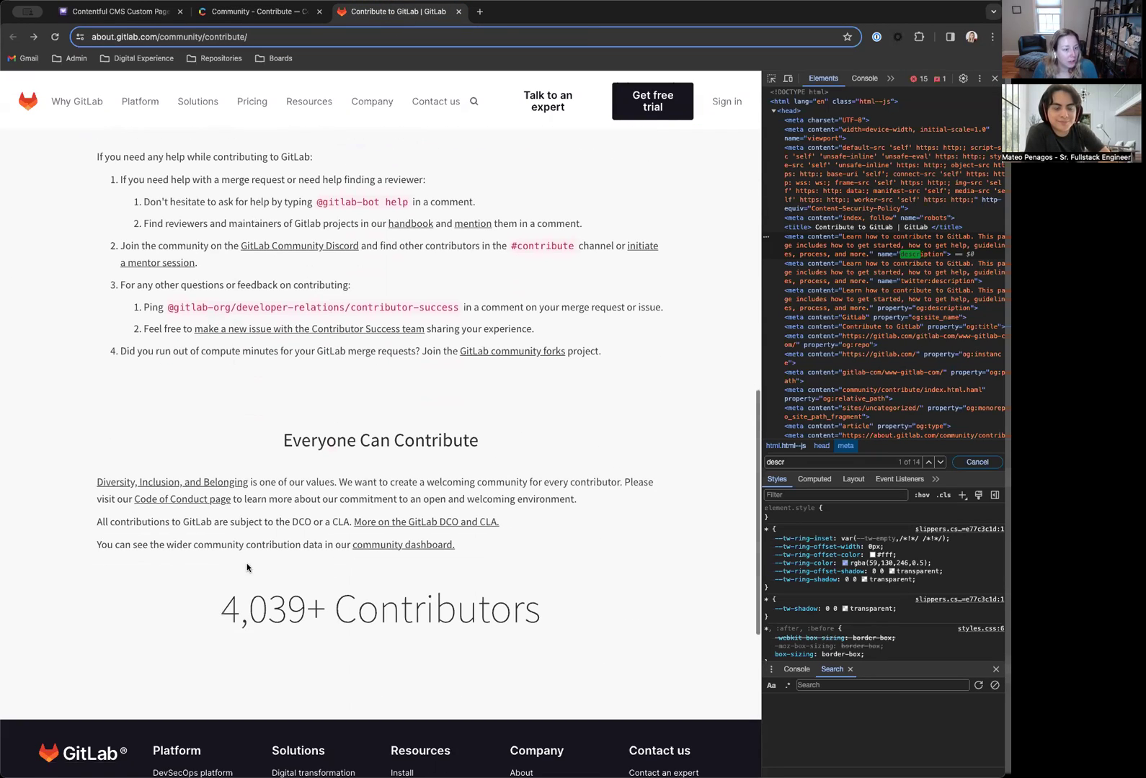
scroll(303, 418, "up", 3)
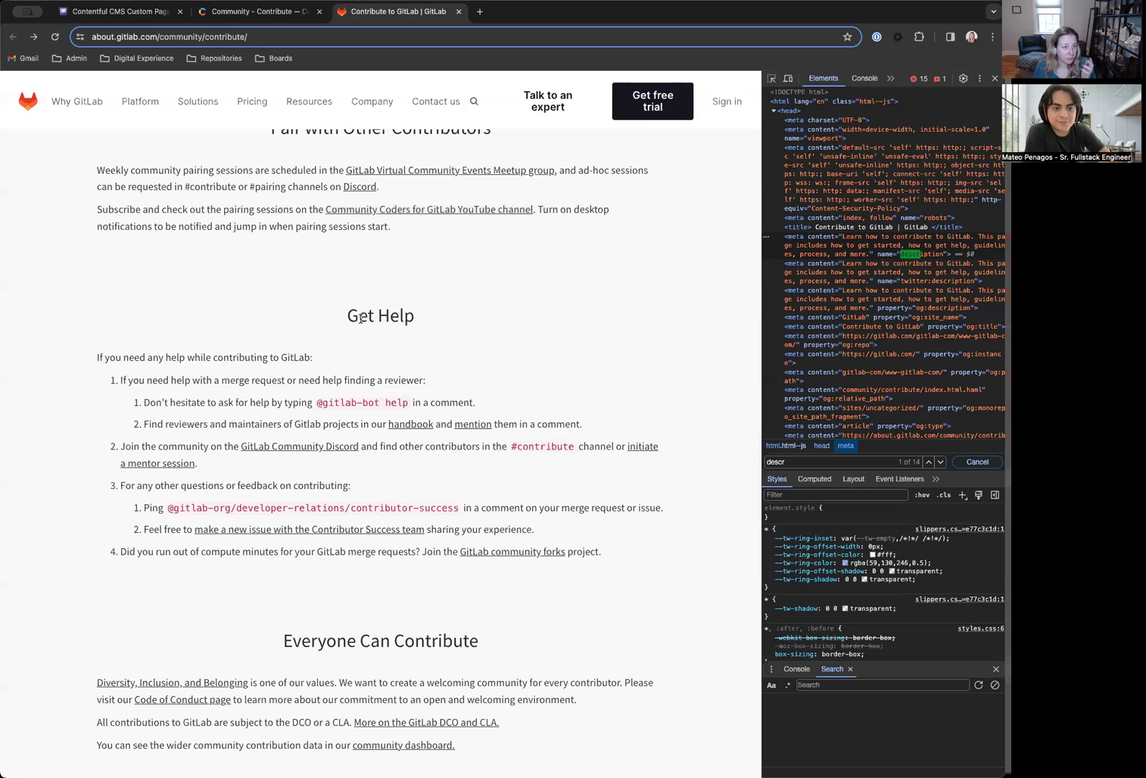
key("ctrl+shift+Tab")
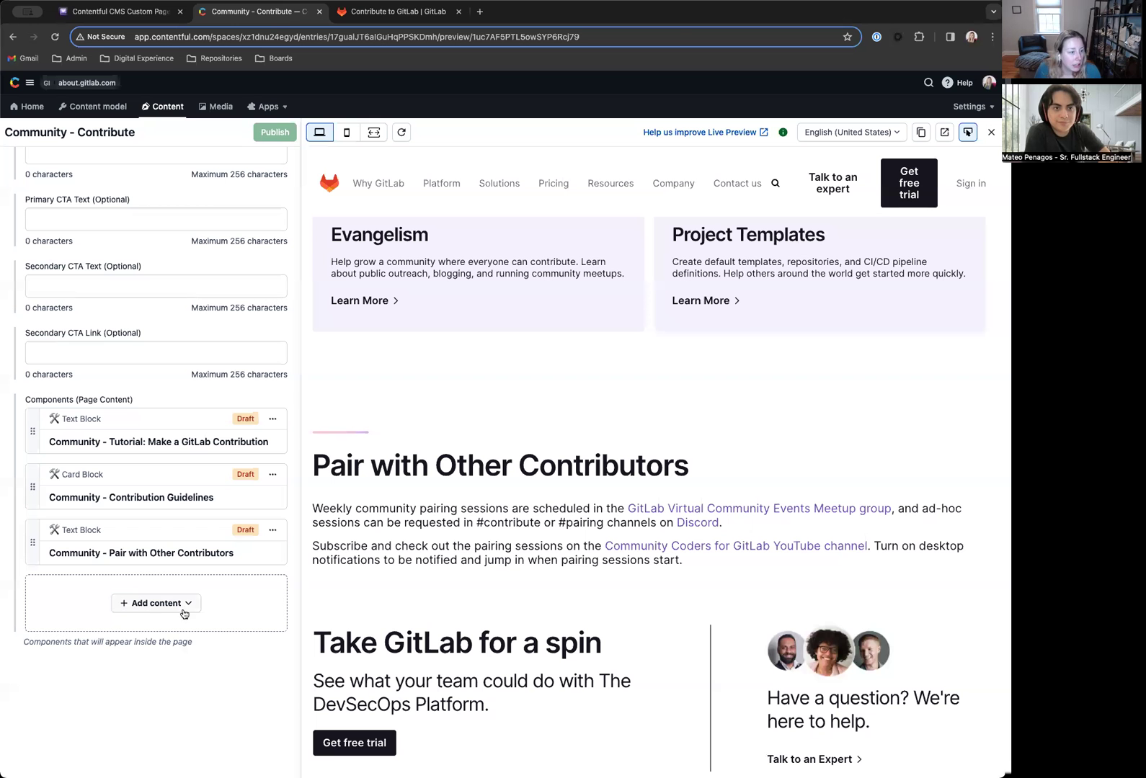
Add a new Text Block named 'Community - Get Help', using the heading copied from GitLab.
left_click(185, 613)
left_click(156, 729)
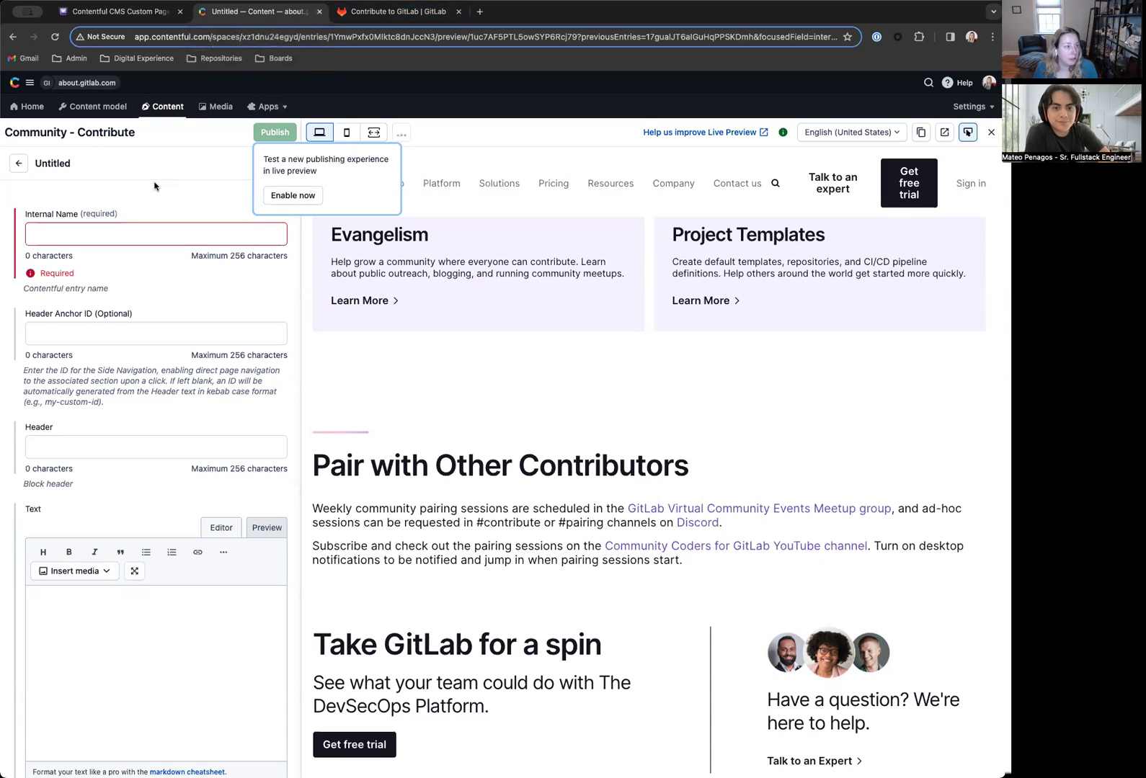
left_click(160, 232)
type("Ci")
type("omm")
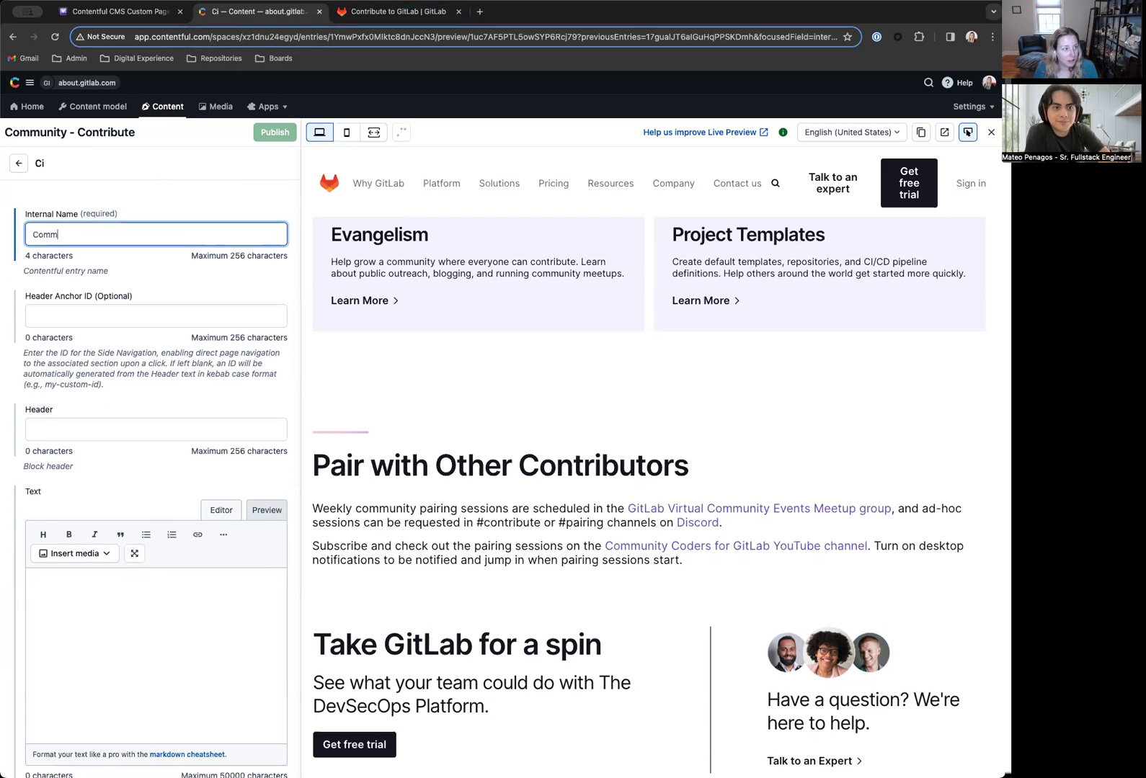
type("unity -")
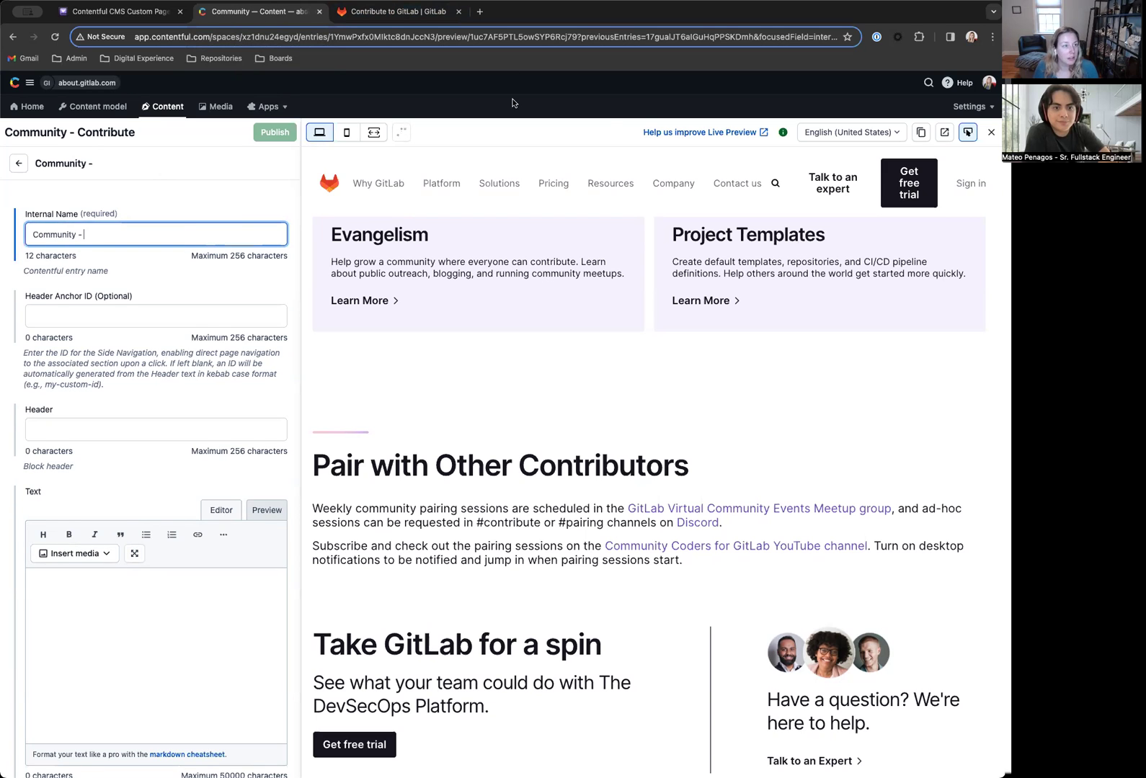
left_click(431, 14)
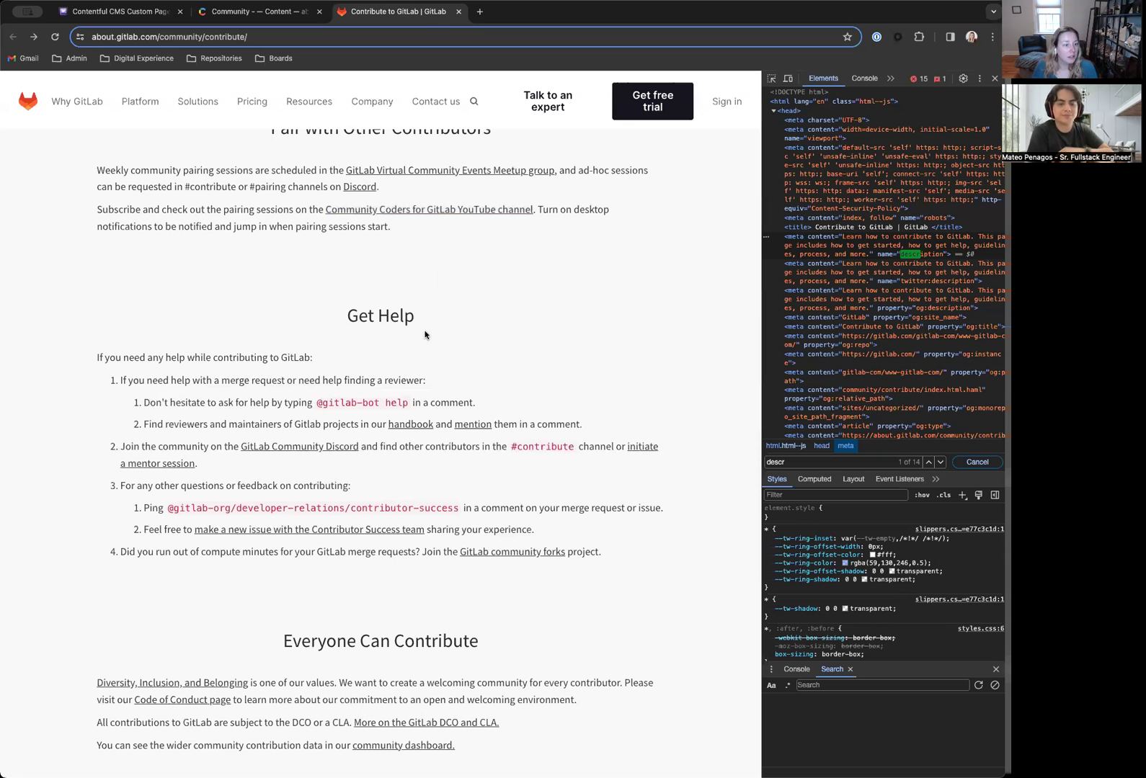
triple_click(367, 315)
key("super+c")
left_click(228, 9)
key("super+v")
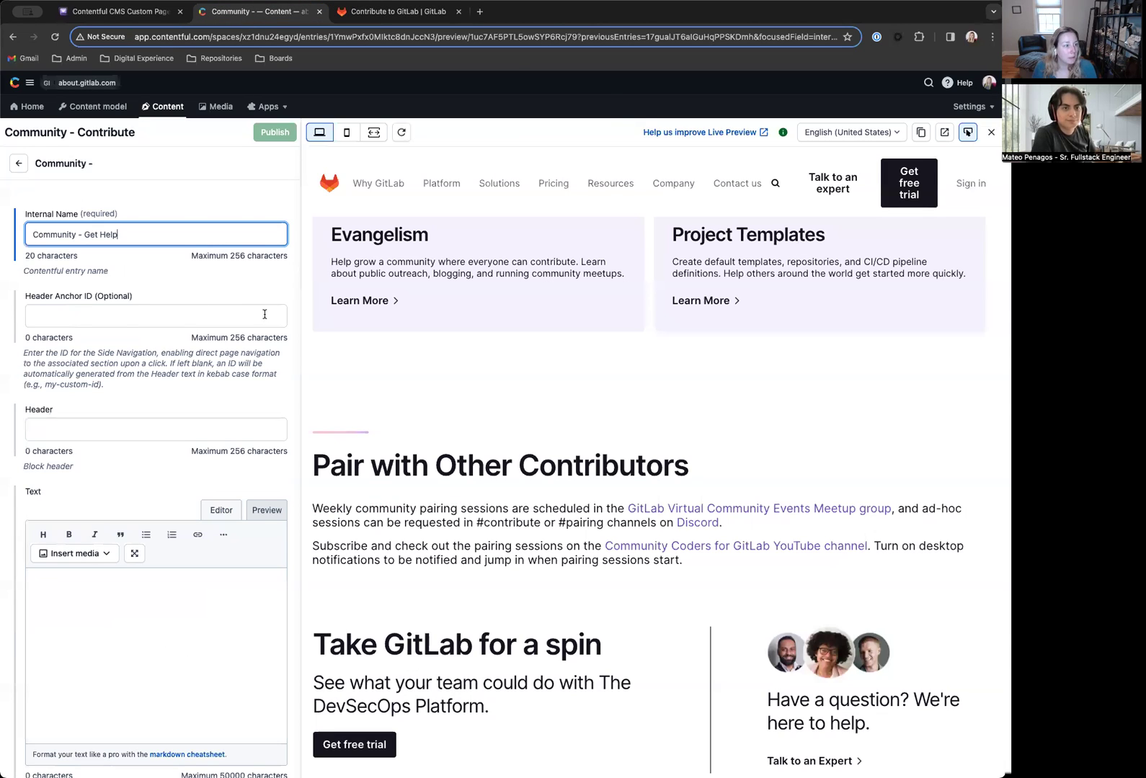
Paste the Get Help list text from the GitLab page into the block's Text field.
left_click(399, 12)
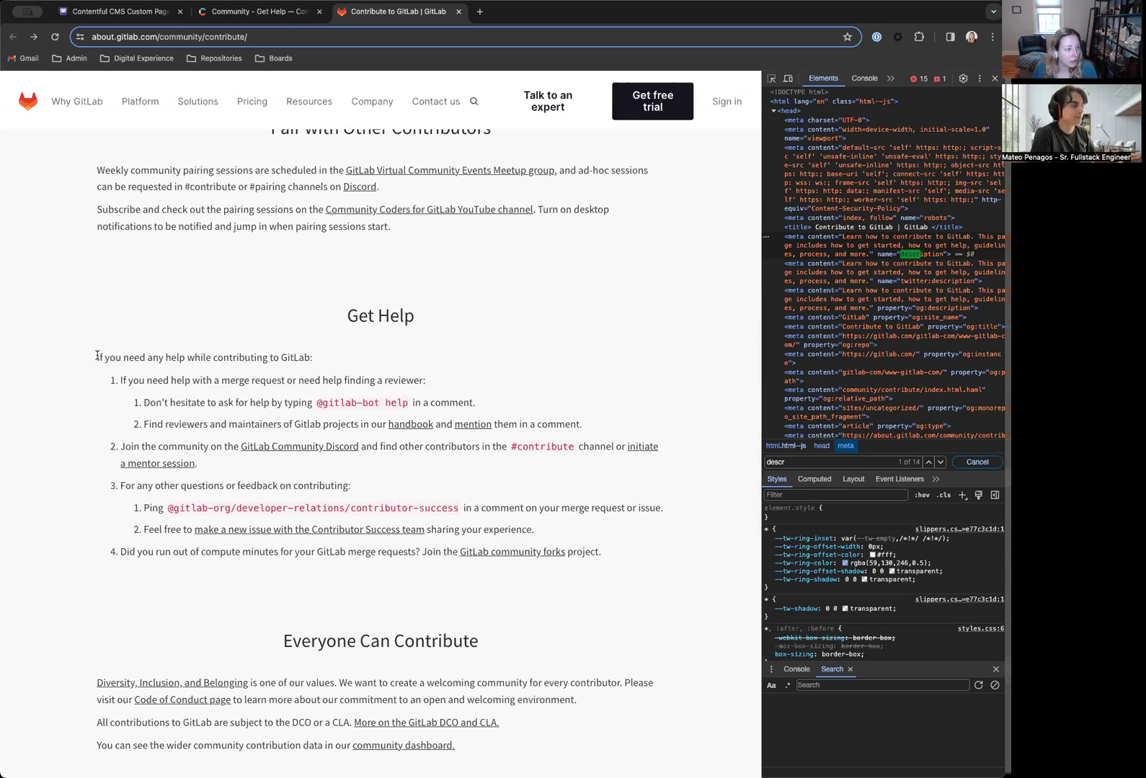
left_click_drag(98, 356, 613, 560)
key("super+c")
left_click(223, 14)
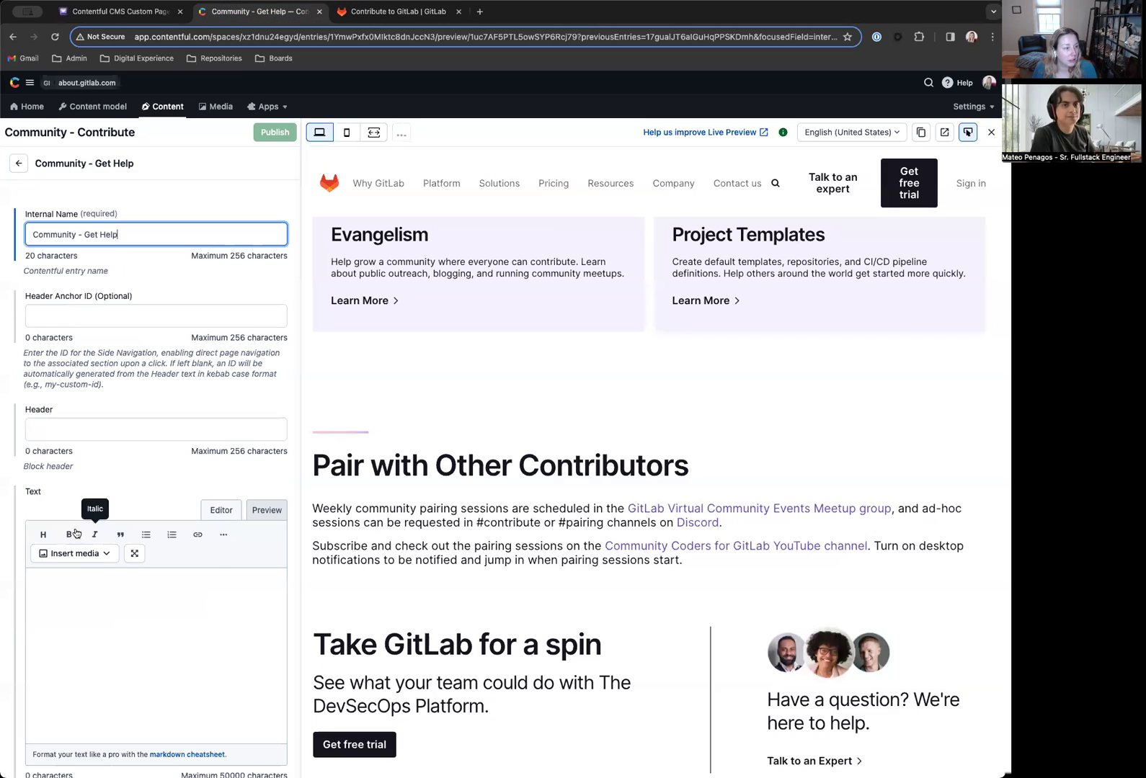
left_click(112, 644)
key("super+v")
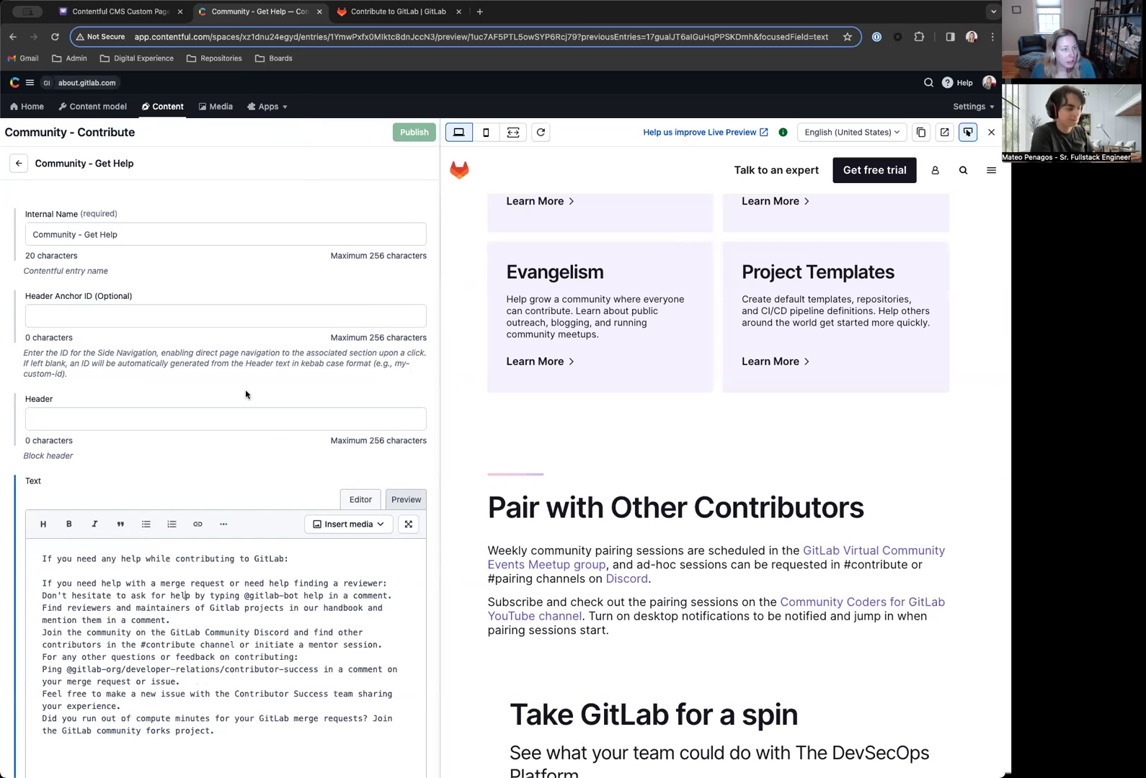
Check the text against the live page, close the live preview, and reopen Community - Get Help.
left_click(364, 12)
mouse_move(295, 103)
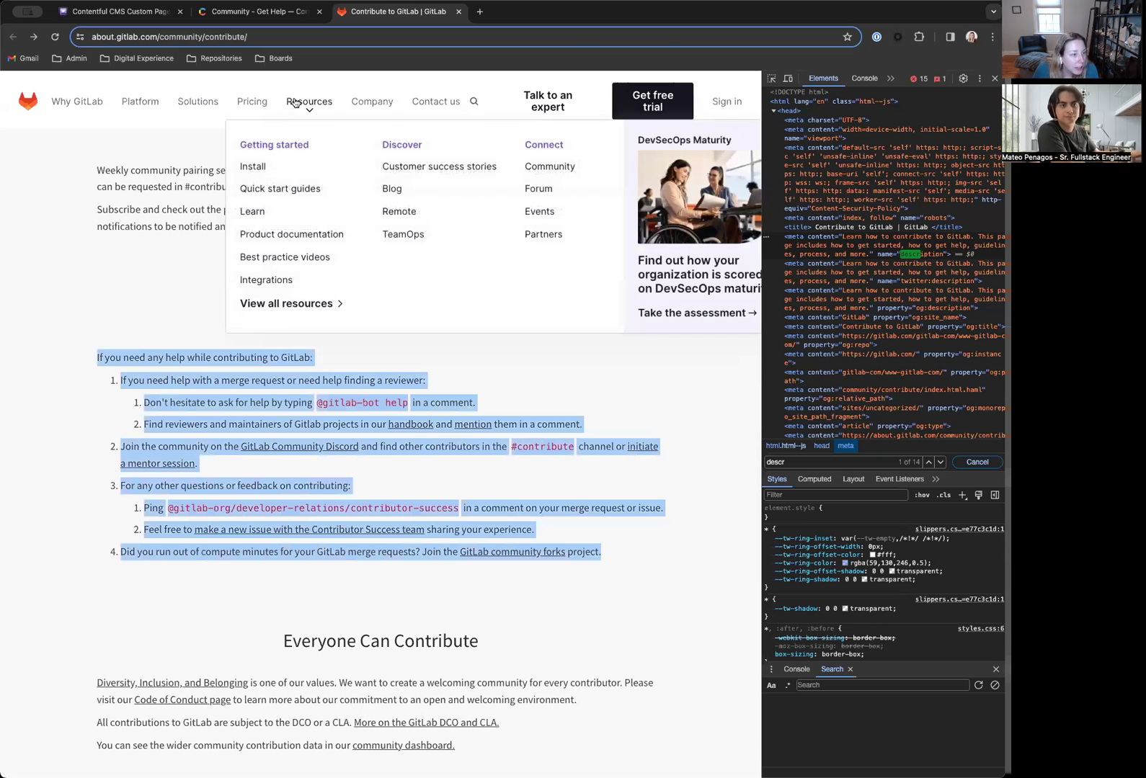
left_click(256, 12)
scroll(207, 613, "down", 3)
scroll(206, 613, "up", 3)
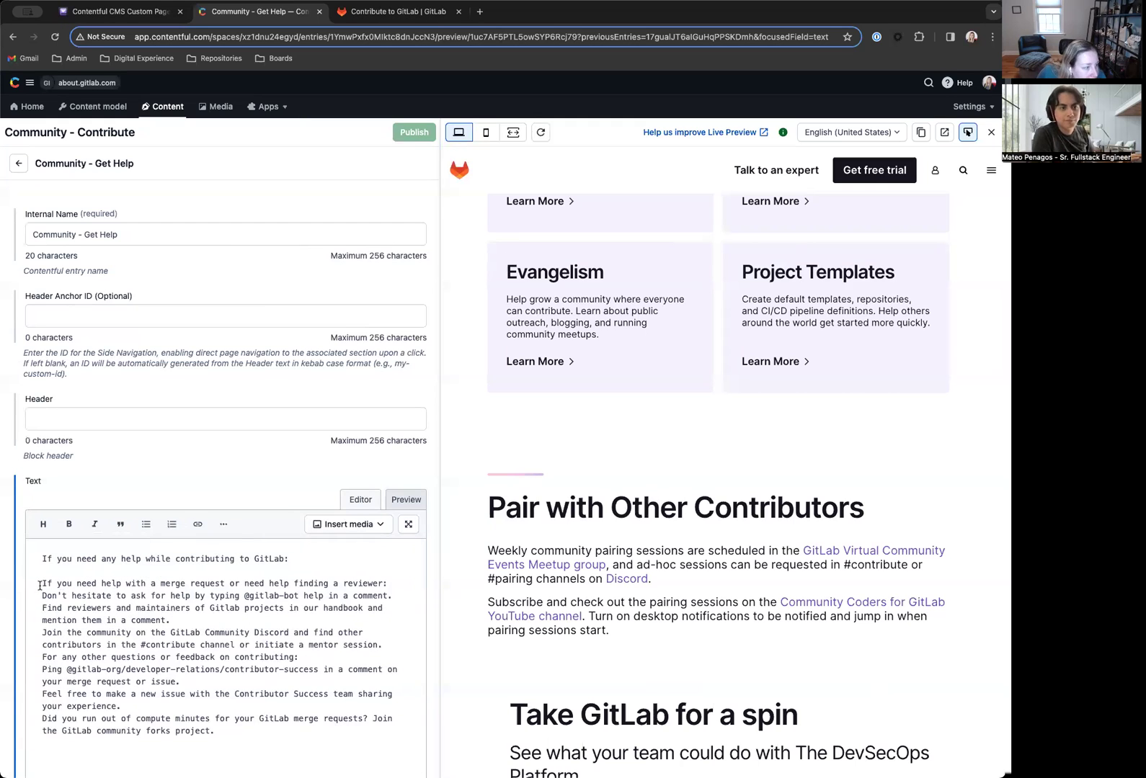
left_click_drag(27, 604, 42, 583)
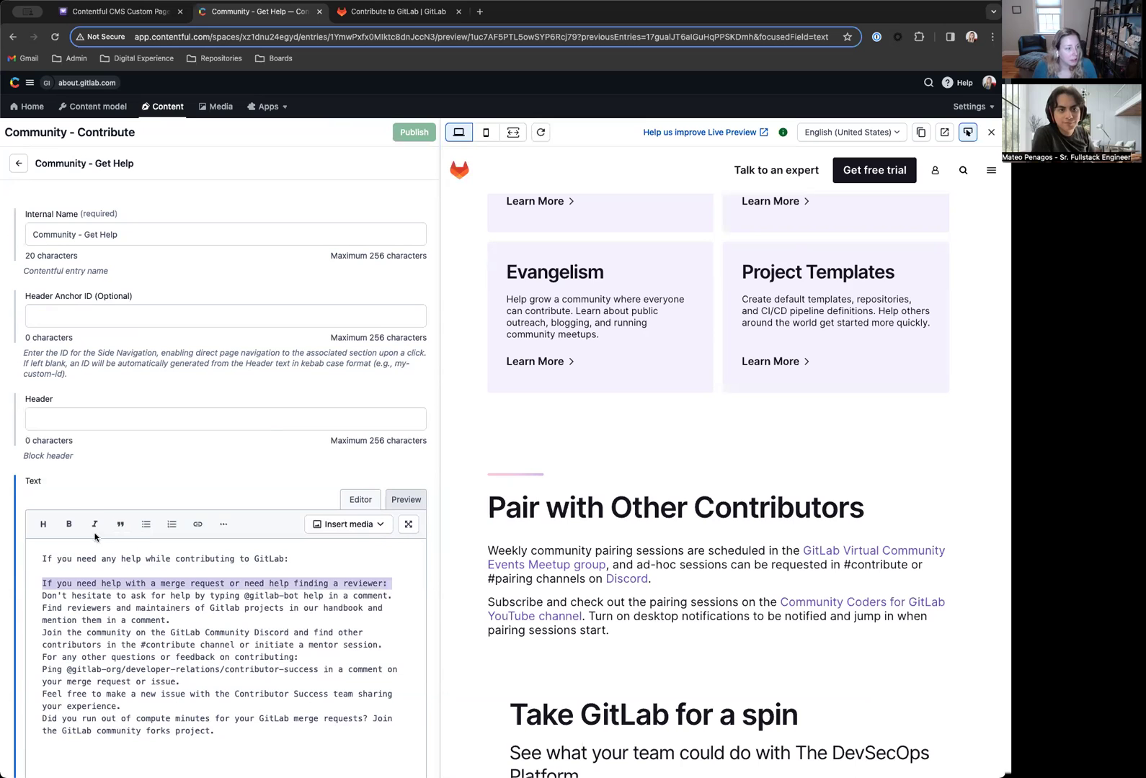
left_click(77, 482)
left_click(991, 132)
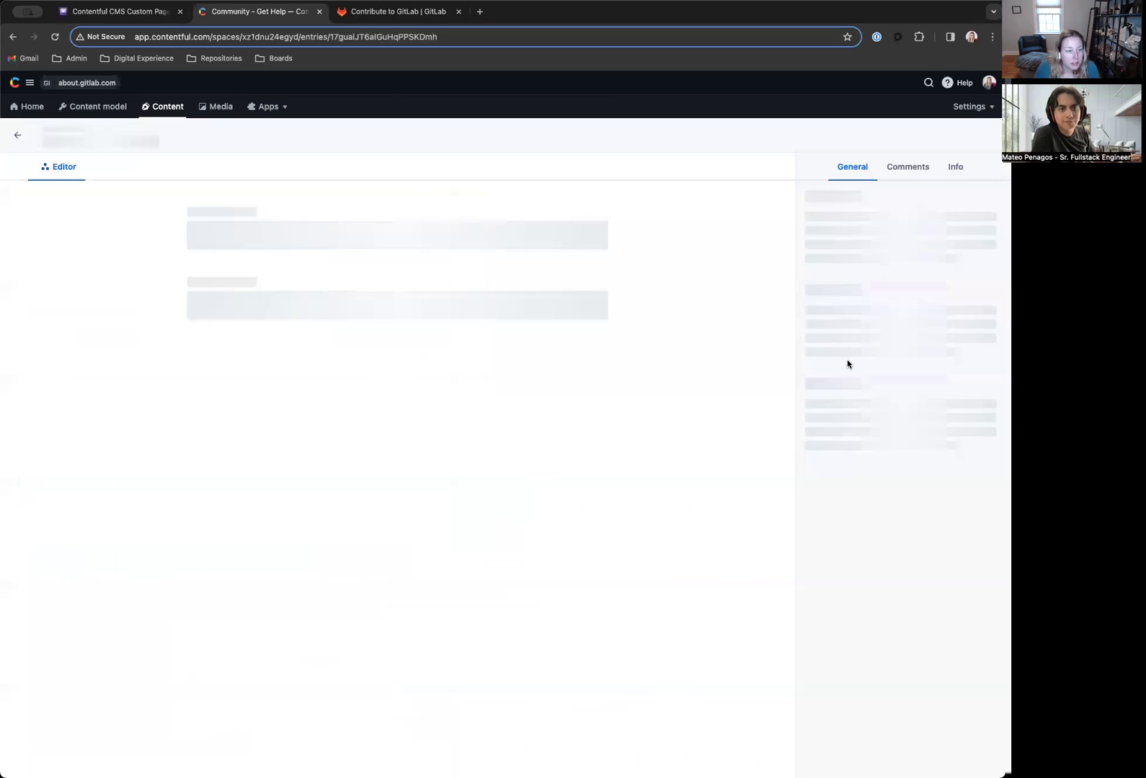
scroll(469, 485, "down", 13)
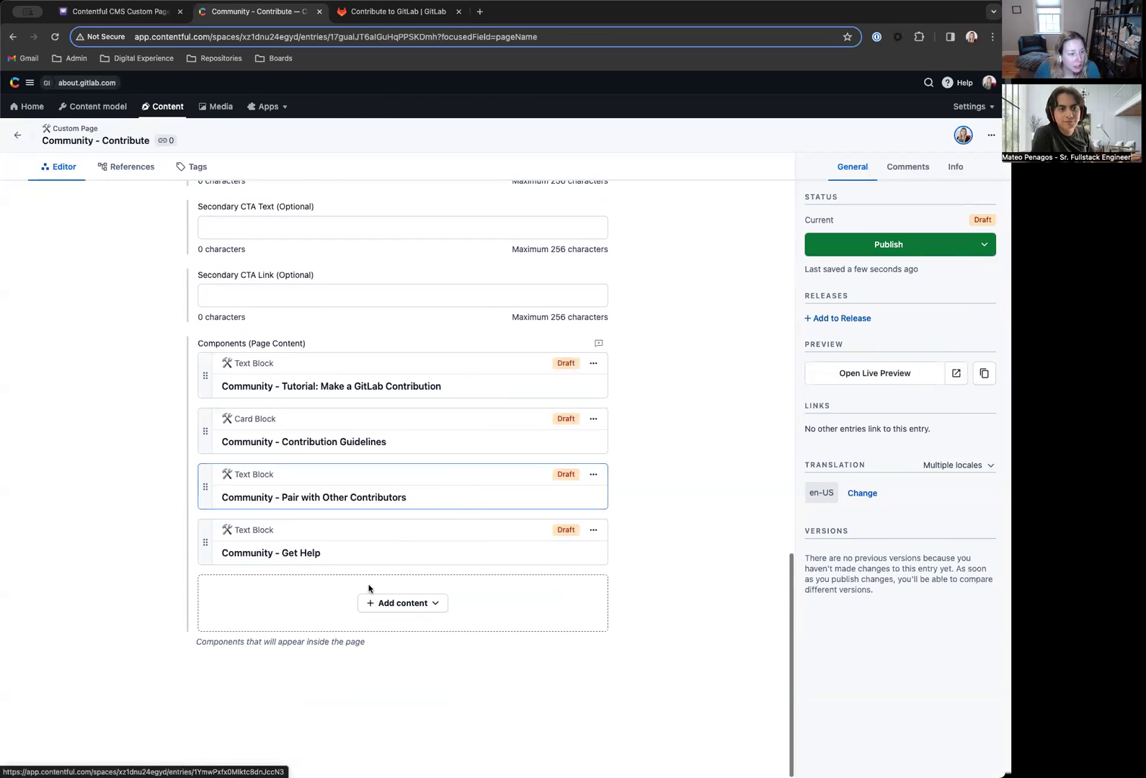
left_click(271, 553)
scroll(426, 432, "down", 6)
left_click(239, 272)
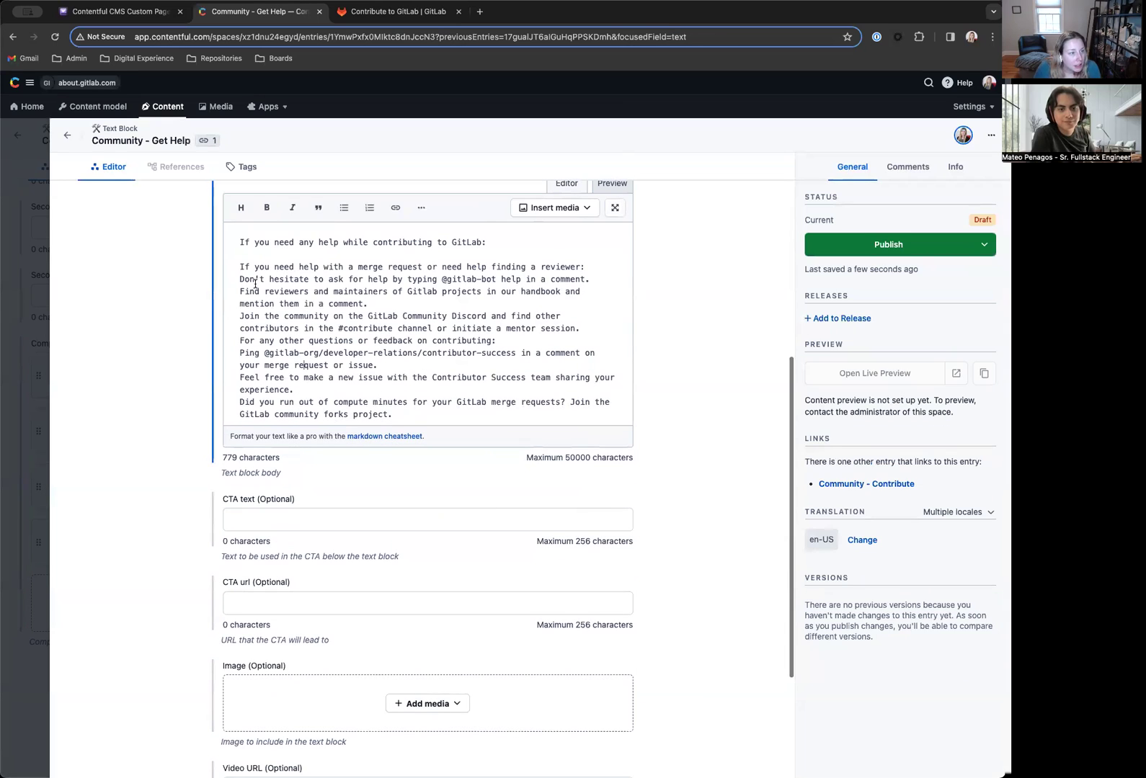
Add '1.' numbering before the Don't hesitate line and a blank line after the reviewer line.
type("1.")
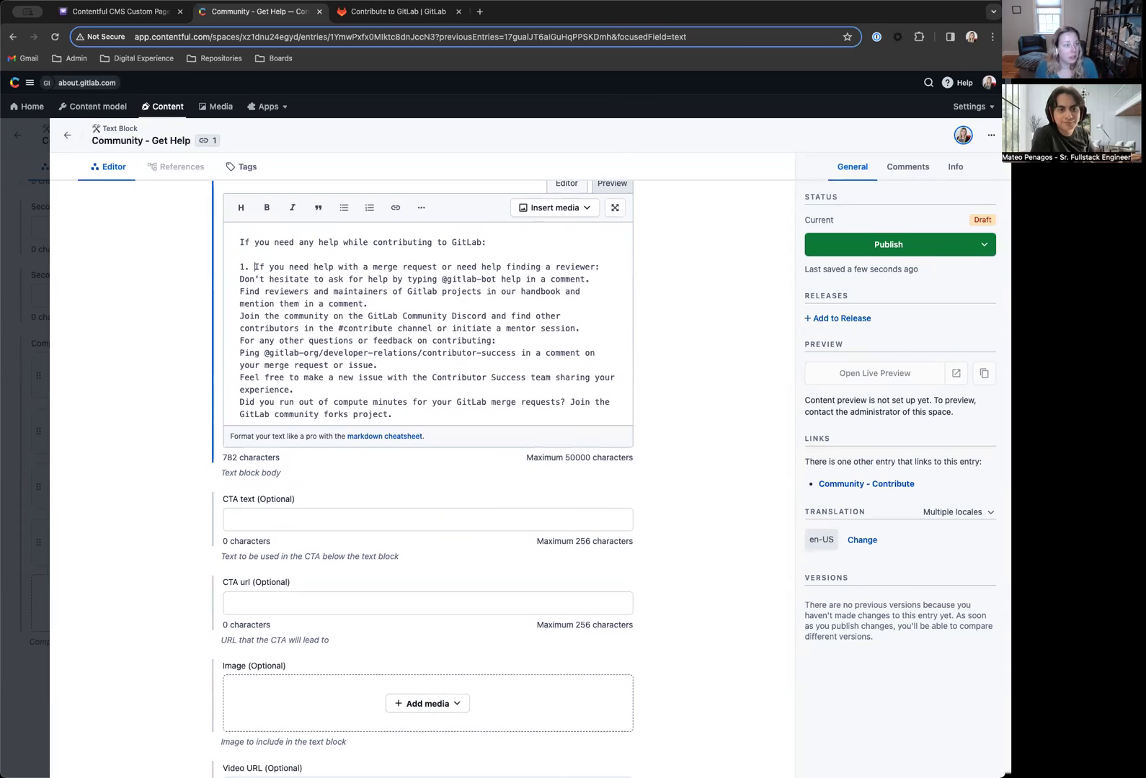
left_click(390, 12)
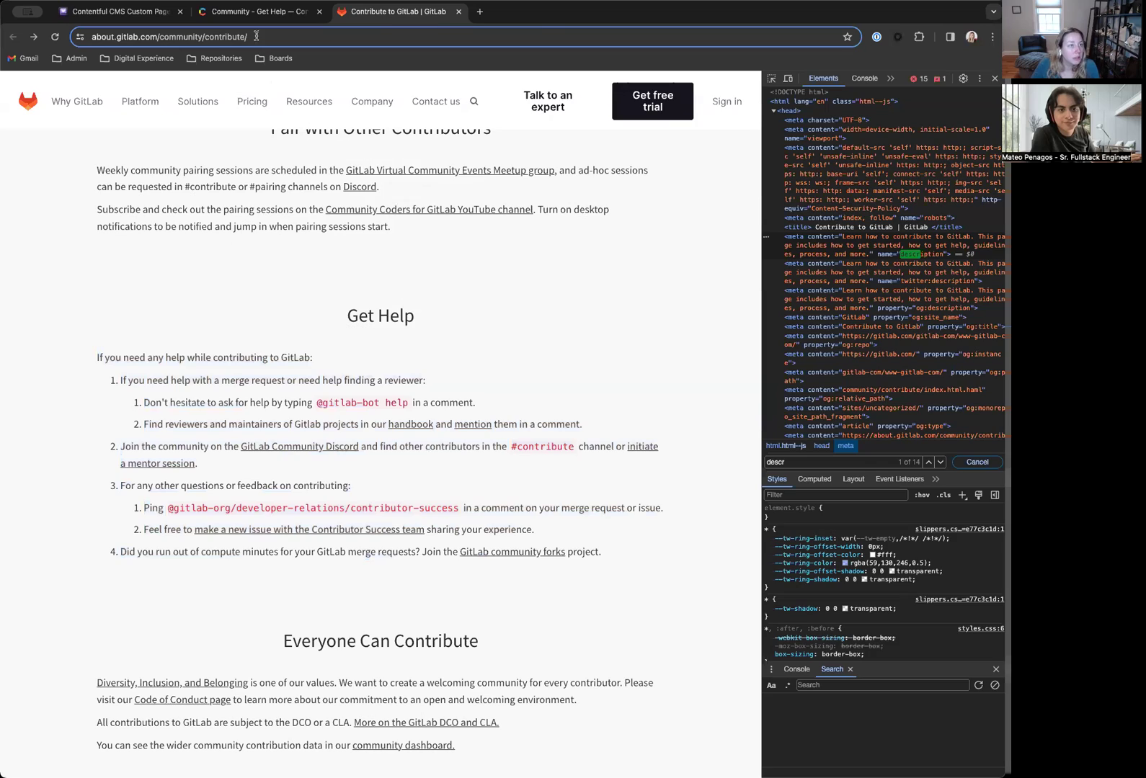
left_click(255, 12)
key("BackSpace")
key("BackSpace")
key("BackSpace")
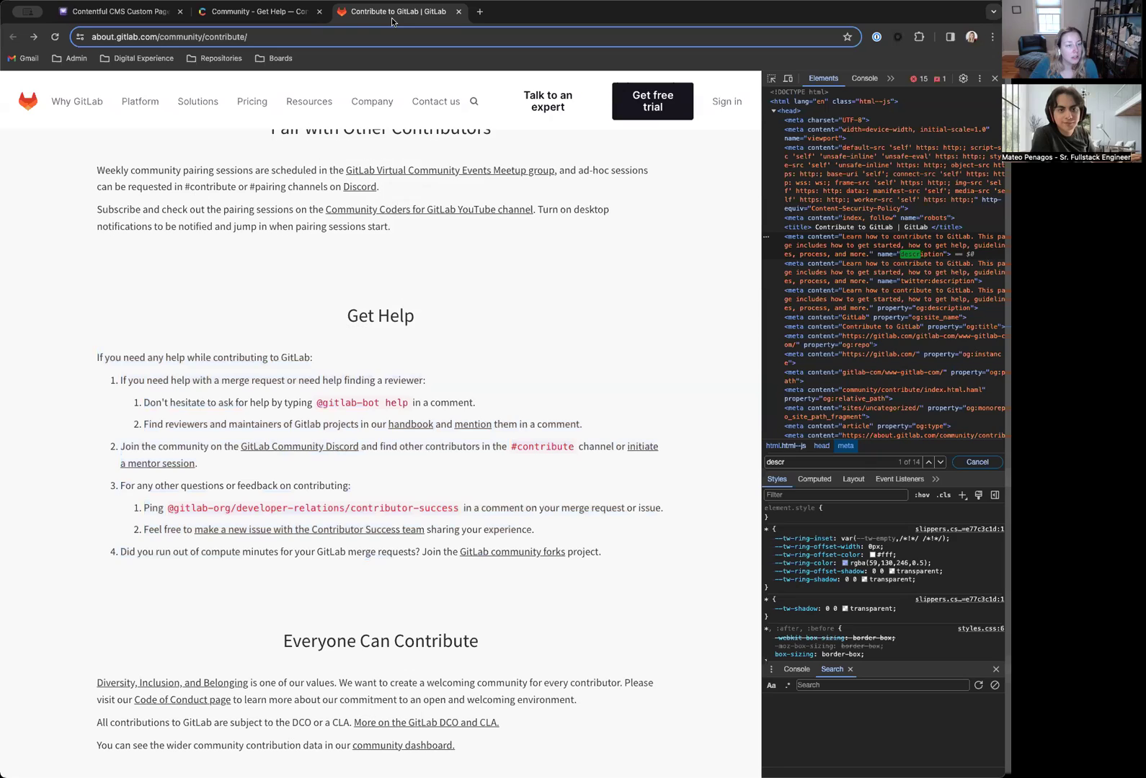
left_click(391, 11)
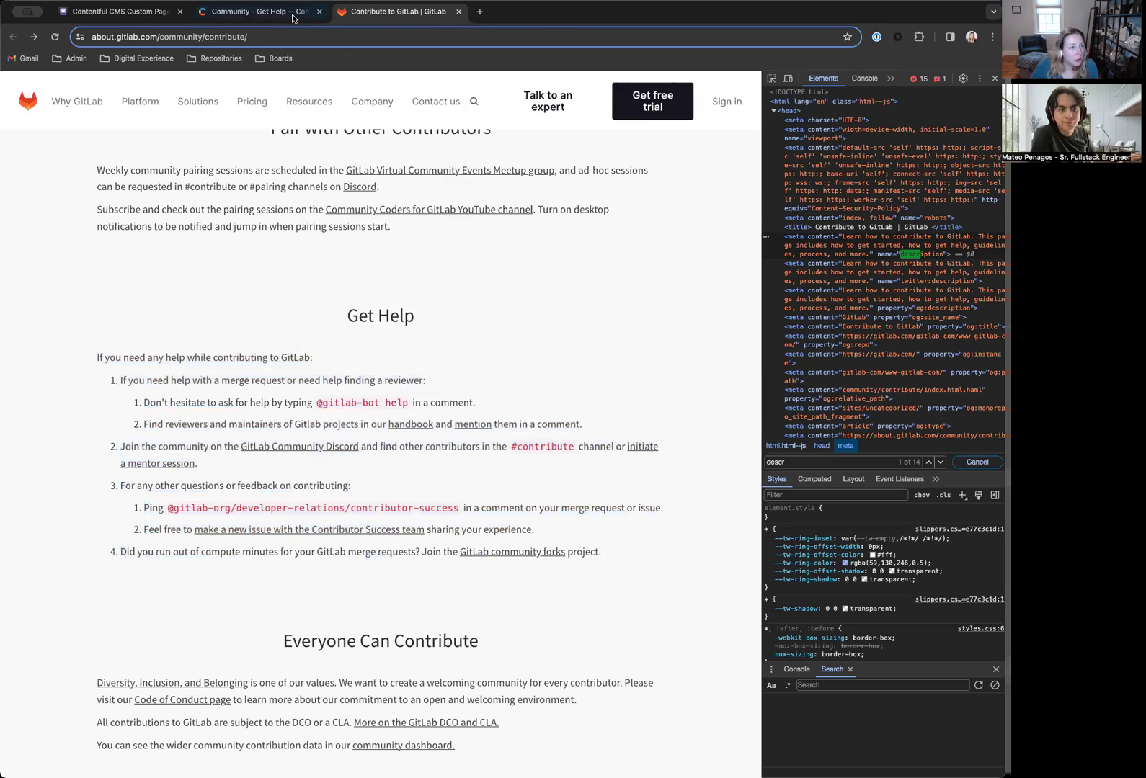
left_click(259, 11)
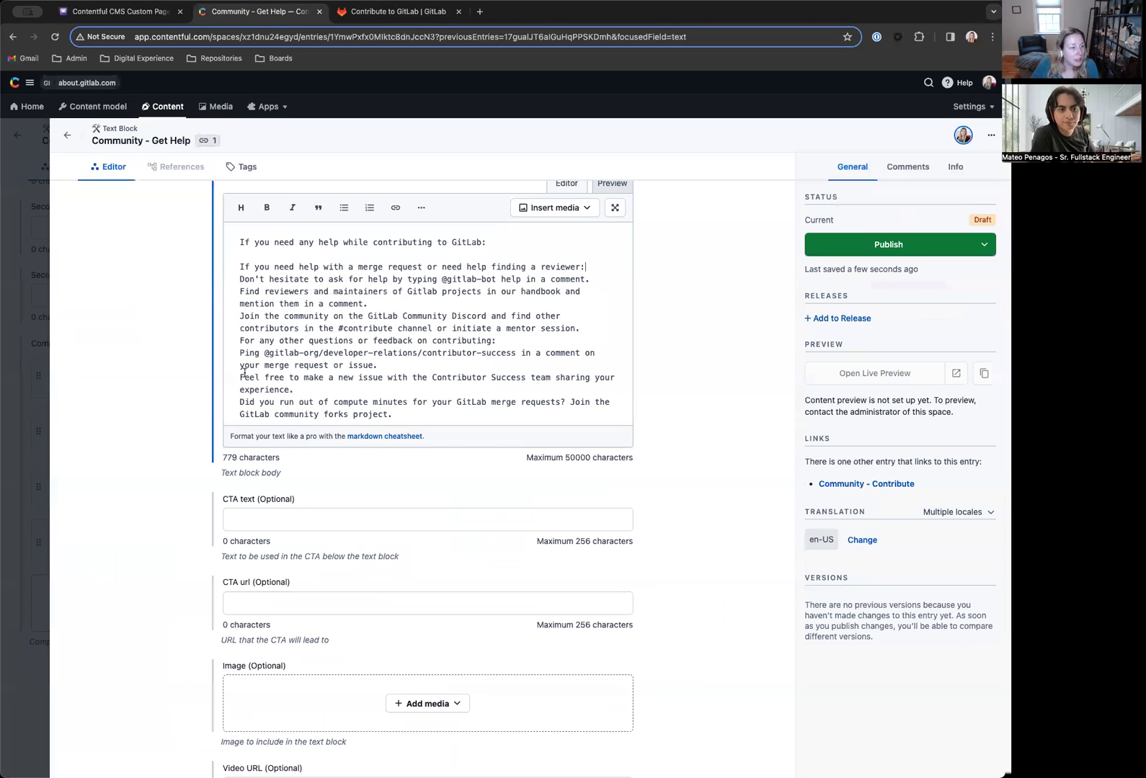
left_click(238, 284)
type("1.")
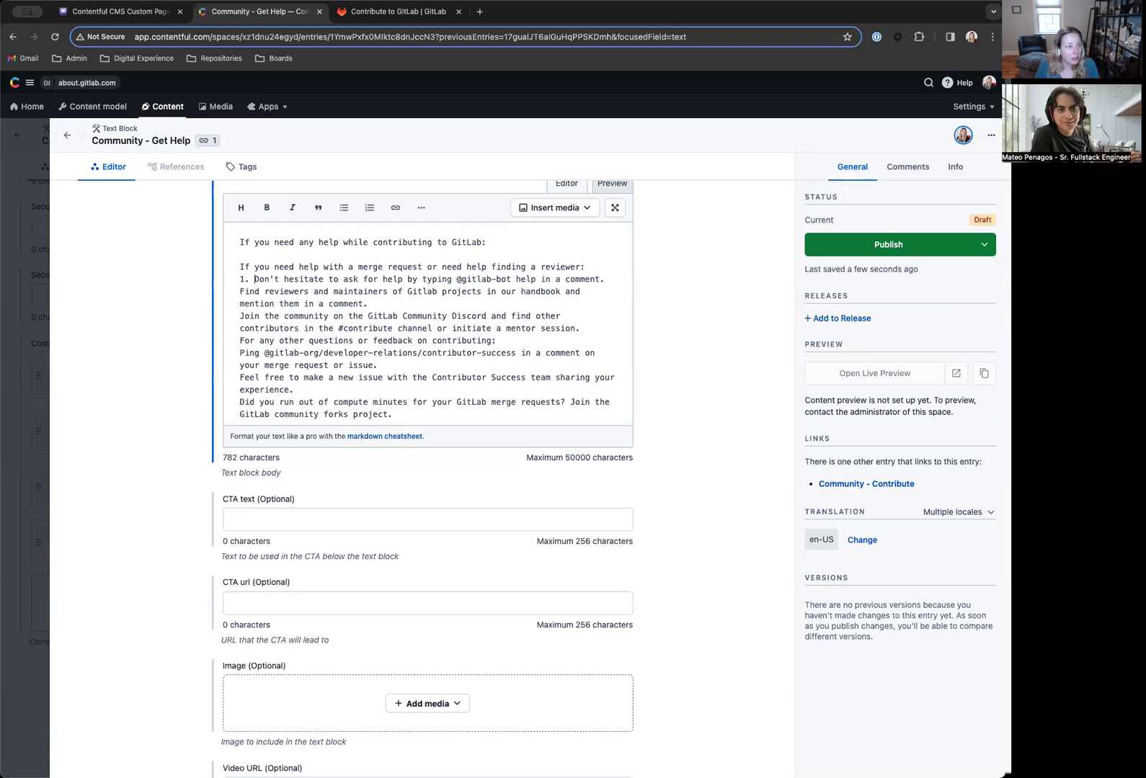
left_click(593, 267)
key("Return")
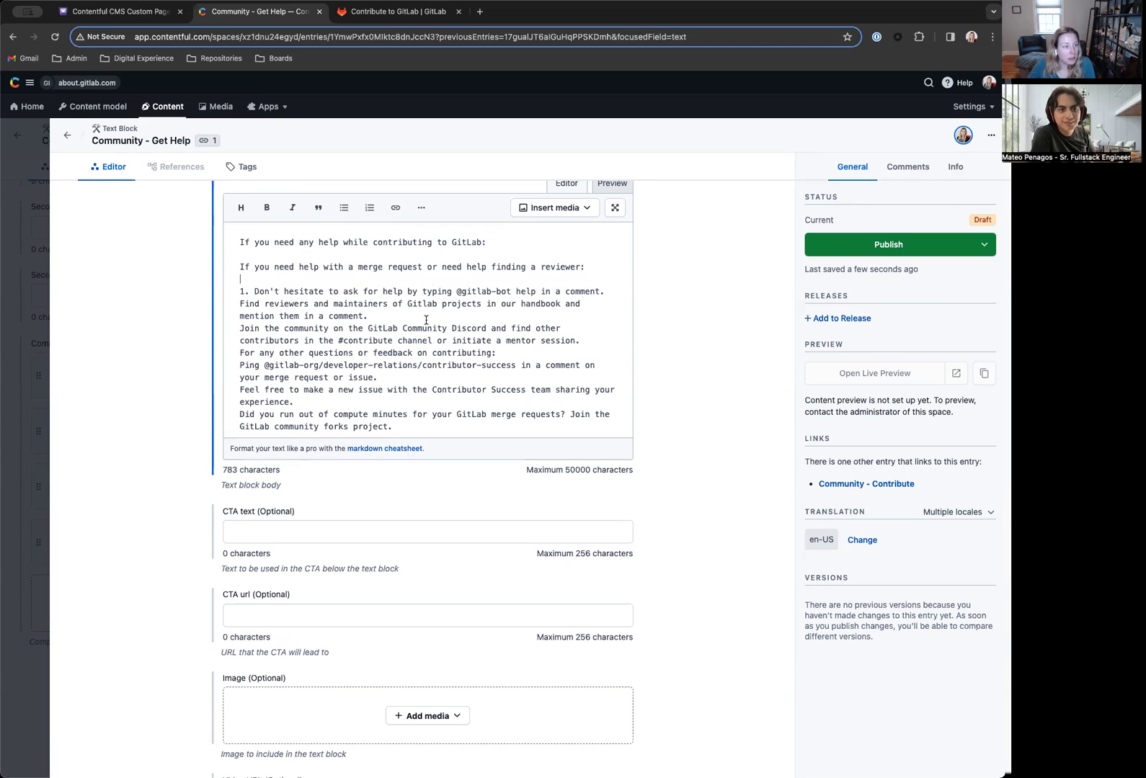
Number the next item, indent Find reviewers as a sub-item, and start item 2.
left_click(399, 12)
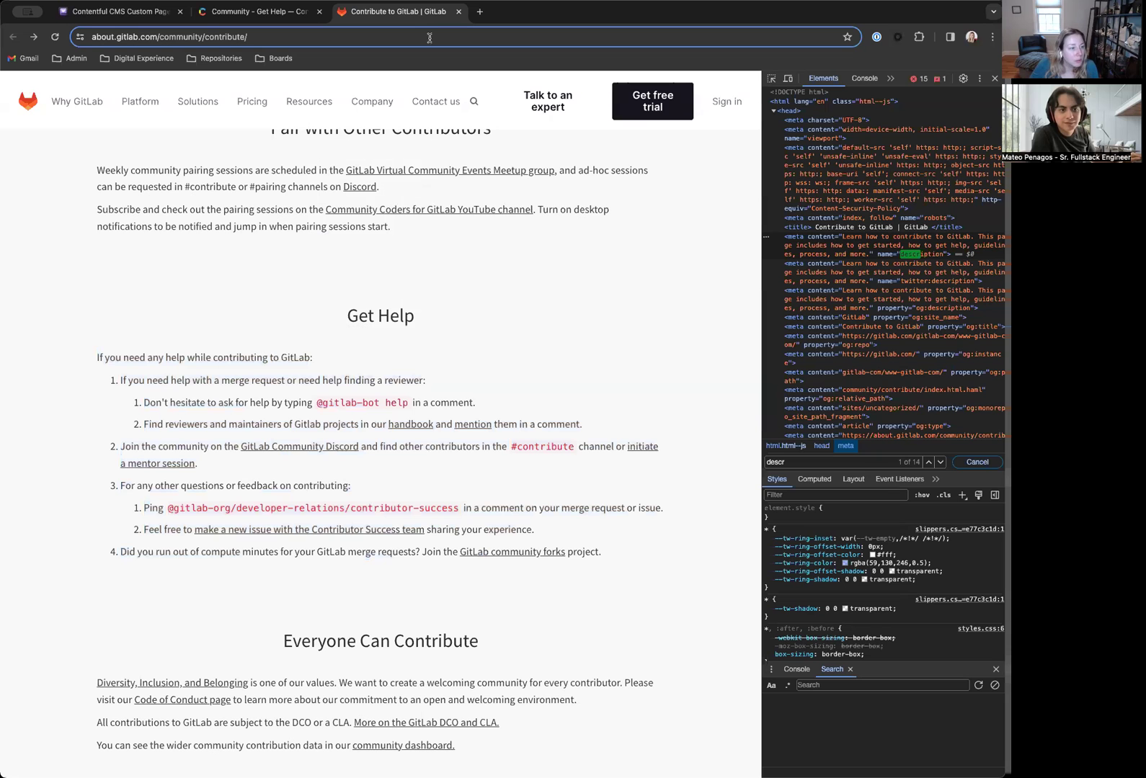
left_click(253, 10)
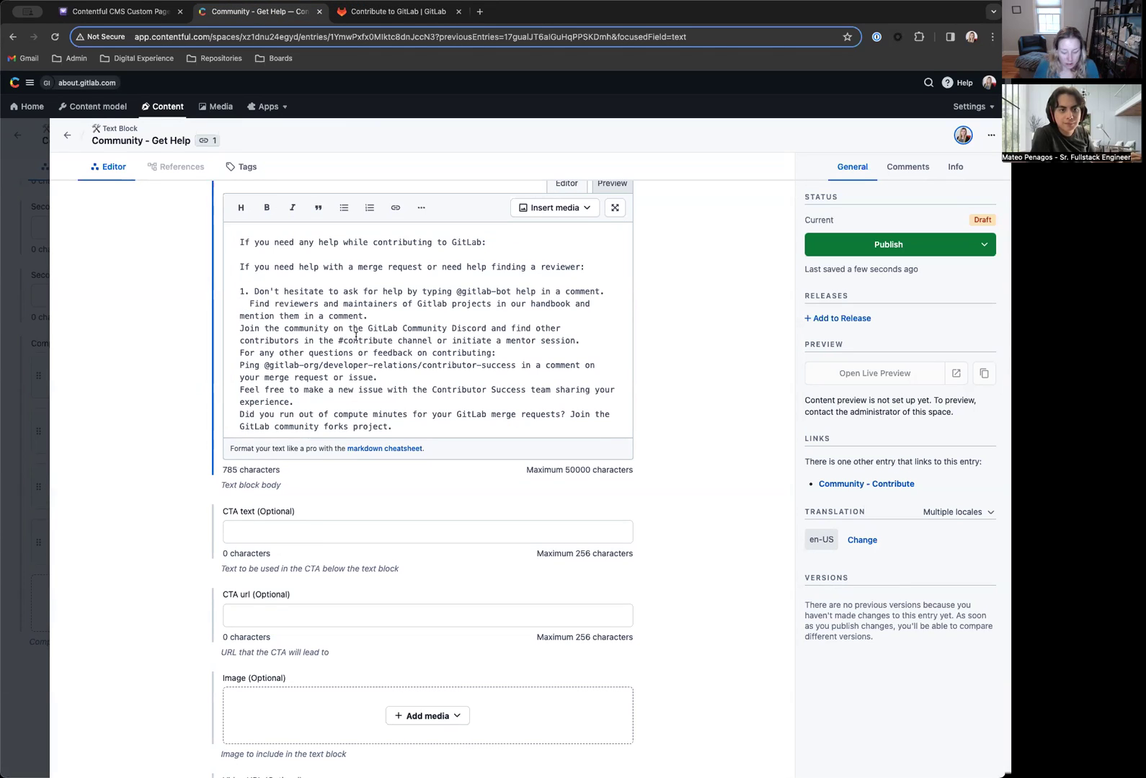
type("1.")
scroll(551, 263, "up", 1)
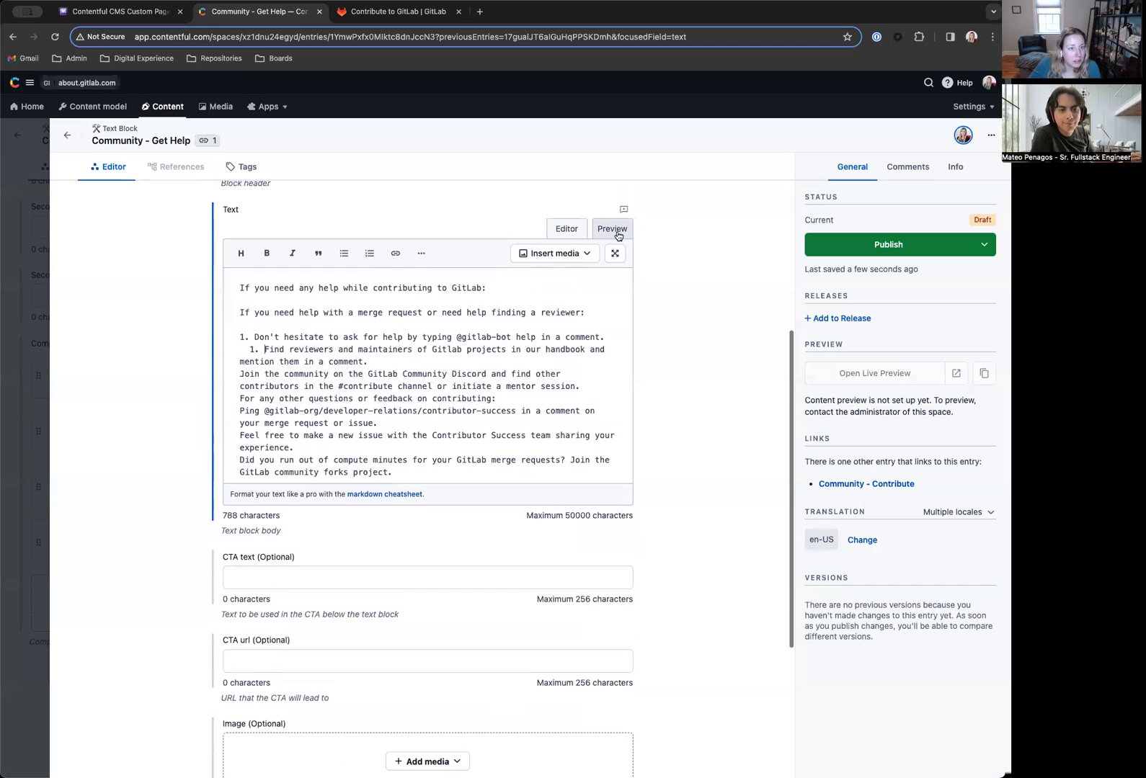
left_click(612, 229)
left_click(566, 230)
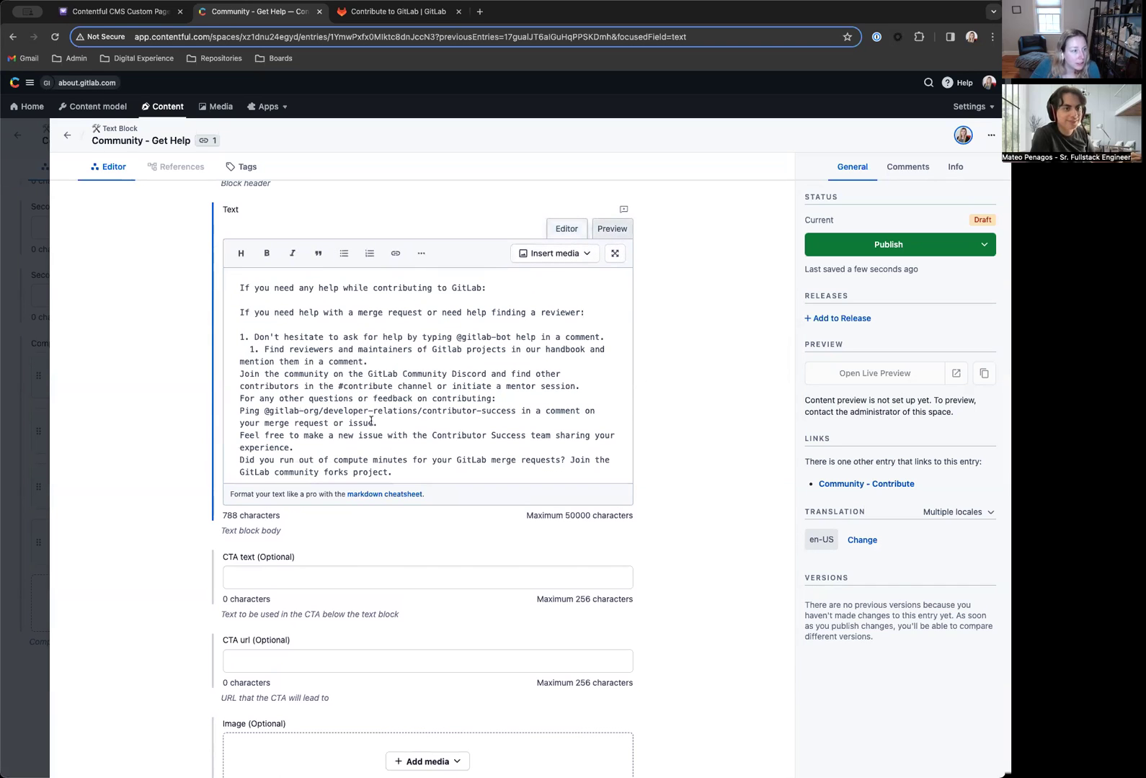
key("Tab")
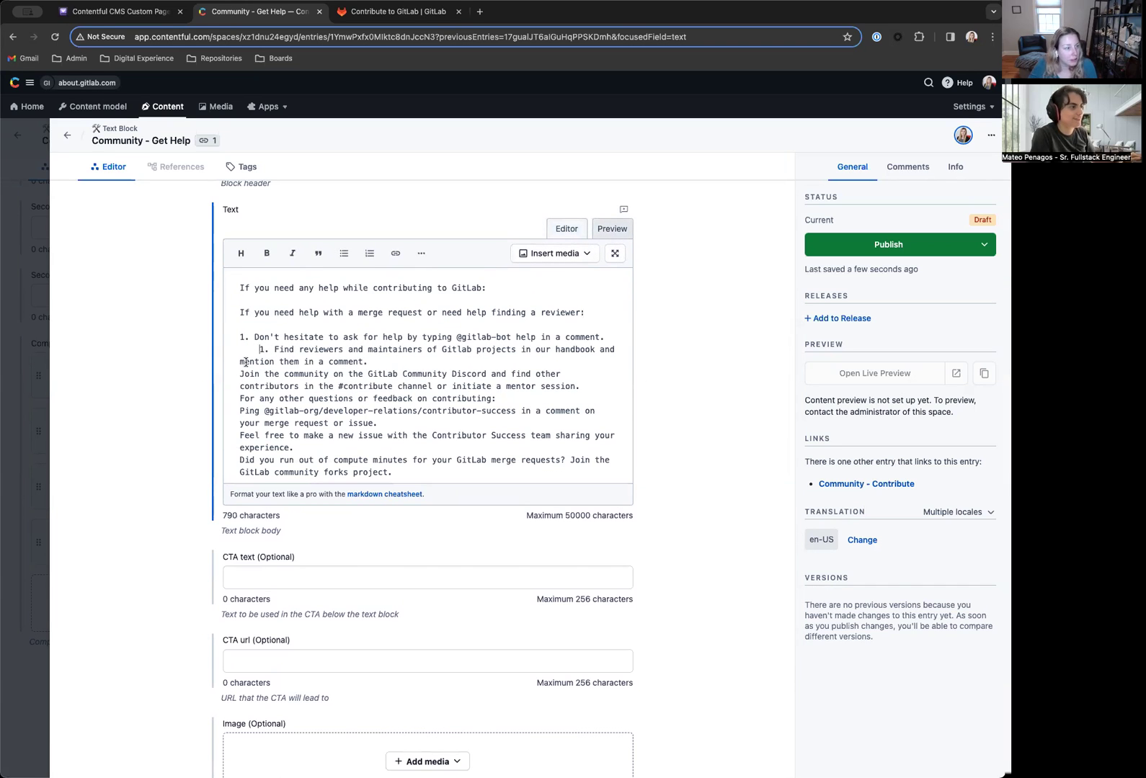
left_click(378, 362)
key("Return")
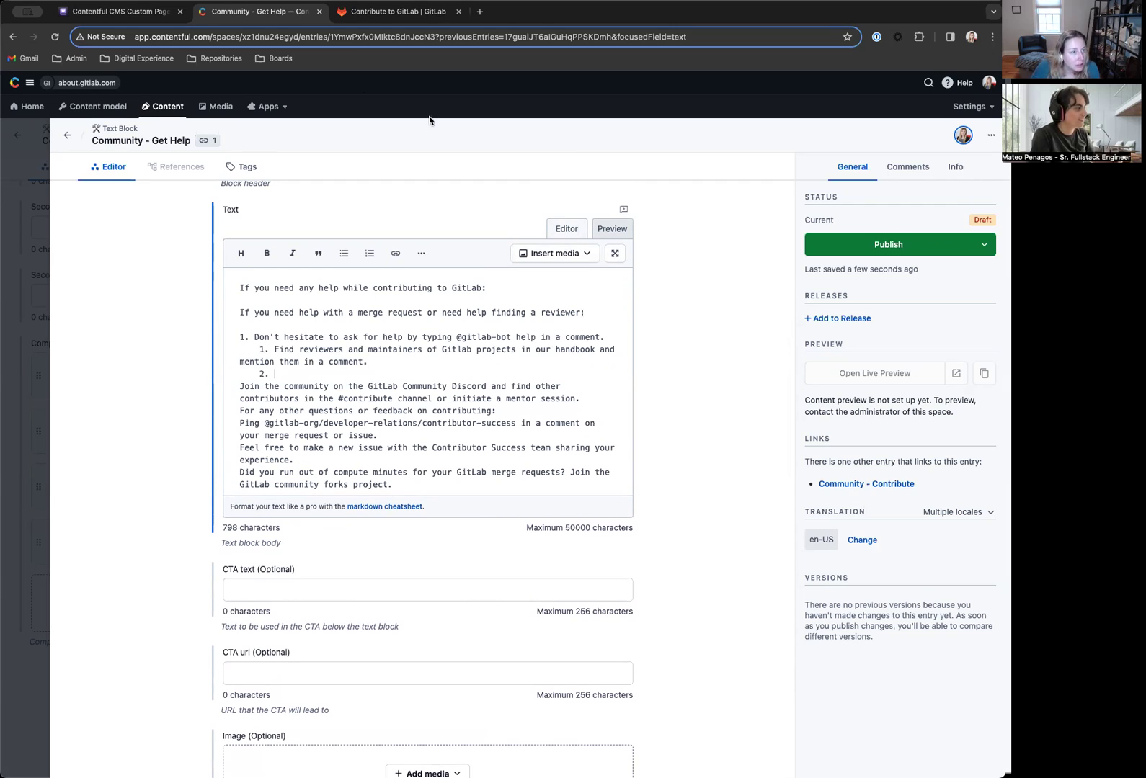
Restore the deleted Join the community paragraph by undoing its removal.
double_click(248, 387)
left_click_drag(243, 387, 584, 400)
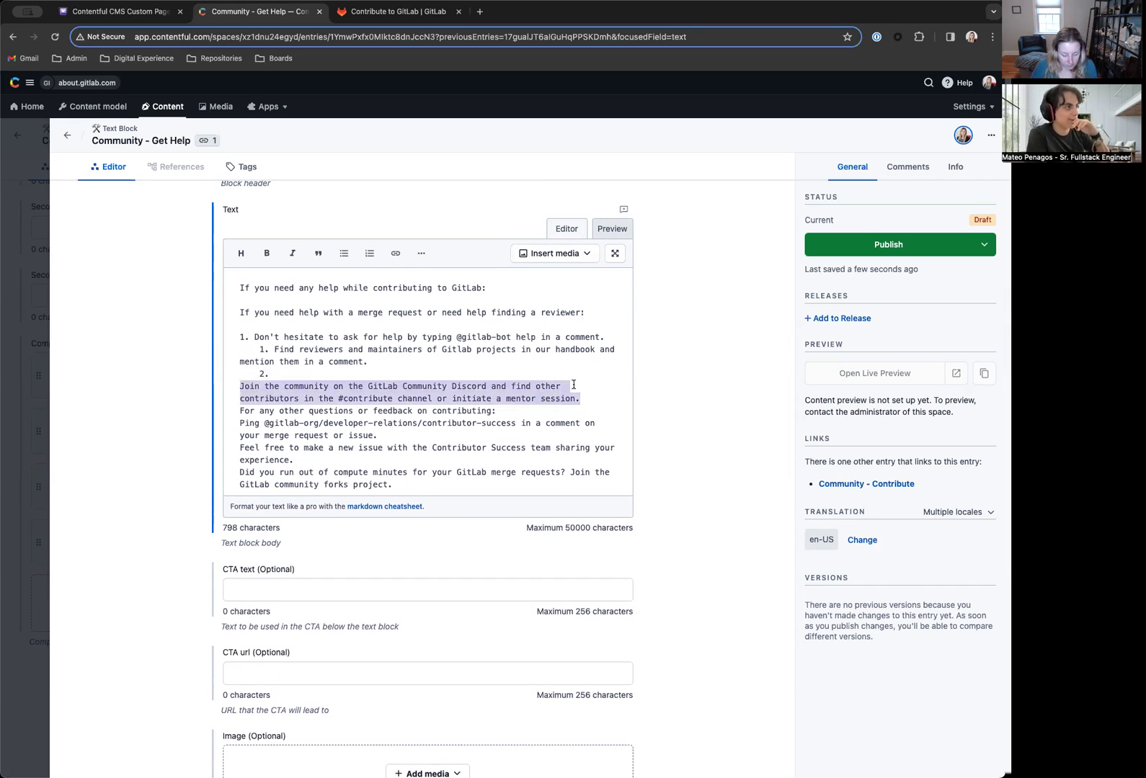
key("BackSpace")
key("super+z")
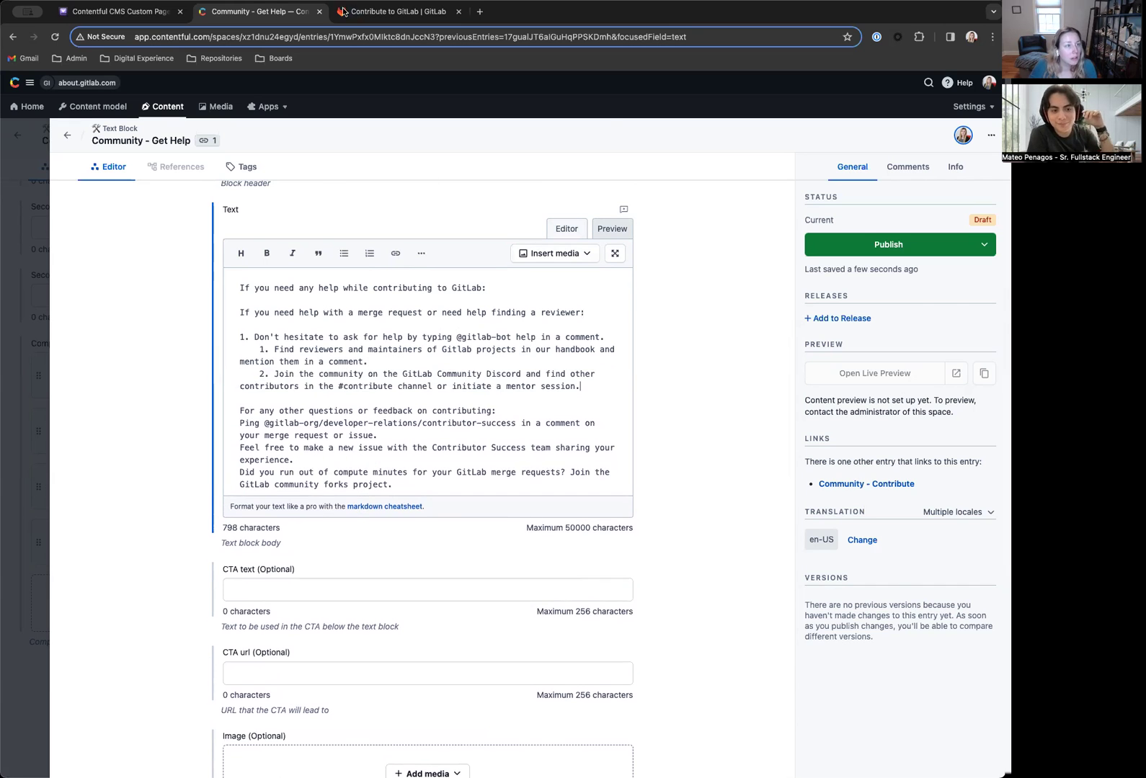
left_click(346, 12)
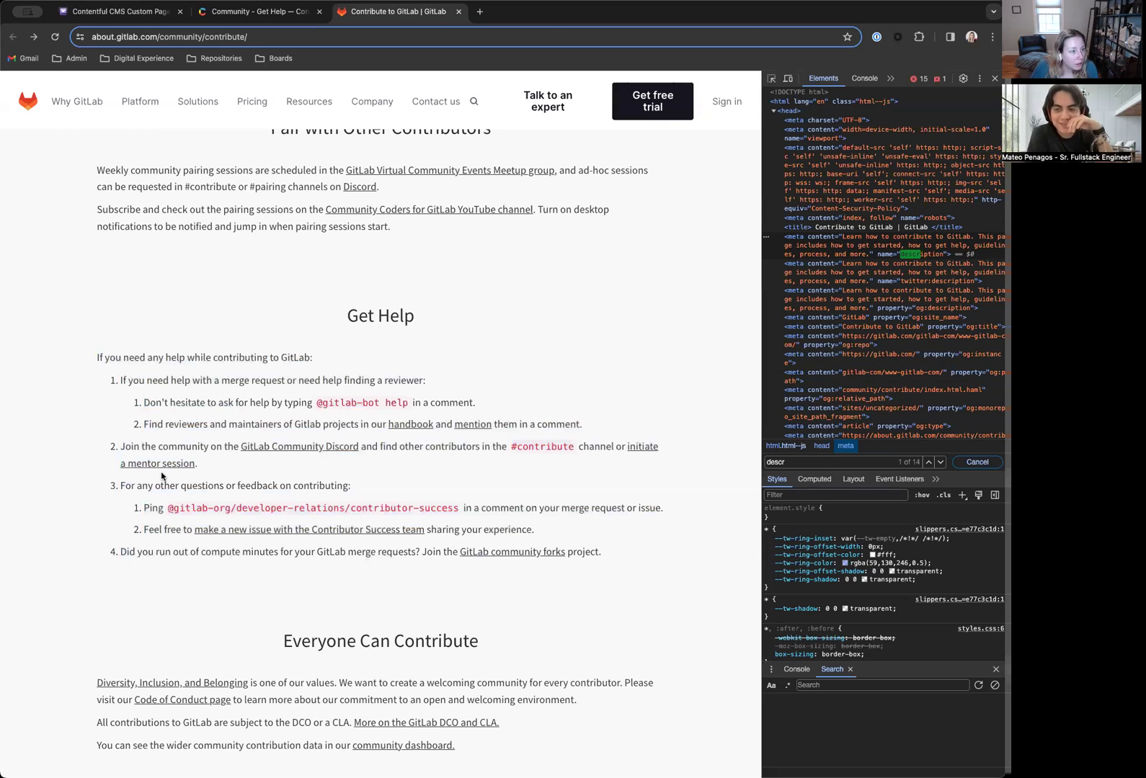
left_click(256, 11)
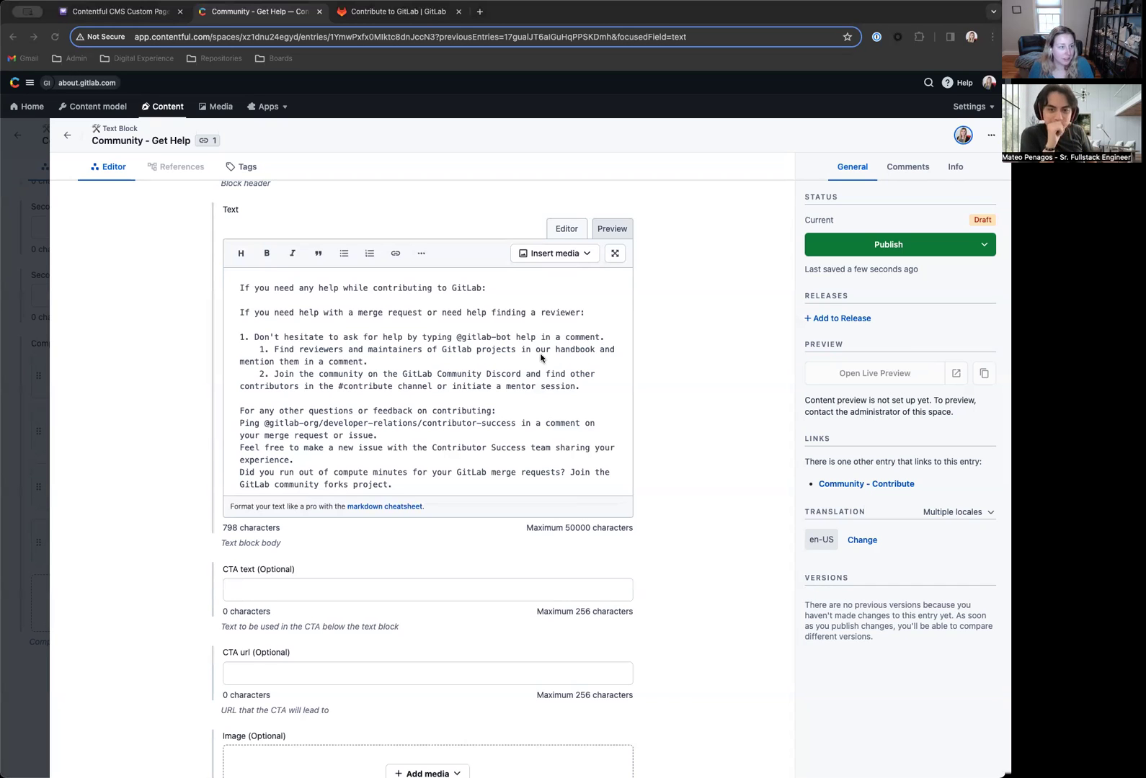
Replace the body with the linked markdown and remove the first list item's indentation.
left_click(381, 319)
key("super+a")
key("super+v")
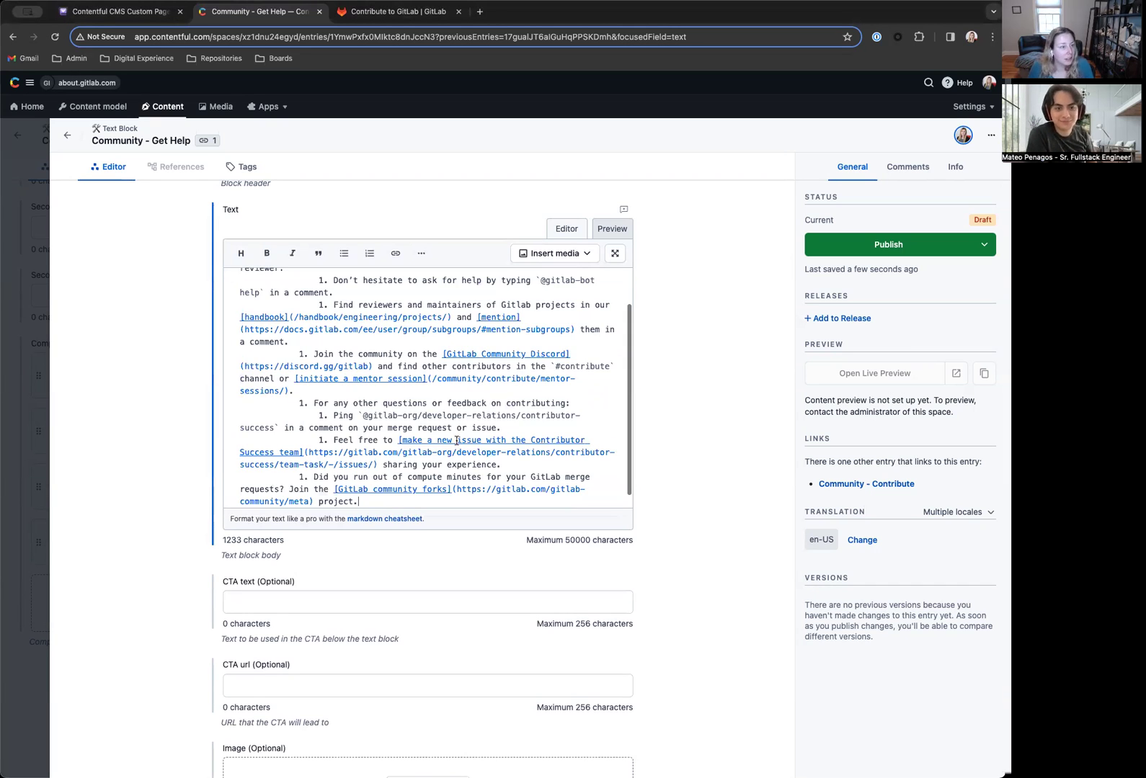
scroll(454, 436, "up", 3)
left_click(609, 230)
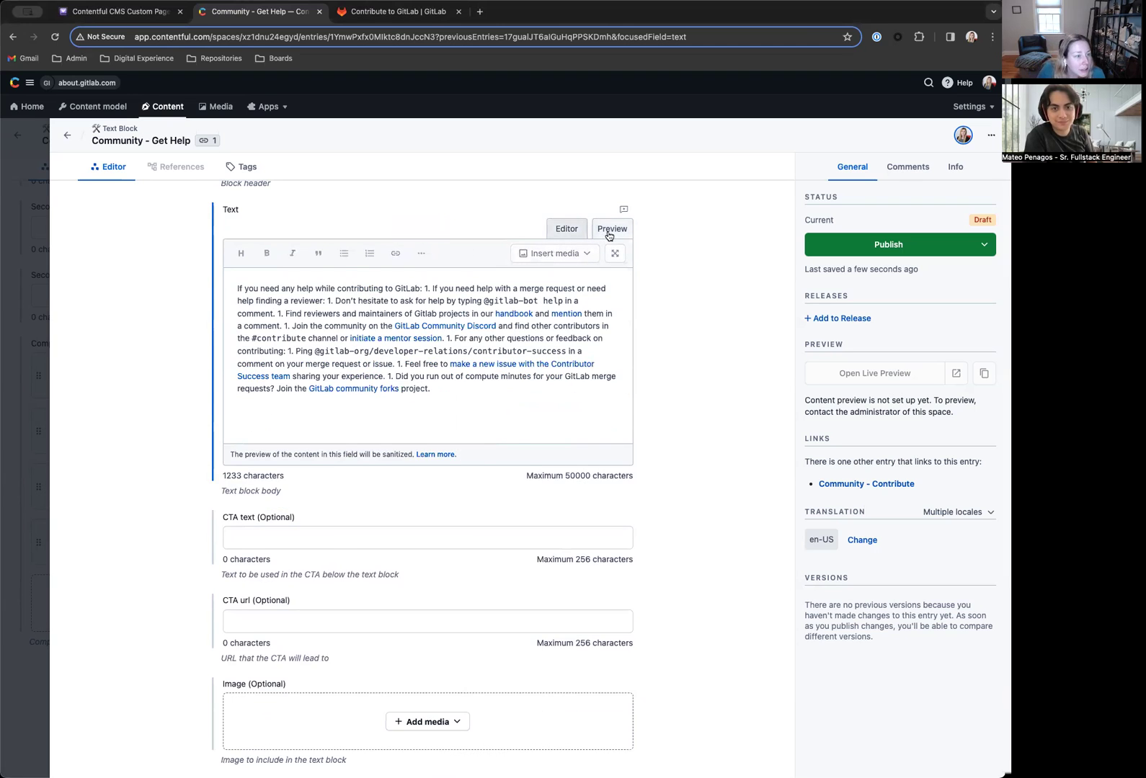
left_click(568, 230)
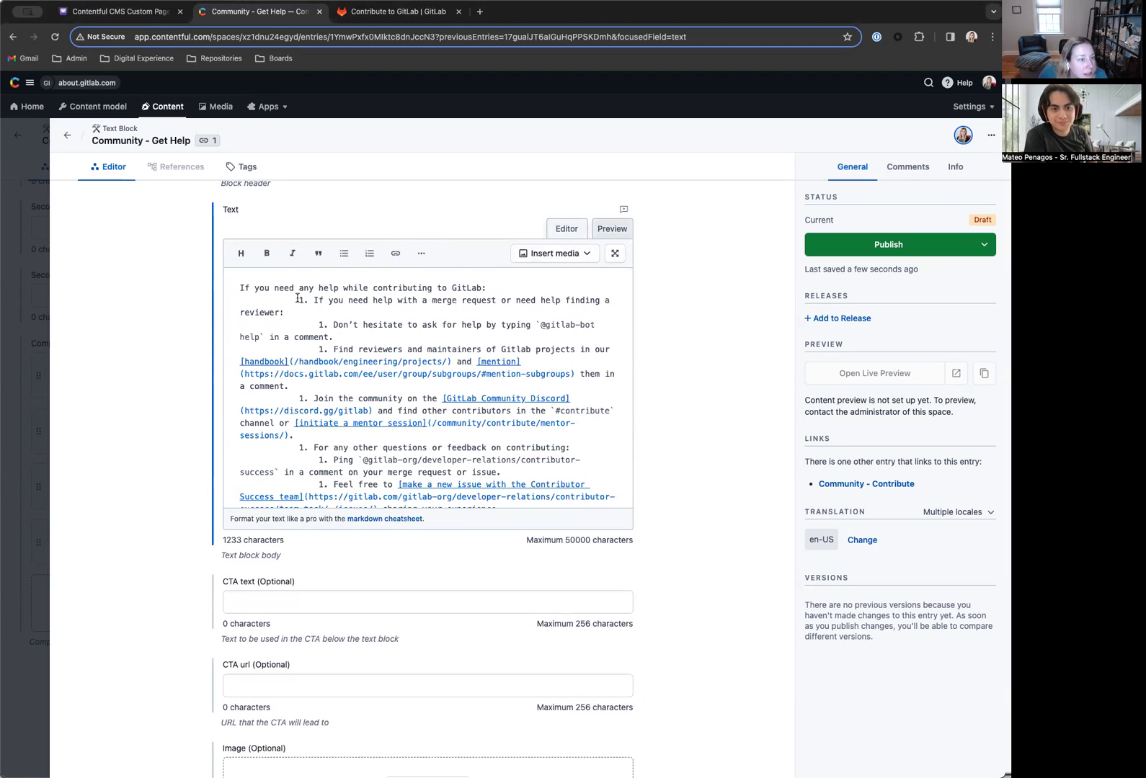
key("BackSpace")
key("BackSpace")
key("BackSpace")
key("BackSpace")
key("BackSpace")
key("BackSpace")
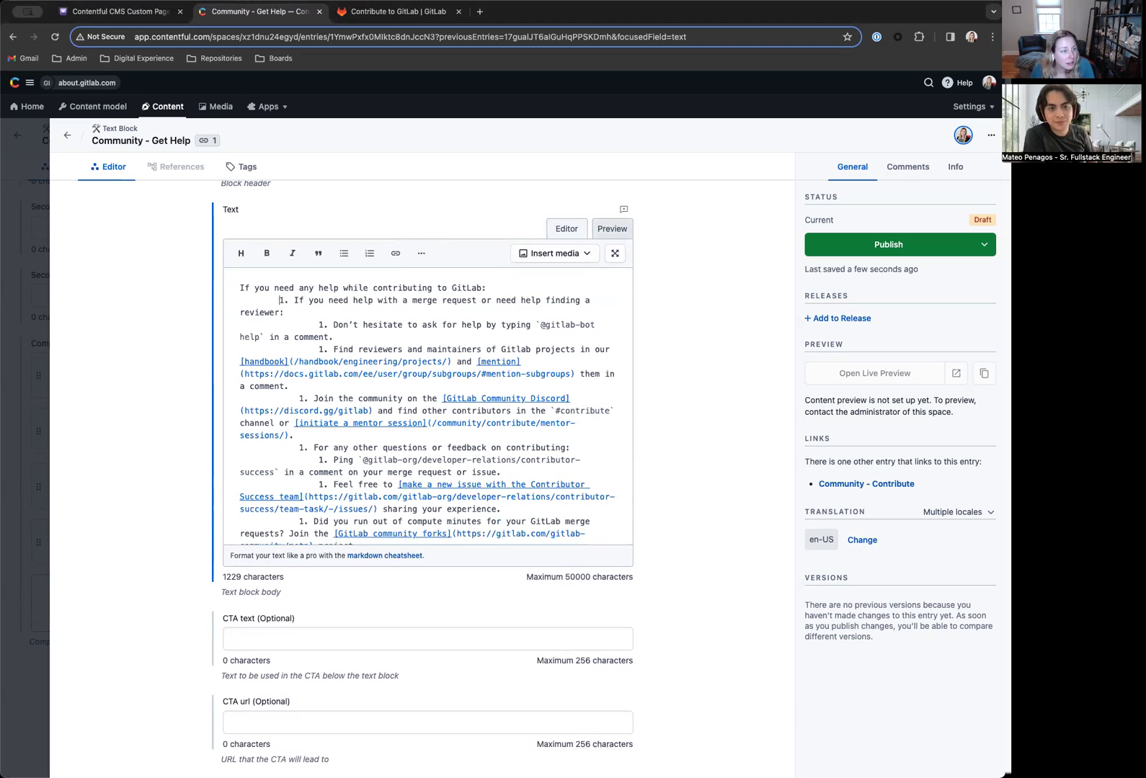
key("BackSpace")
key("BackSpace")
key("BackSpace")
key("BackSpace")
key("BackSpace")
key("BackSpace")
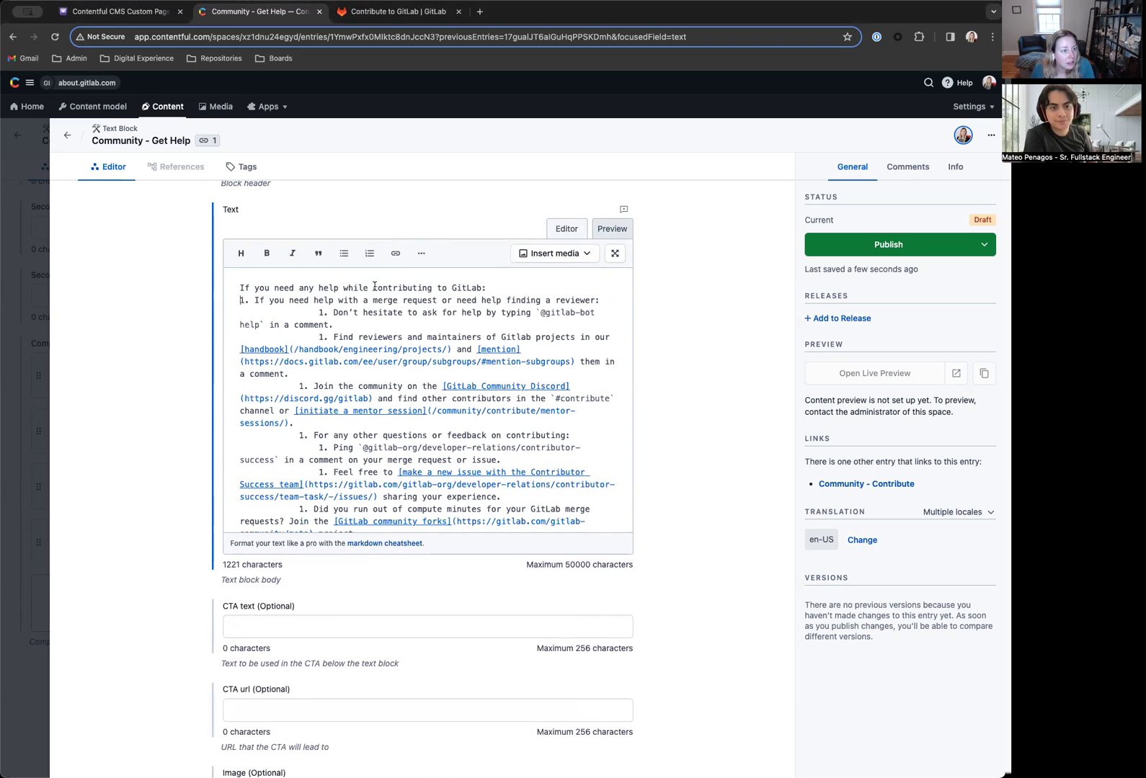
left_click(608, 230)
left_click(566, 230)
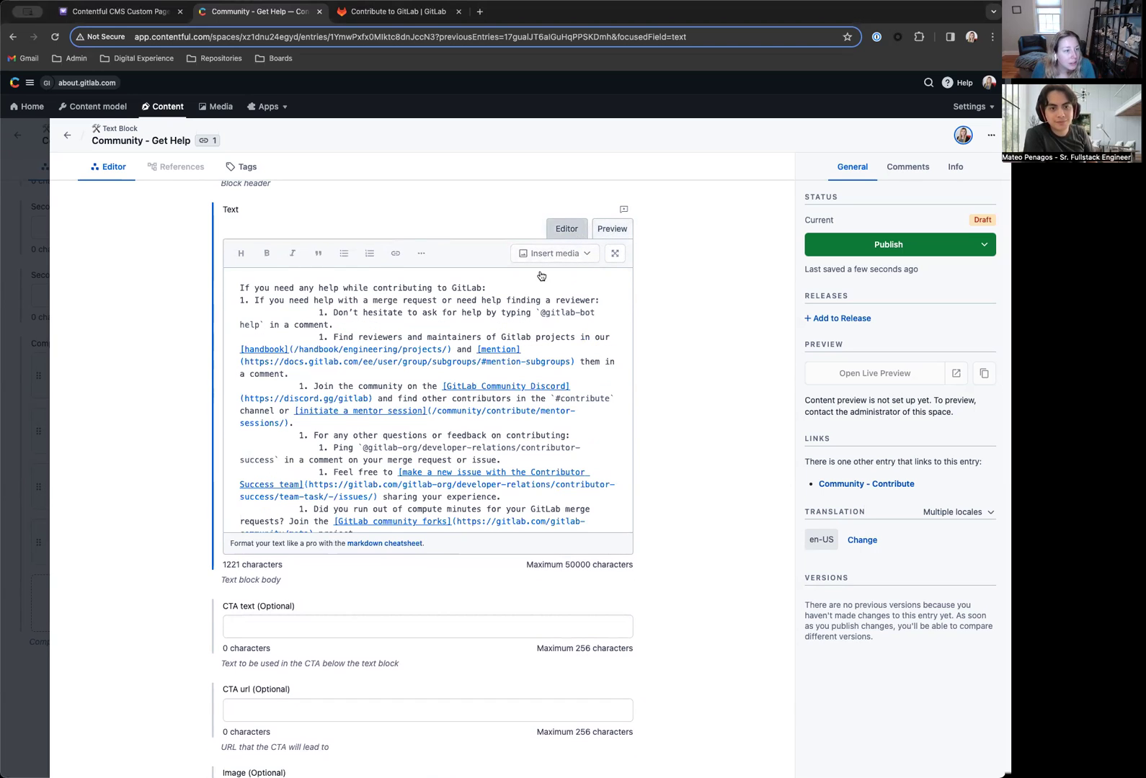
Trim extra indentation before the Don't hesitate, Find reviewers, Join the community, For any other questions and Feel free items.
left_click(315, 311)
key("BackSpace")
key("BackSpace")
key("BackSpace")
key("BackSpace")
key("BackSpace")
key("BackSpace")
key("BackSpace")
key("BackSpace")
key("BackSpace")
key("BackSpace")
key("BackSpace")
key("BackSpace")
key("BackSpace")
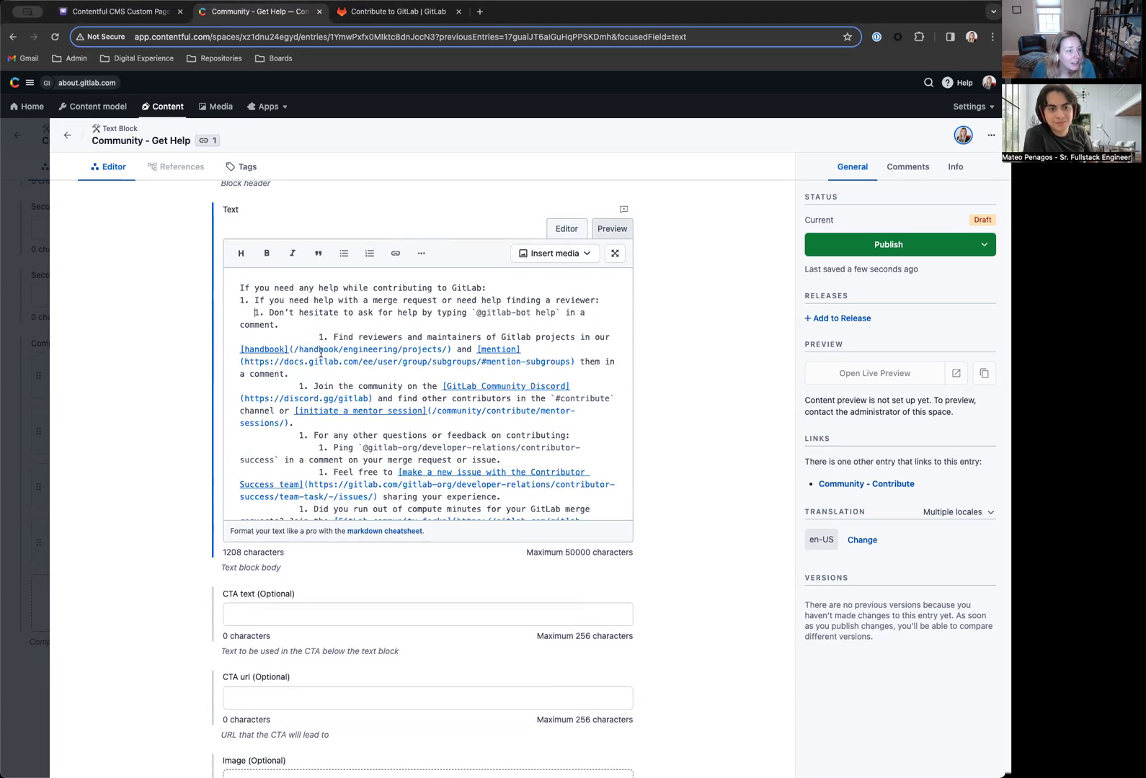
left_click_drag(315, 336, 258, 337)
key("BackSpace")
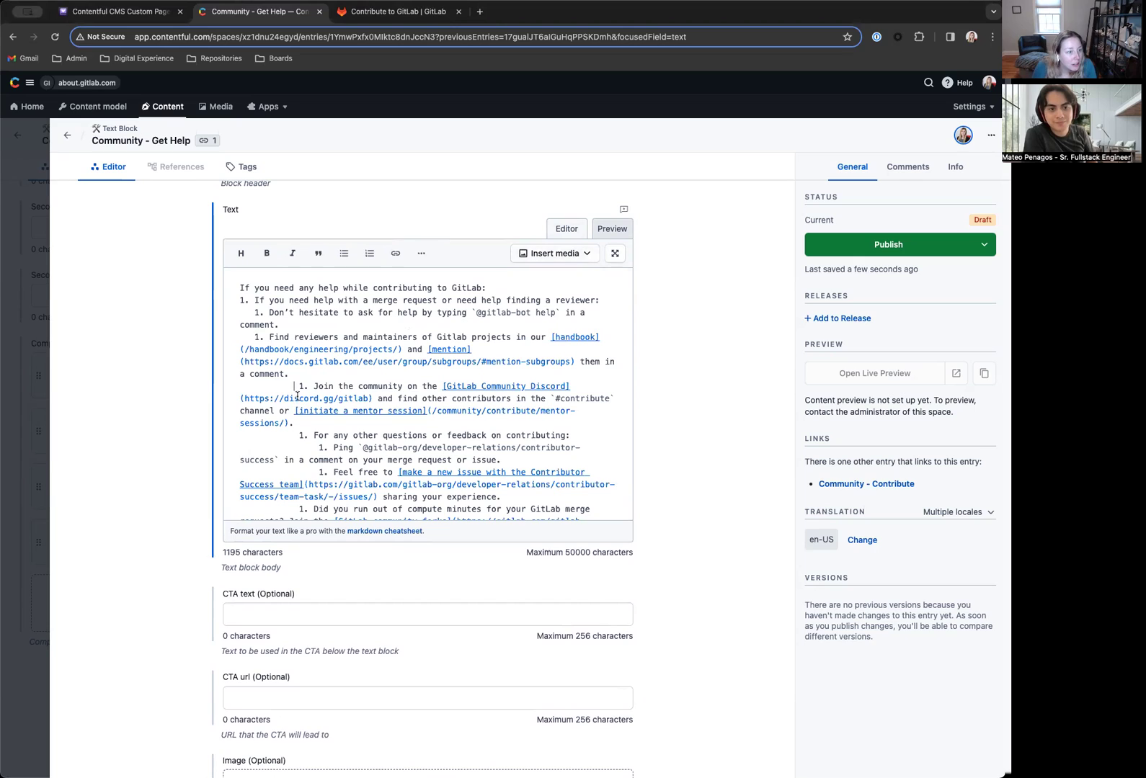
left_click_drag(295, 386, 241, 386)
key("BackSpace")
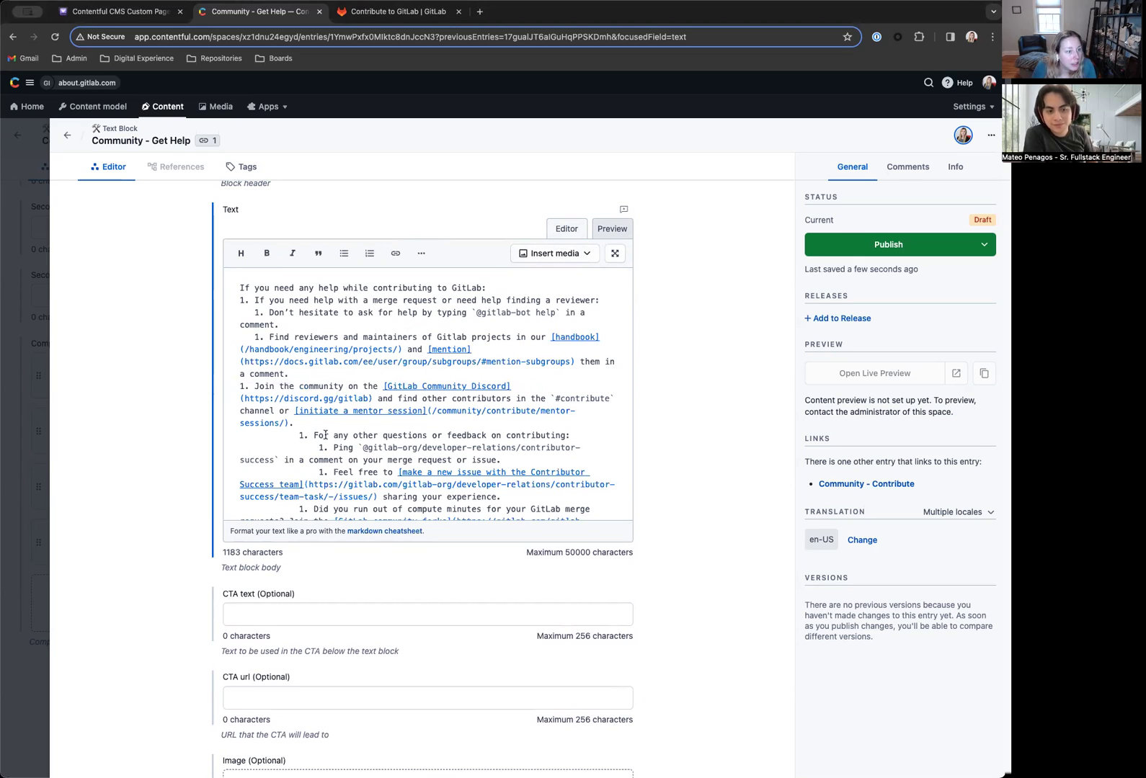
left_click_drag(302, 435, 241, 479)
key("BackSpace")
key("BackSpace")
left_click(242, 479)
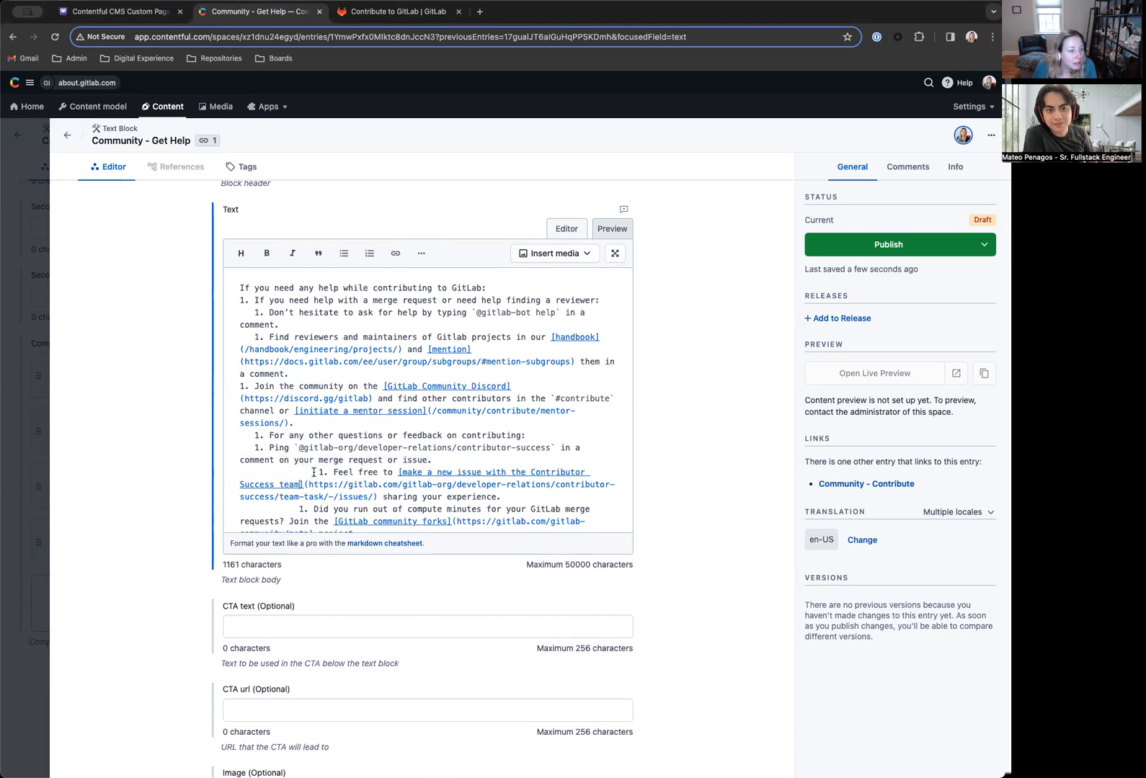
left_click_drag(317, 473, 222, 479)
key("BackSpace")
Make For any other questions a top-level item and indent Feel free as its sub-item.
left_click(400, 11)
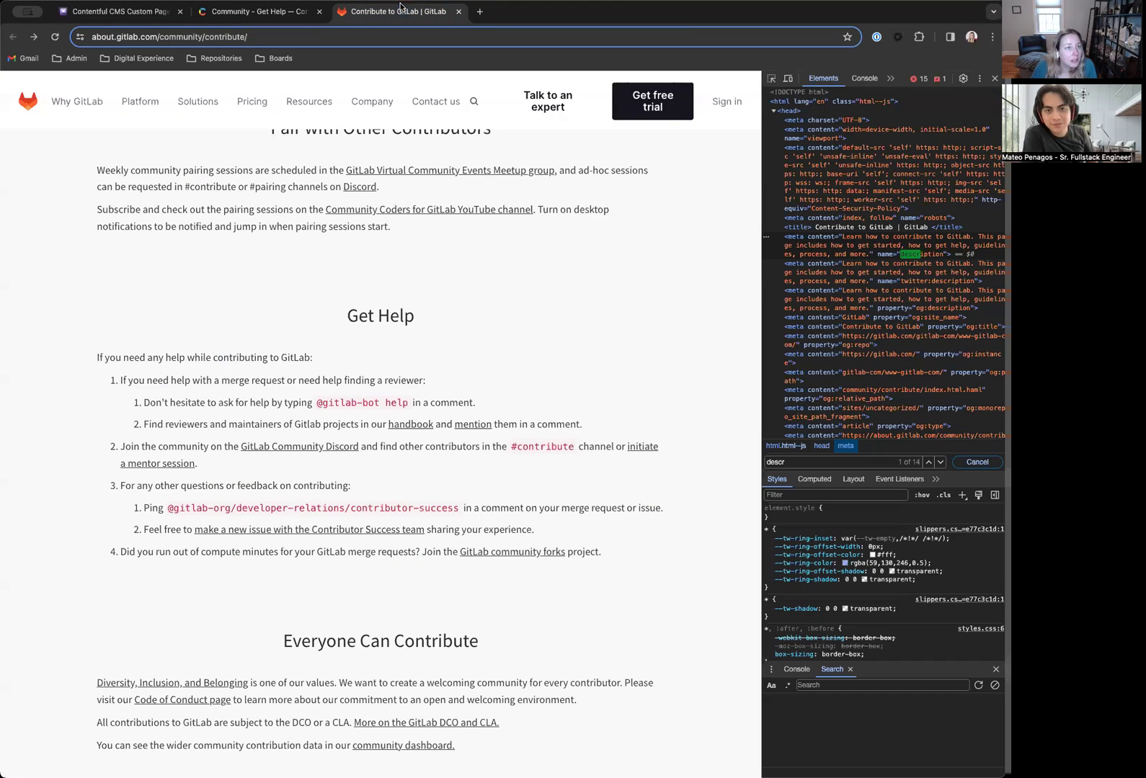
left_click(260, 11)
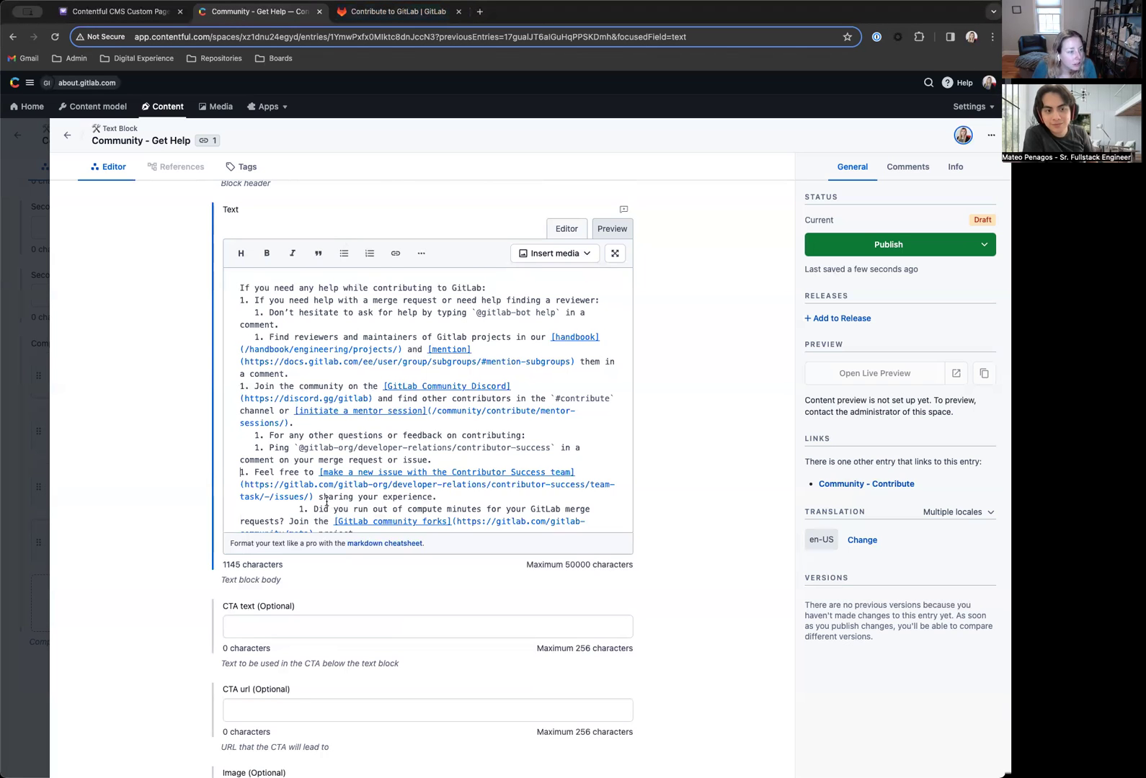
scroll(325, 500, "down", 1)
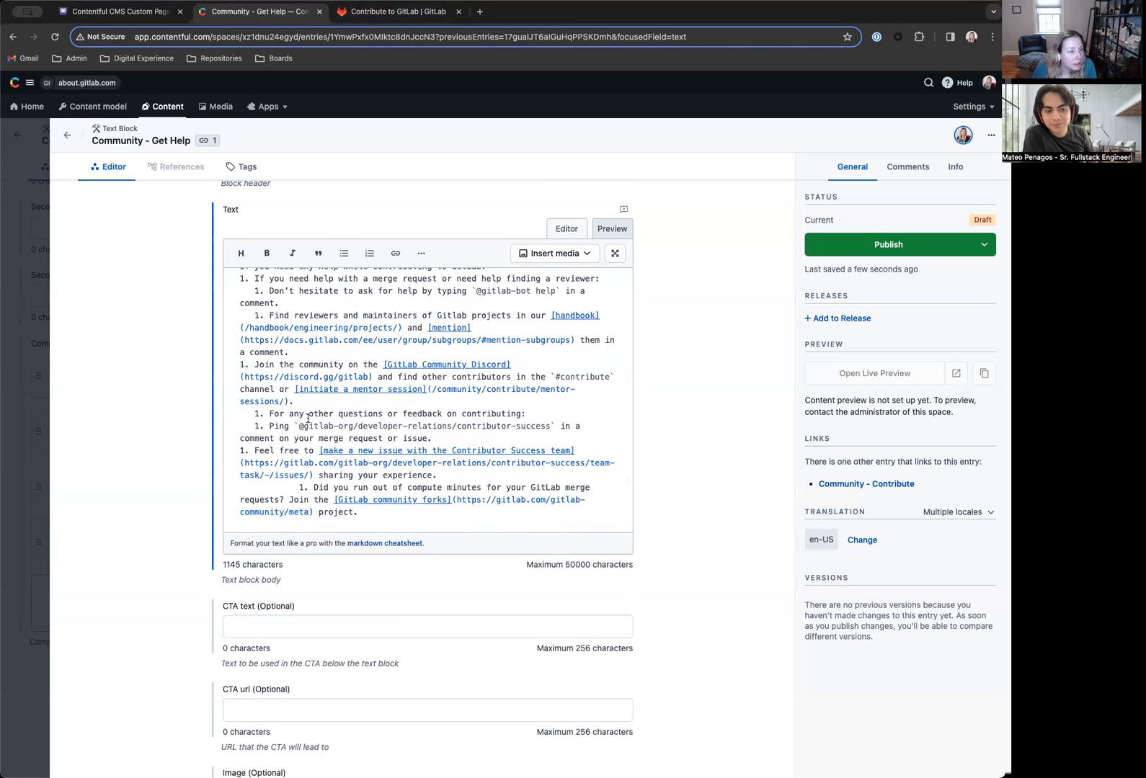
left_click_drag(254, 414, 240, 413)
key("BackSpace")
left_click(398, 12)
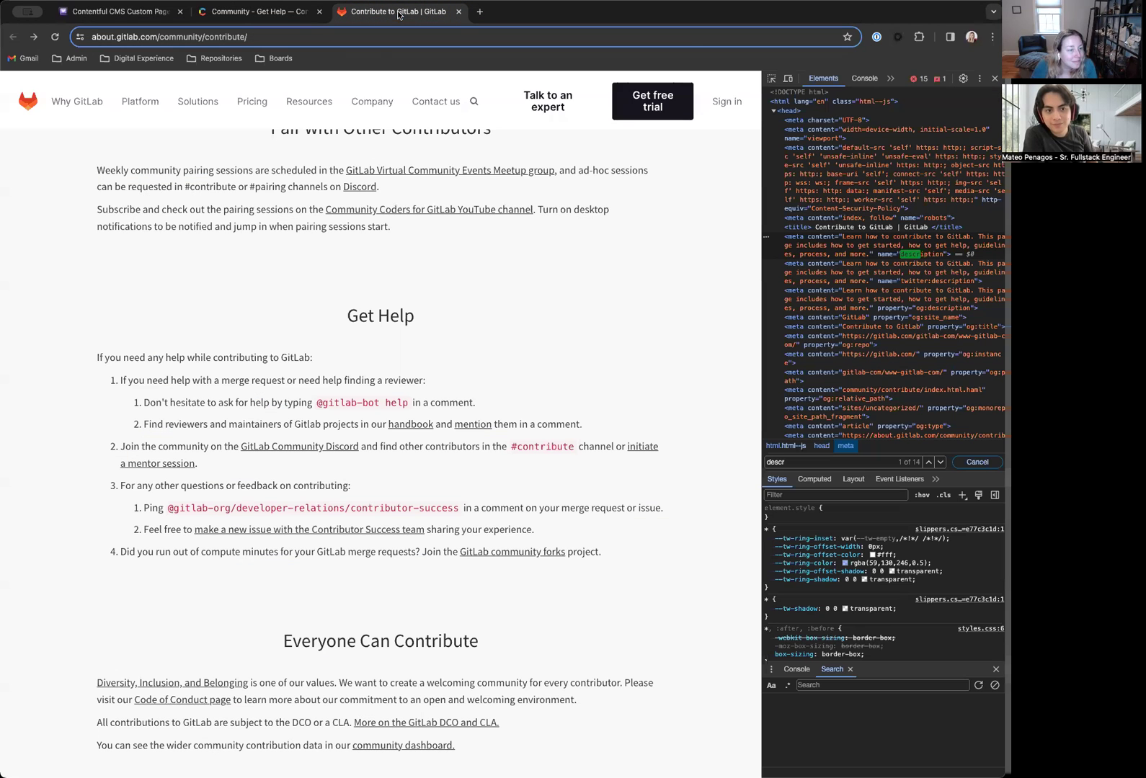
key("ctrl+shift+Tab")
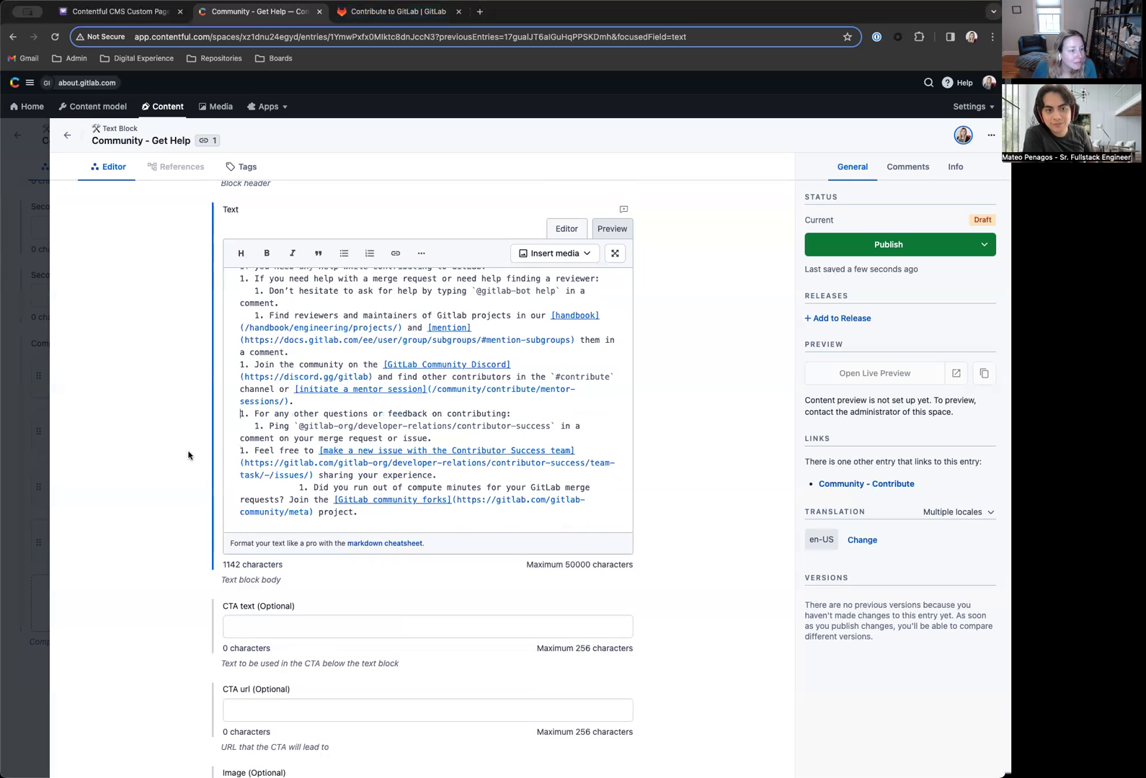
left_click(239, 448)
key("Tab")
key("Tab")
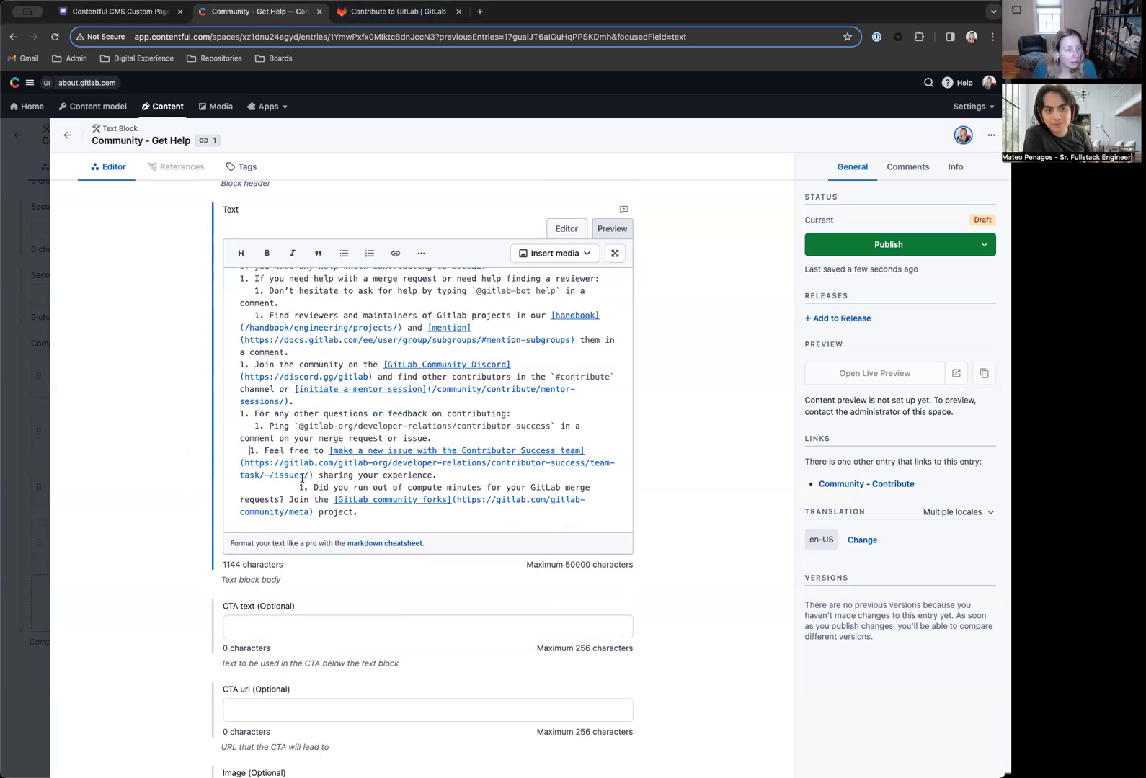
key("BackSpace")
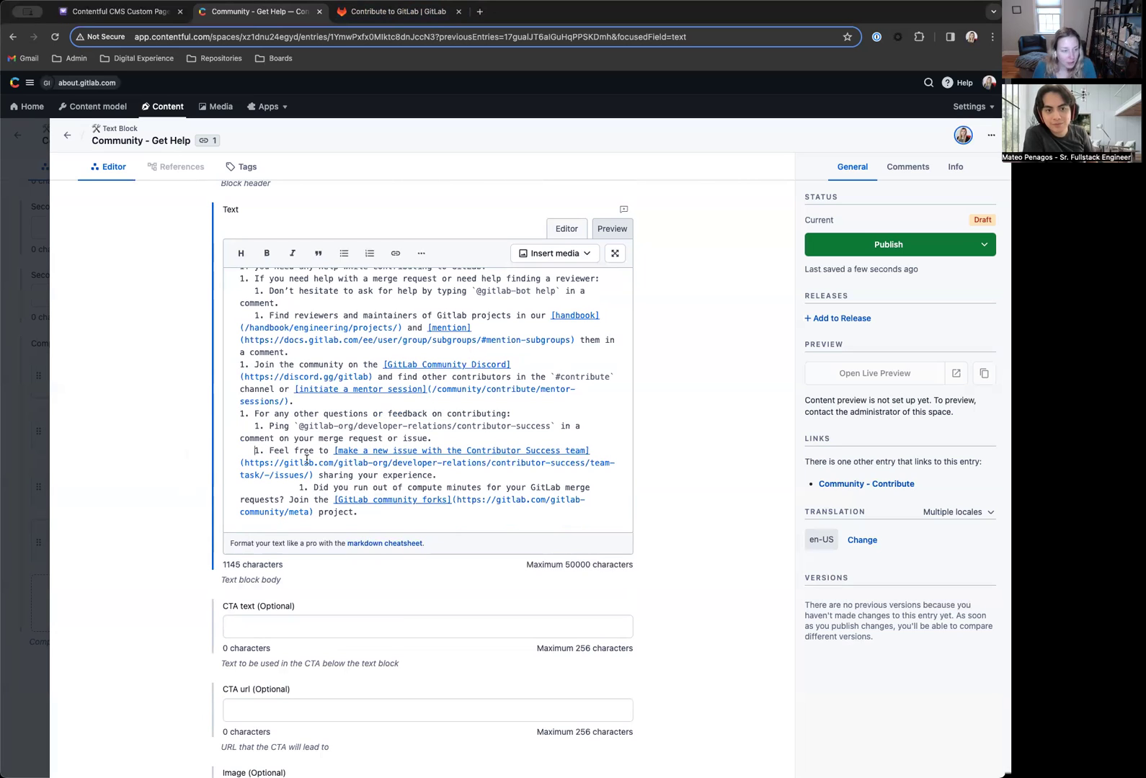
Make Did you run out a top-level item and preview the corrected nested list.
left_click_drag(296, 490, 176, 482)
left_click(242, 496)
triple_click(301, 488)
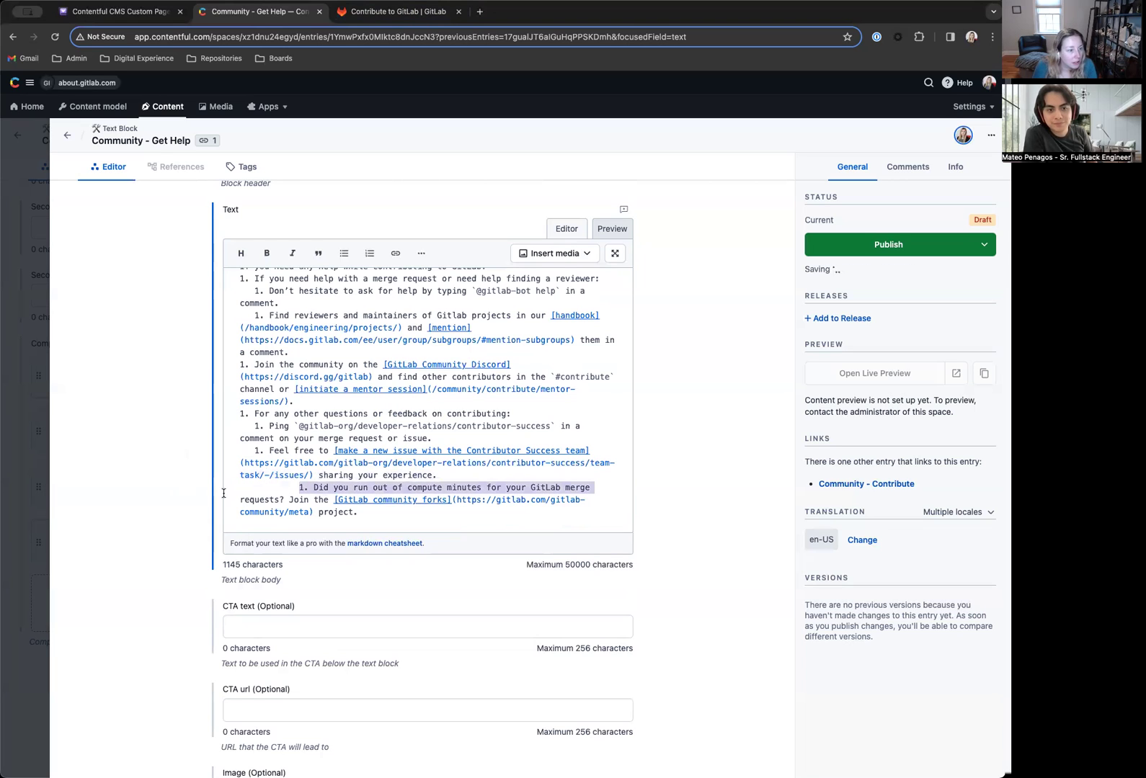
left_click(241, 492)
left_click_drag(238, 491, 299, 489)
key("BackSpace")
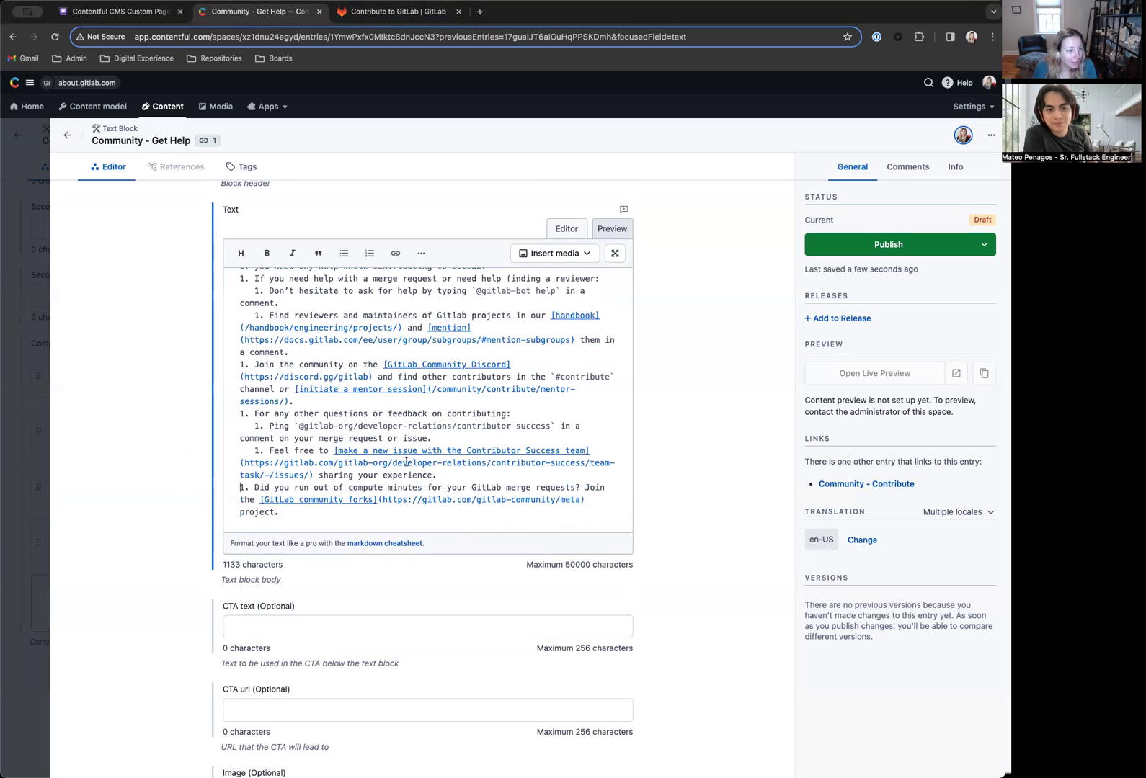
left_click(602, 232)
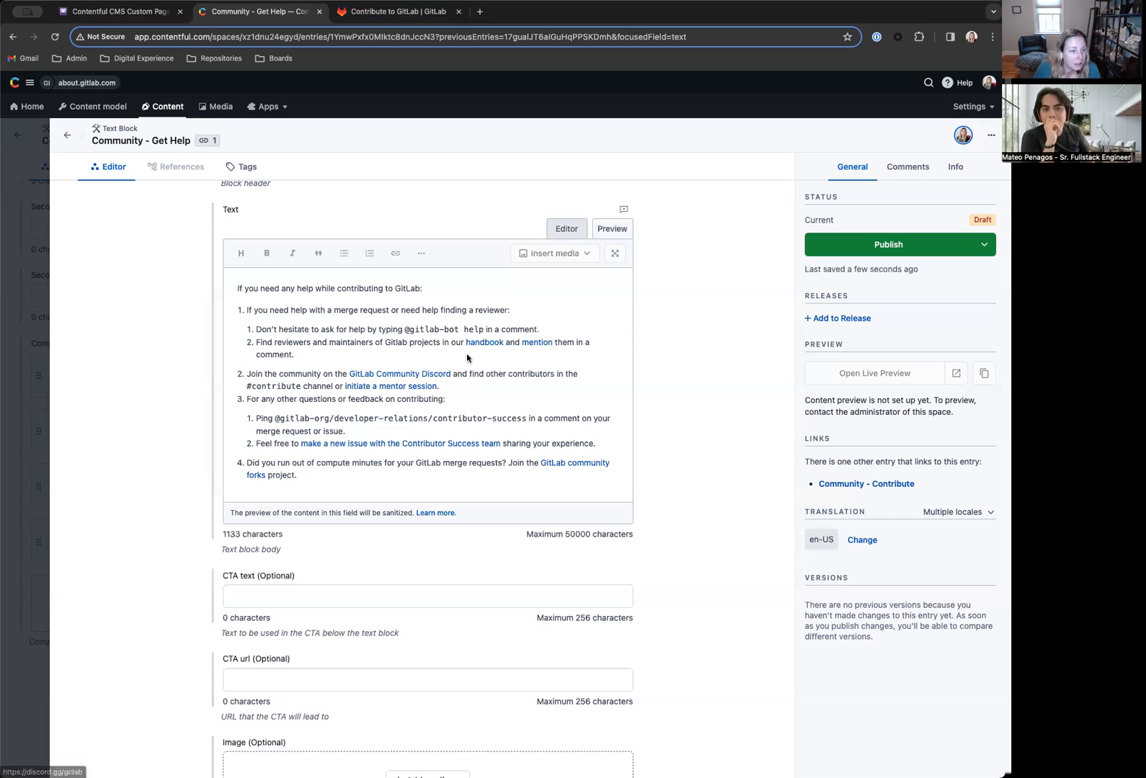
Set the block's Header to 'Get Help', copied from its internal name.
left_click(573, 229)
scroll(561, 295, "up", 1)
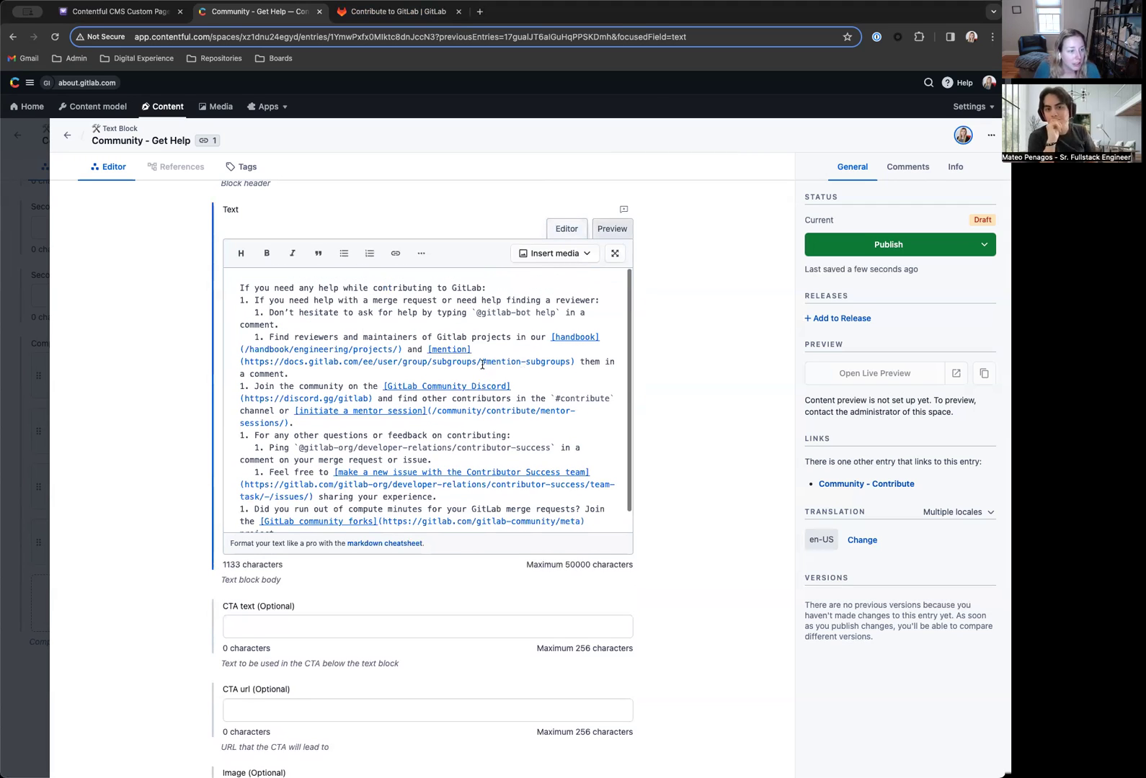
scroll(193, 245, "up", 4)
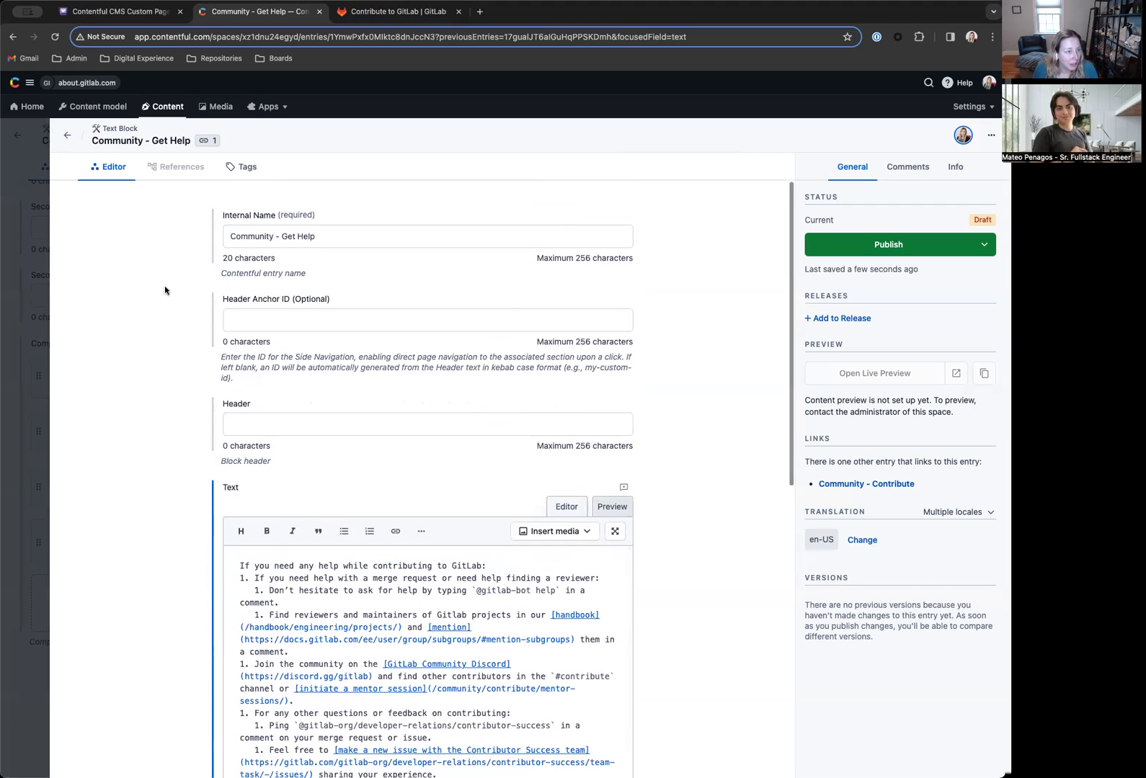
left_click(292, 238)
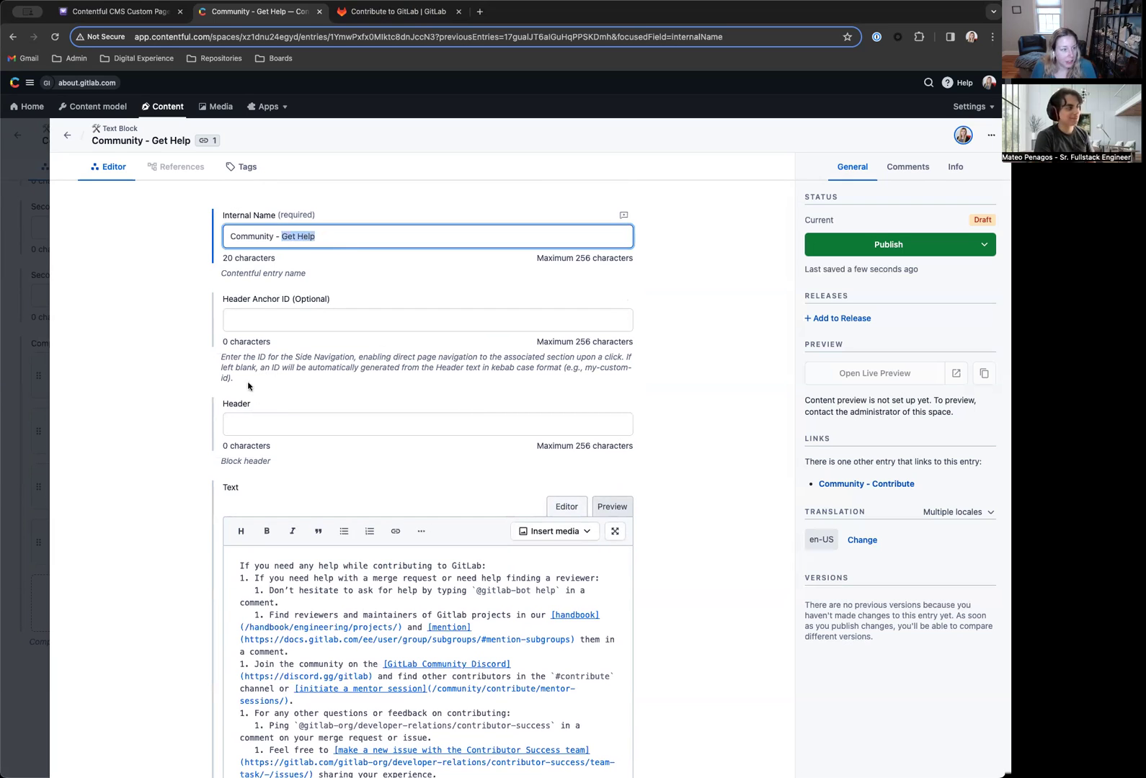
left_click(440, 424)
type("Get Help")
scroll(469, 346, "down", 1)
scroll(288, 223, "up", 1)
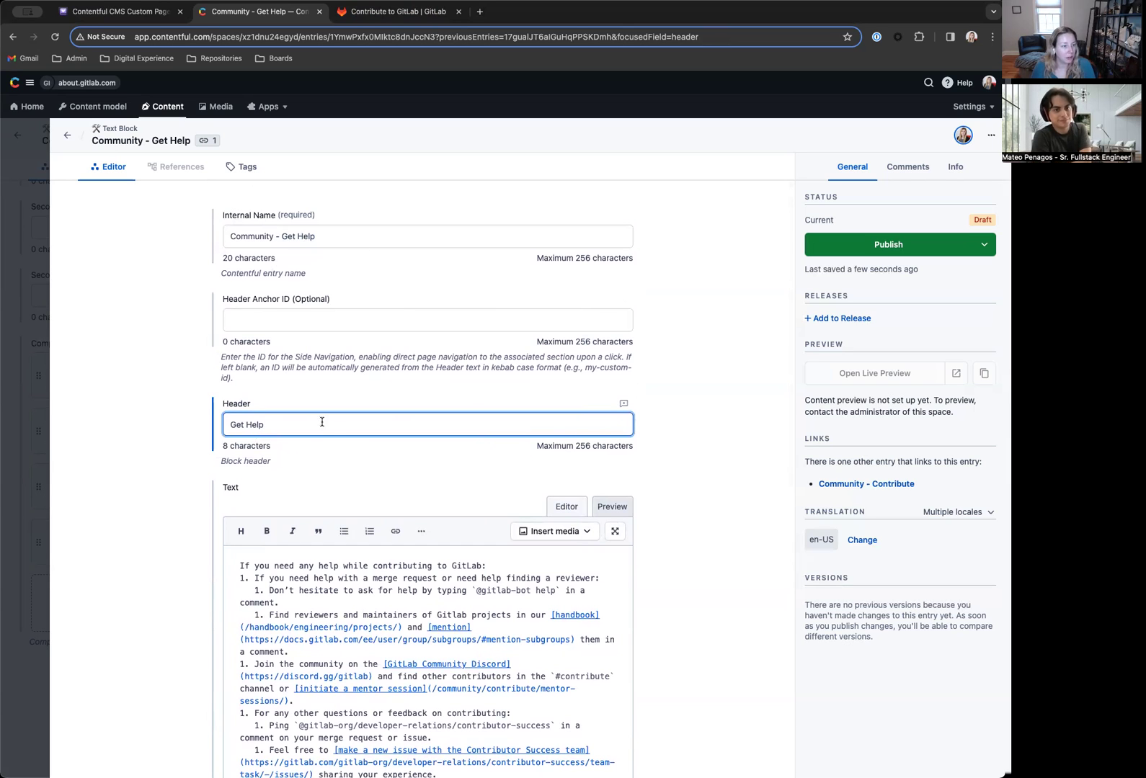
scroll(322, 422, "down", 8)
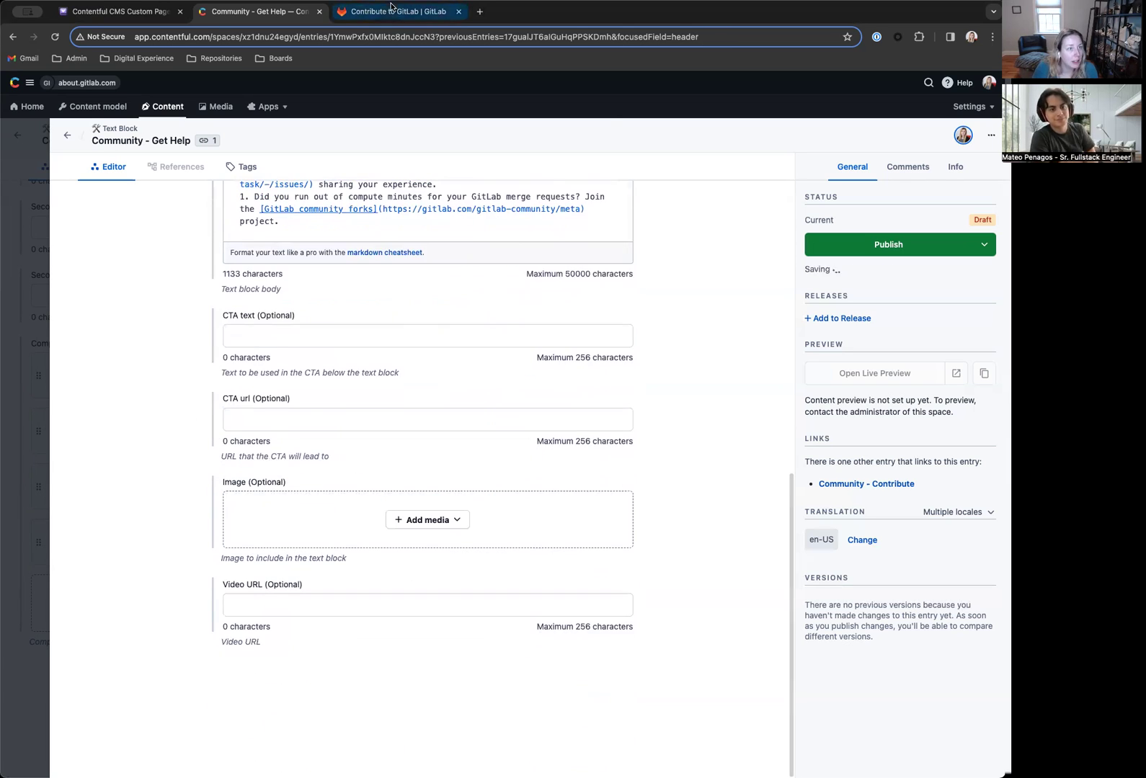
Go back to the Community - Contribute page and open its live preview.
left_click(390, 9)
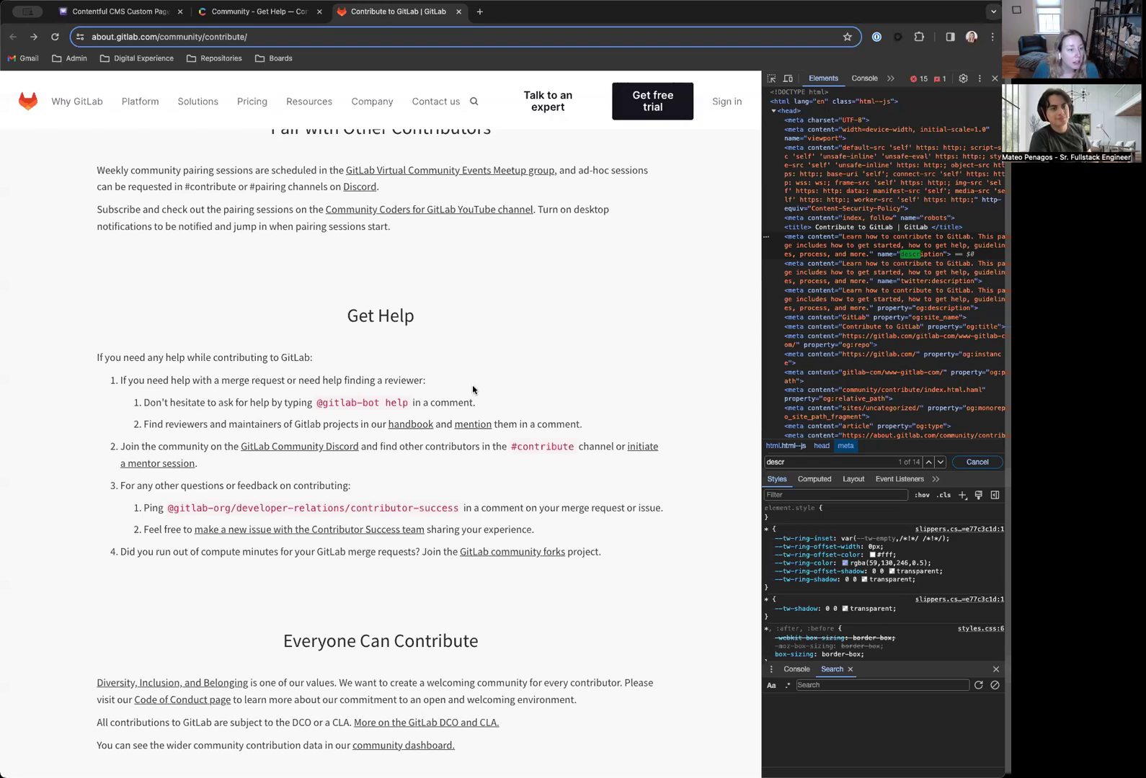
left_click(256, 12)
left_click(63, 140)
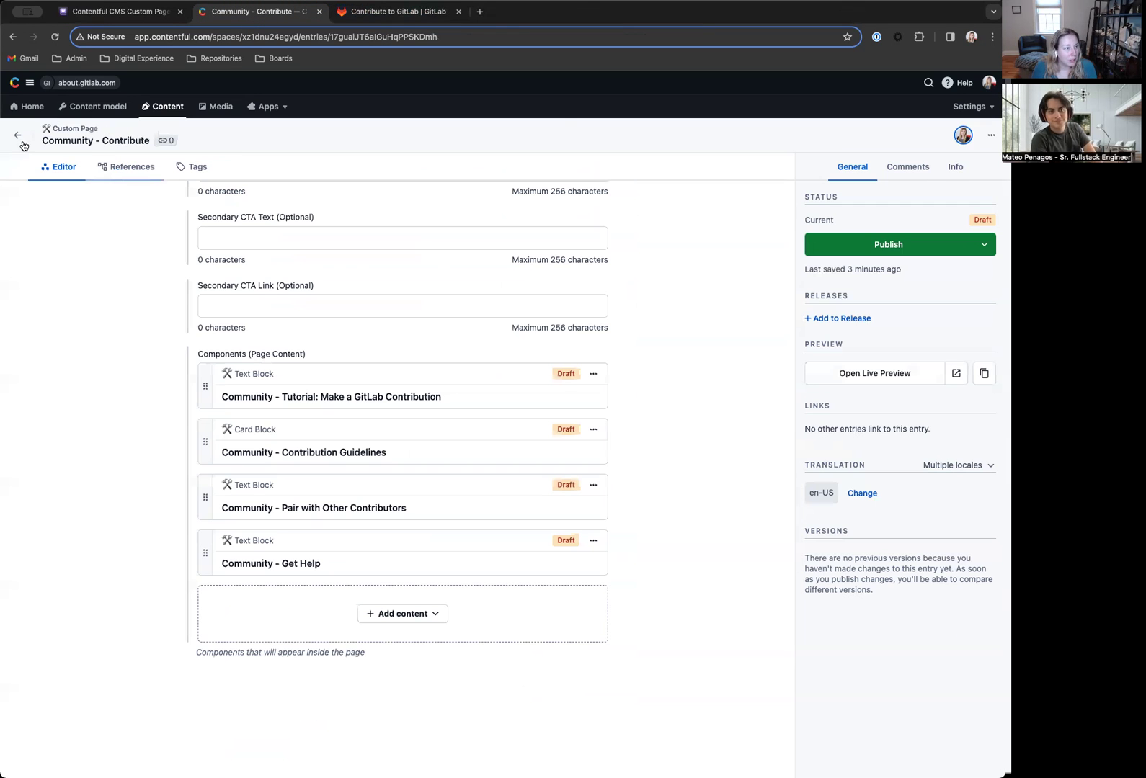
left_click(871, 378)
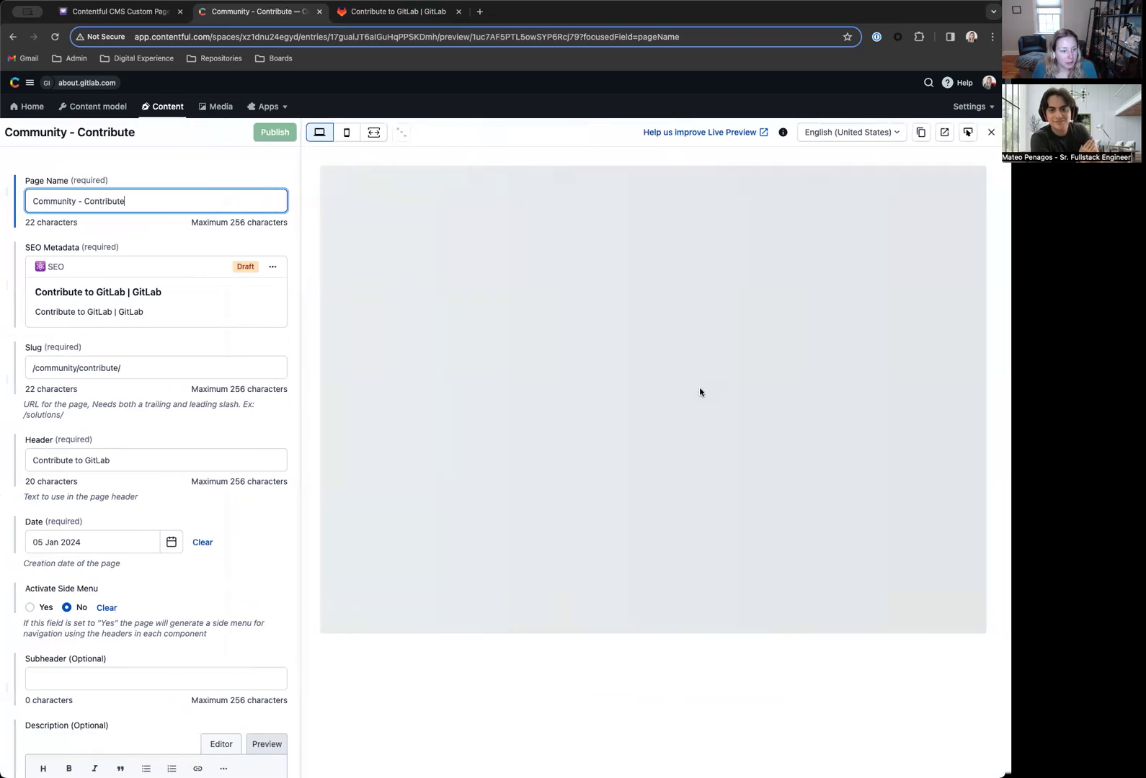
scroll(742, 432, "down", 15)
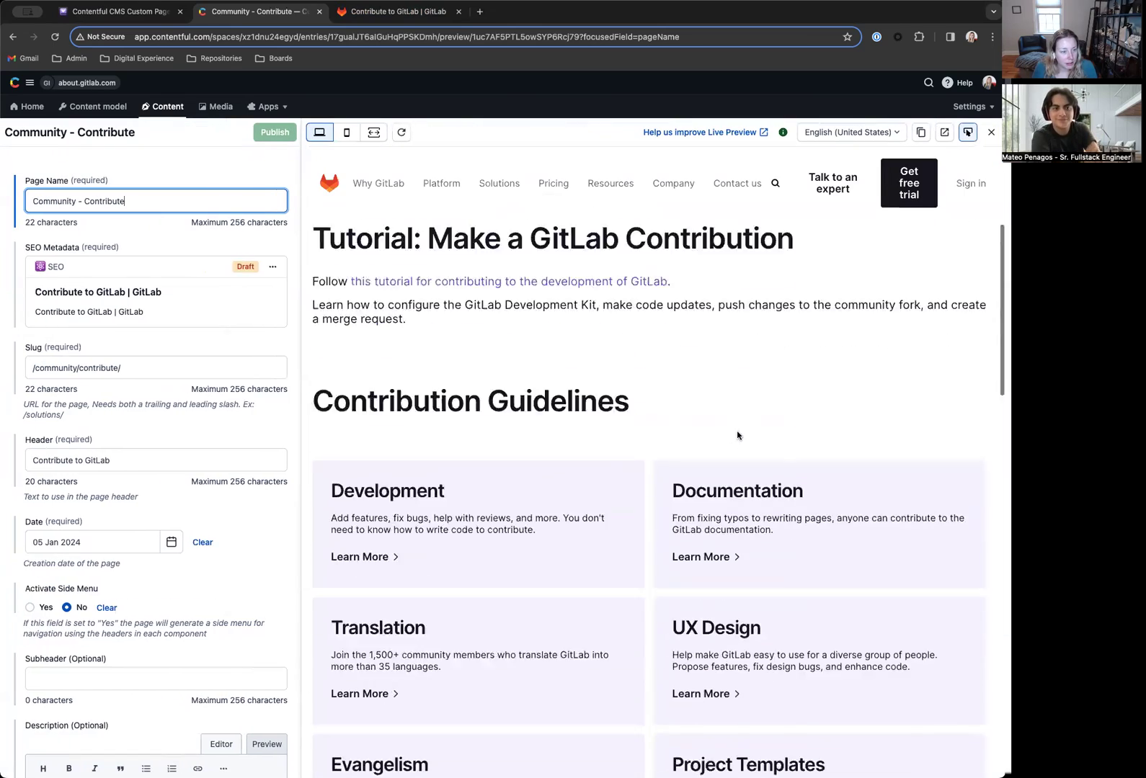
scroll(737, 436, "up", 3)
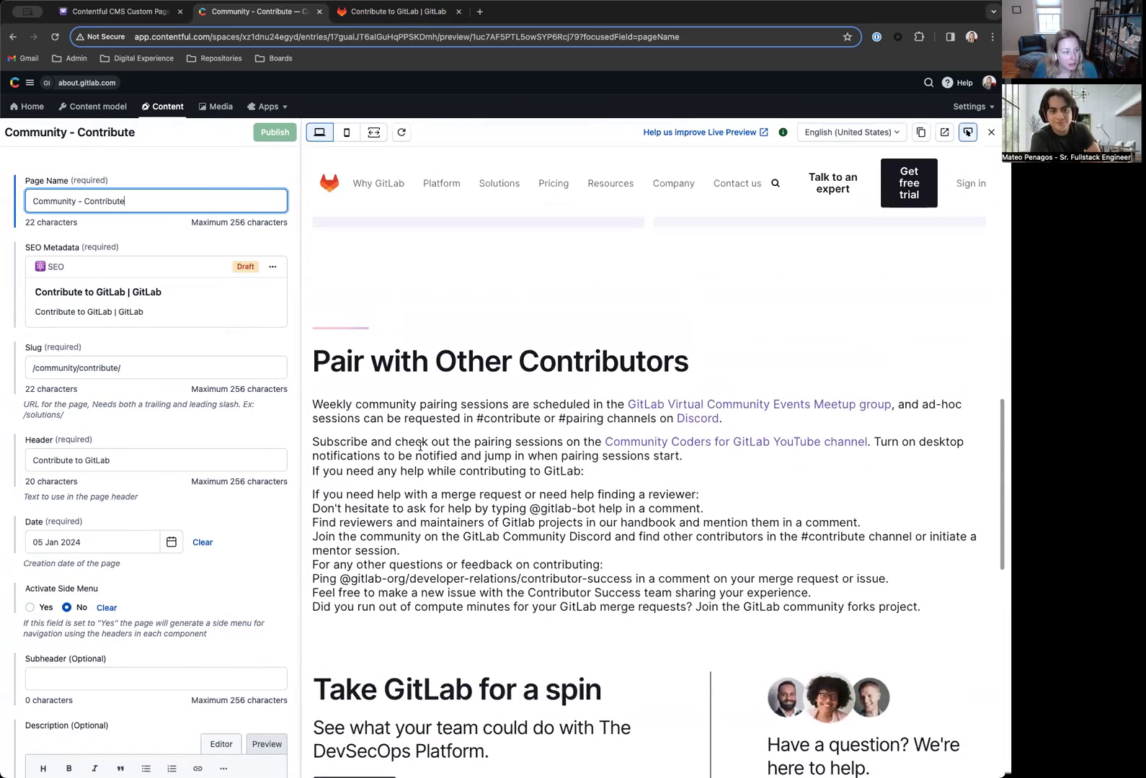
scroll(161, 470, "down", 7)
left_click(162, 471)
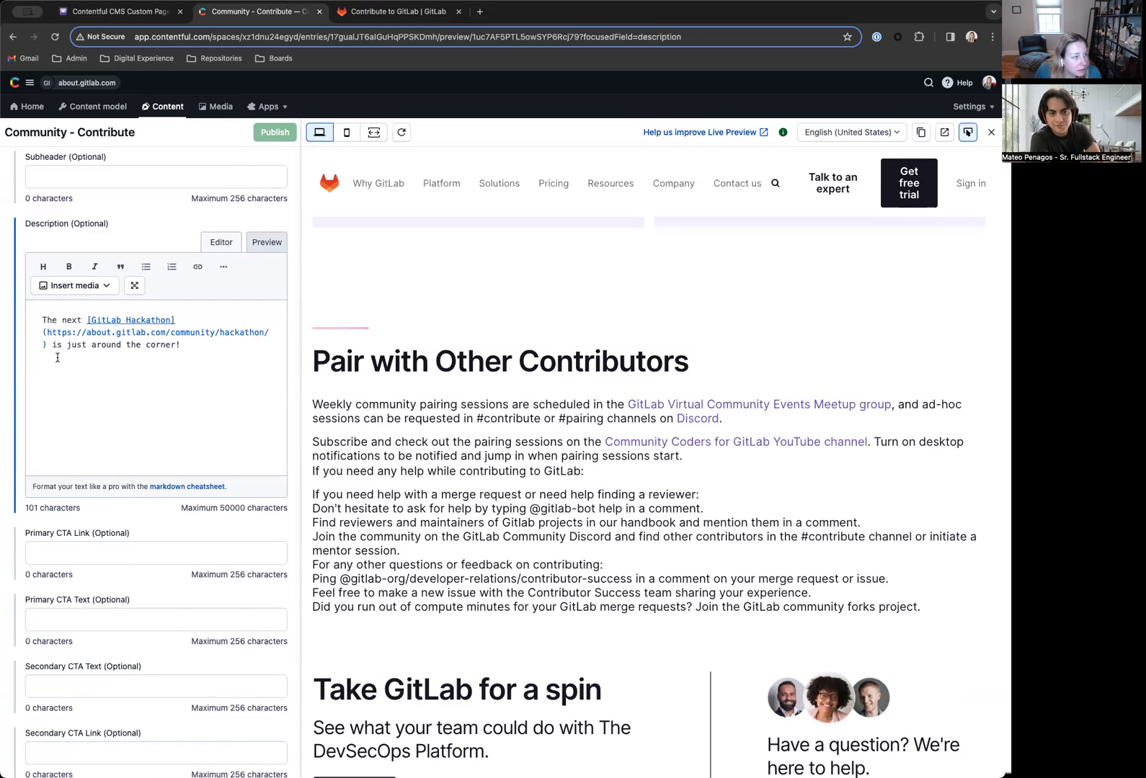
scroll(172, 490, "up", 2)
scroll(189, 516, "down", 8)
left_click(182, 529)
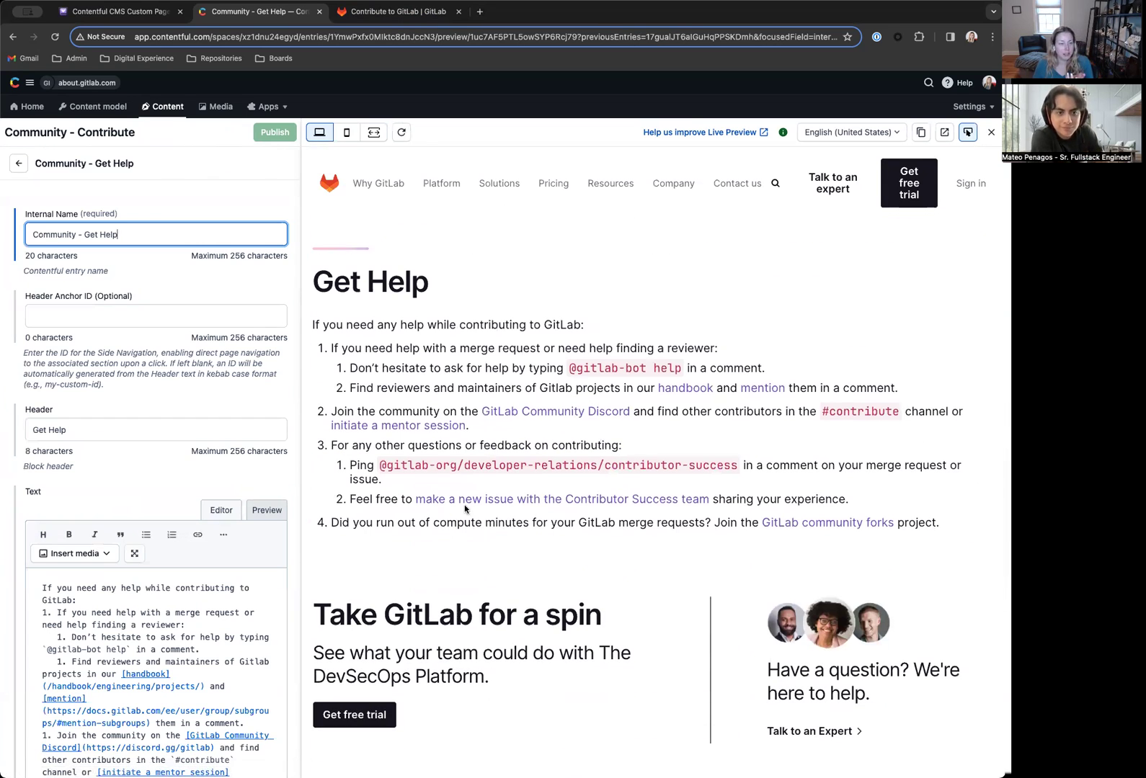
left_click(387, 360)
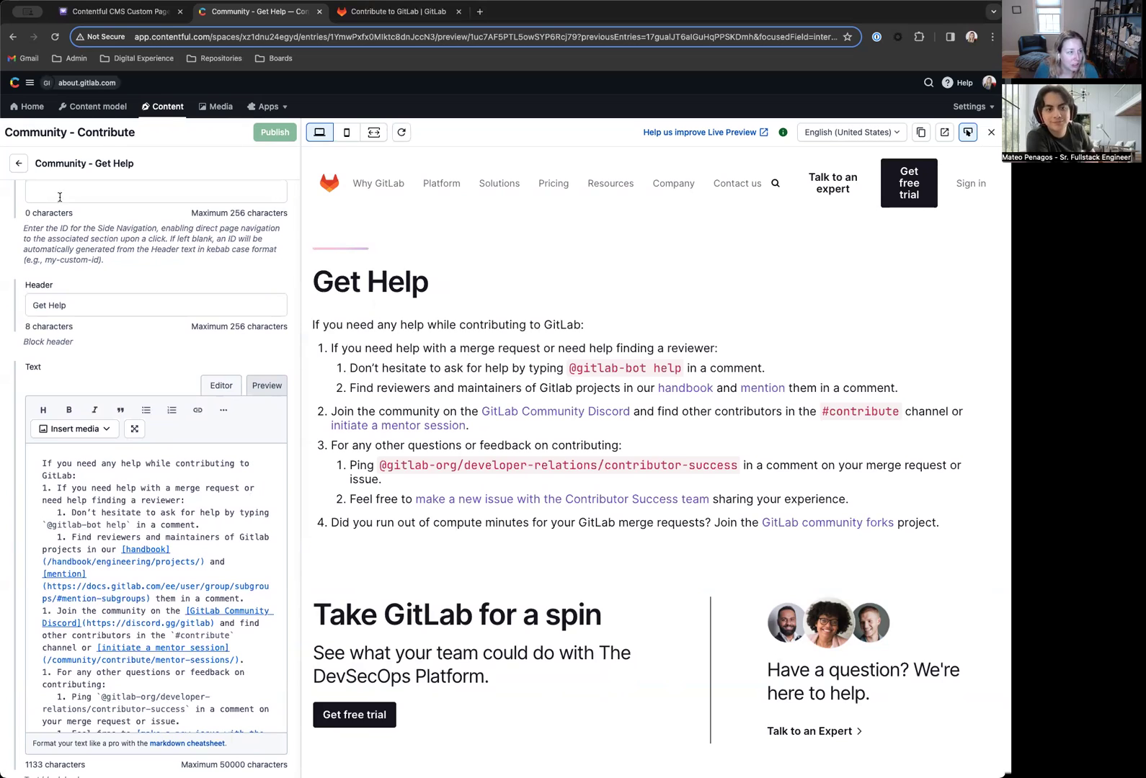
left_click(18, 165)
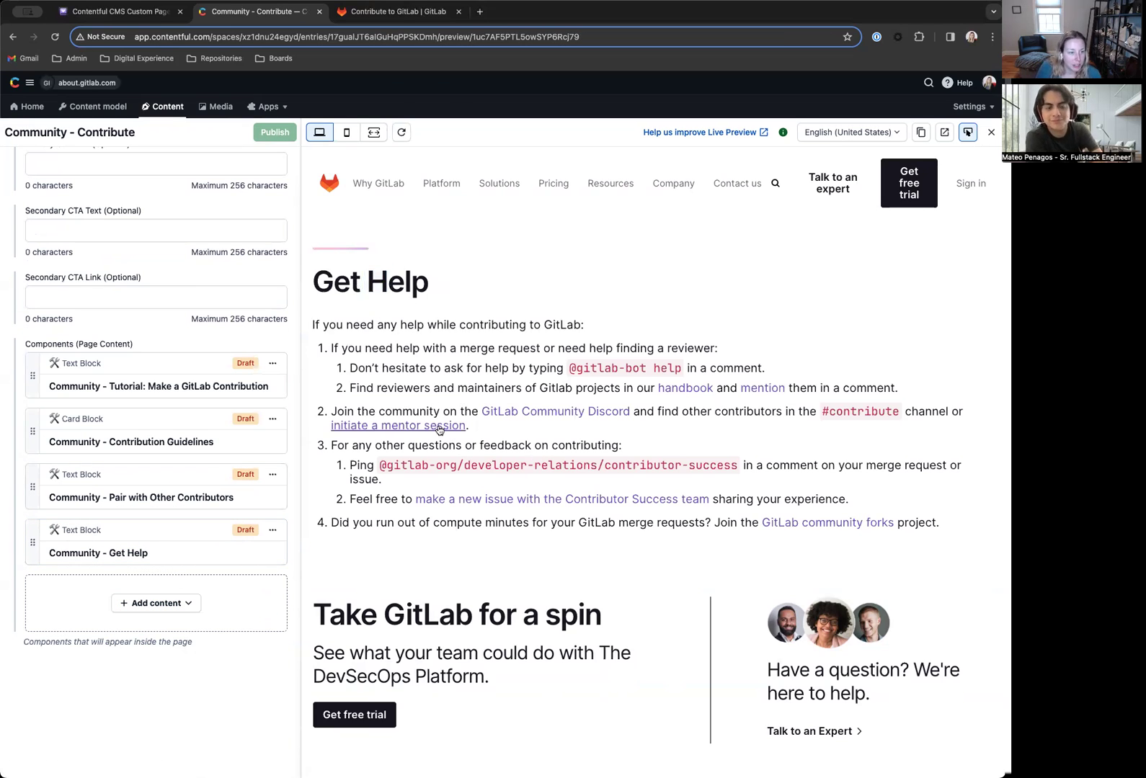
Copy the Everyone Can Contribute heading from the live GitLab Contribute page.
scroll(443, 430, "down", 2)
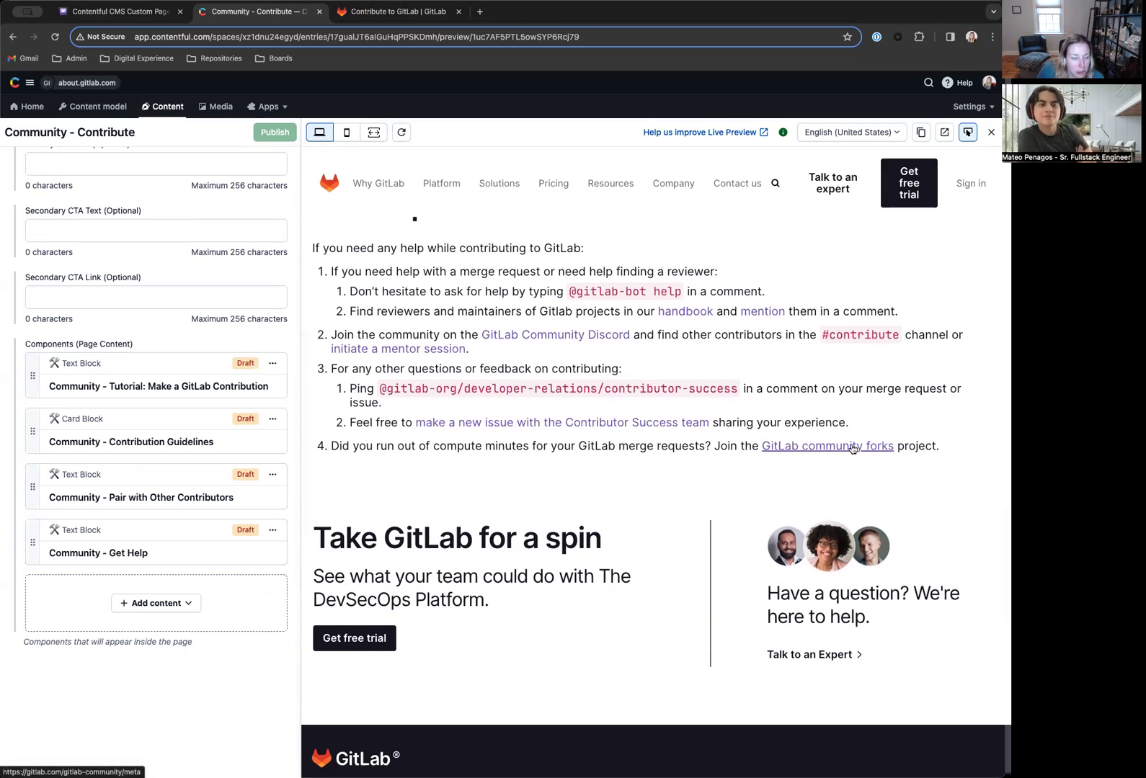
scroll(535, 430, "up", 3)
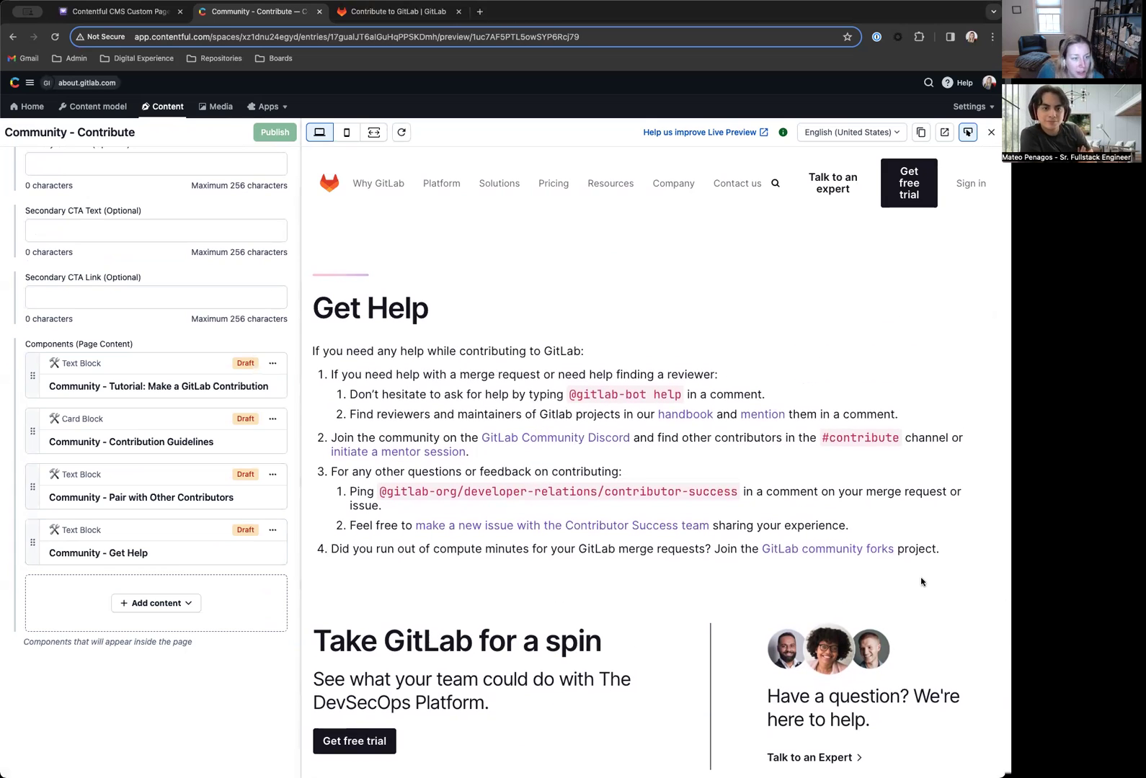
left_click(393, 13)
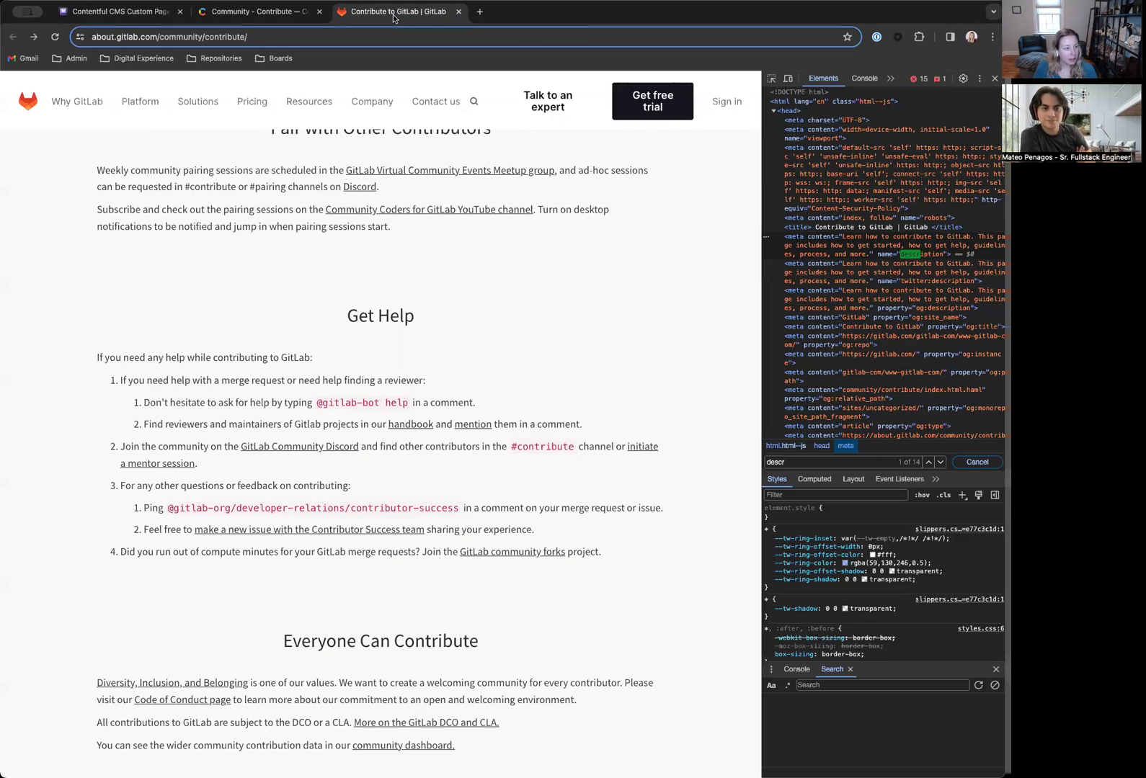
left_click(267, 18)
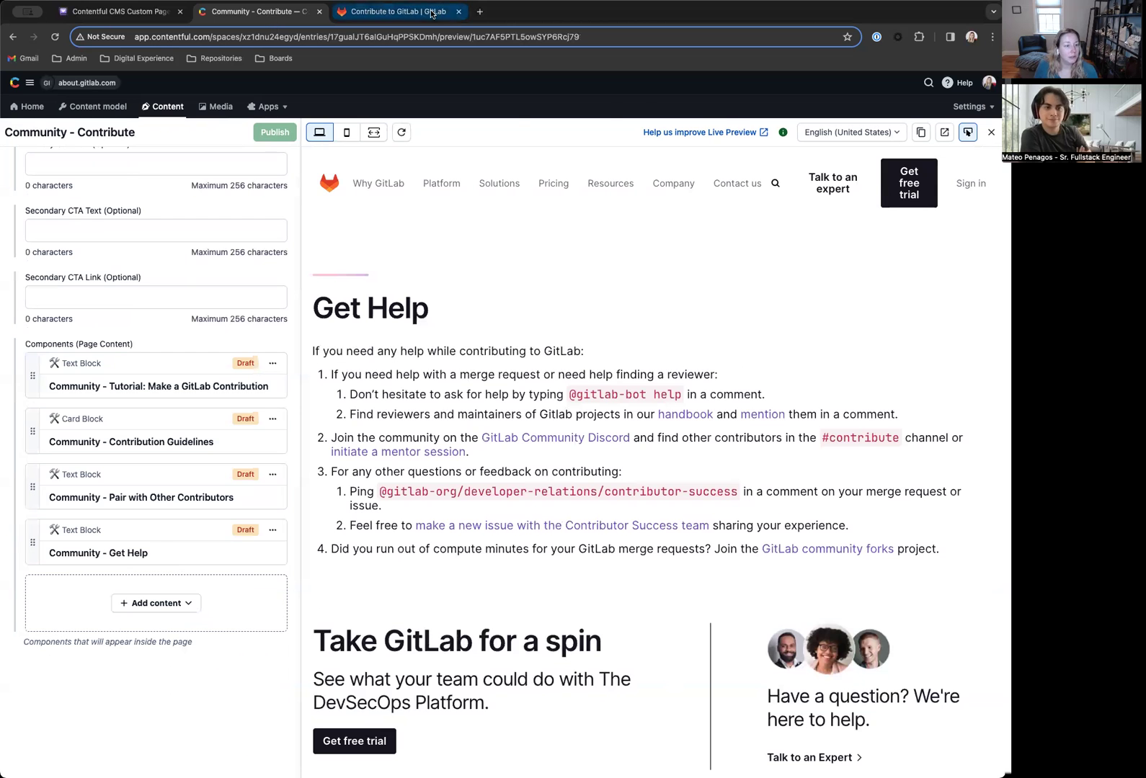
left_click(396, 12)
scroll(487, 426, "down", 5)
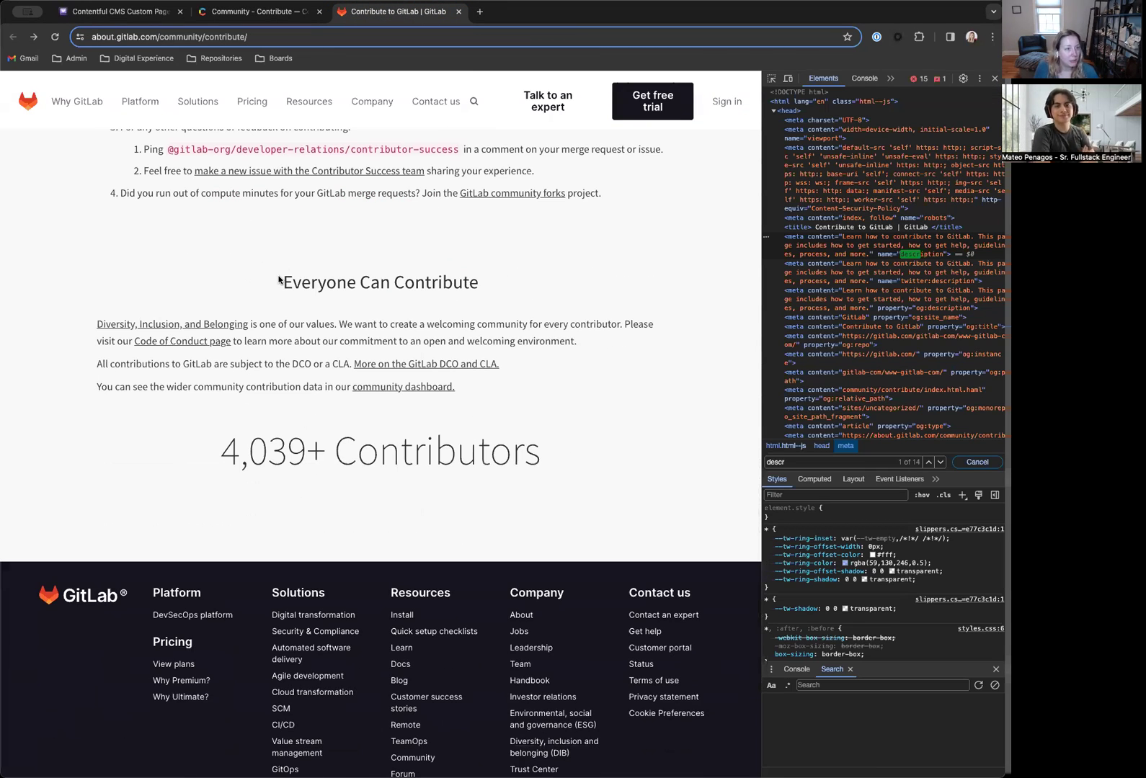
left_click_drag(281, 276, 470, 281)
left_click(321, 287)
left_click_drag(282, 282, 558, 308)
key("super+c")
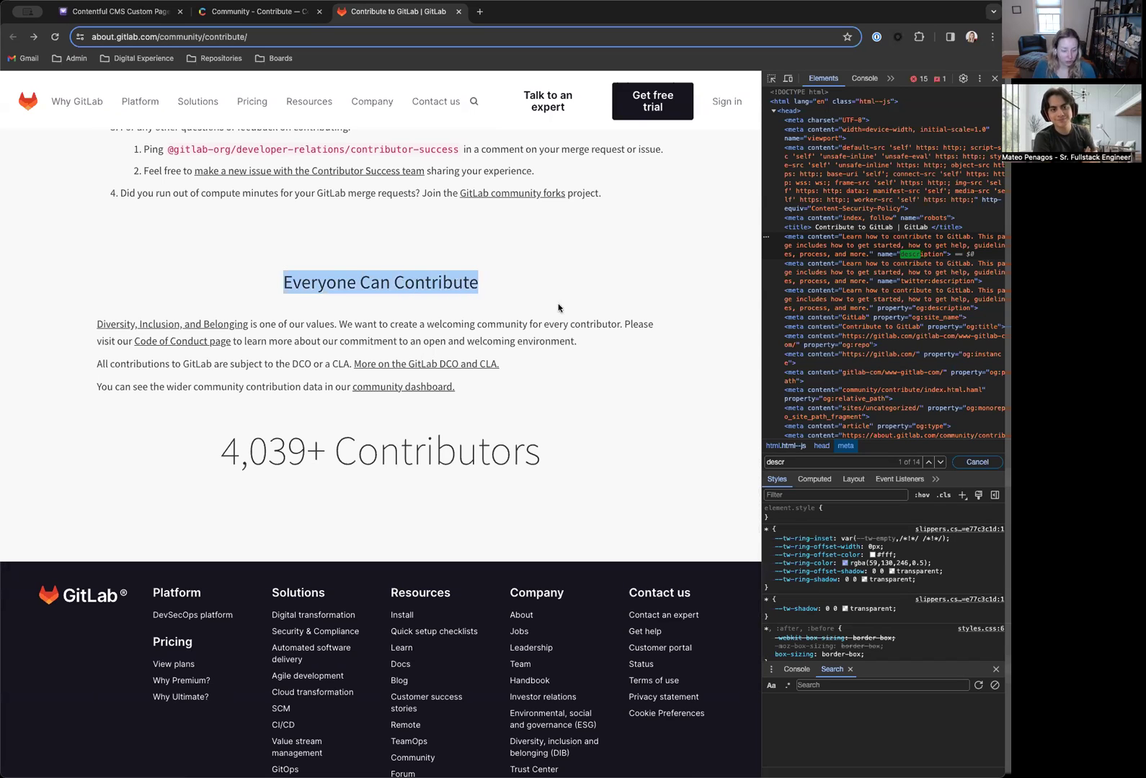
key("ctrl+shift+Tab")
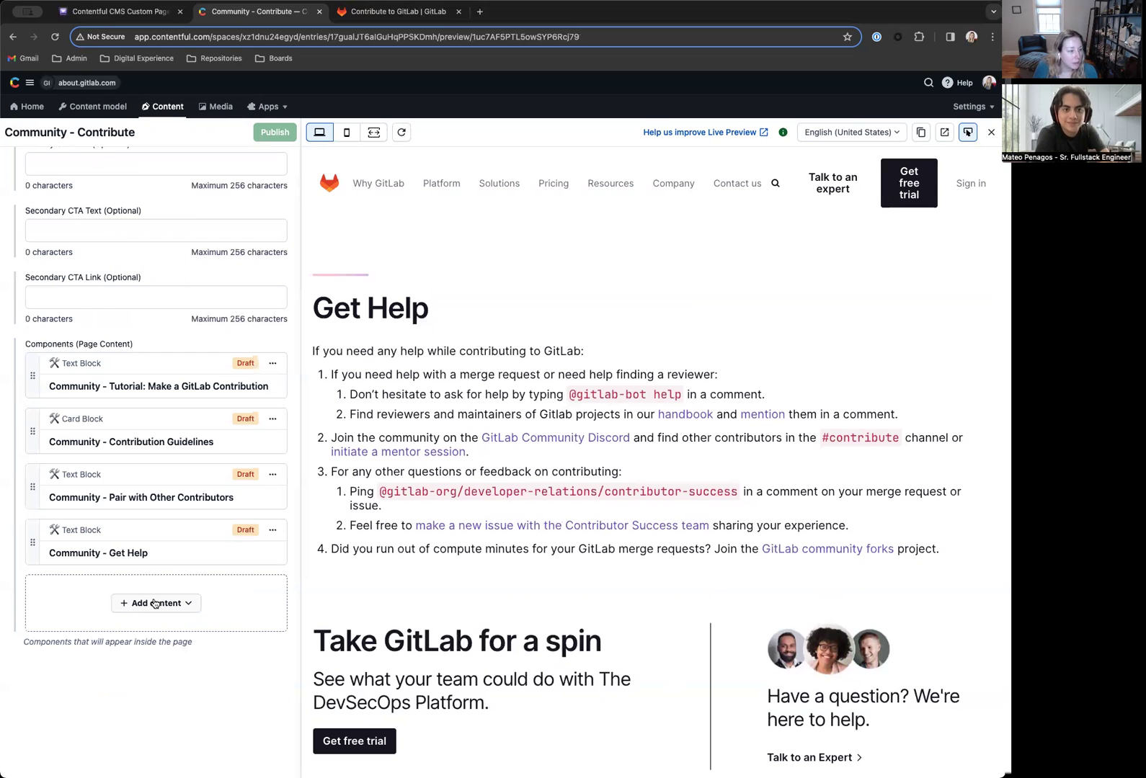
Add a Text Block named 'Community - Everyone Can Contribute' with header 'Everyone Can Contribute'.
left_click(155, 604)
left_click(153, 731)
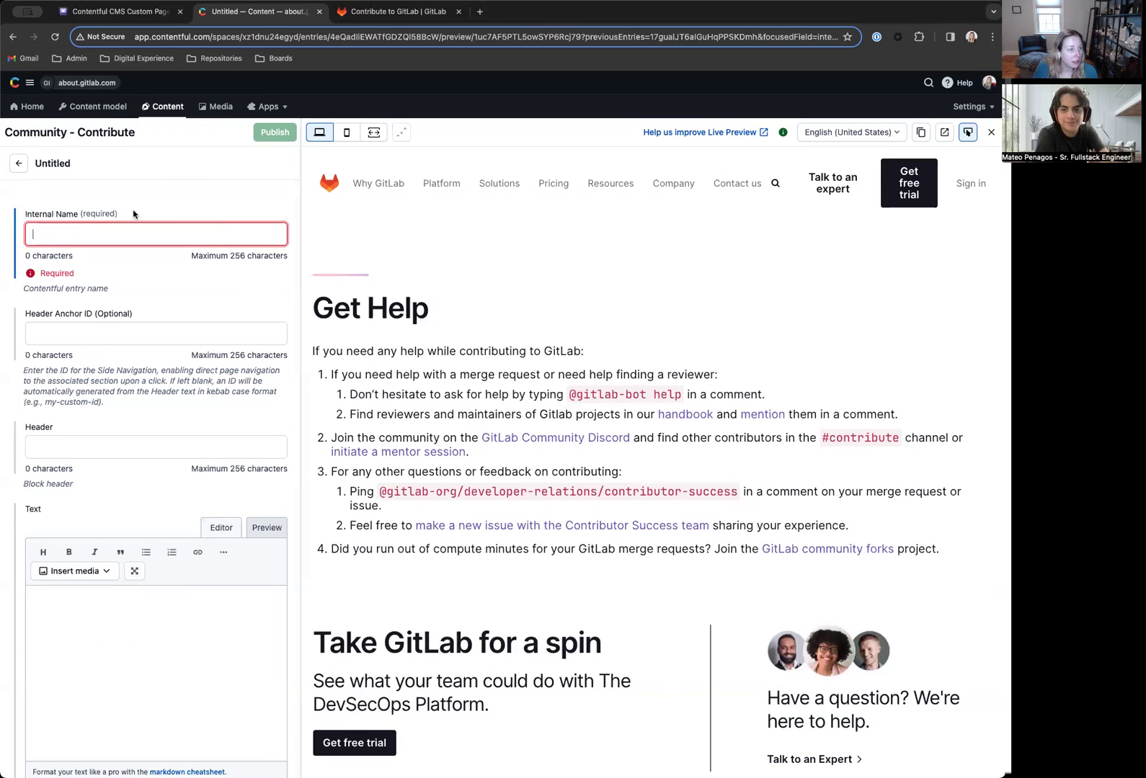
type("Community -")
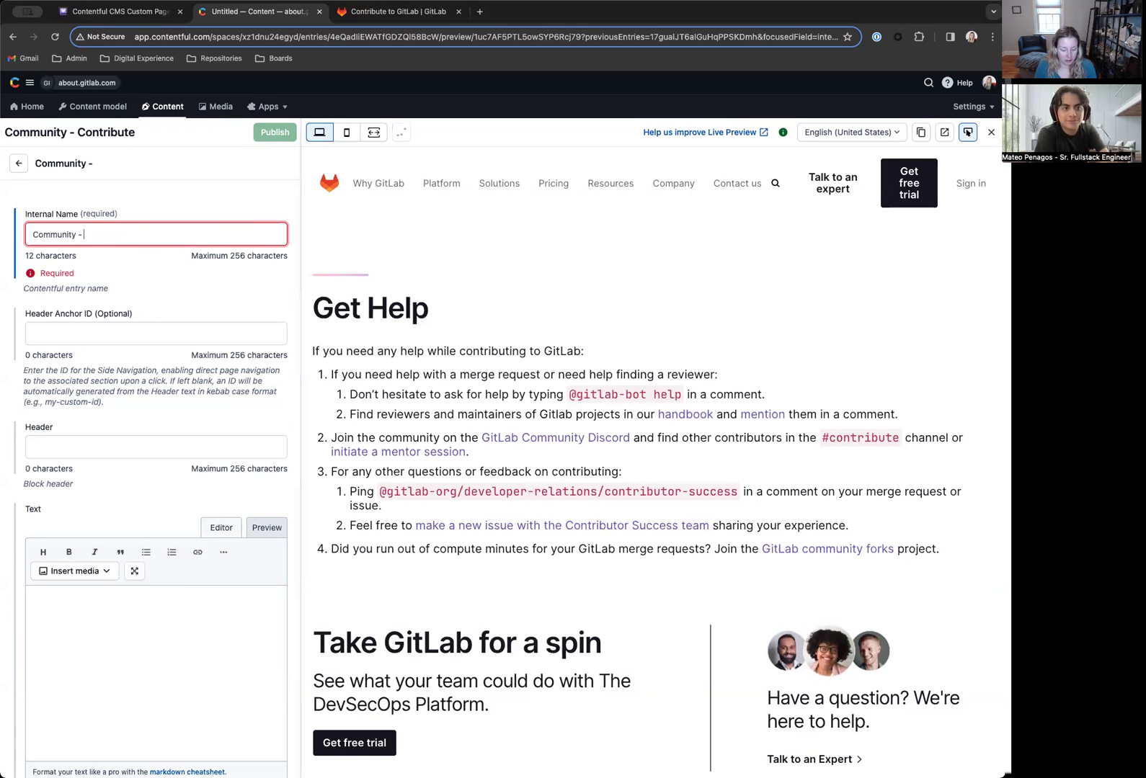
key("super+v")
left_click(141, 433)
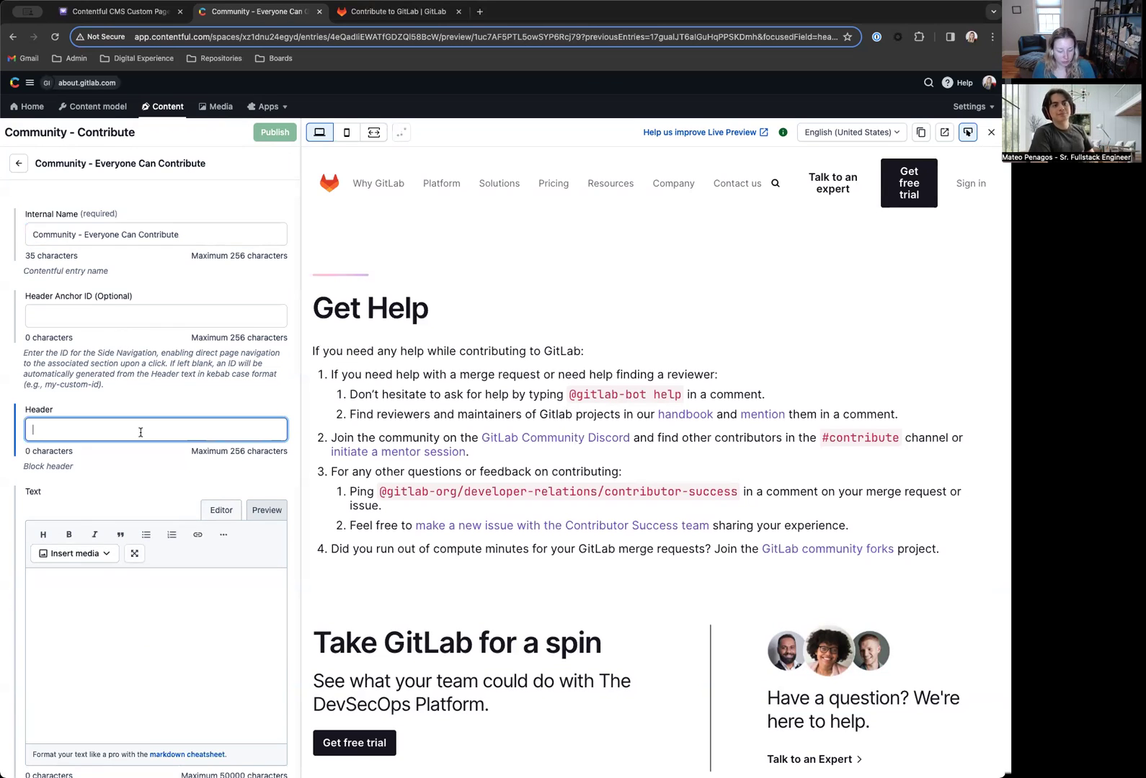
key("super+v")
Paste the three Everyone Can Contribute paragraphs from GitLab into the block's Text.
key("ctrl+Tab")
left_click_drag(99, 323, 583, 513)
key("super+c")
key("ctrl+shift+Tab")
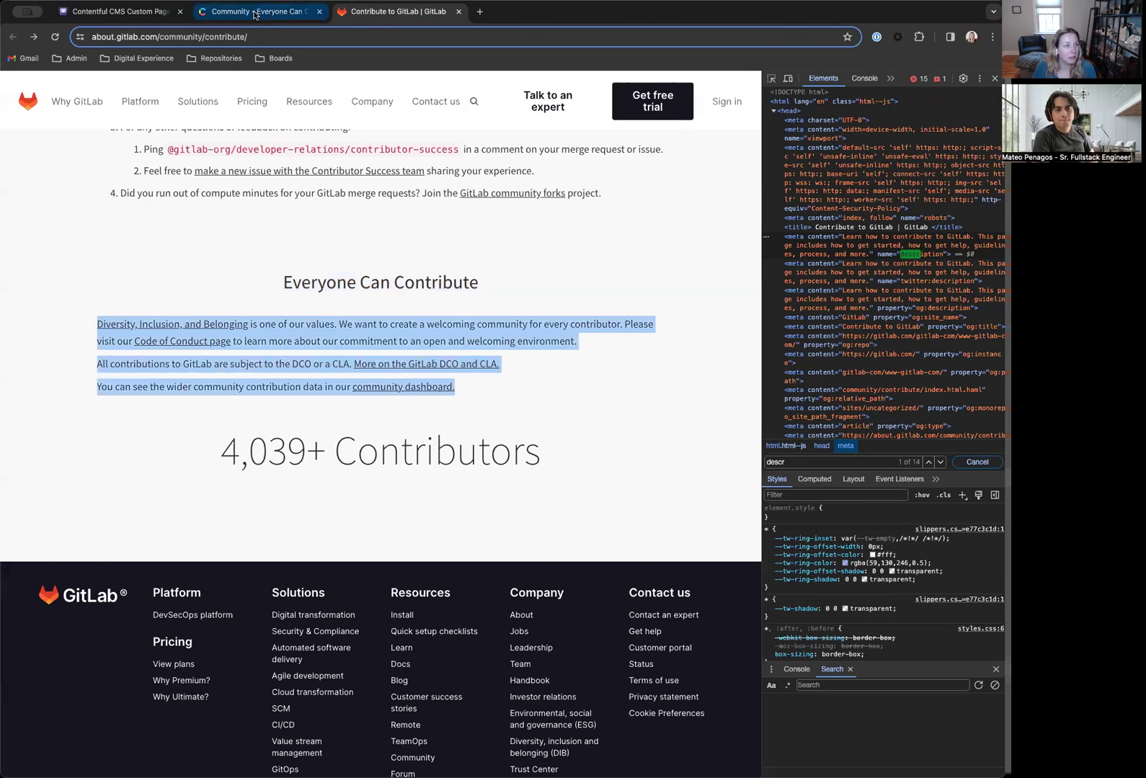
left_click(185, 616)
key("super+v")
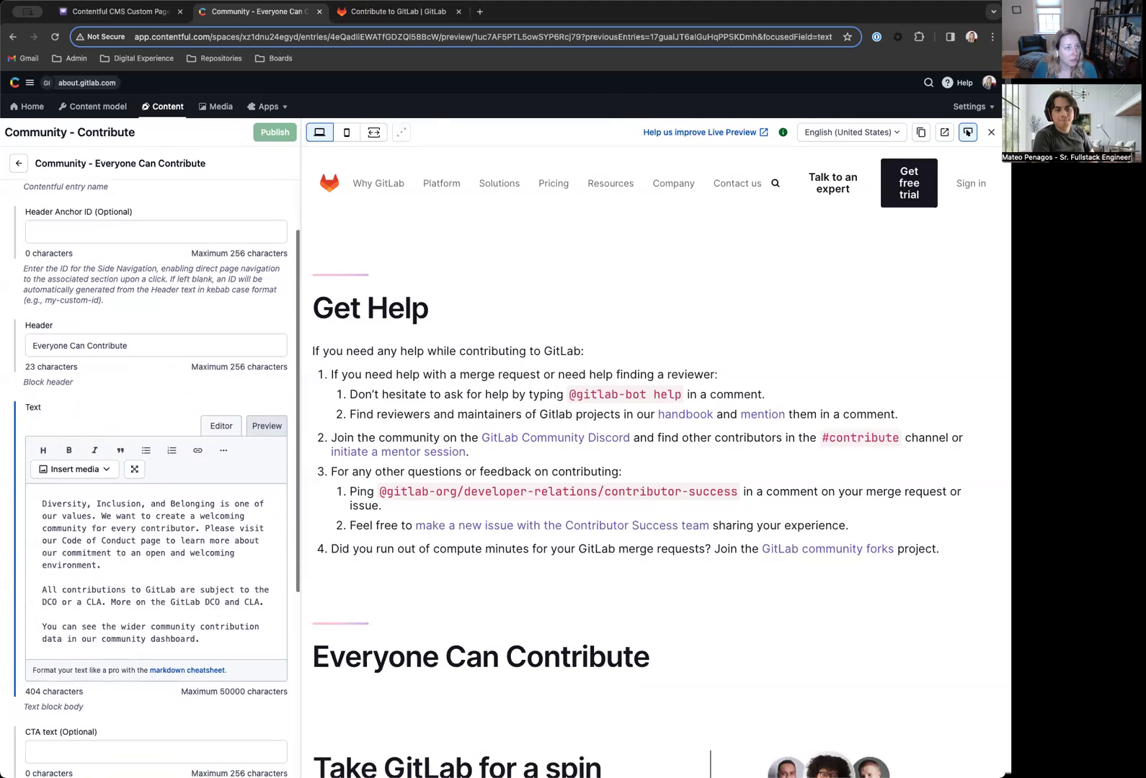
Link 'Diversity, Inclusion, and Belonging' in the Text markdown to its live GitLab page URL.
key("ctrl+Tab")
left_click(378, 336)
right_click(155, 325)
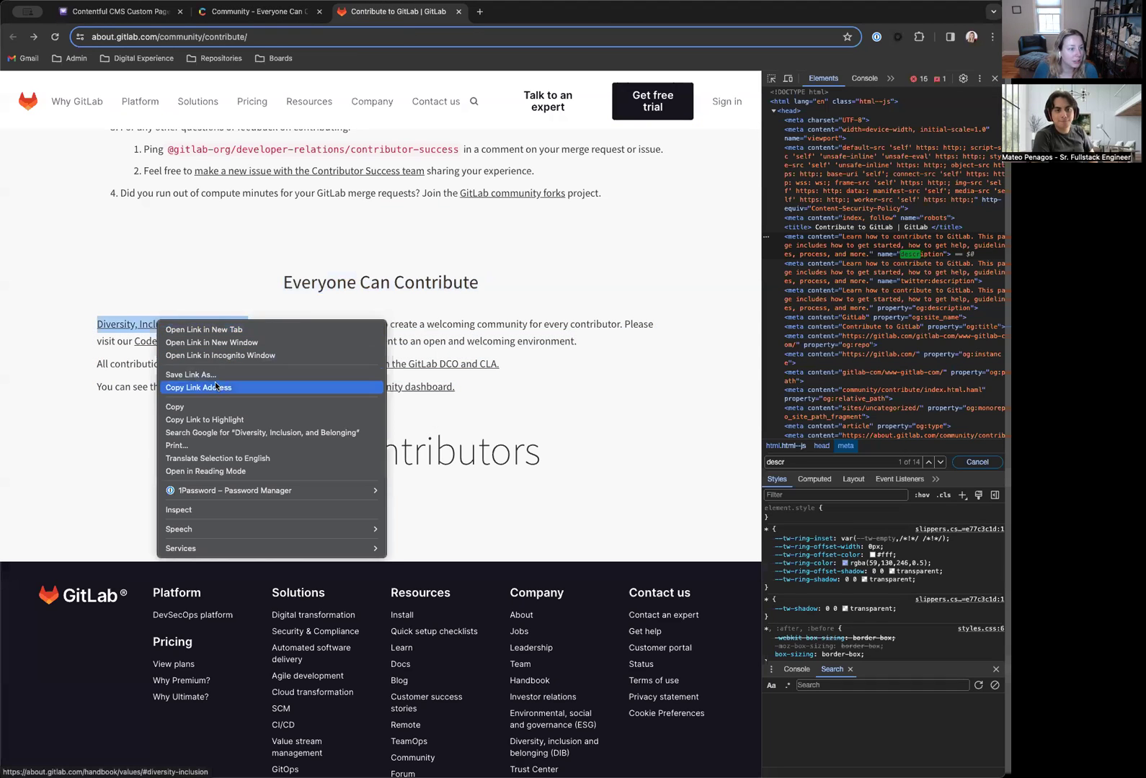
left_click(208, 387)
key("ctrl+shift+Tab")
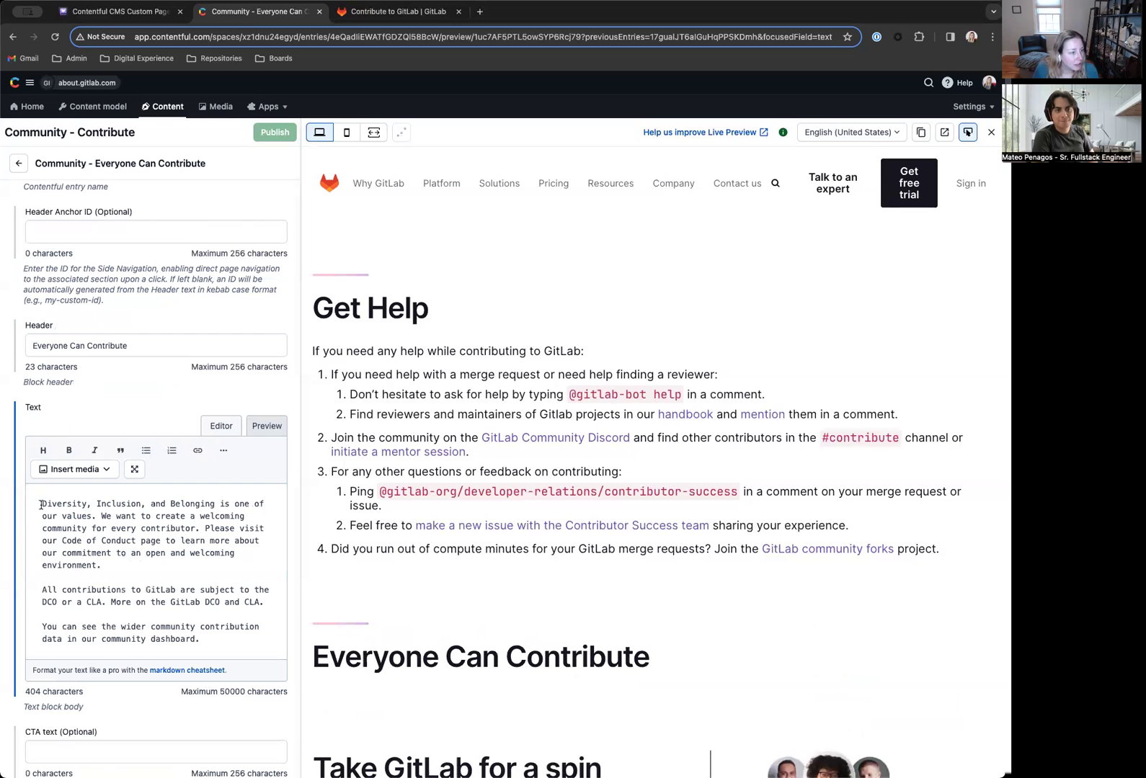
type("[")
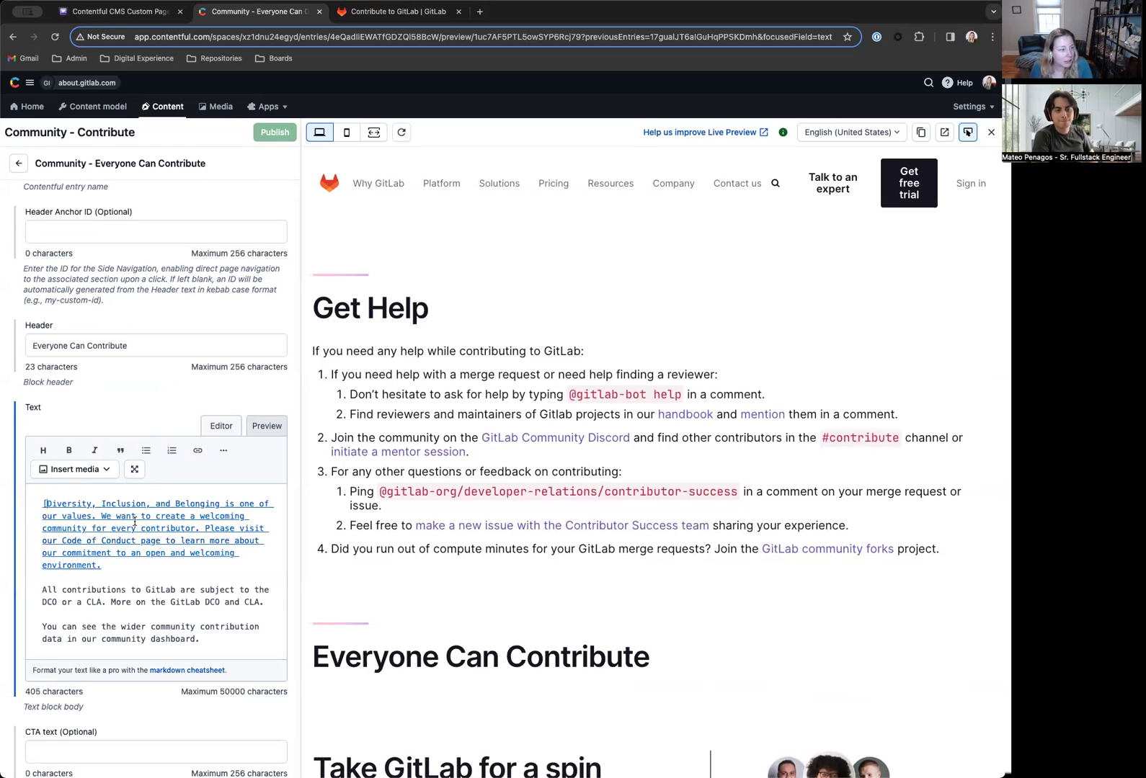
left_click(220, 503)
type("](")
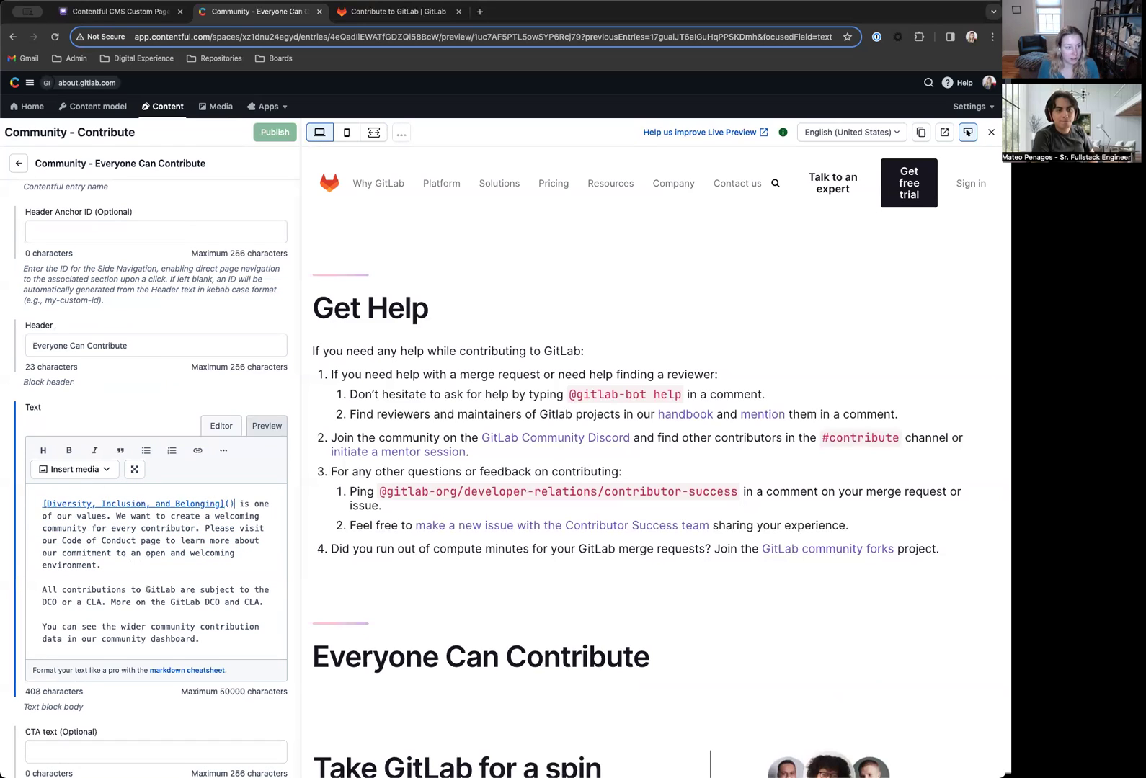
key("super+v")
Turn the Code of Conduct phrase into a markdown link to the live Code of Conduct page.
left_click(395, 12)
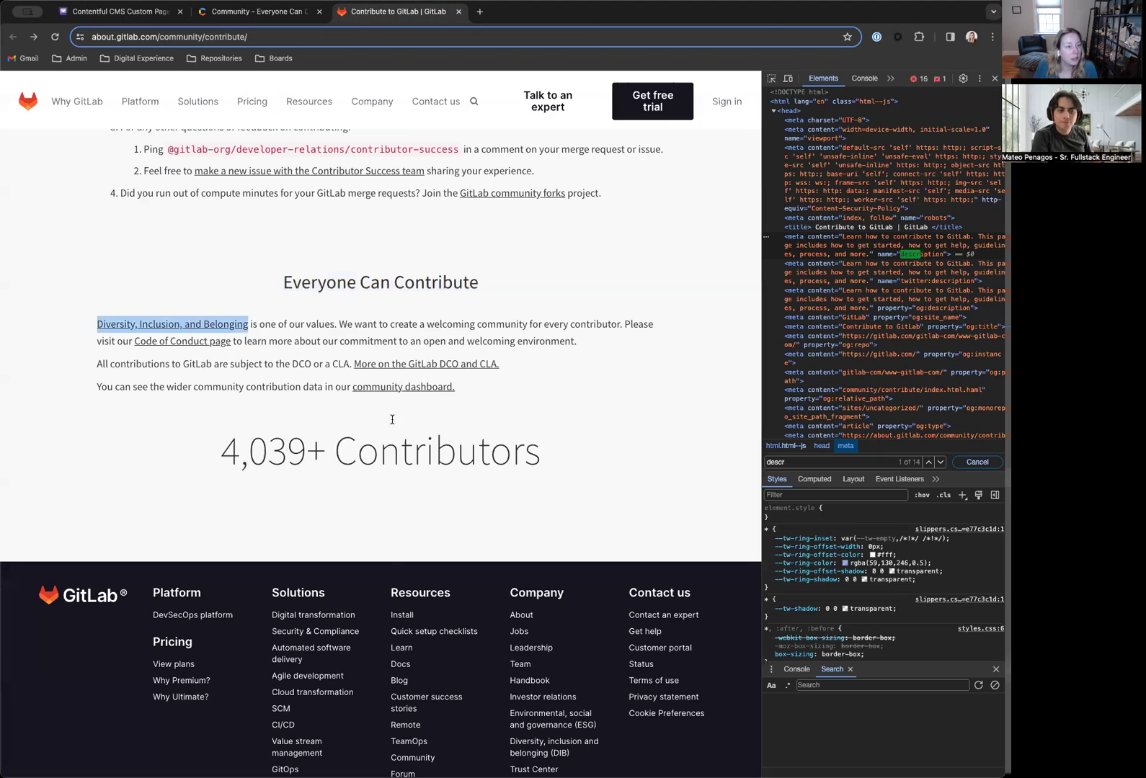
right_click(202, 341)
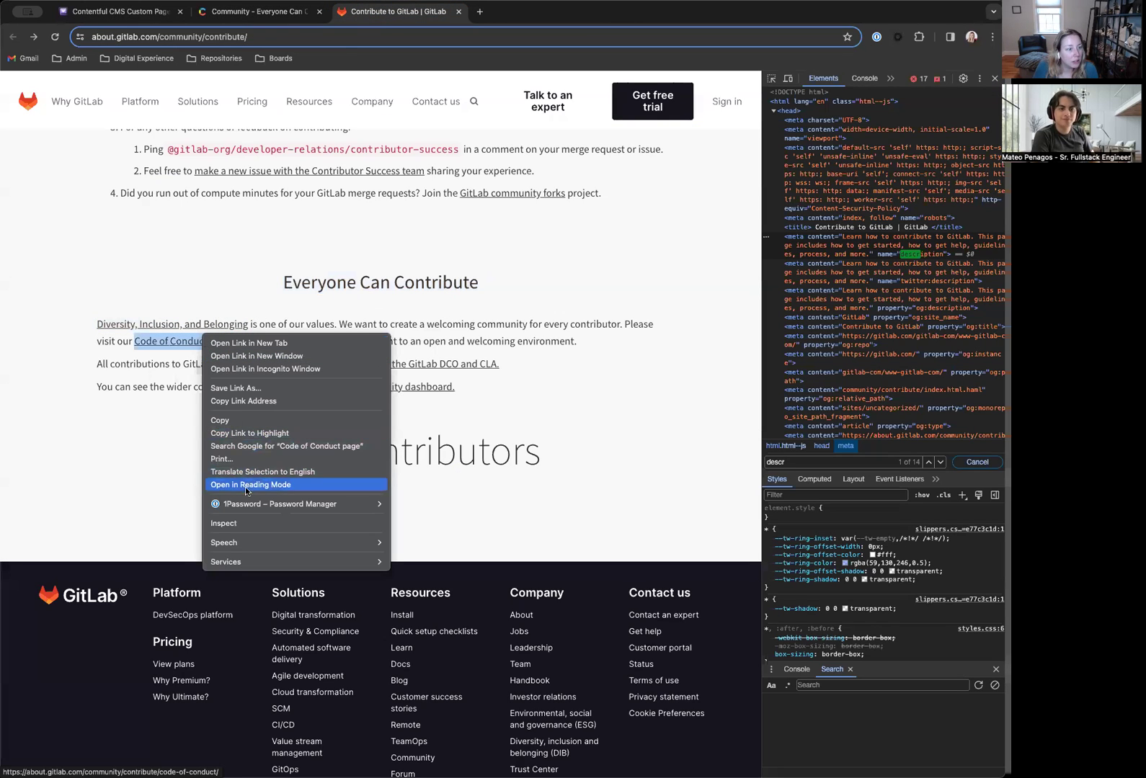
left_click(242, 405)
left_click(253, 12)
scroll(86, 586, "down", 1)
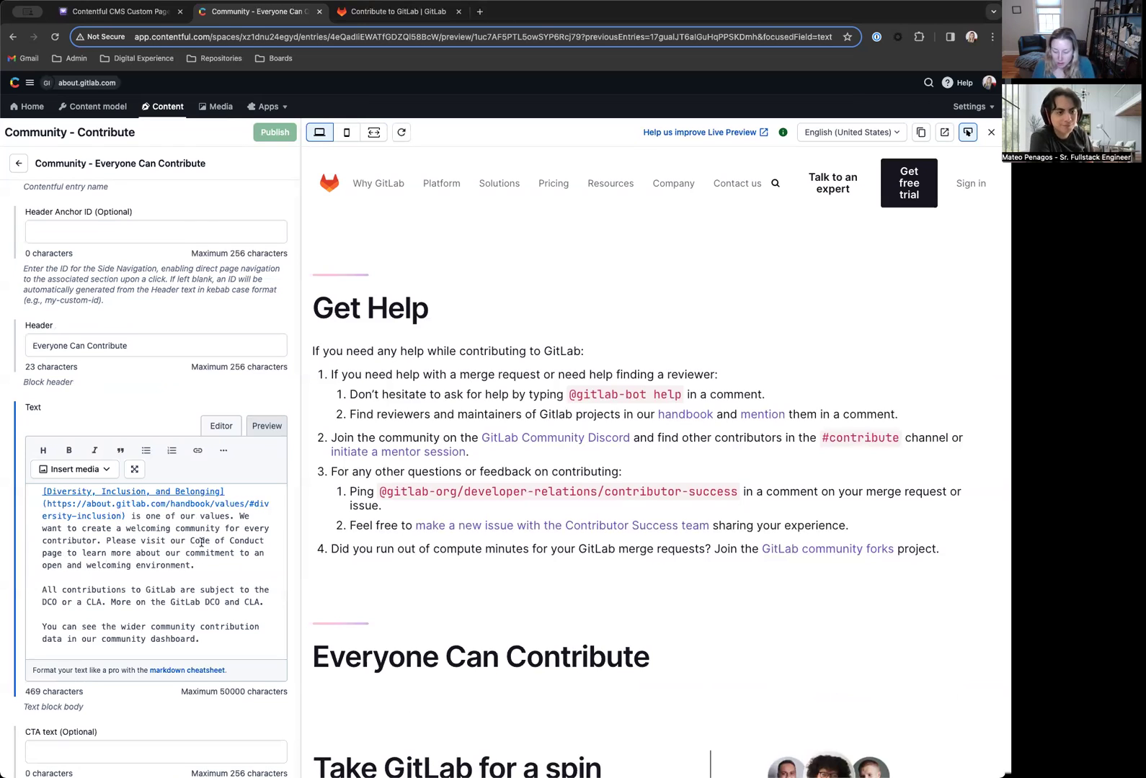
type("[")
left_click(63, 553)
type("]")
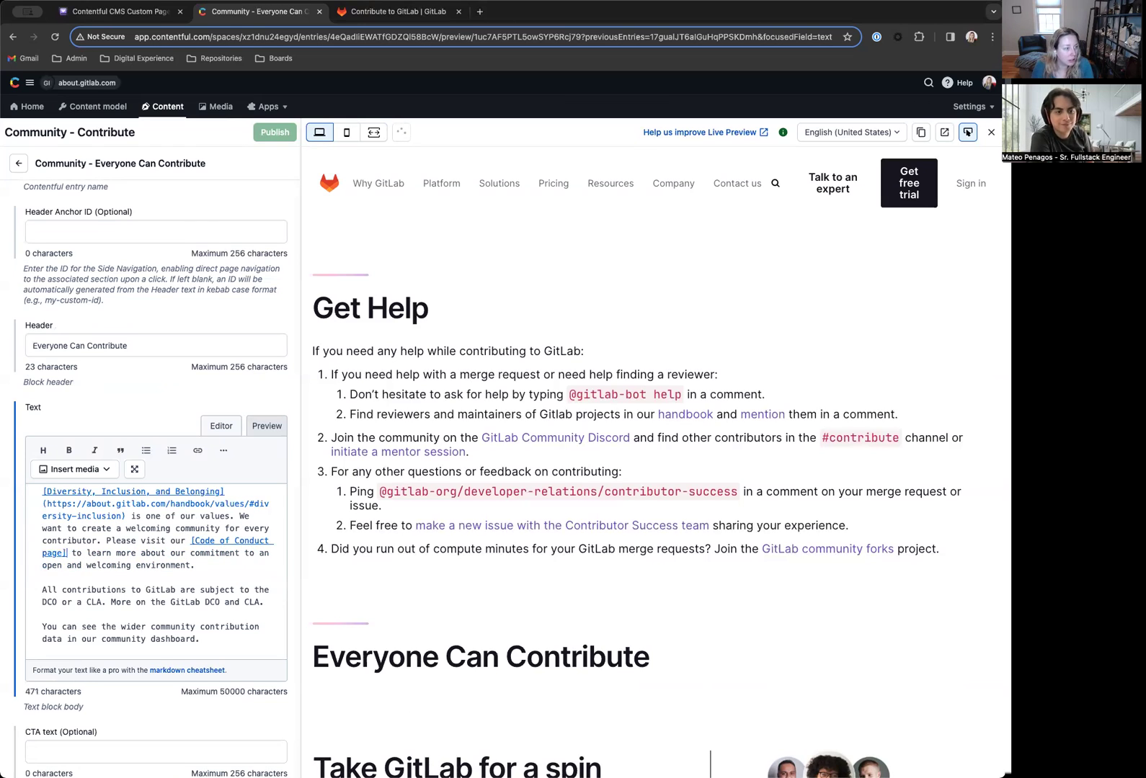
type("()")
key("super+v")
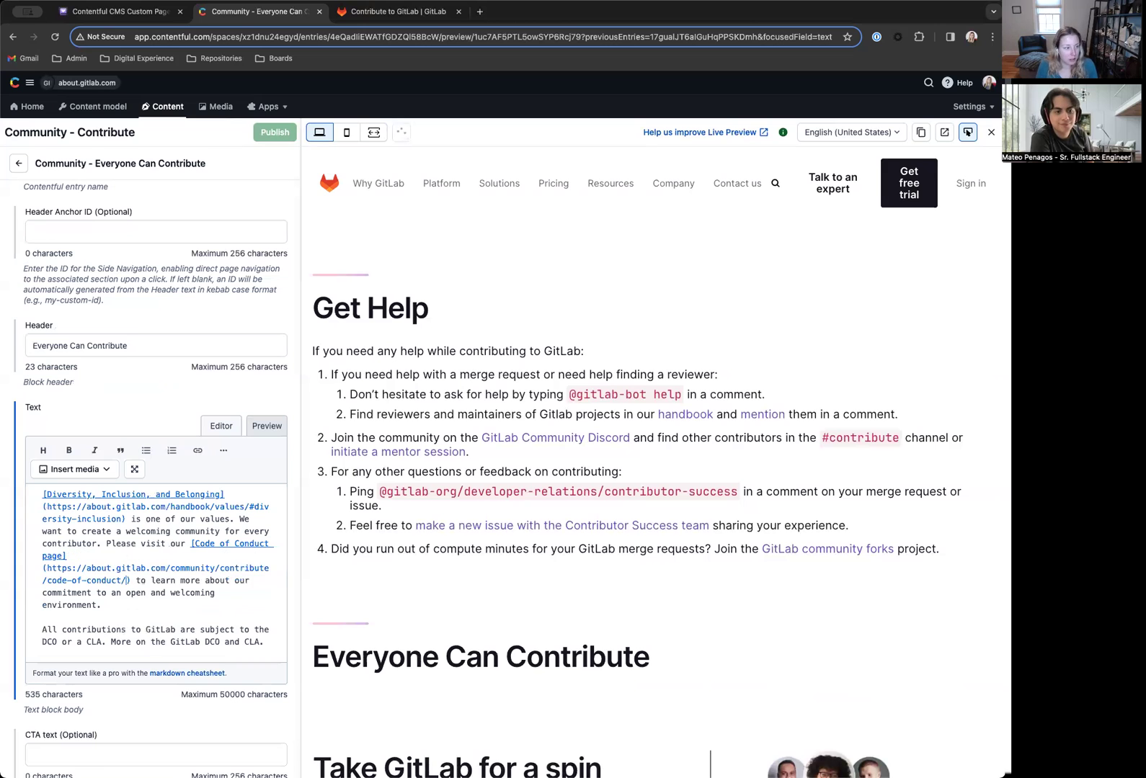
scroll(254, 596, "down", 2)
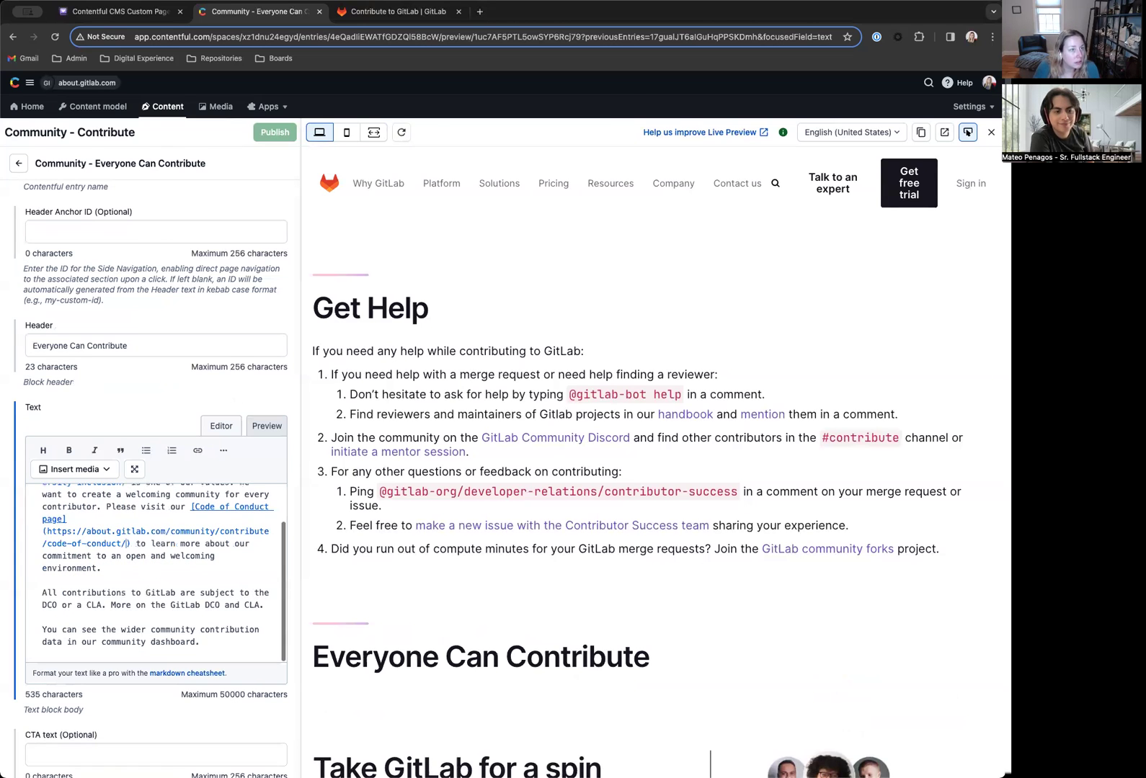
Link 'More on the GitLab DCO and CLA.' to its live GitLab page URL.
left_click(402, 12)
right_click(403, 369)
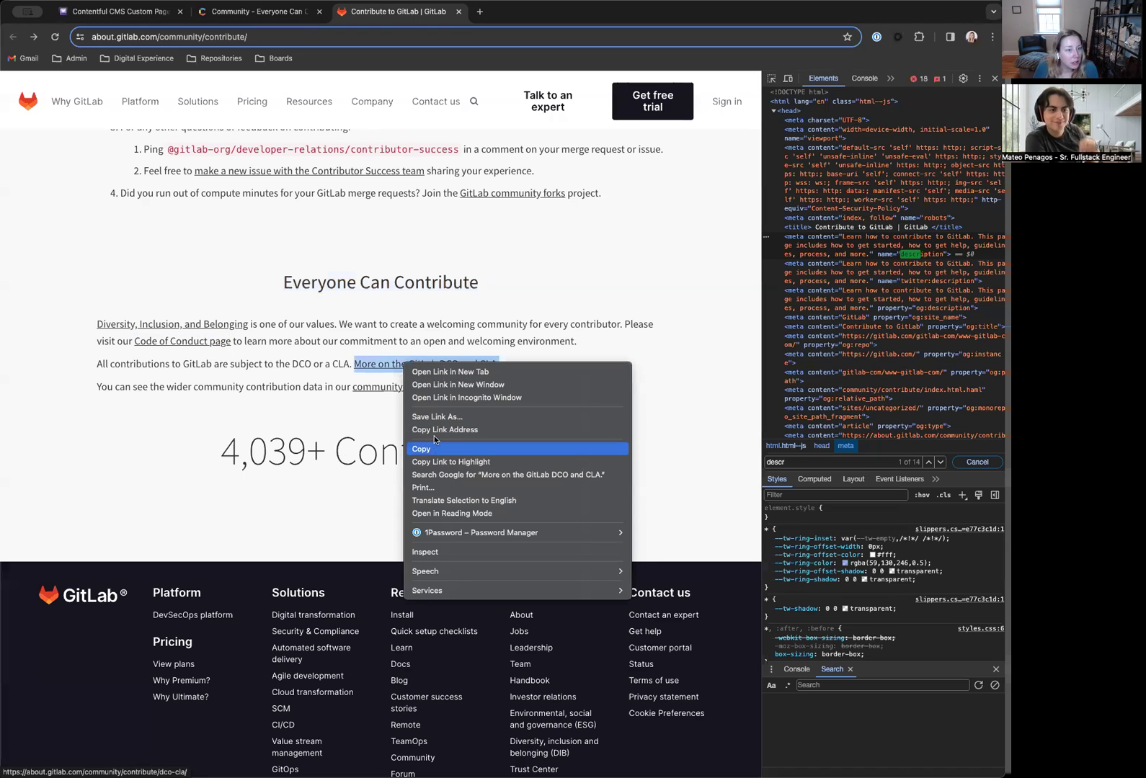
left_click(441, 426)
left_click(258, 11)
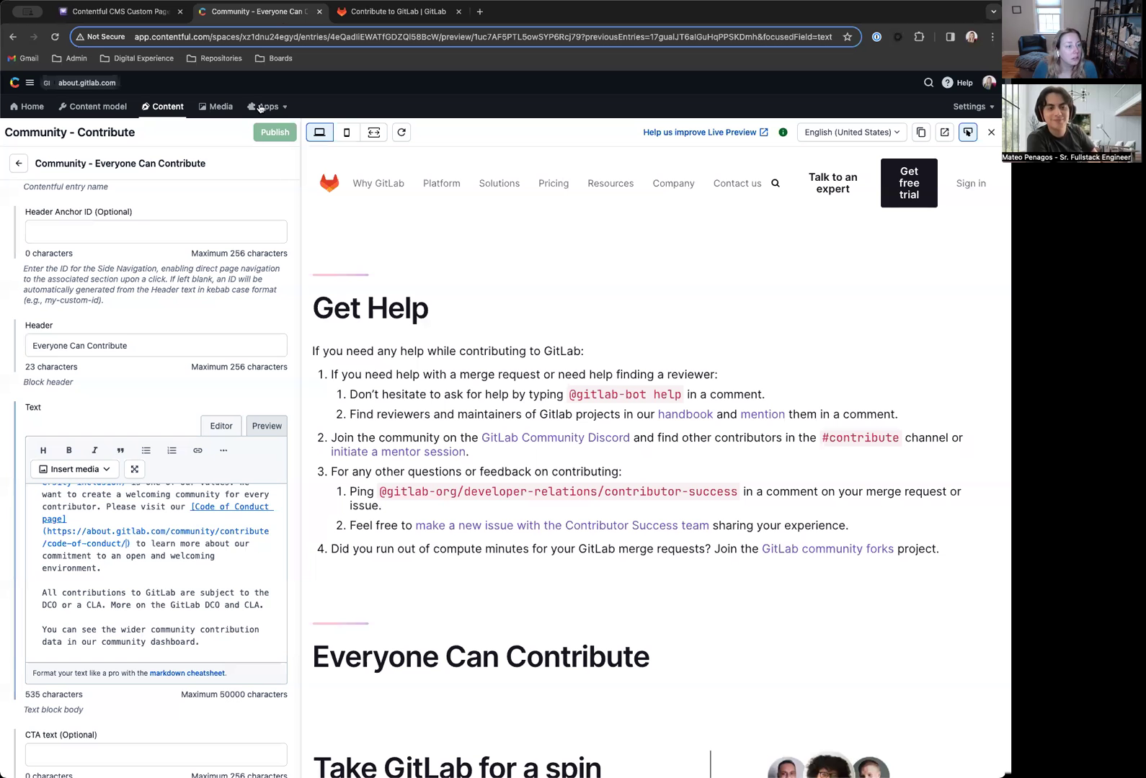
scroll(111, 544, "down", 1)
left_click(111, 544)
type("[")
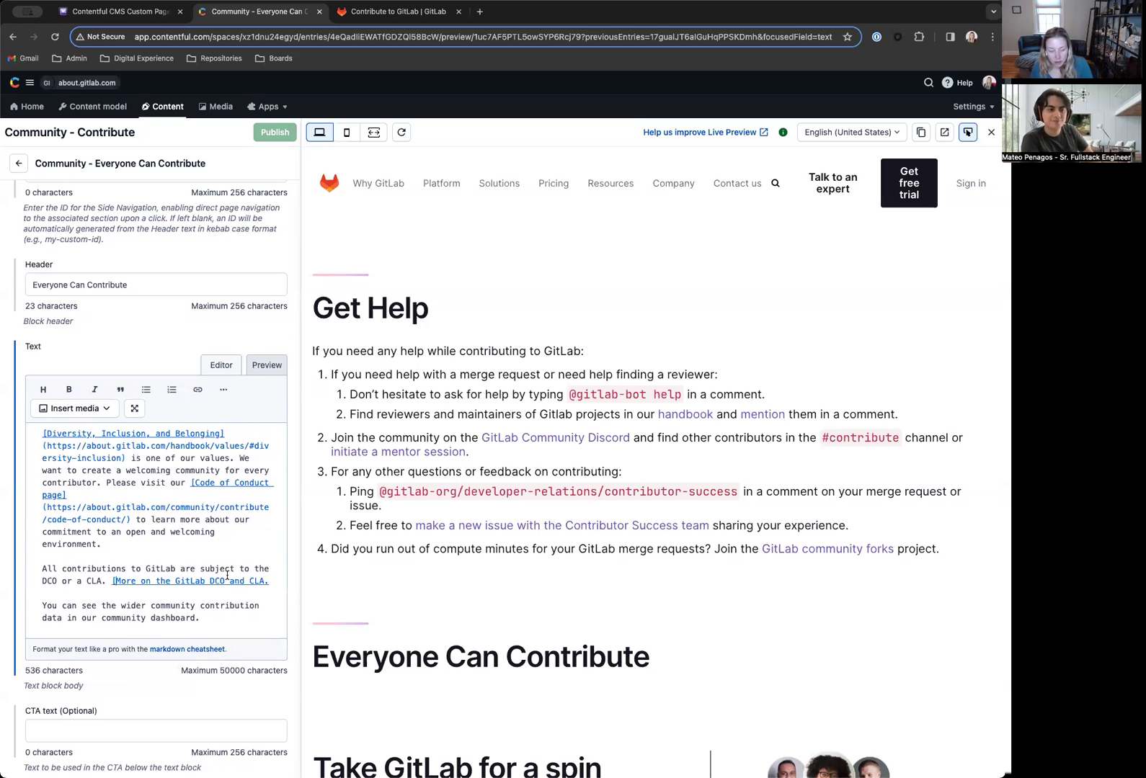
left_click(266, 584)
type("](")
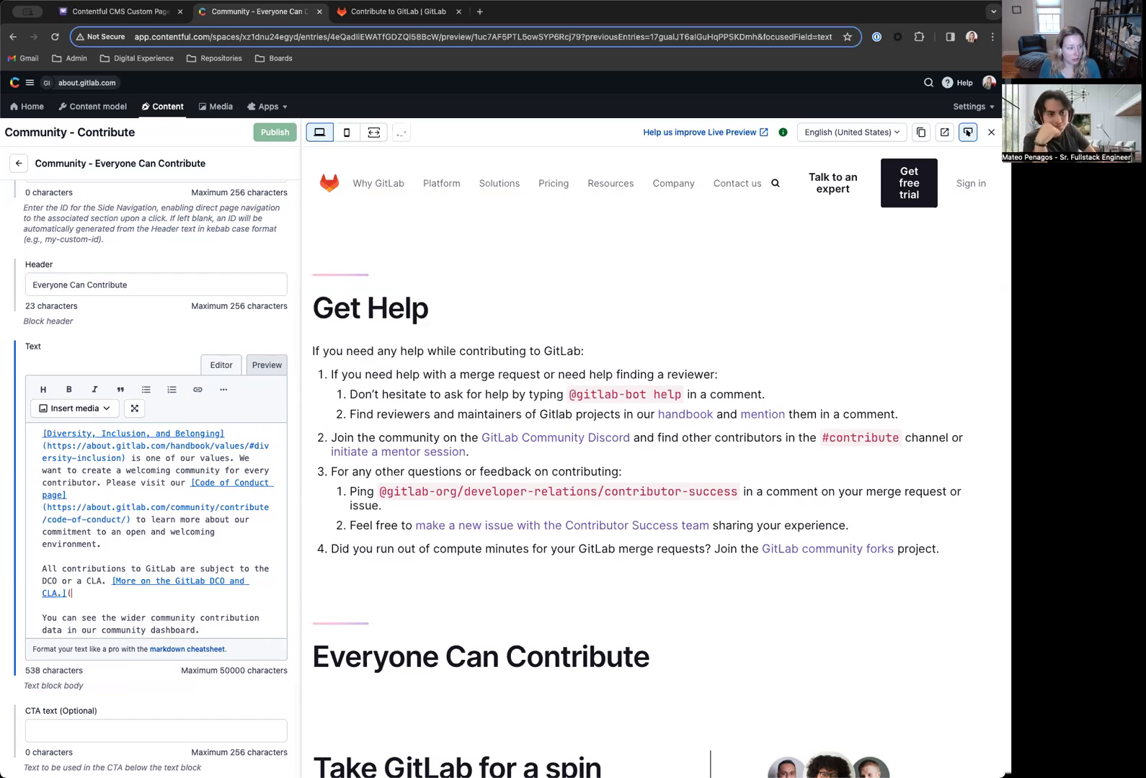
key("super+v")
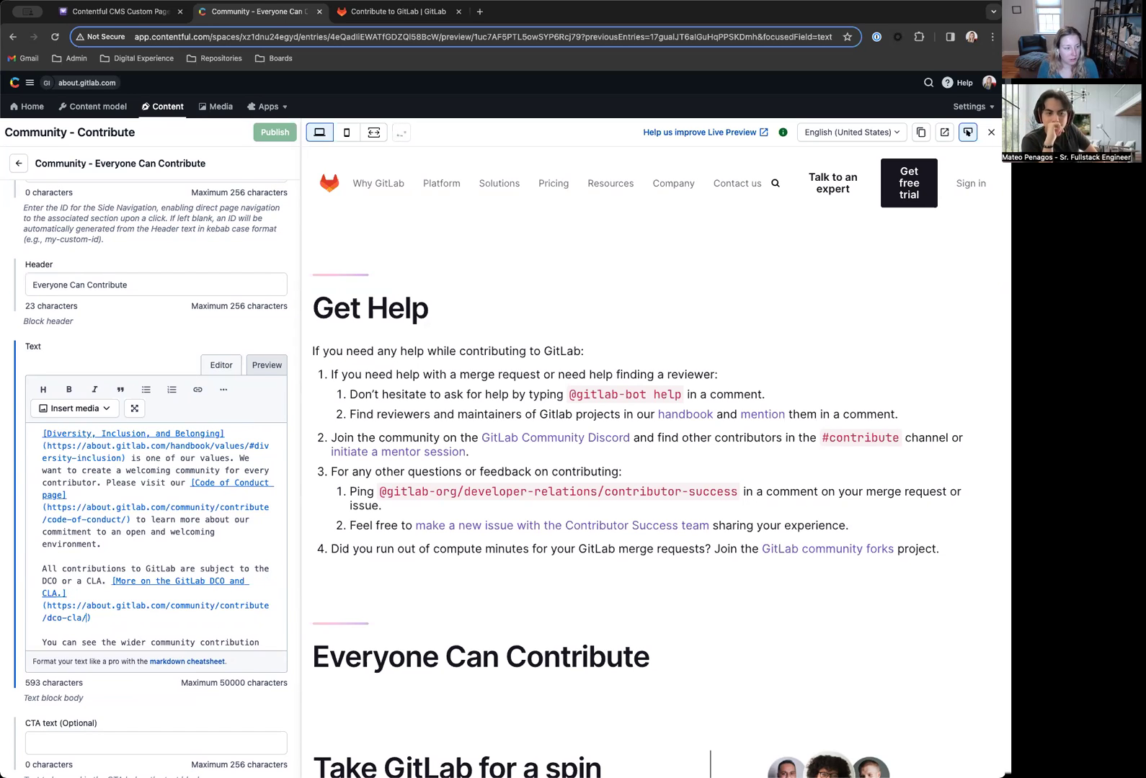
Link 'community dashboard' to the community dashboard address copied from the live page.
key("ctrl+Tab")
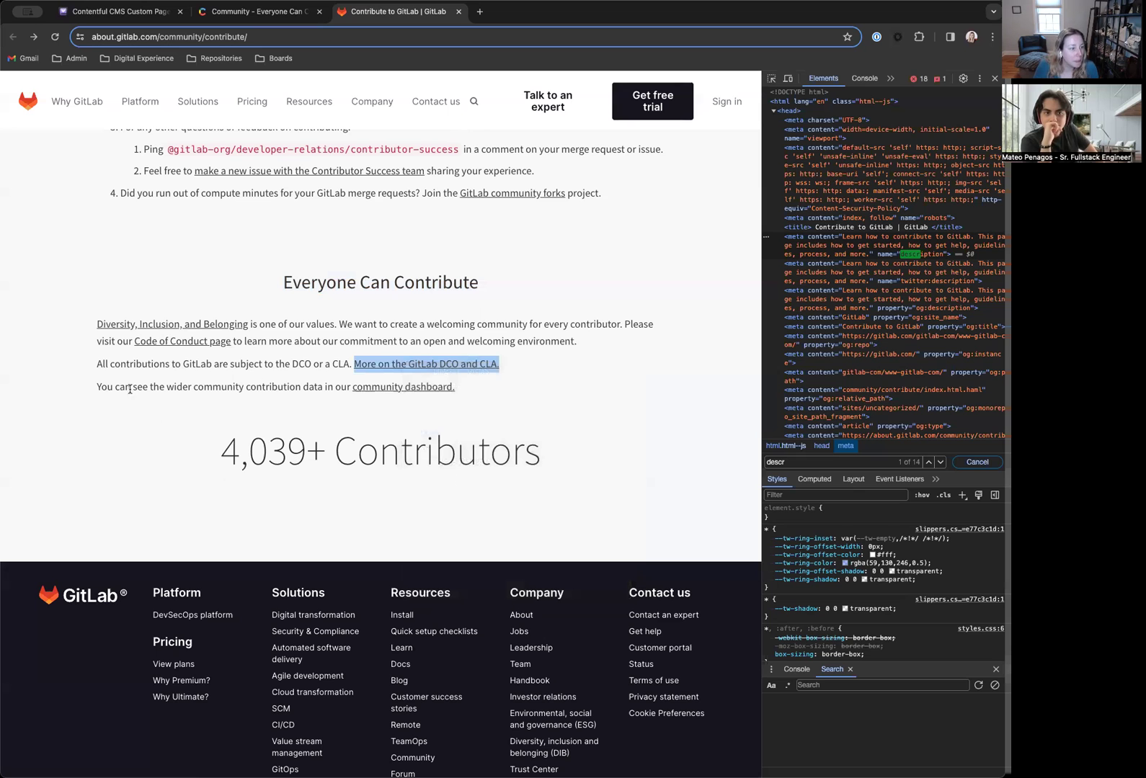
left_click(117, 387)
right_click(375, 383)
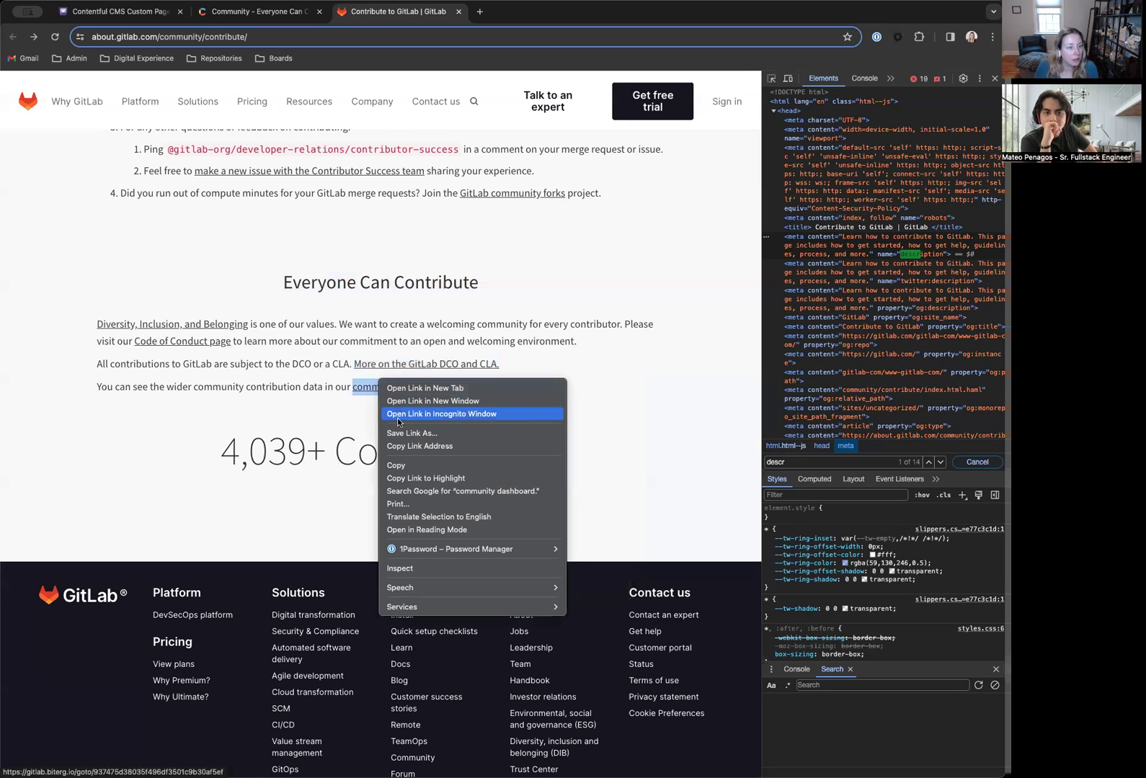
left_click(398, 447)
key("ctrl+shift+Tab")
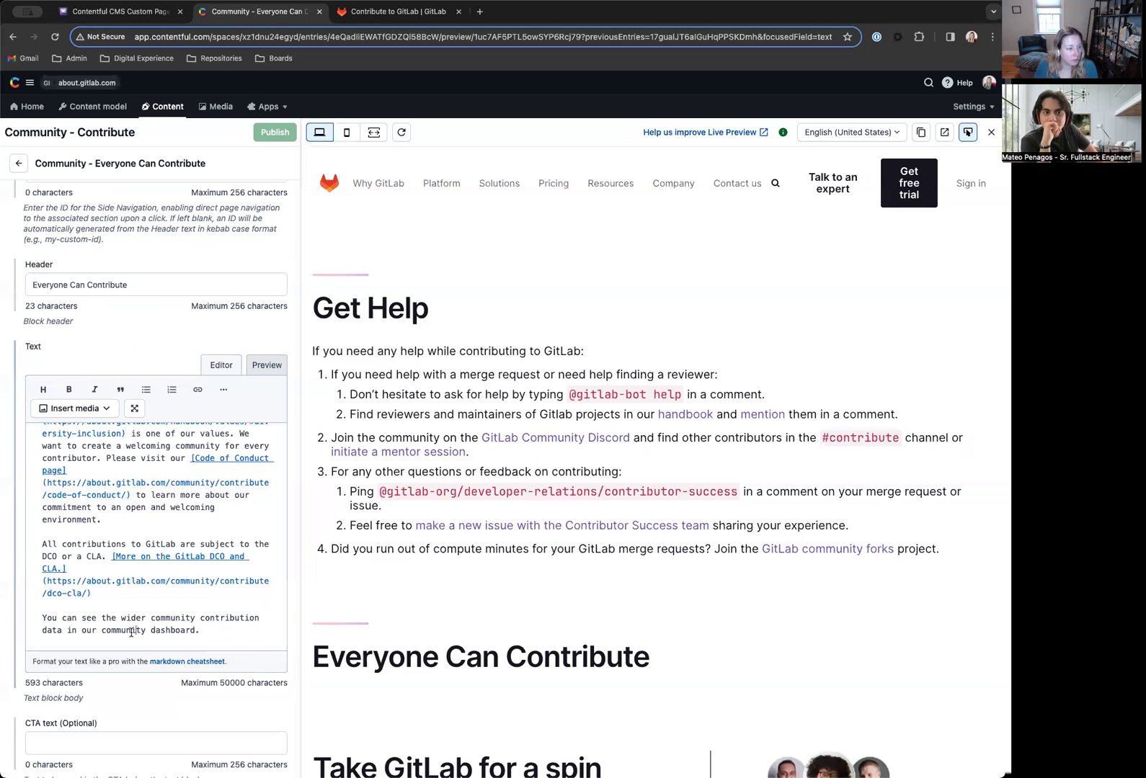
left_click(102, 629)
type("[")
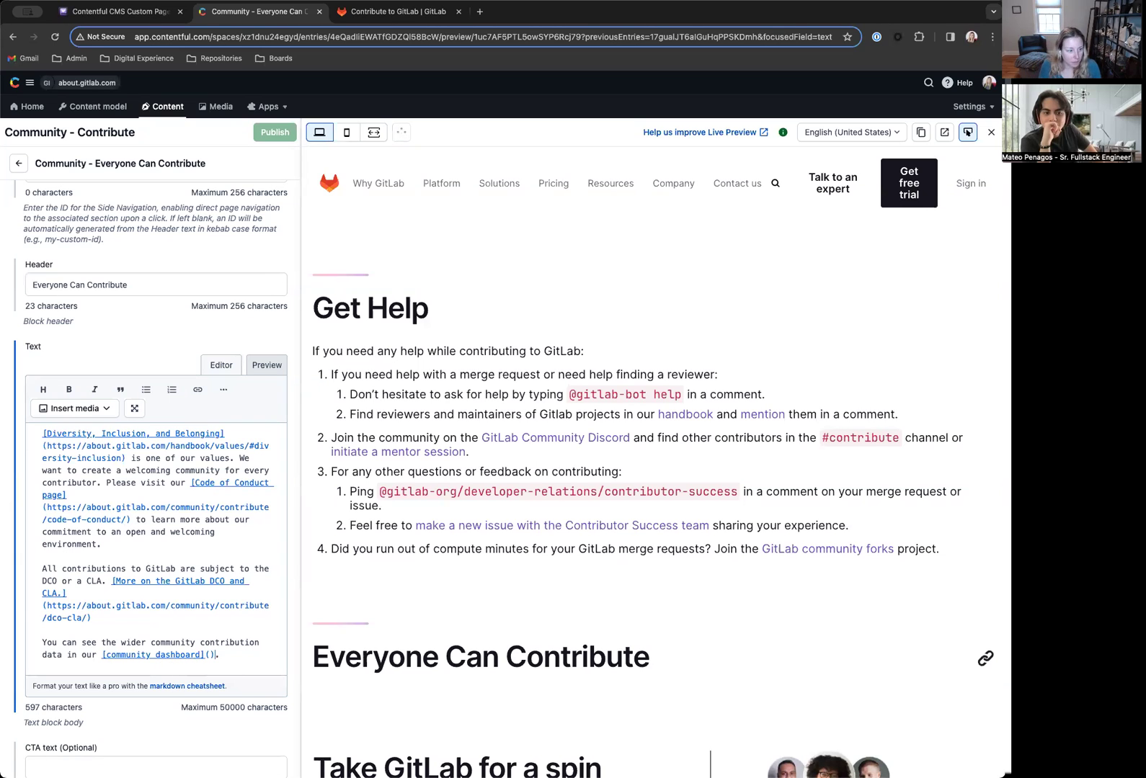
key("super+v")
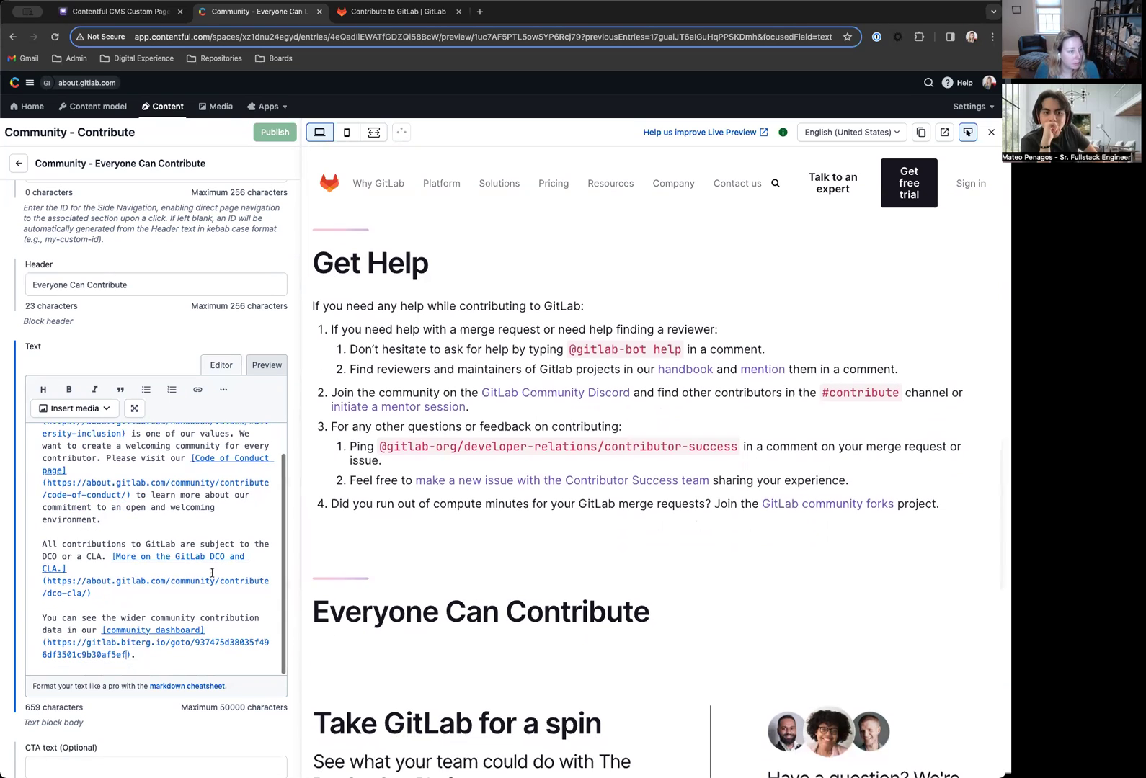
scroll(163, 646, "up", 1)
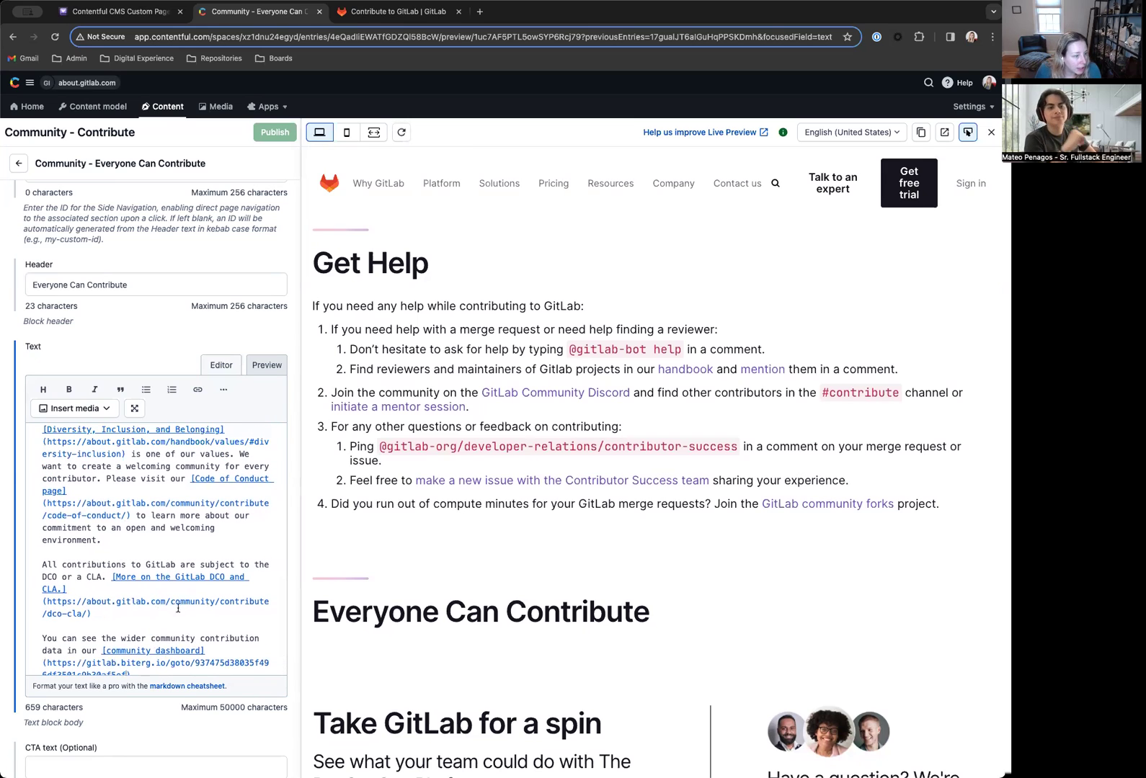
left_click_drag(167, 602, 44, 601)
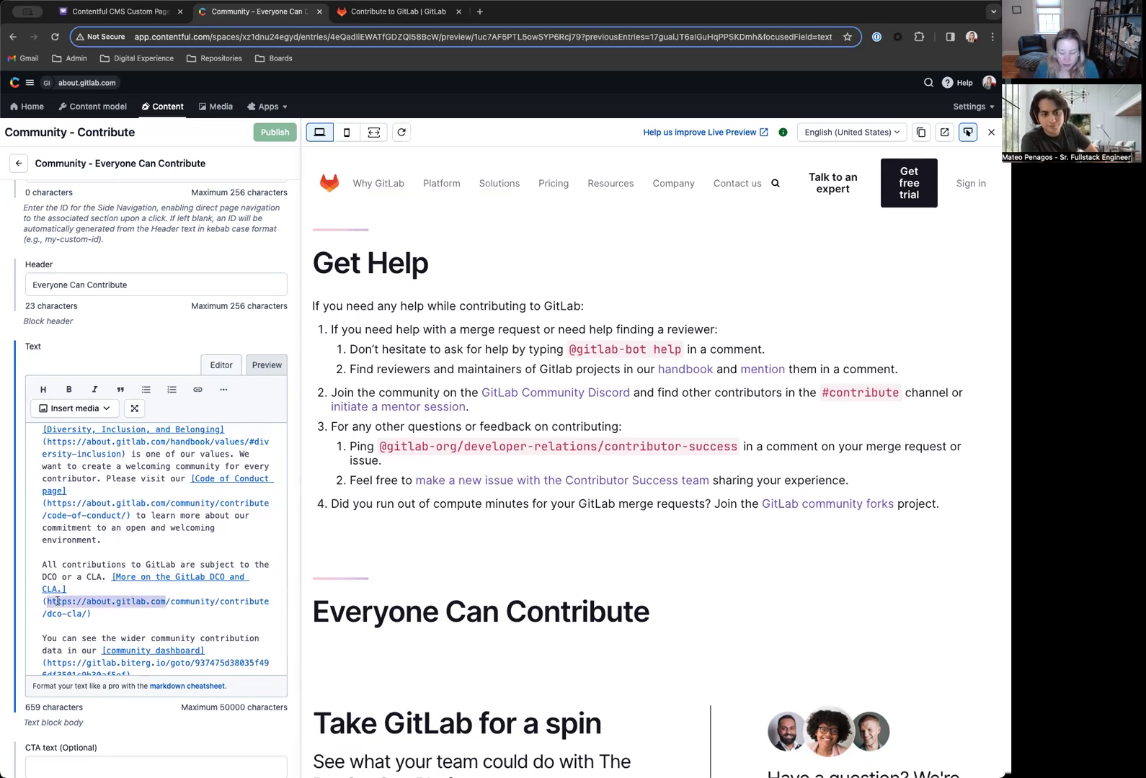
key("BackSpace")
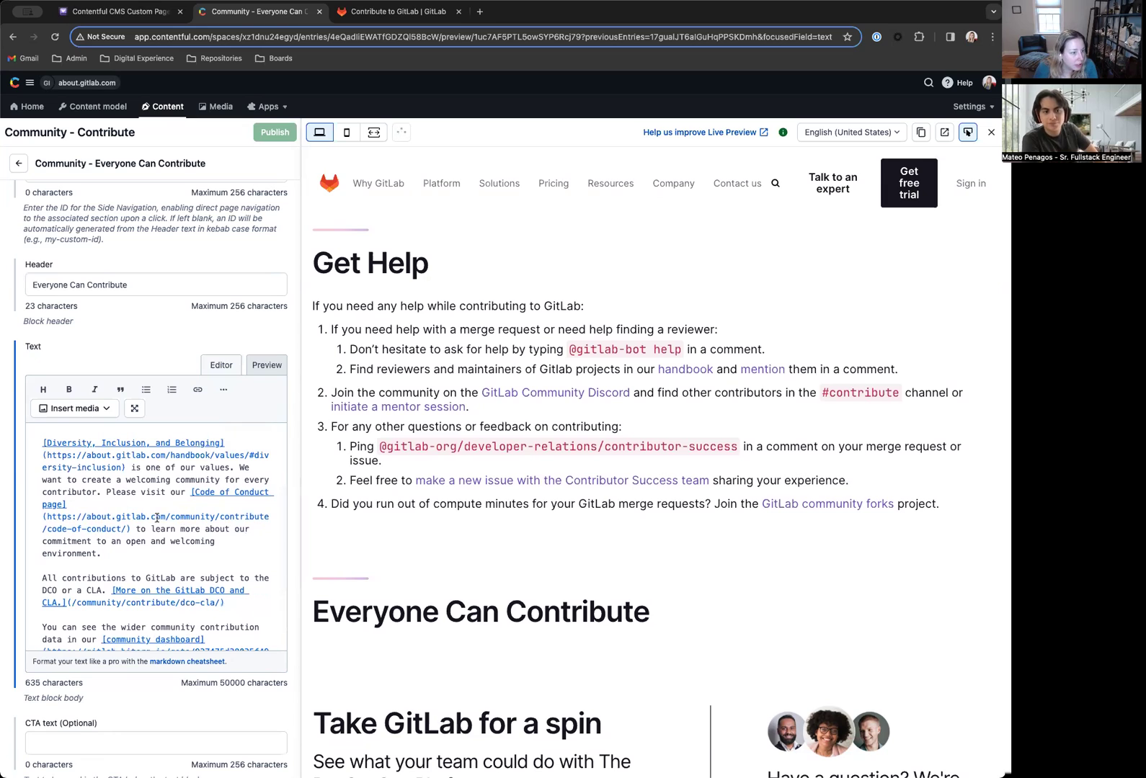
left_click_drag(167, 517, 48, 518)
key("BackSpace")
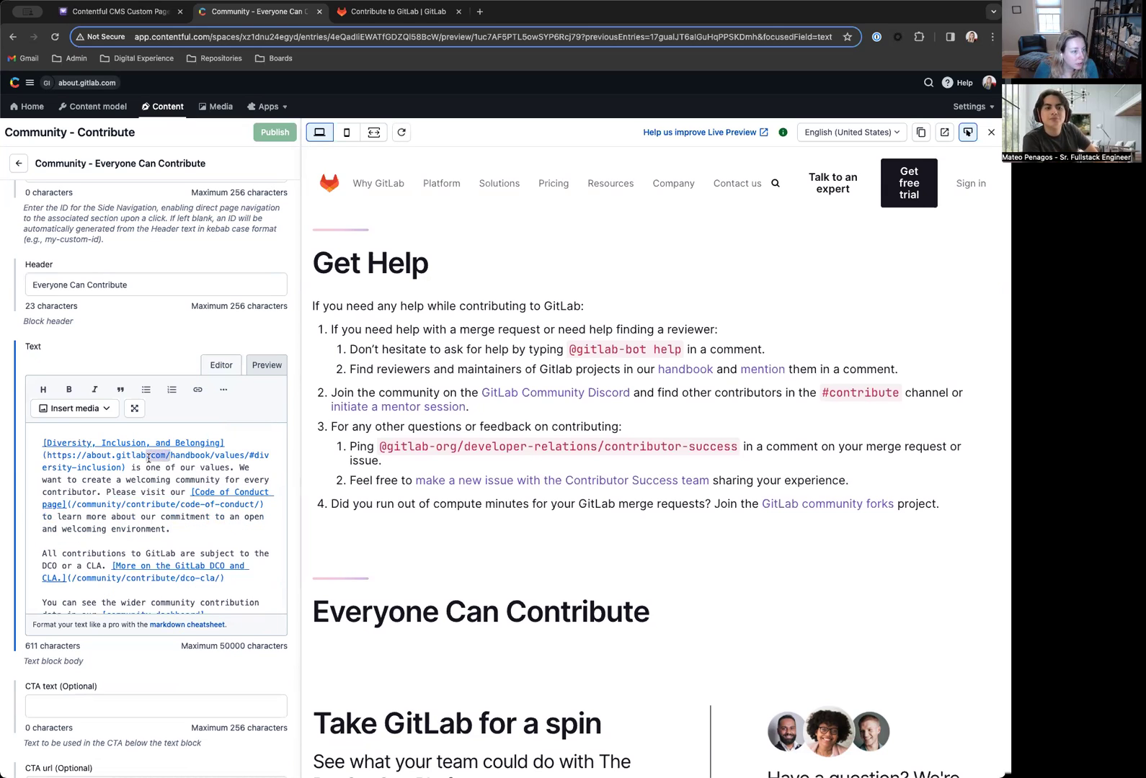
left_click_drag(165, 454, 49, 454)
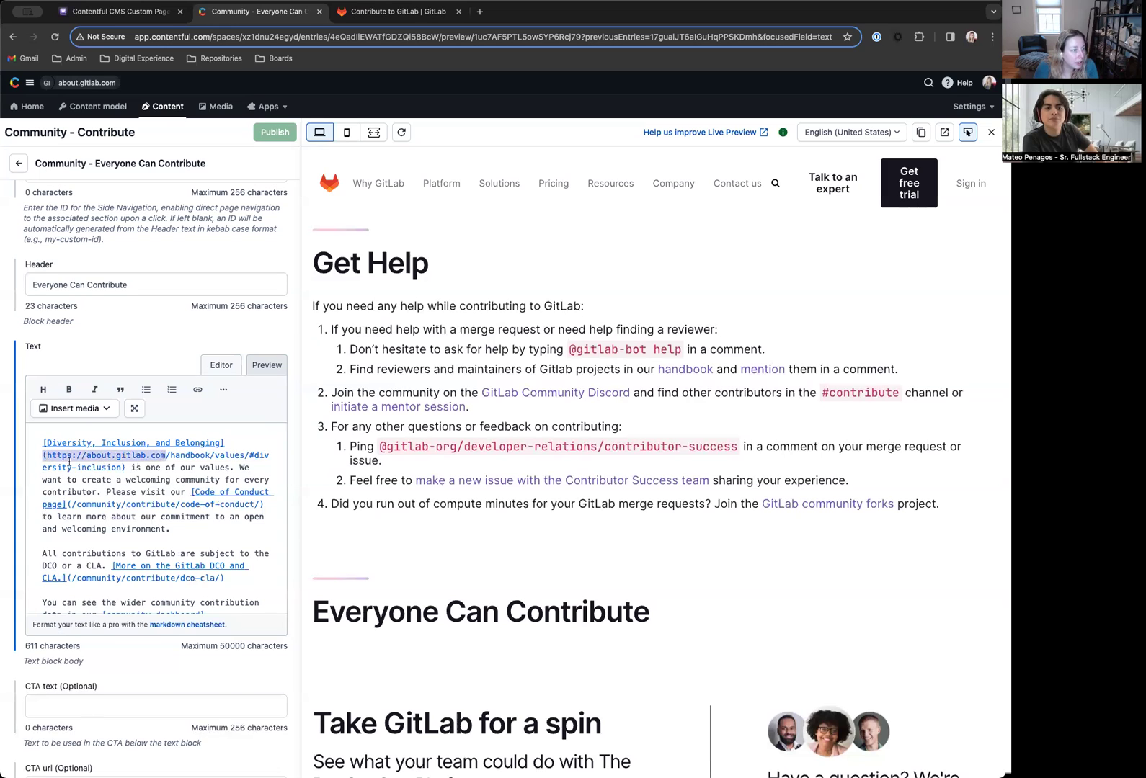
key("BackSpace")
type("(")
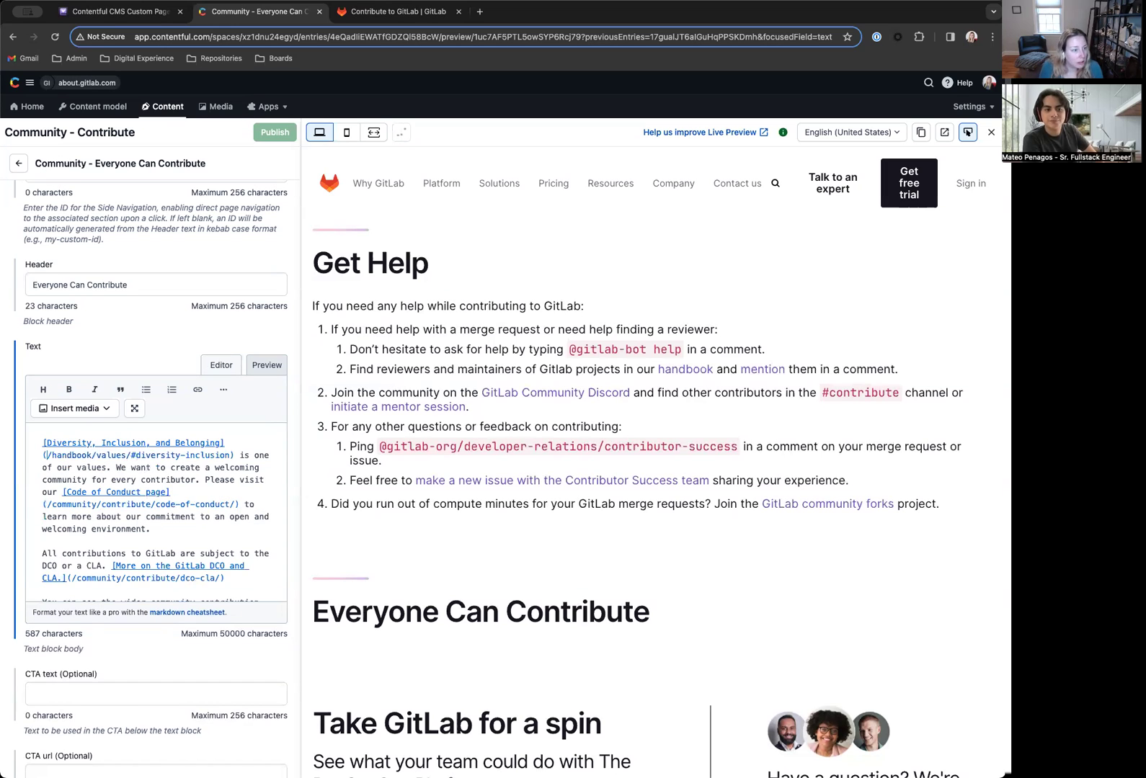
scroll(176, 497, "down", 2)
scroll(176, 497, "down", 1)
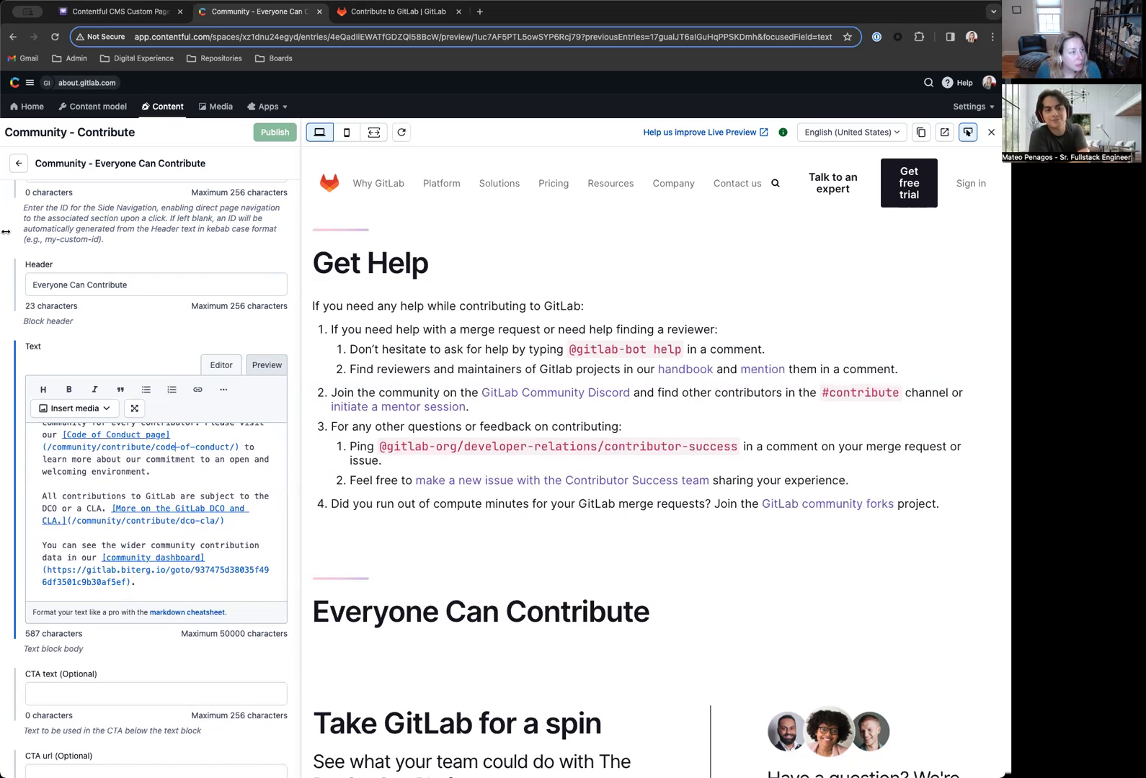
left_click(19, 163)
Close and reopen the Community - Contribute page entry in Live Preview.
left_click(145, 602)
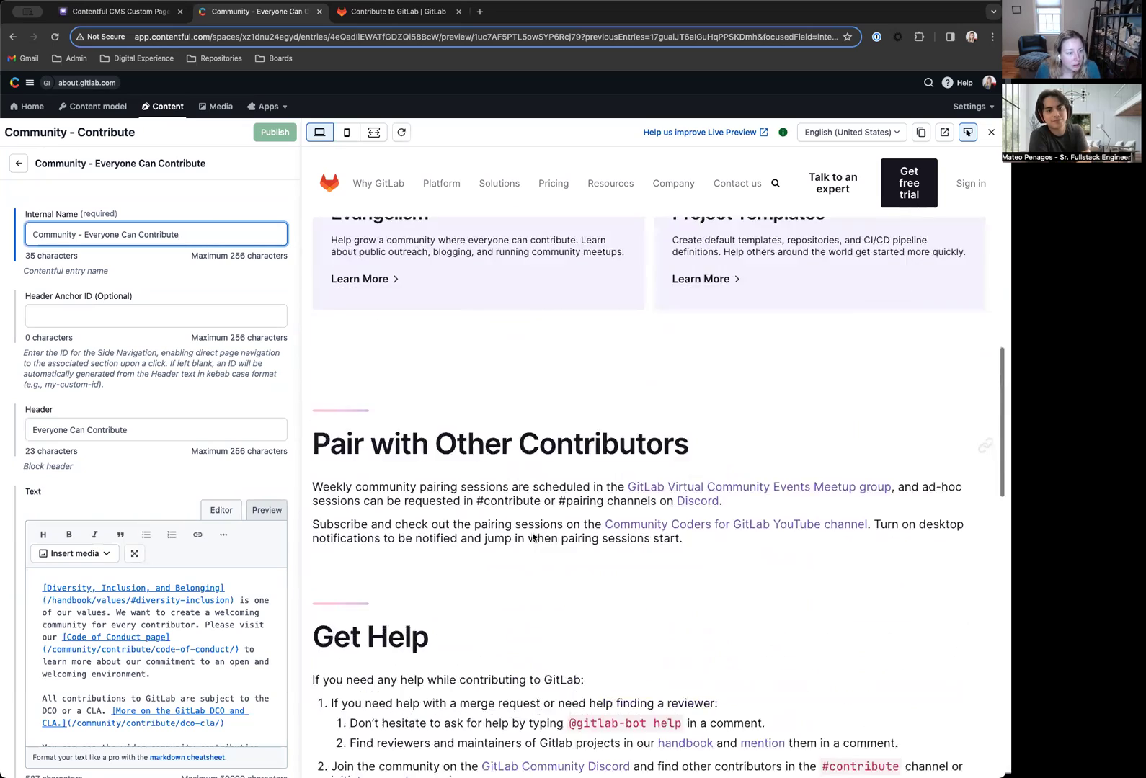
left_click(991, 132)
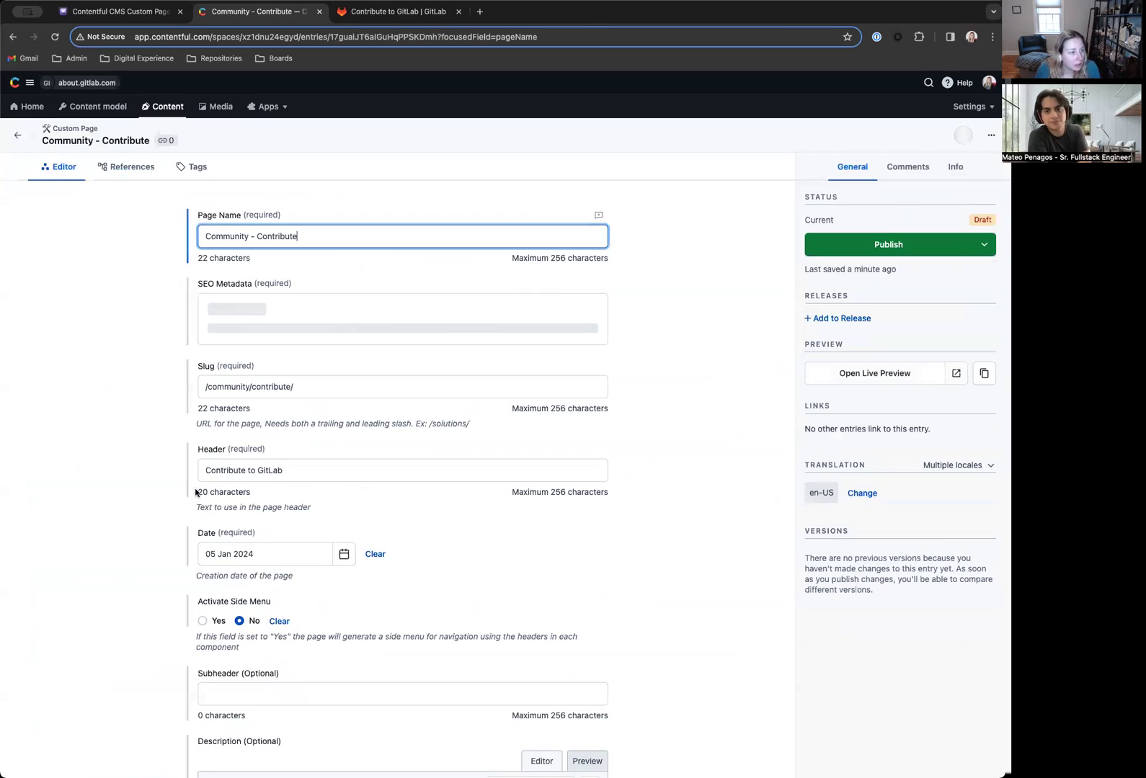
scroll(496, 543, "down", 5)
left_click(854, 378)
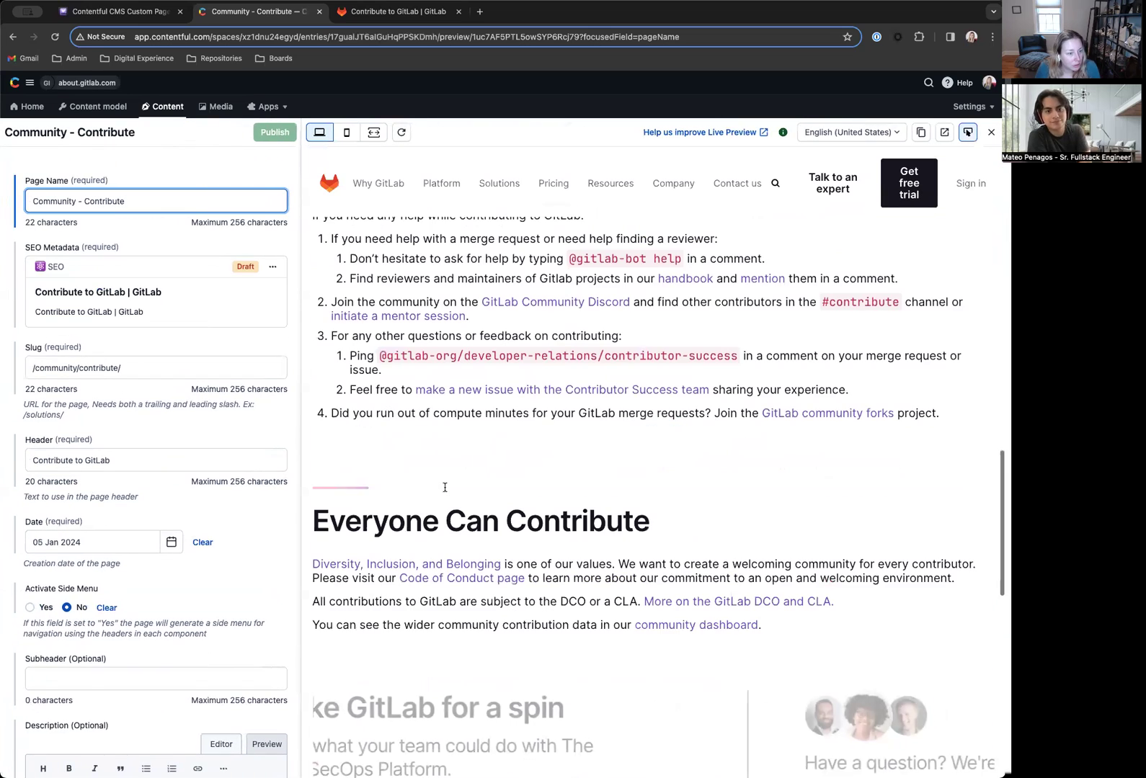
scroll(445, 494, "down", 4)
scroll(124, 425, "down", 7)
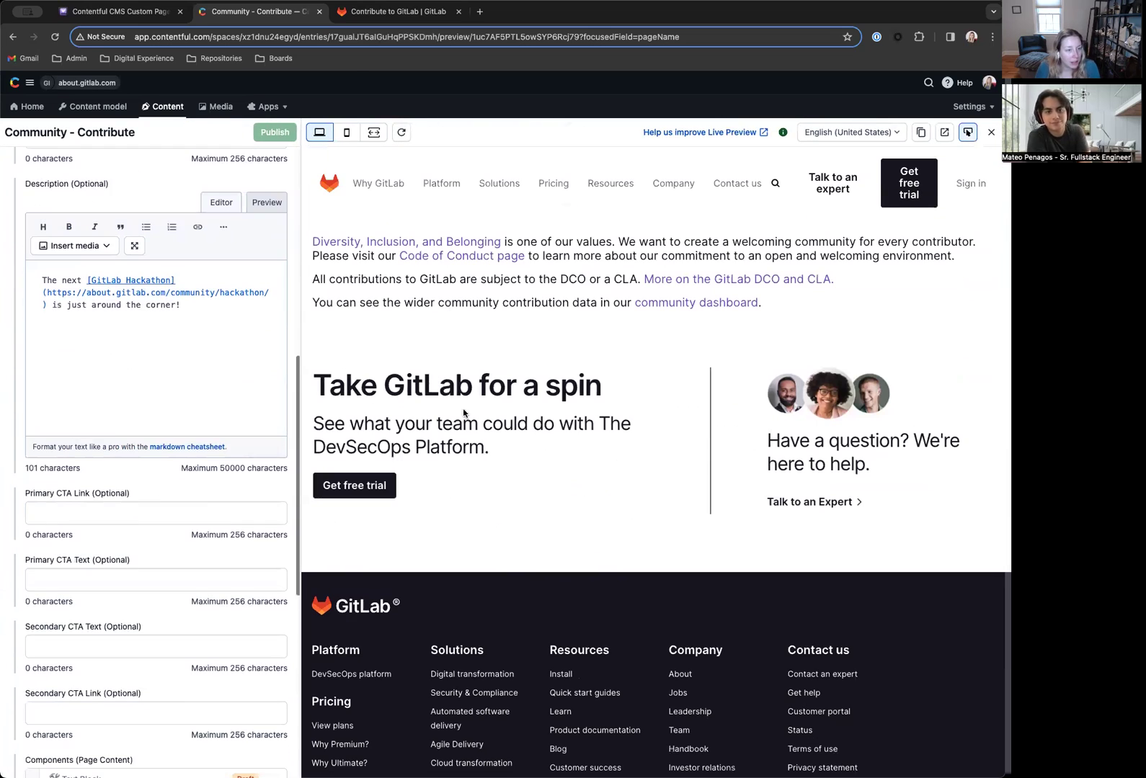
Copy the '4,039+ Contributors' heading from the live Contribute to GitLab page.
left_click(386, 15)
left_click_drag(203, 475, 653, 474)
key("super+c")
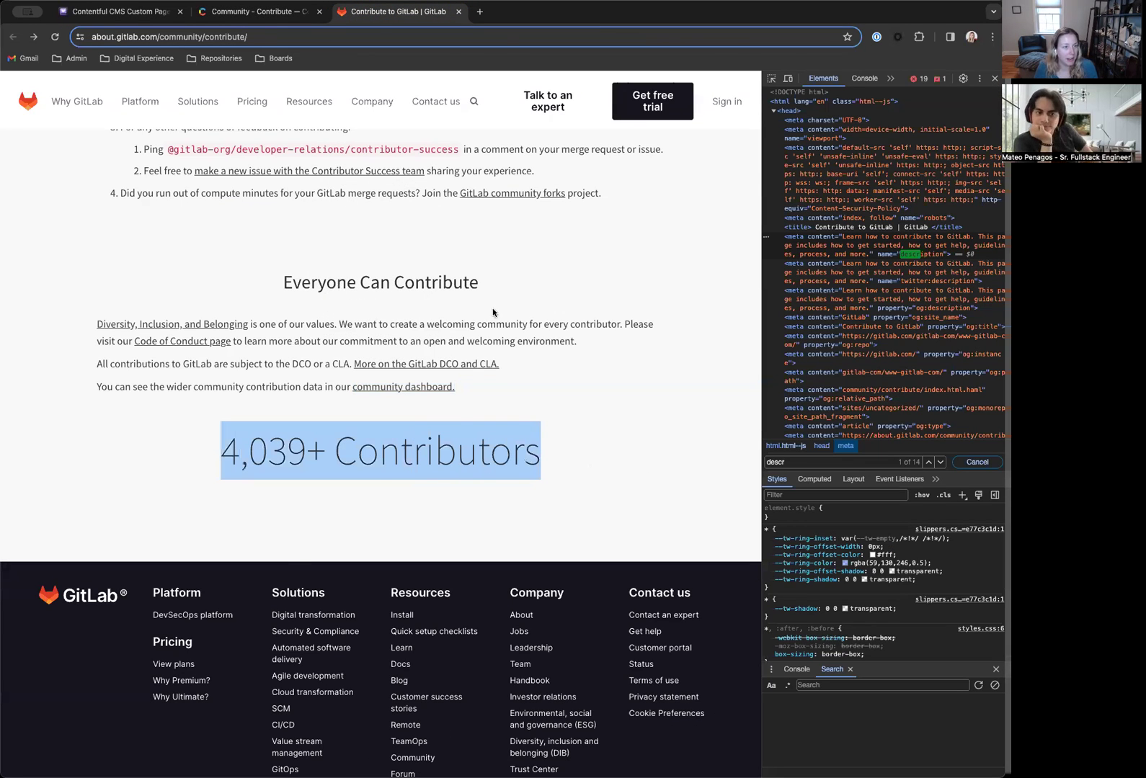
left_click(261, 13)
scroll(108, 493, "down", 10)
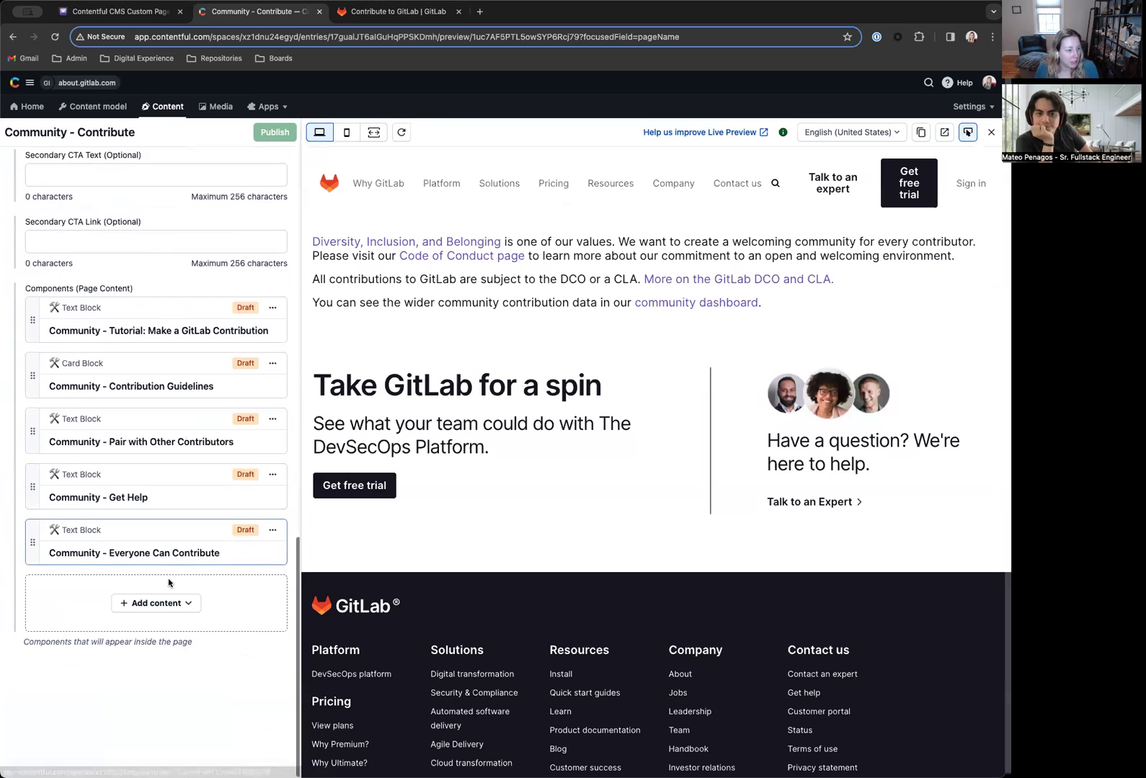
Add a new Text Block component with the header '4,039+ Contributors'.
left_click(155, 604)
left_click(148, 728)
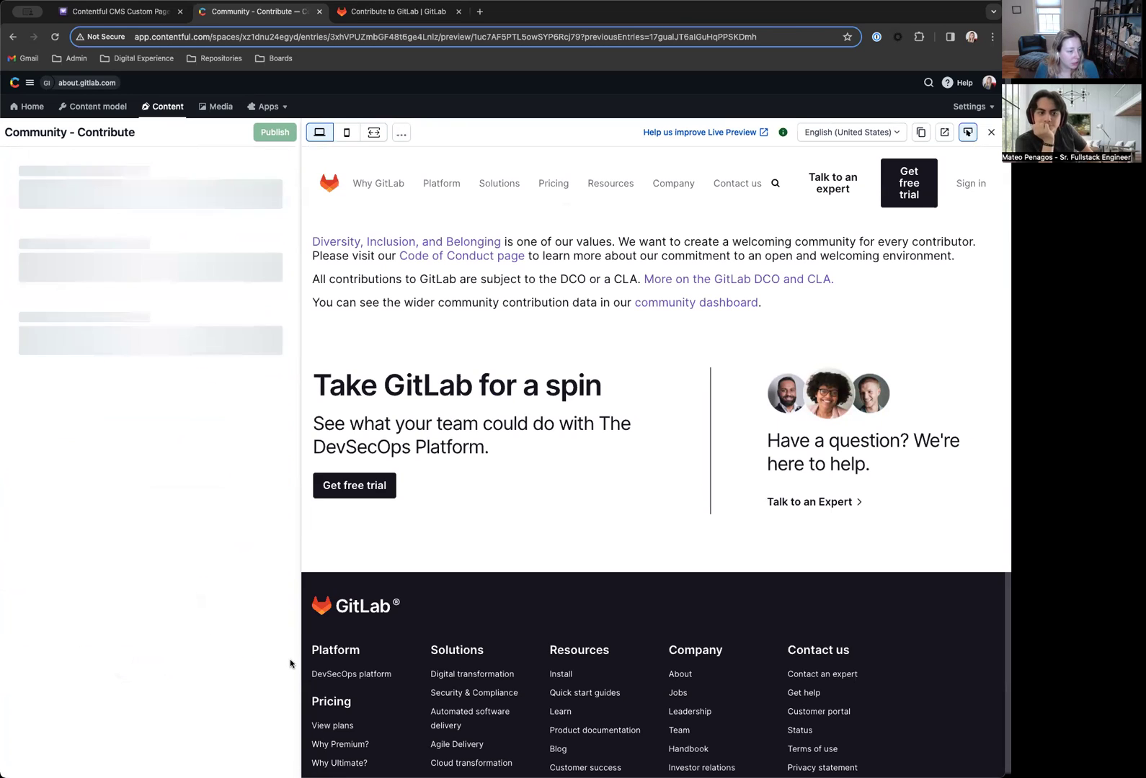
left_click(89, 442)
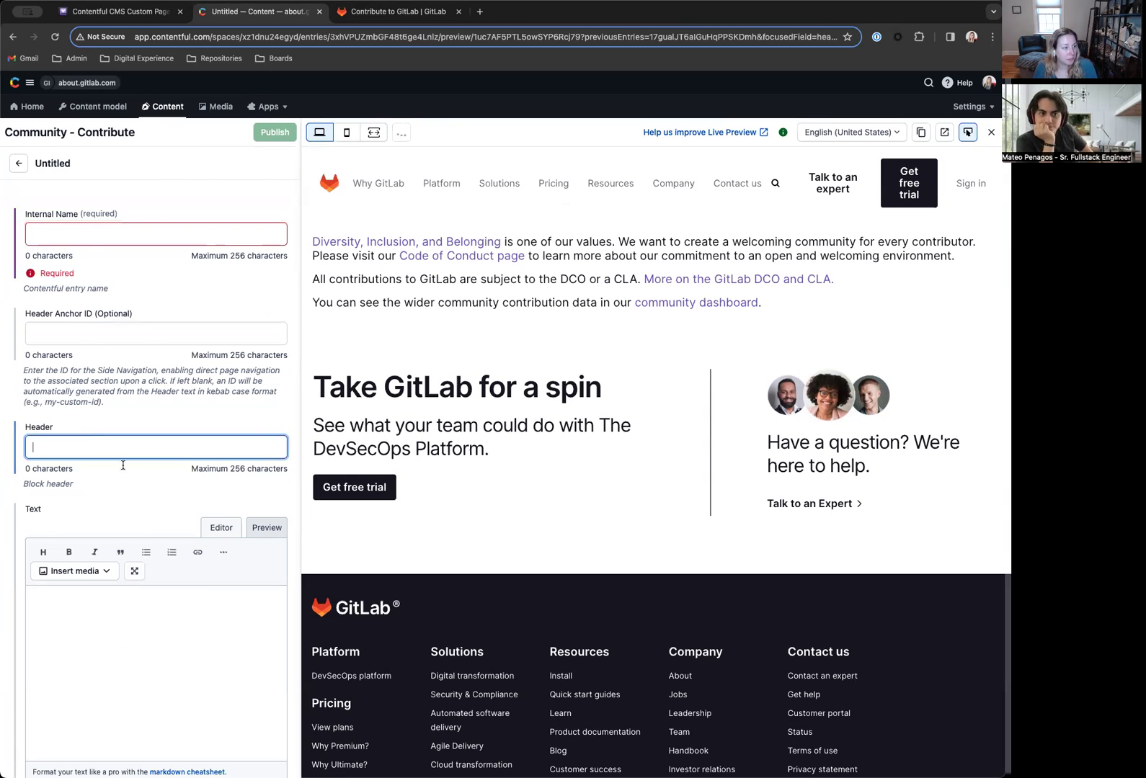
key("super+v")
scroll(79, 576, "down", 2)
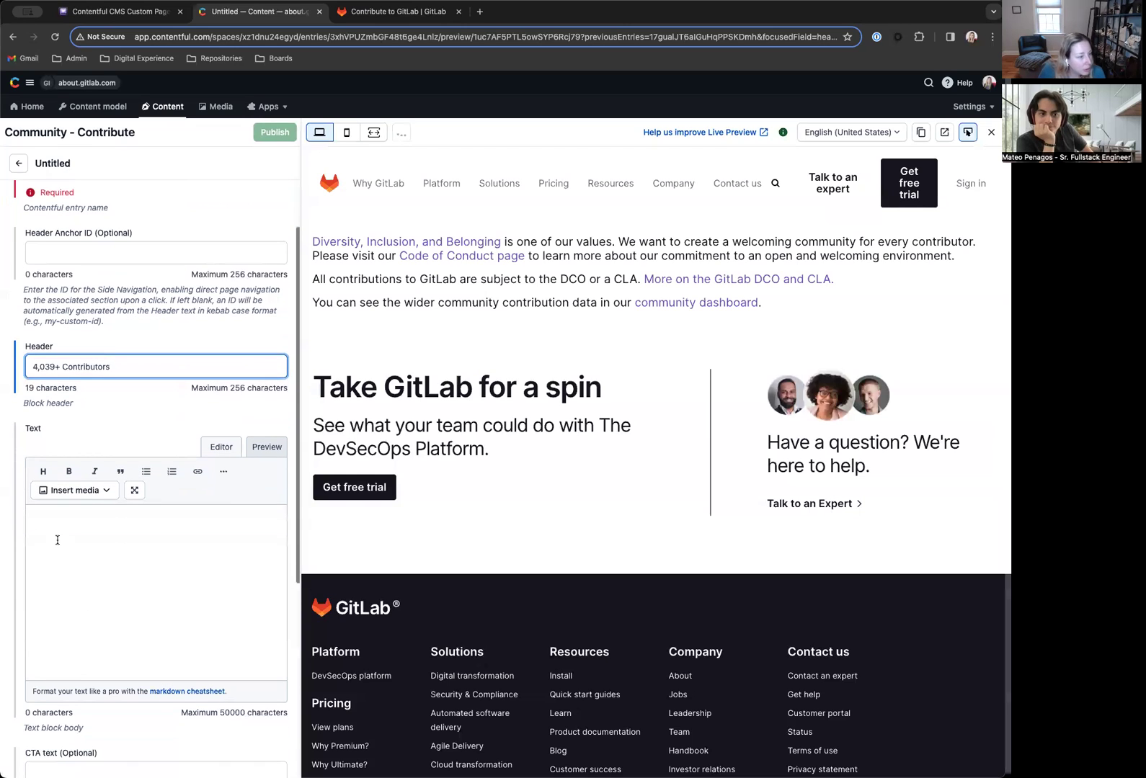
left_click(61, 539)
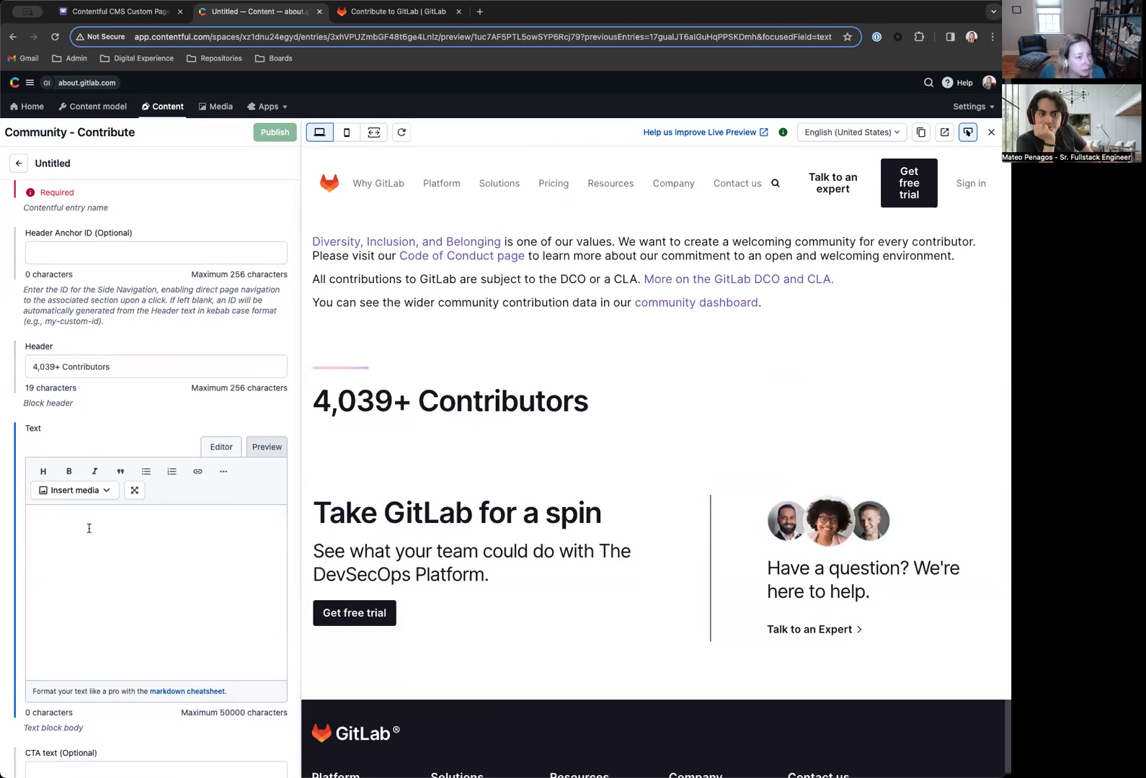
Give the block the internal name 'Community - 4,039+ Contributors'.
left_click(86, 254)
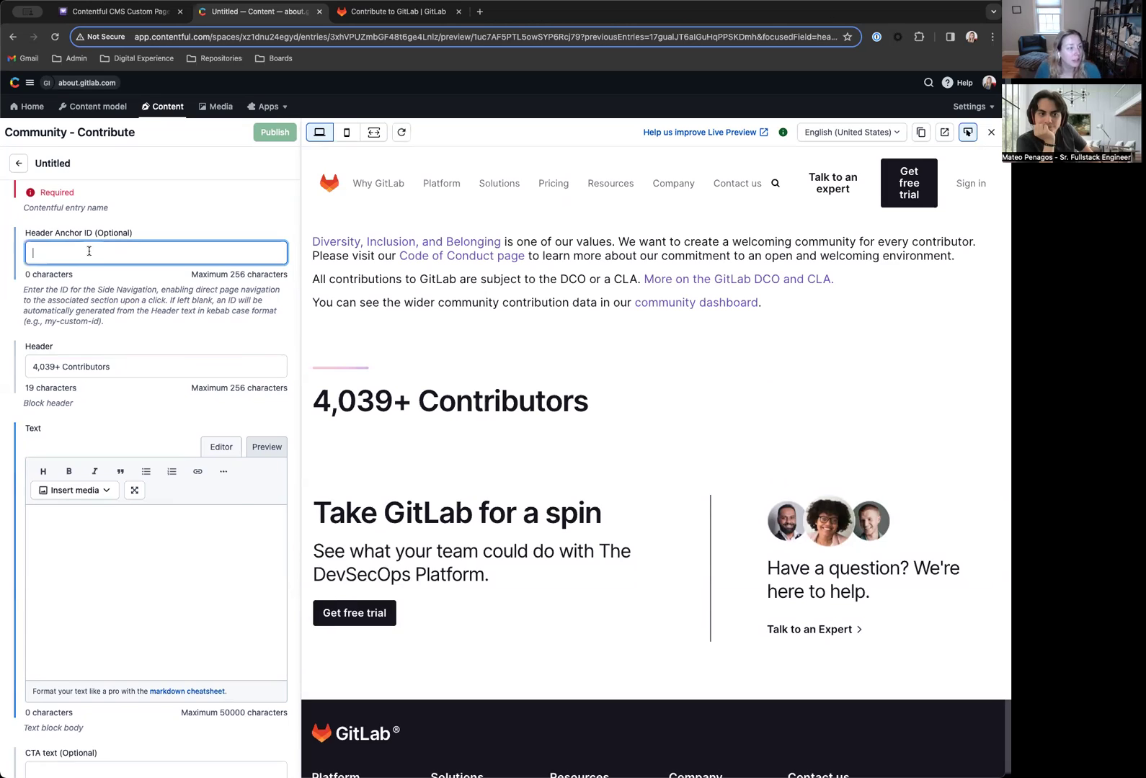
scroll(101, 254, "up", 2)
left_click(85, 237)
type("Commni")
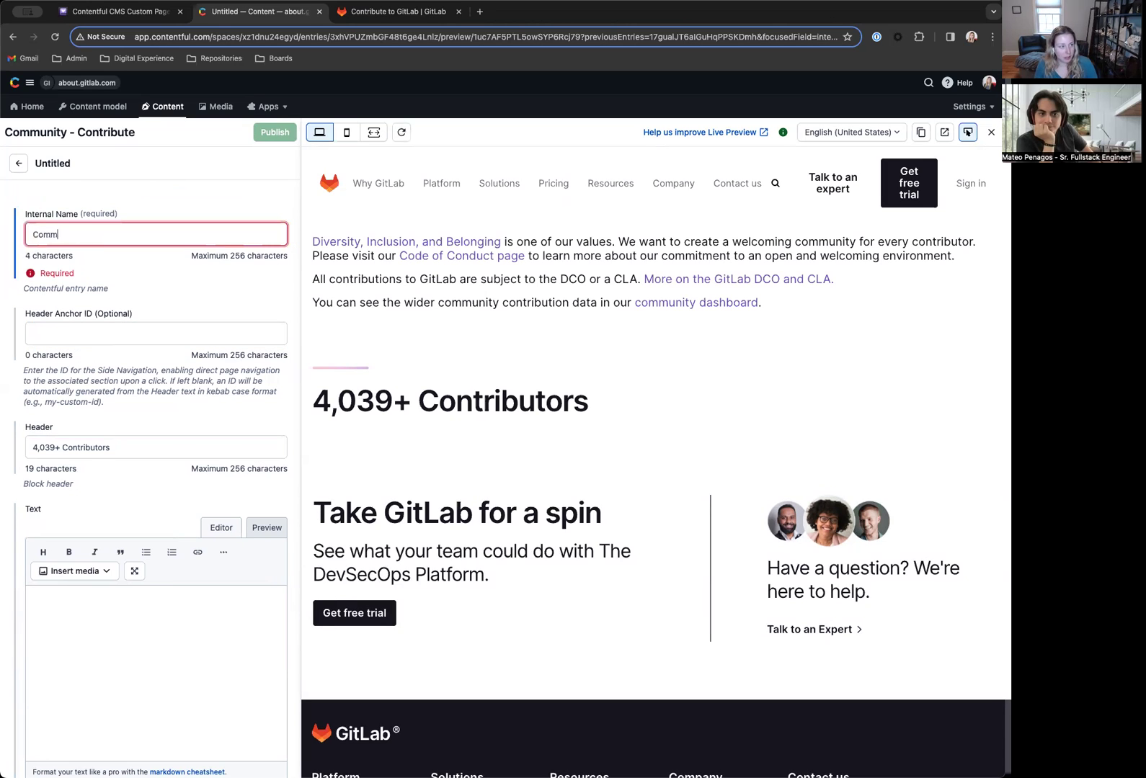
key("BackSpace")
key("BackSpace")
type("unity -")
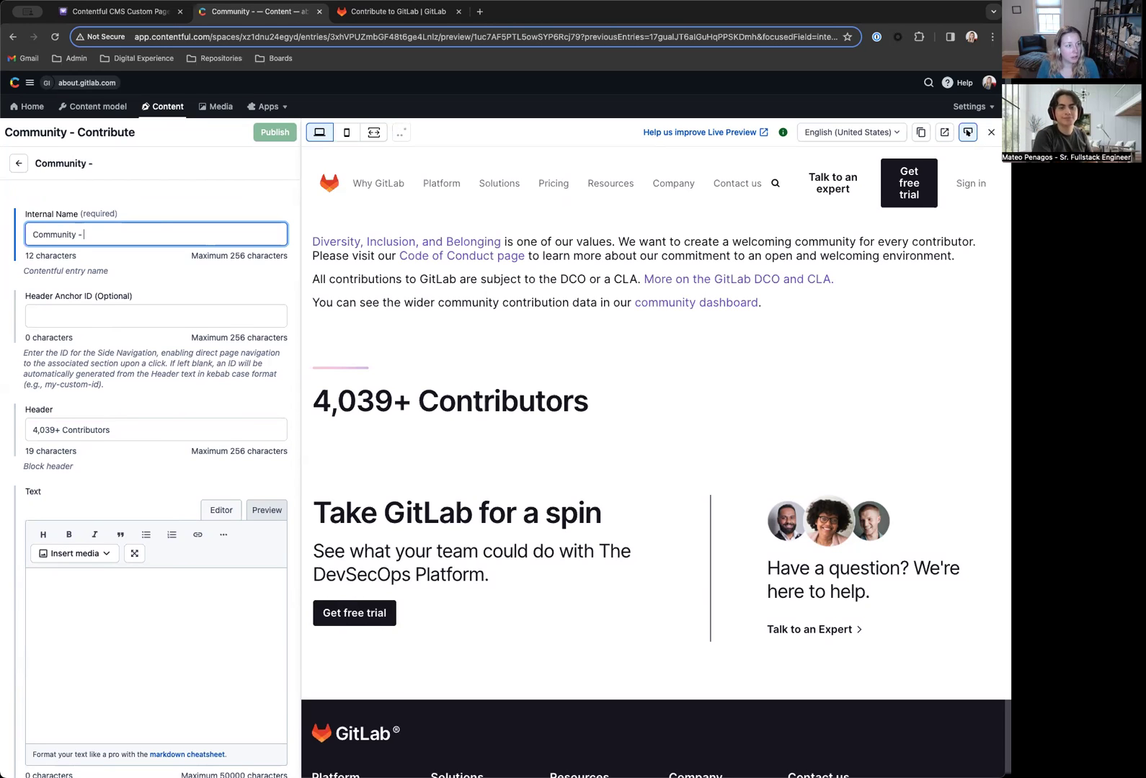
key("ctrl+v")
Compare the preview against the live Contribute to GitLab page, then exit Live Preview.
left_click(19, 163)
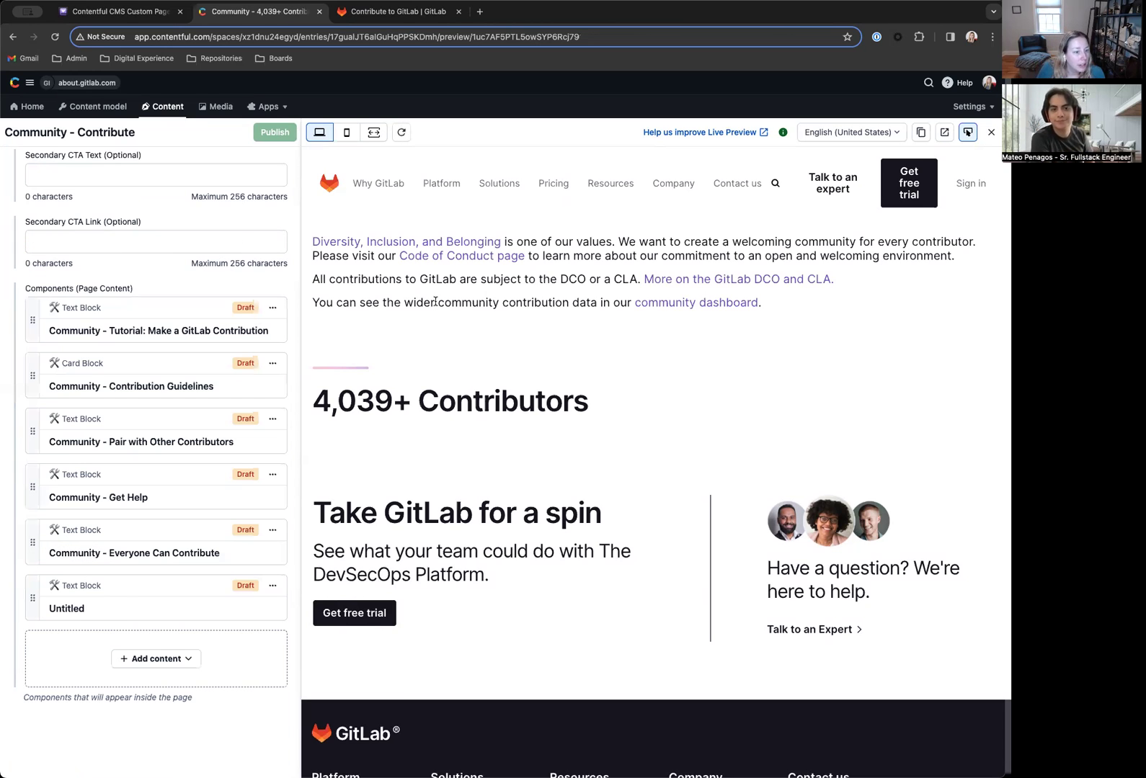
scroll(583, 481, "up", 10)
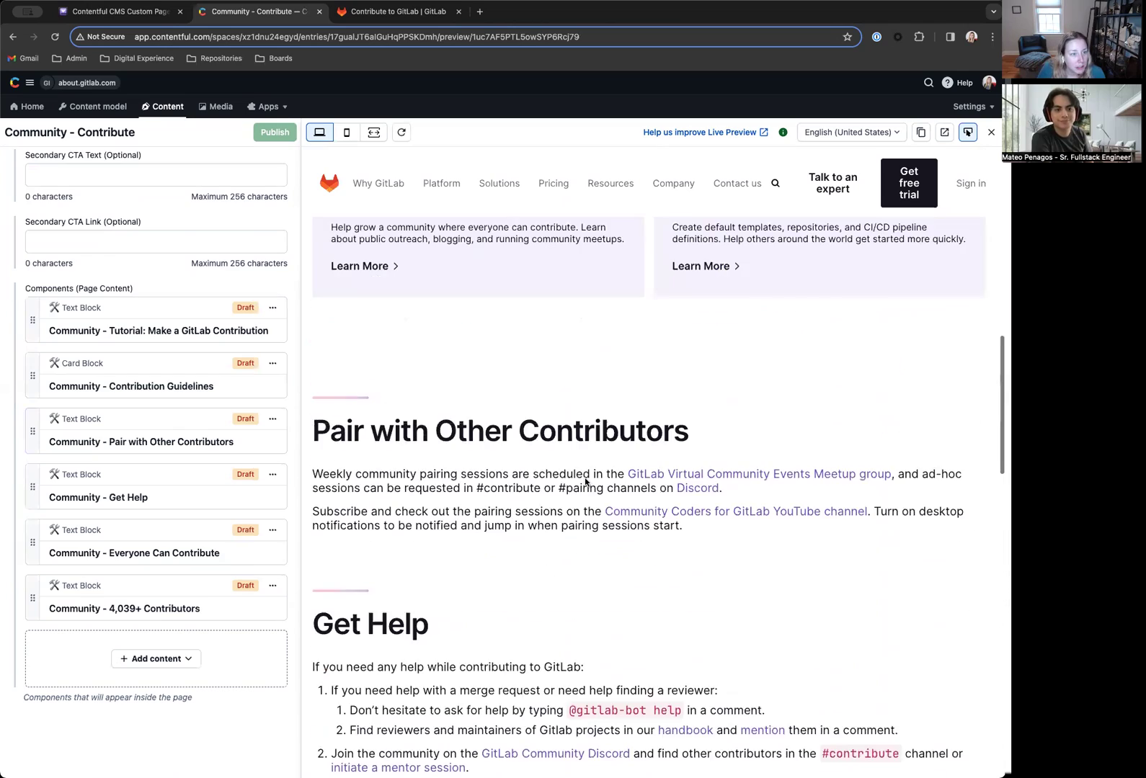
scroll(585, 482, "up", 10)
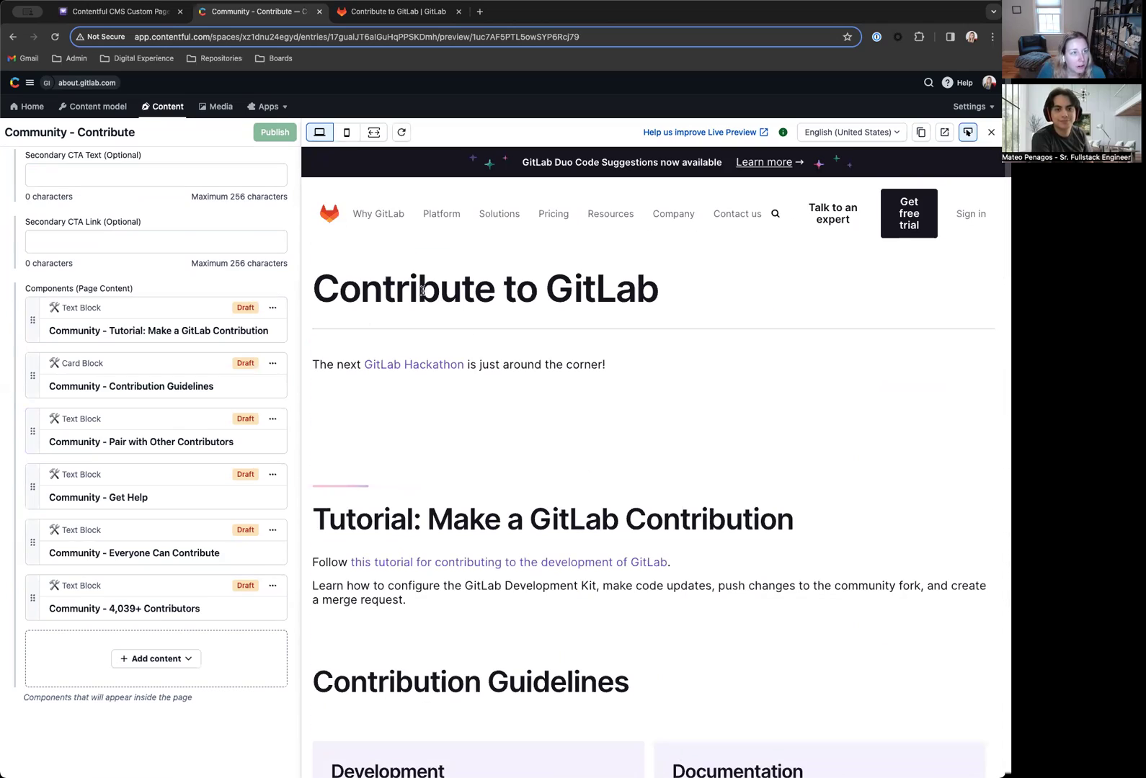
left_click(392, 10)
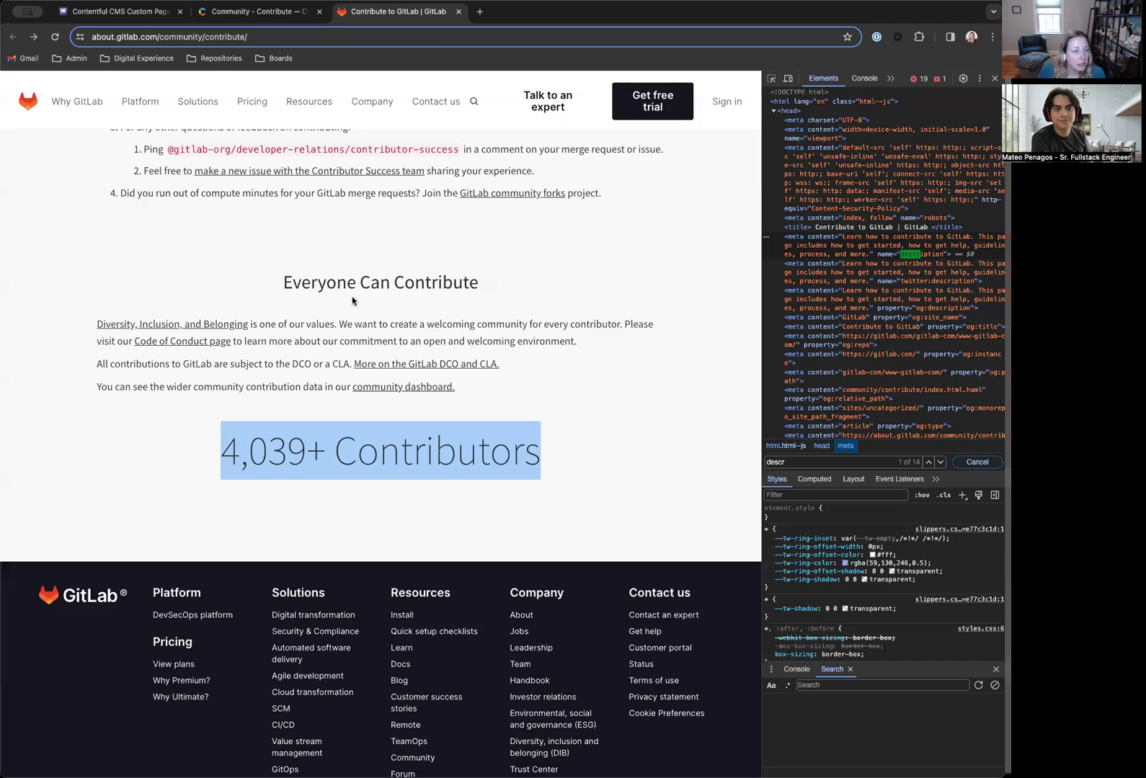
scroll(375, 274, "up", 15)
scroll(511, 248, "up", 3)
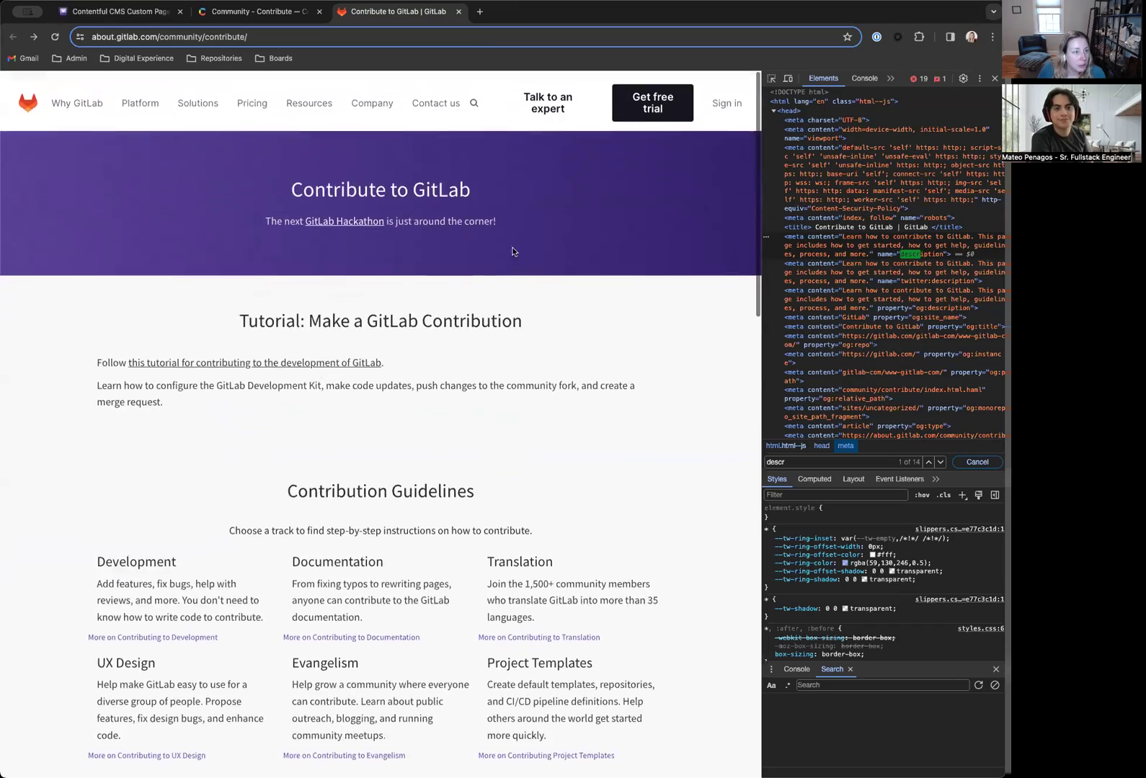
scroll(463, 328, "down", 15)
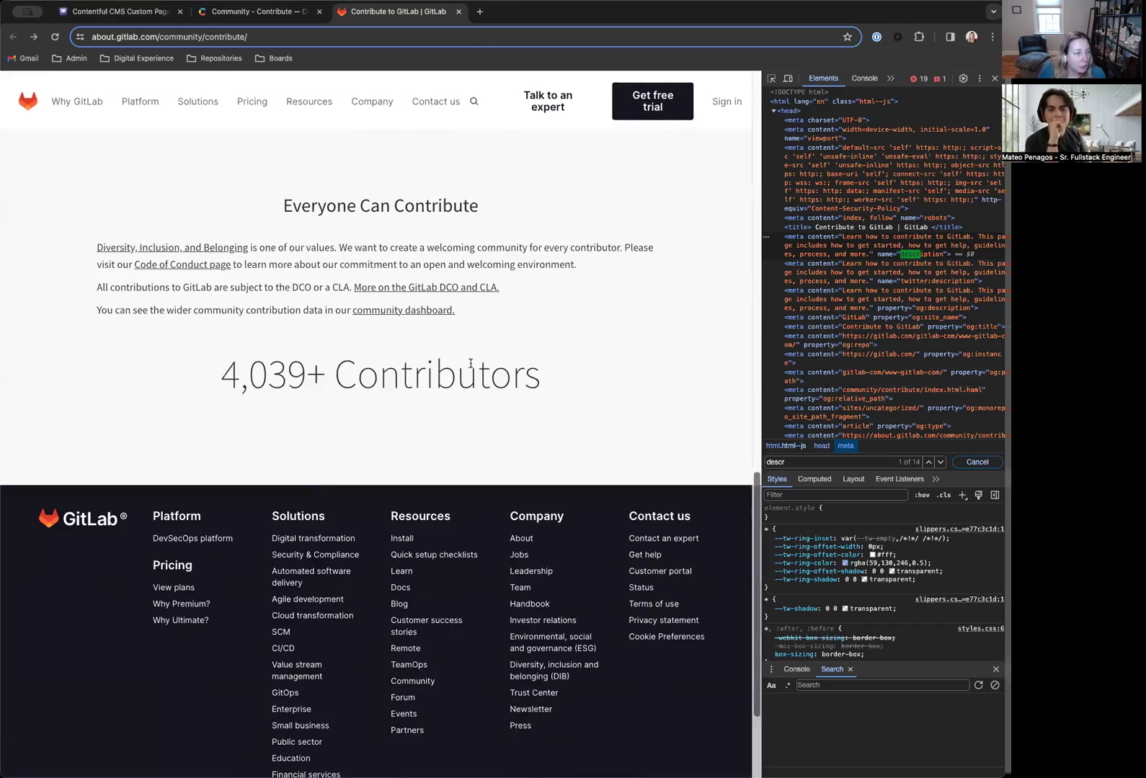
scroll(606, 360, "up", 5)
left_click(252, 11)
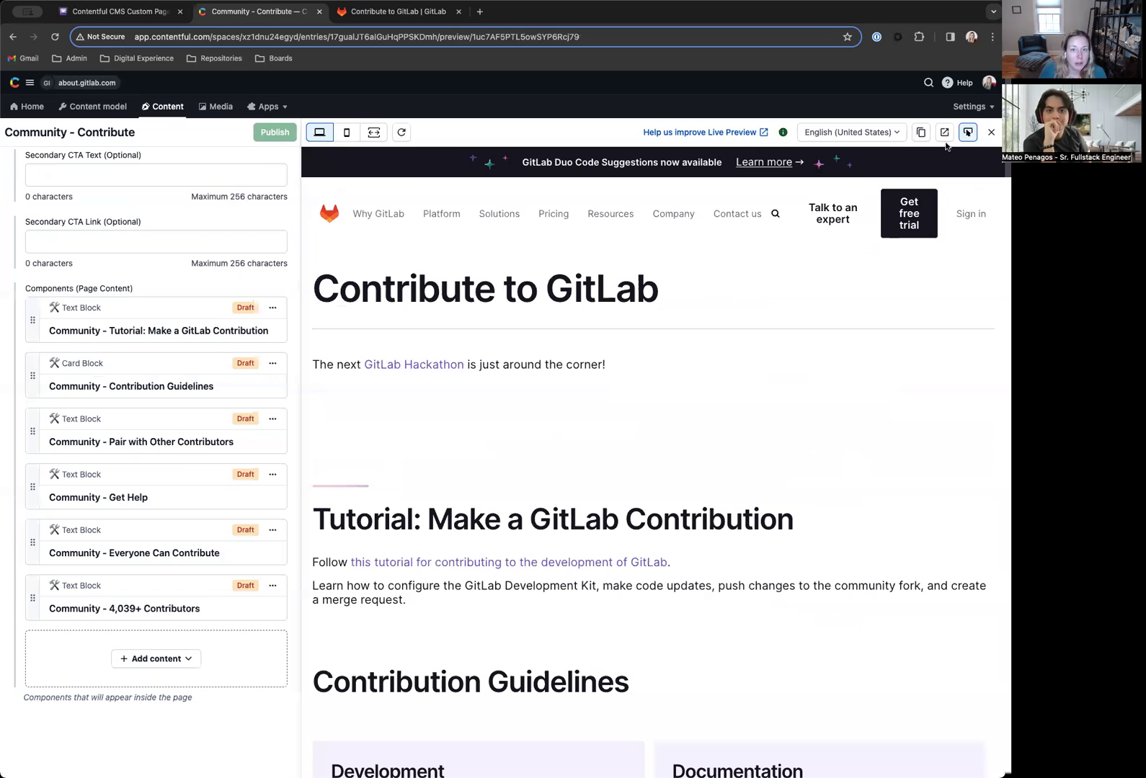
left_click(990, 132)
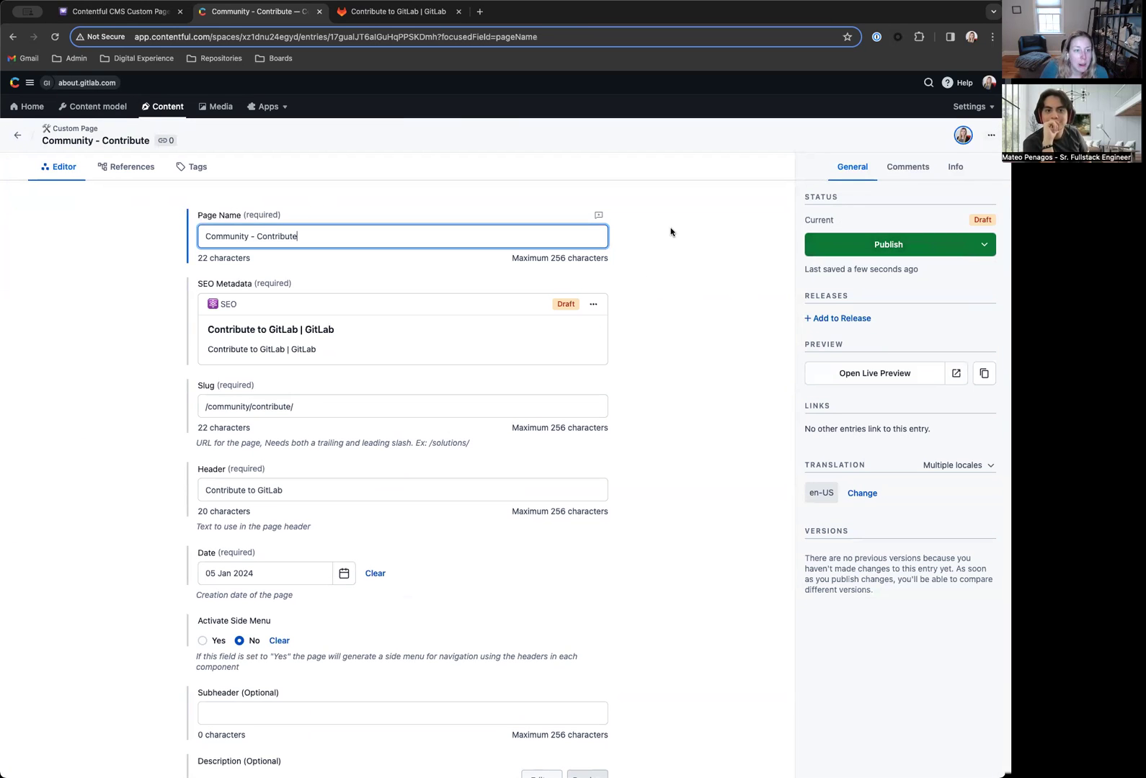
Review the entry's six components, then list its 13 referenced entries under References.
scroll(670, 232, "down", 15)
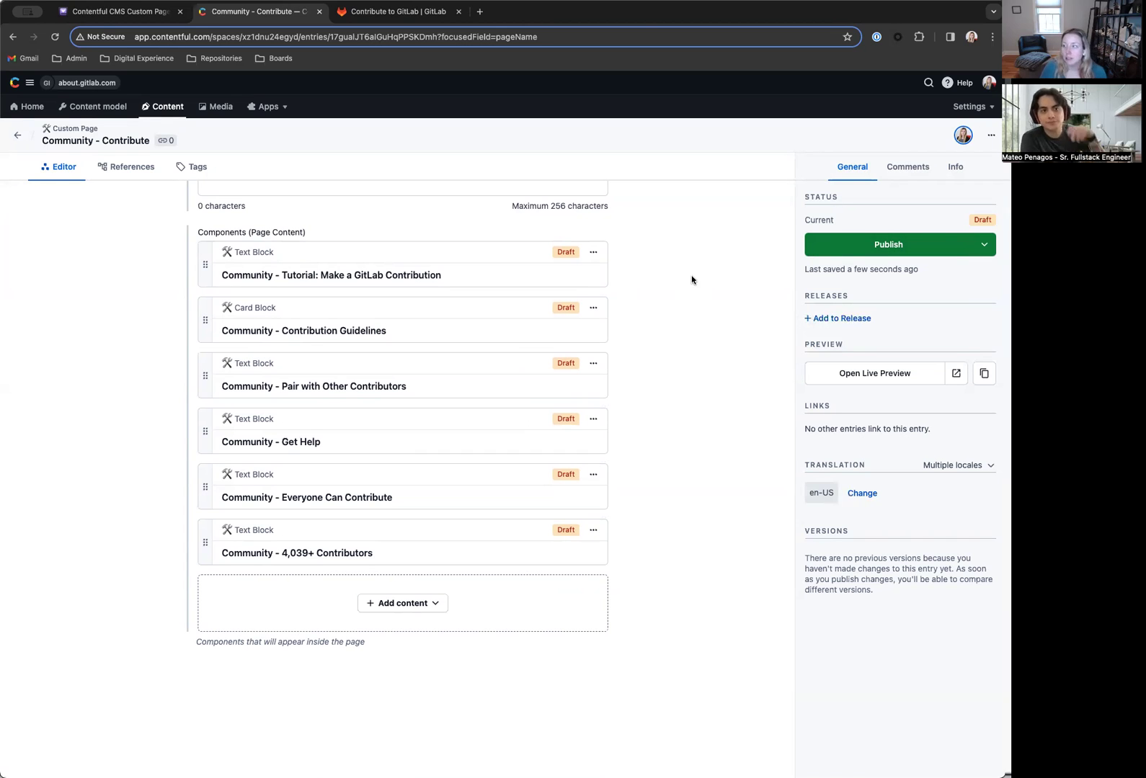
scroll(681, 296, "up", 15)
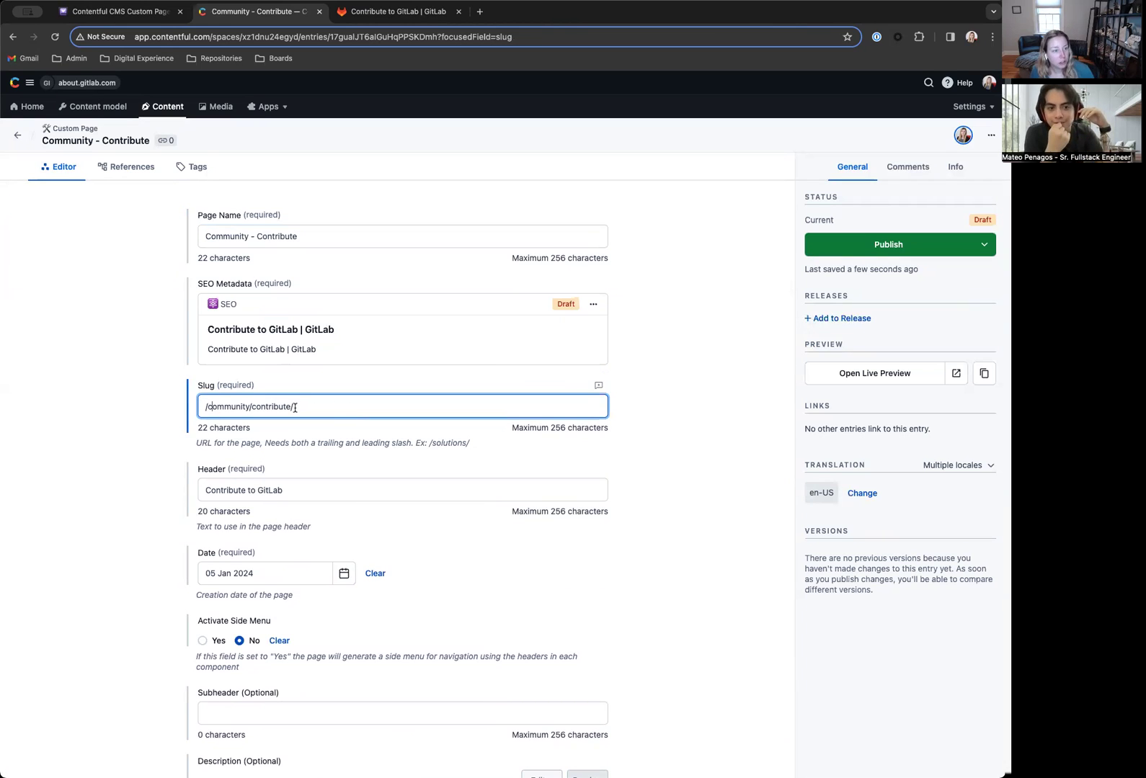
left_click(96, 424)
scroll(101, 425, "down", 8)
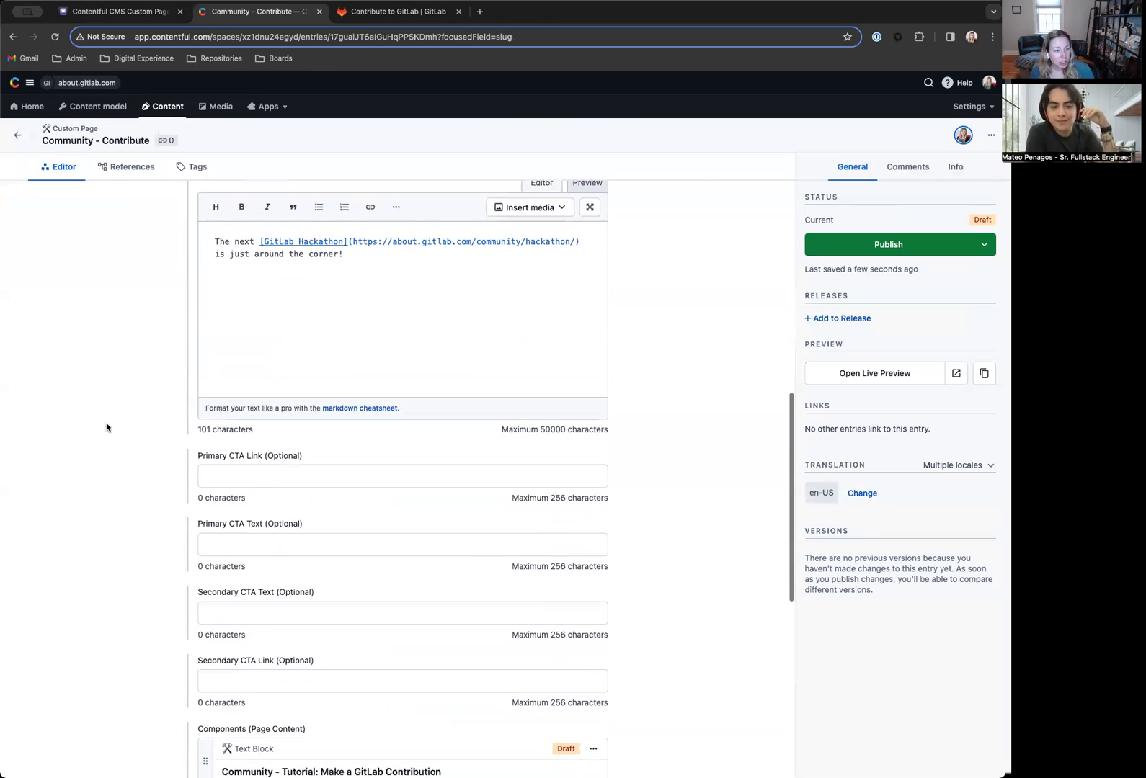
scroll(725, 467, "down", 4)
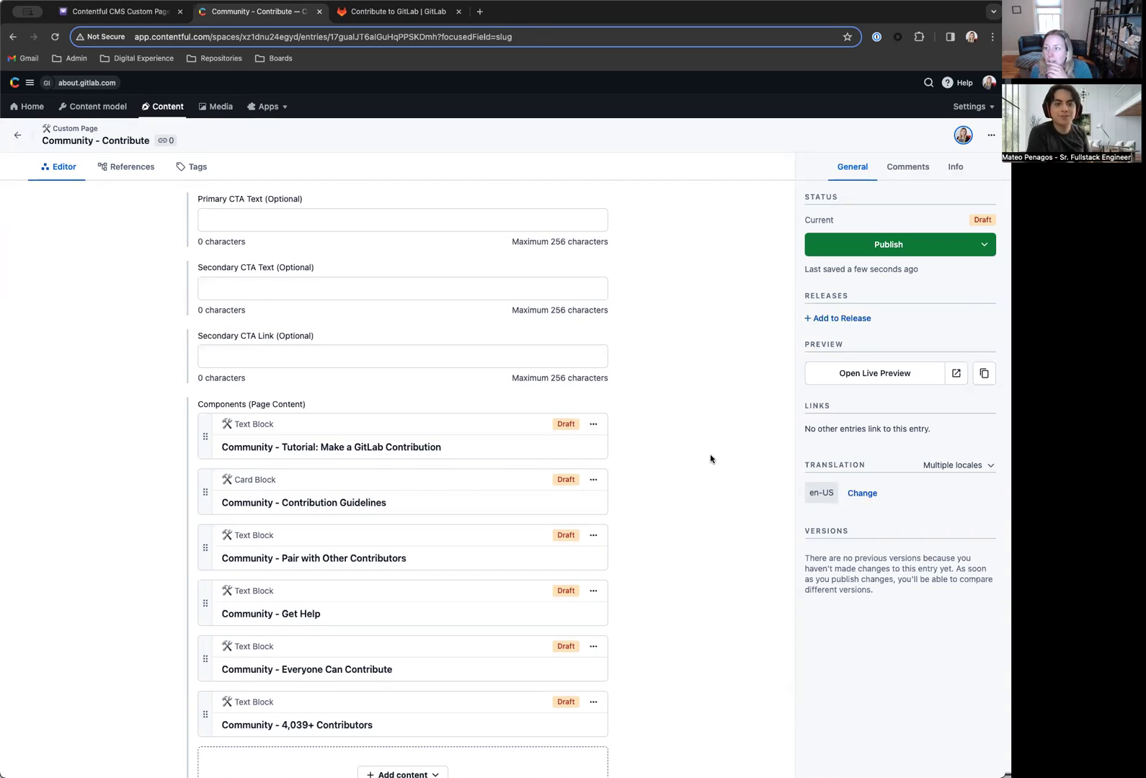
scroll(710, 459, "up", 2)
scroll(710, 459, "down", 5)
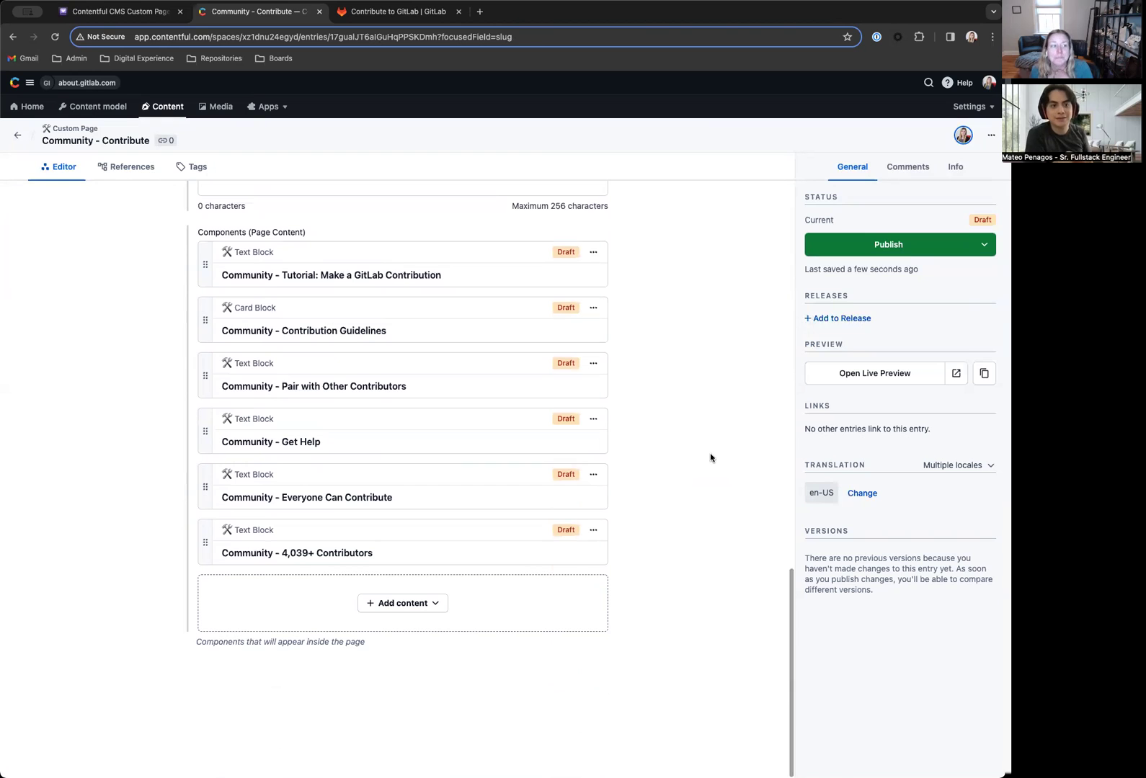
left_click(132, 168)
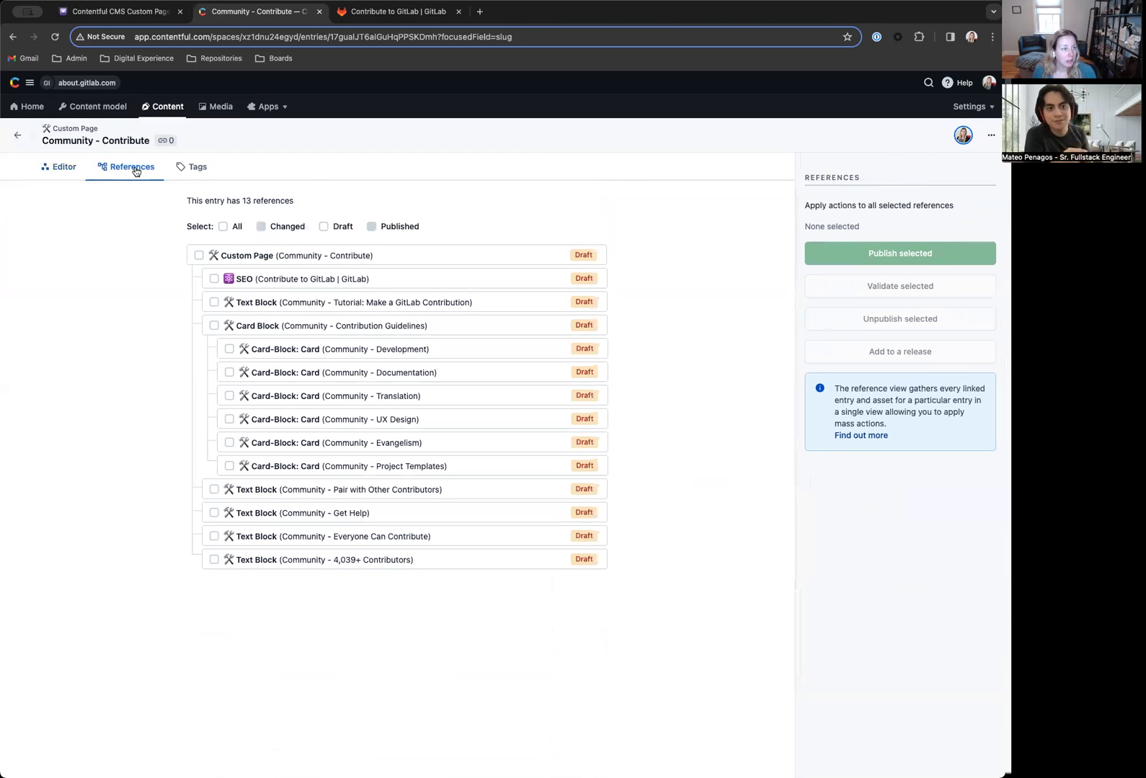
left_click(223, 227)
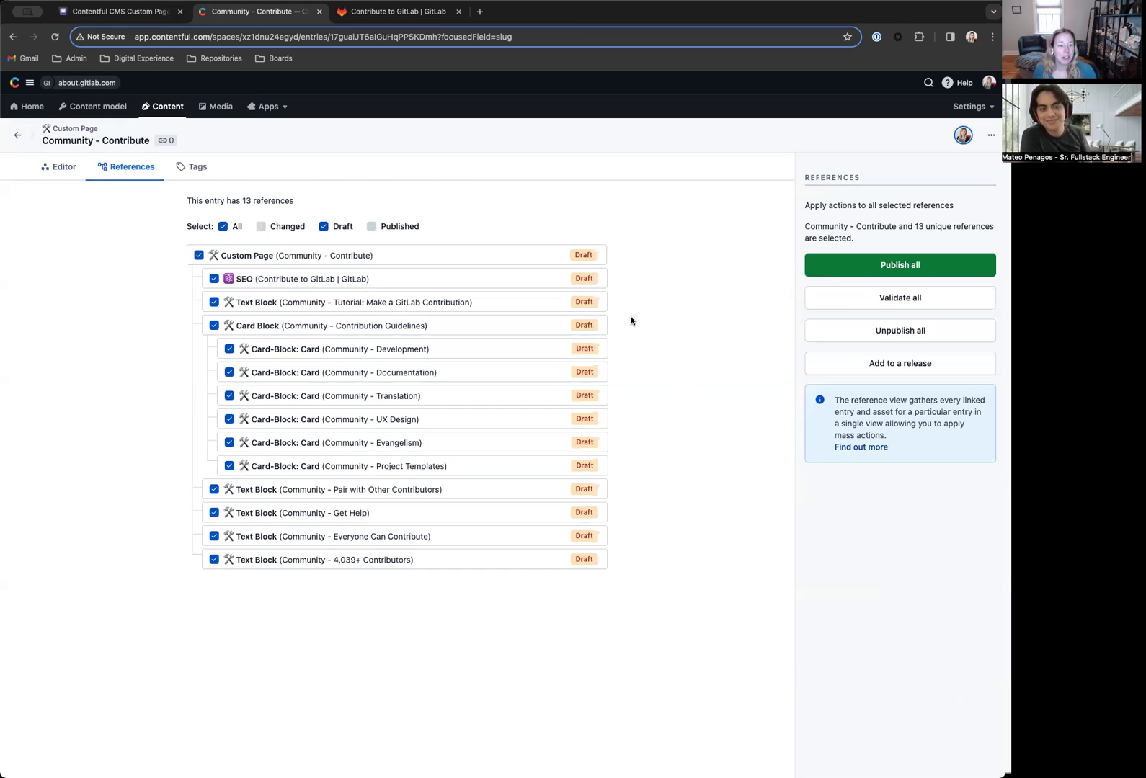
left_click(46, 165)
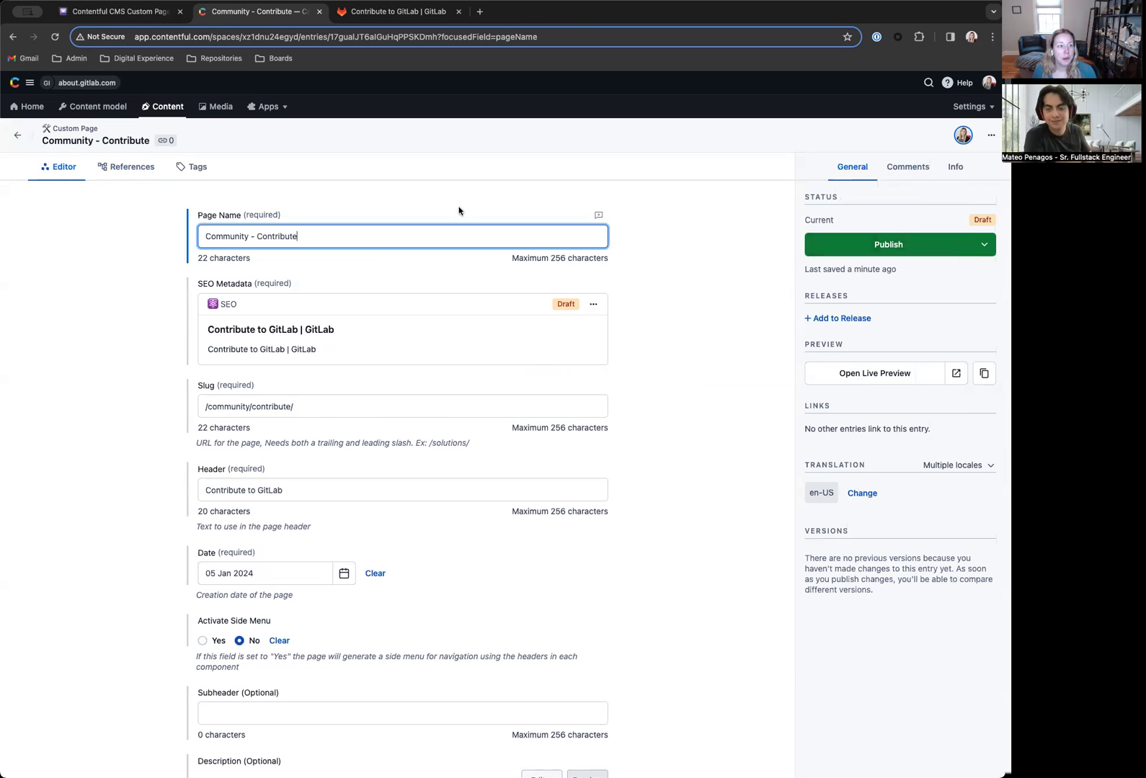
scroll(476, 324, "down", 1)
scroll(476, 324, "down", 12)
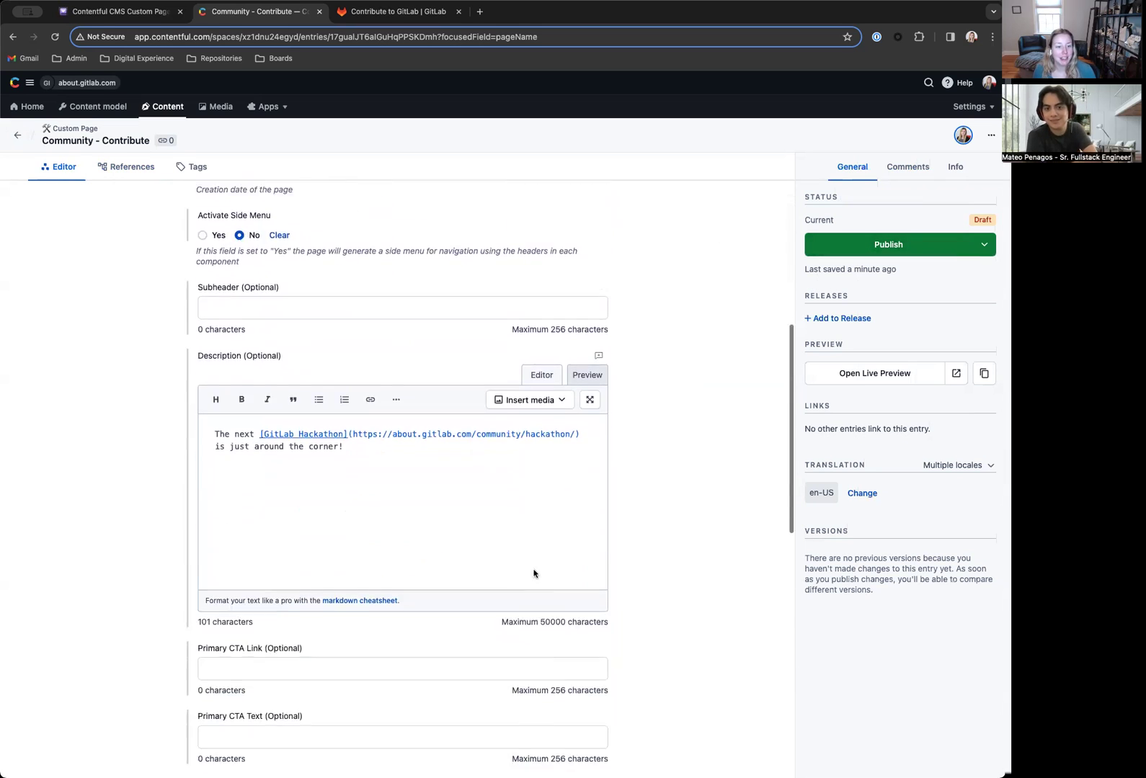
scroll(728, 504, "up", 12)
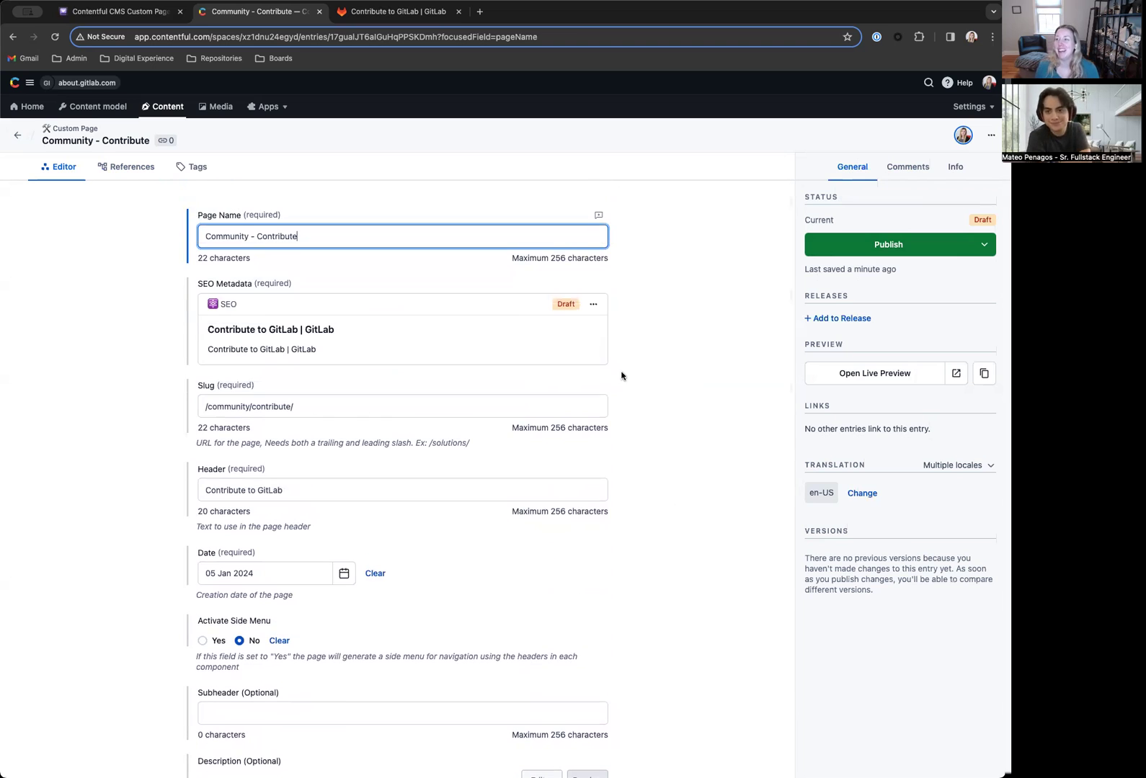
left_click(130, 166)
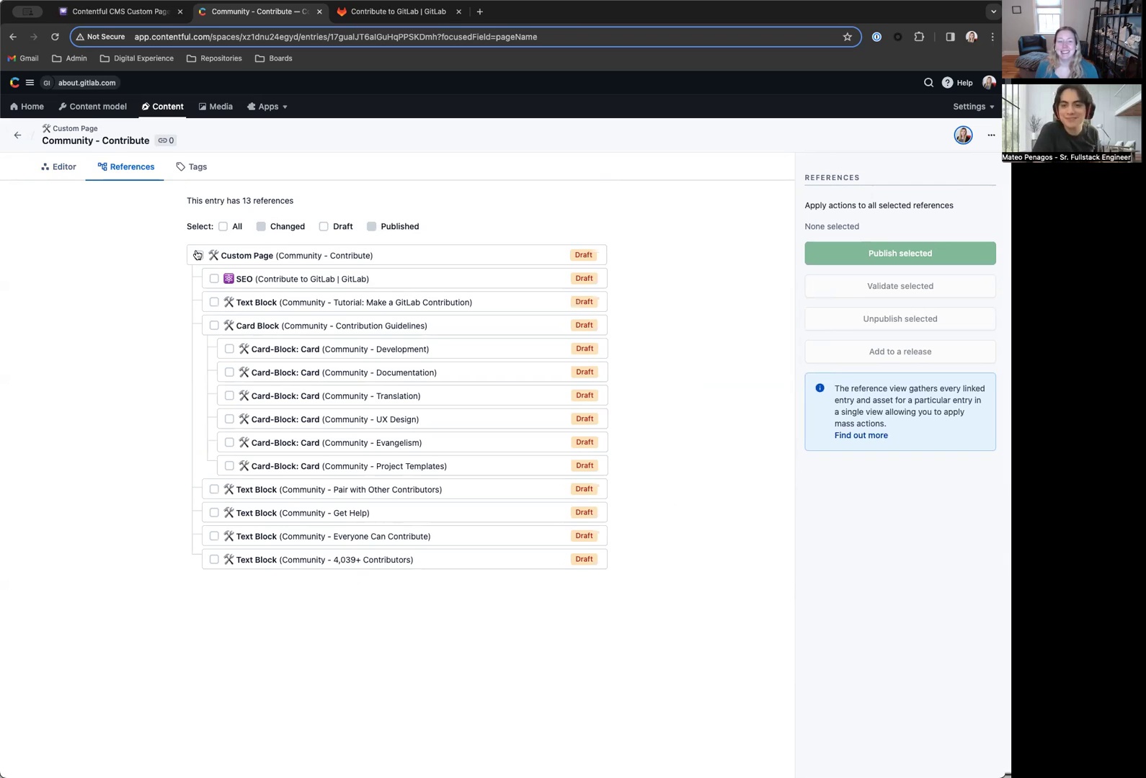
Select the page with all 13 references and publish them together via Publish all.
left_click(198, 255)
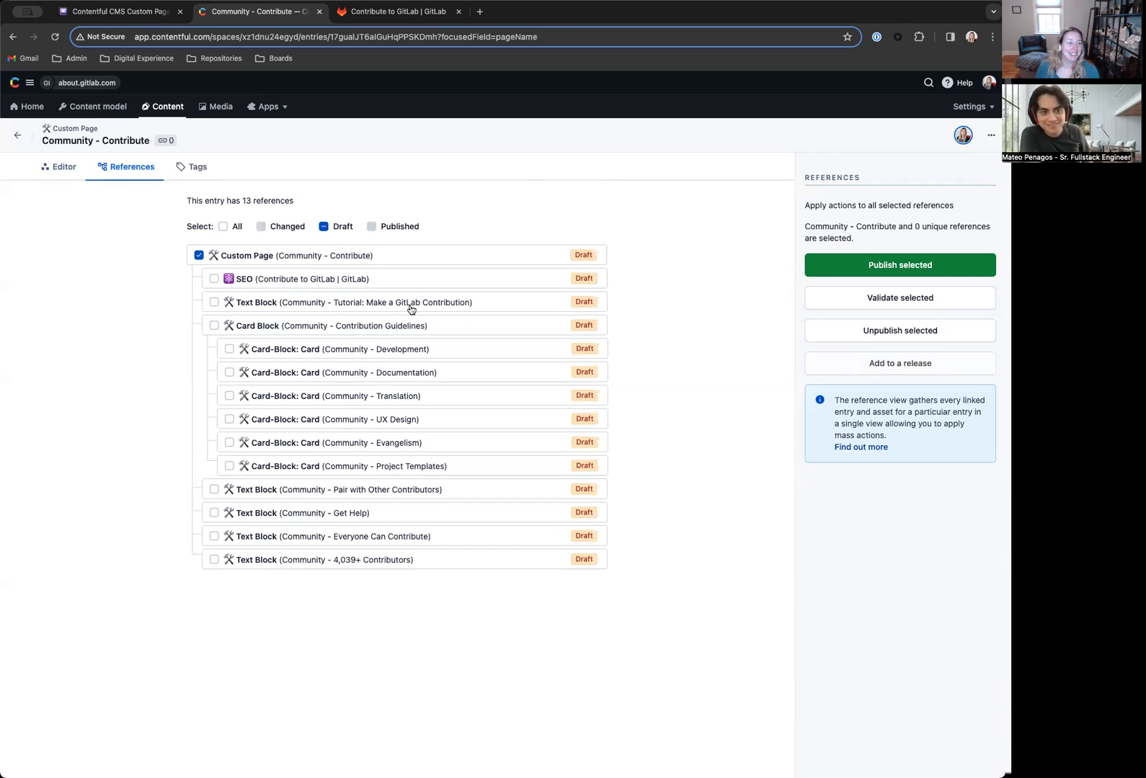
left_click(227, 226)
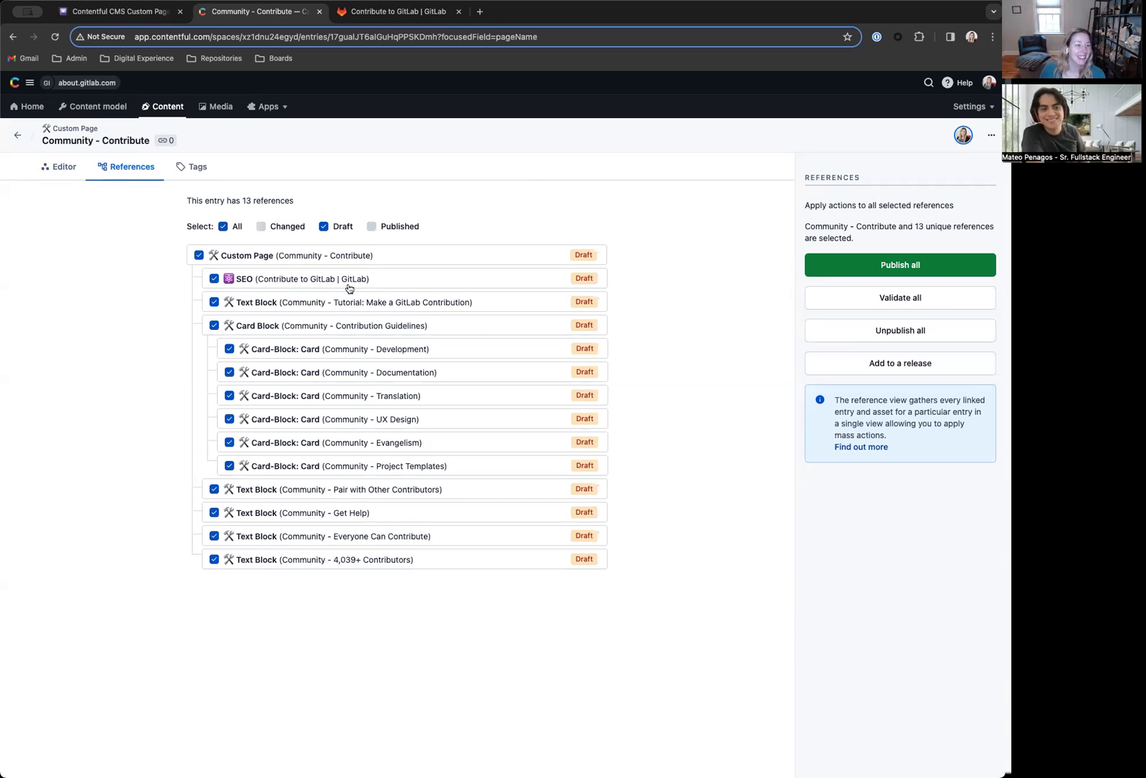
left_click(836, 267)
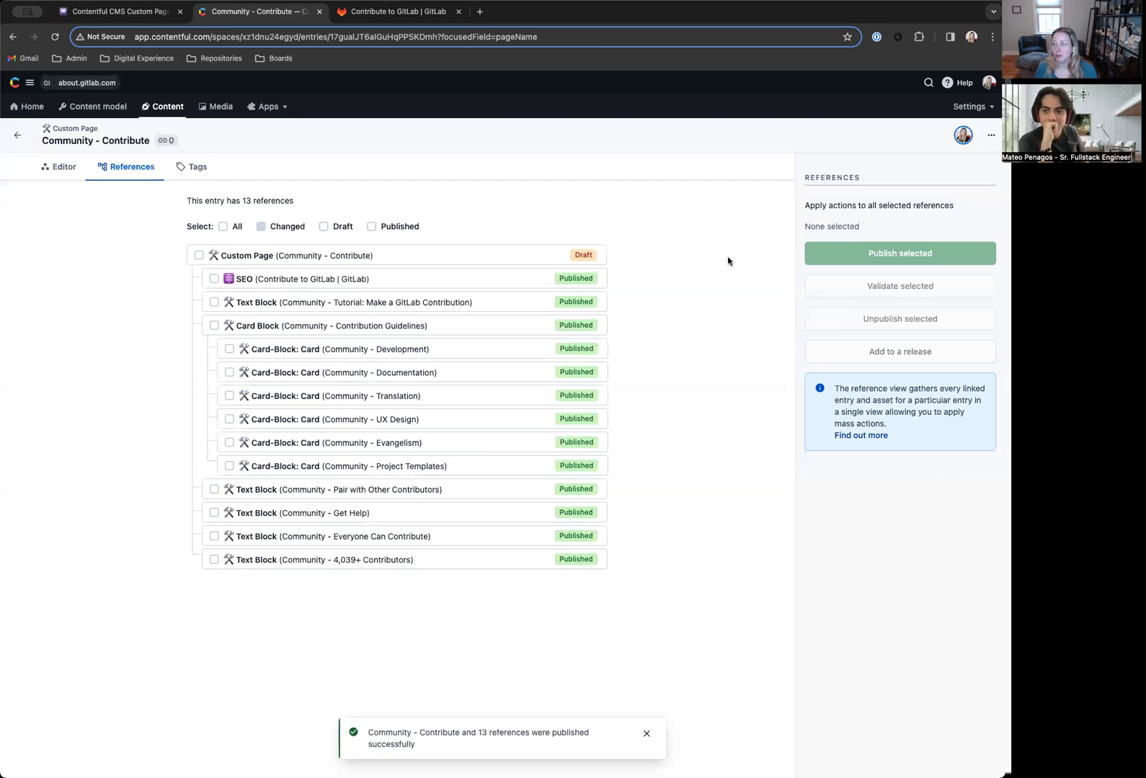
left_click(60, 167)
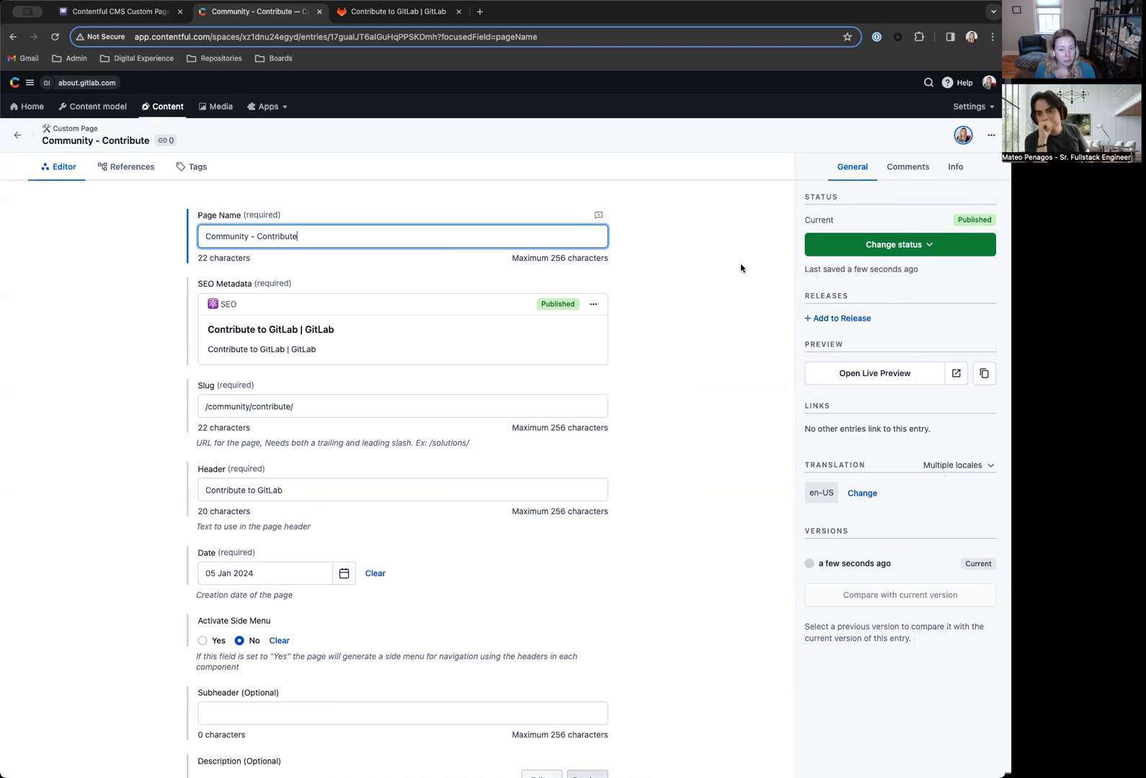
scroll(735, 277, "down", 9)
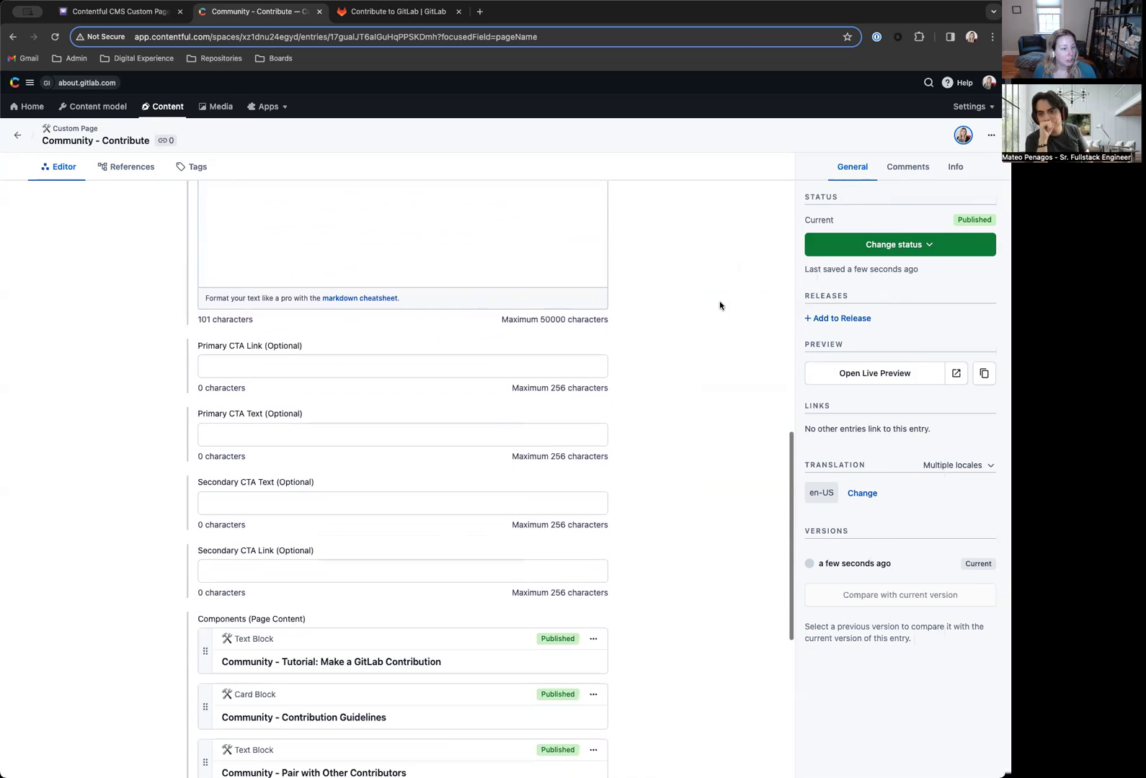
scroll(719, 305, "down", 5)
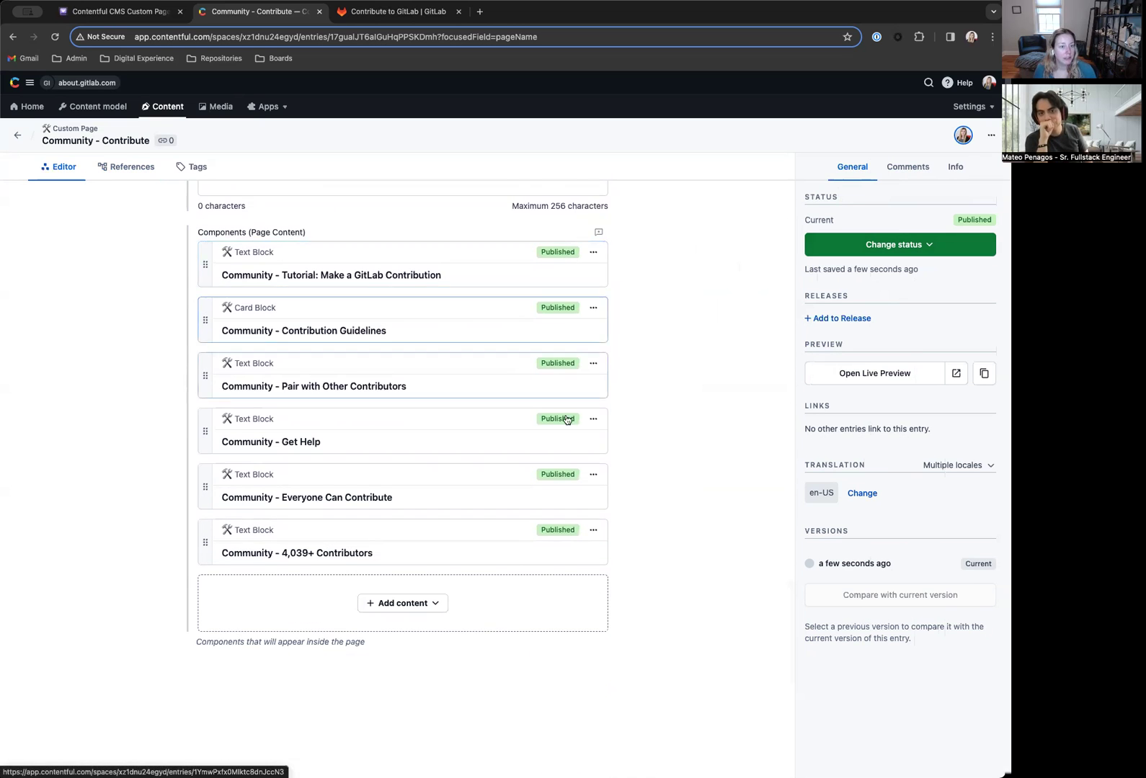
scroll(679, 499, "up", 10)
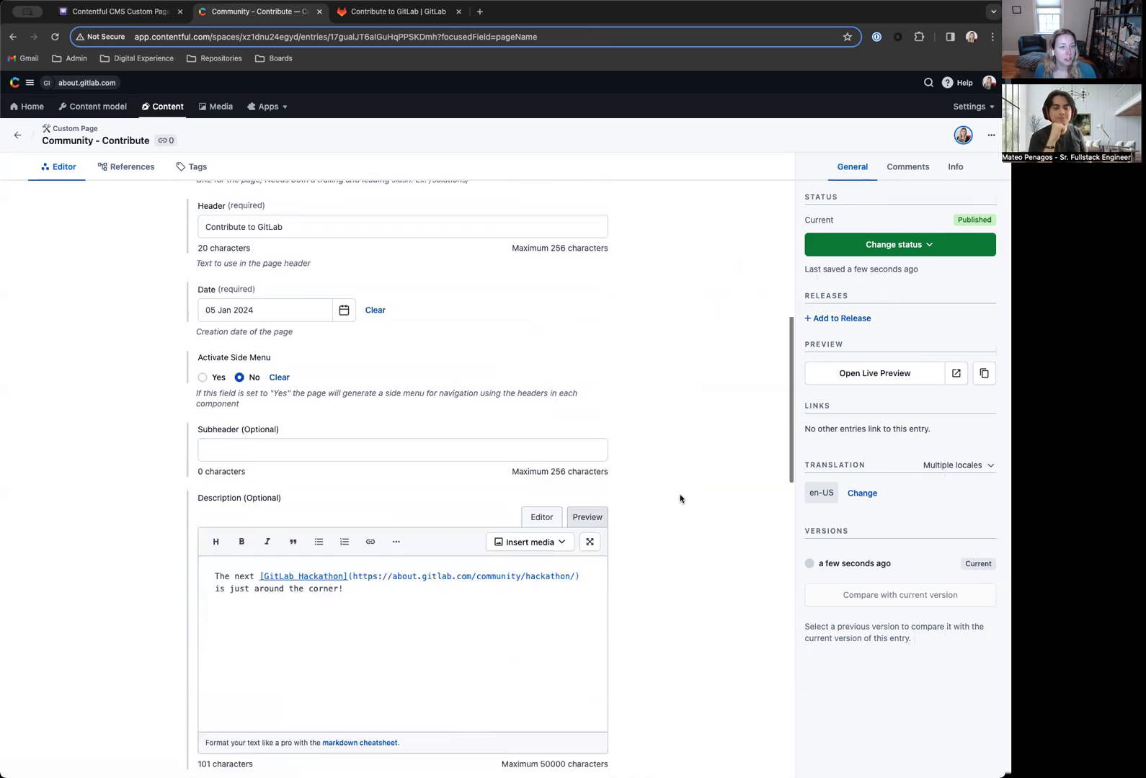
scroll(679, 499, "up", 4)
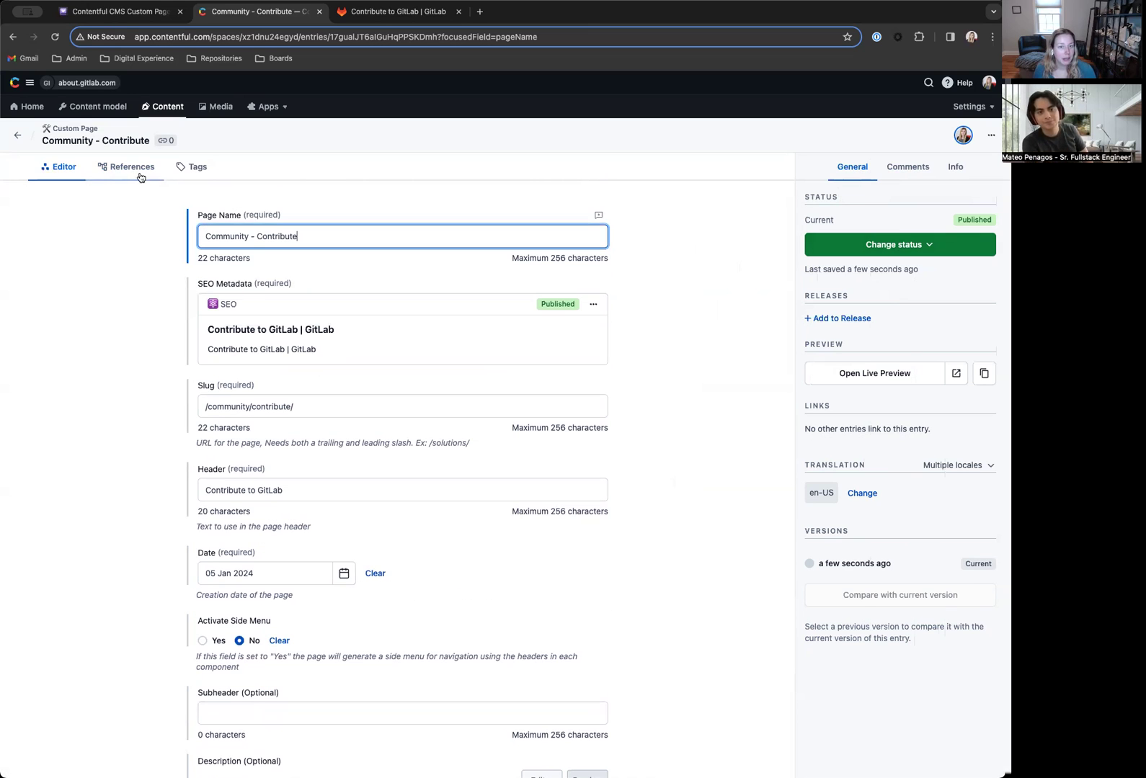